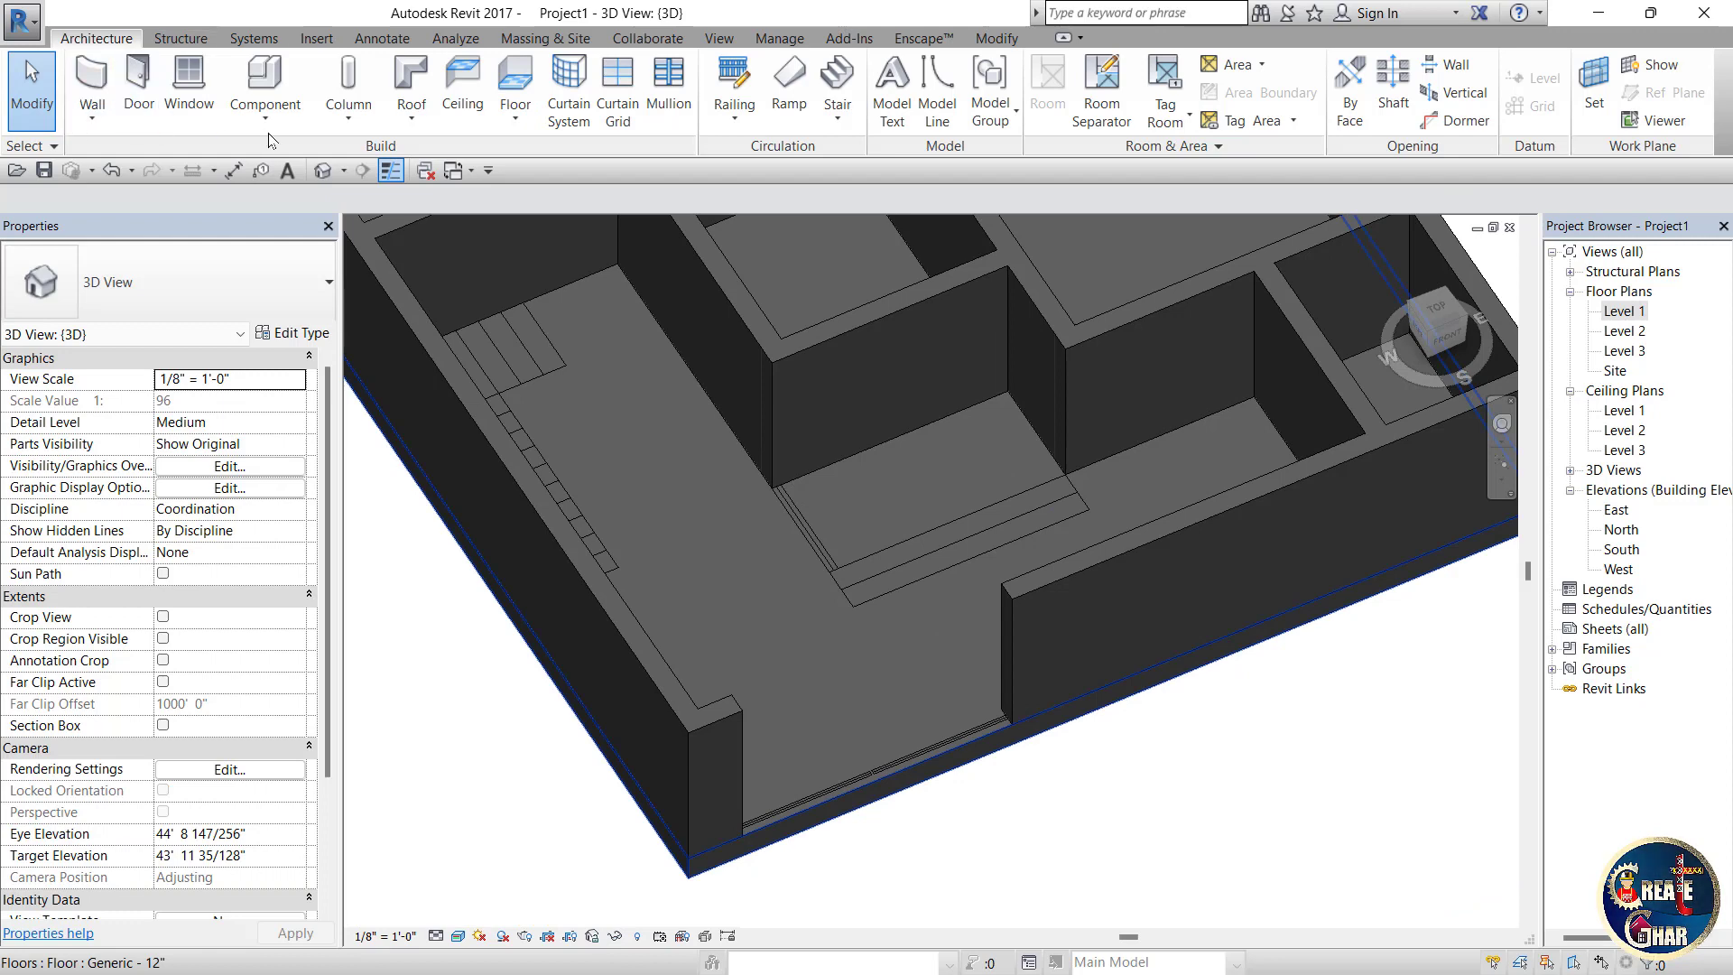
Step: Start an in-place model in the Casework category
click(265, 101)
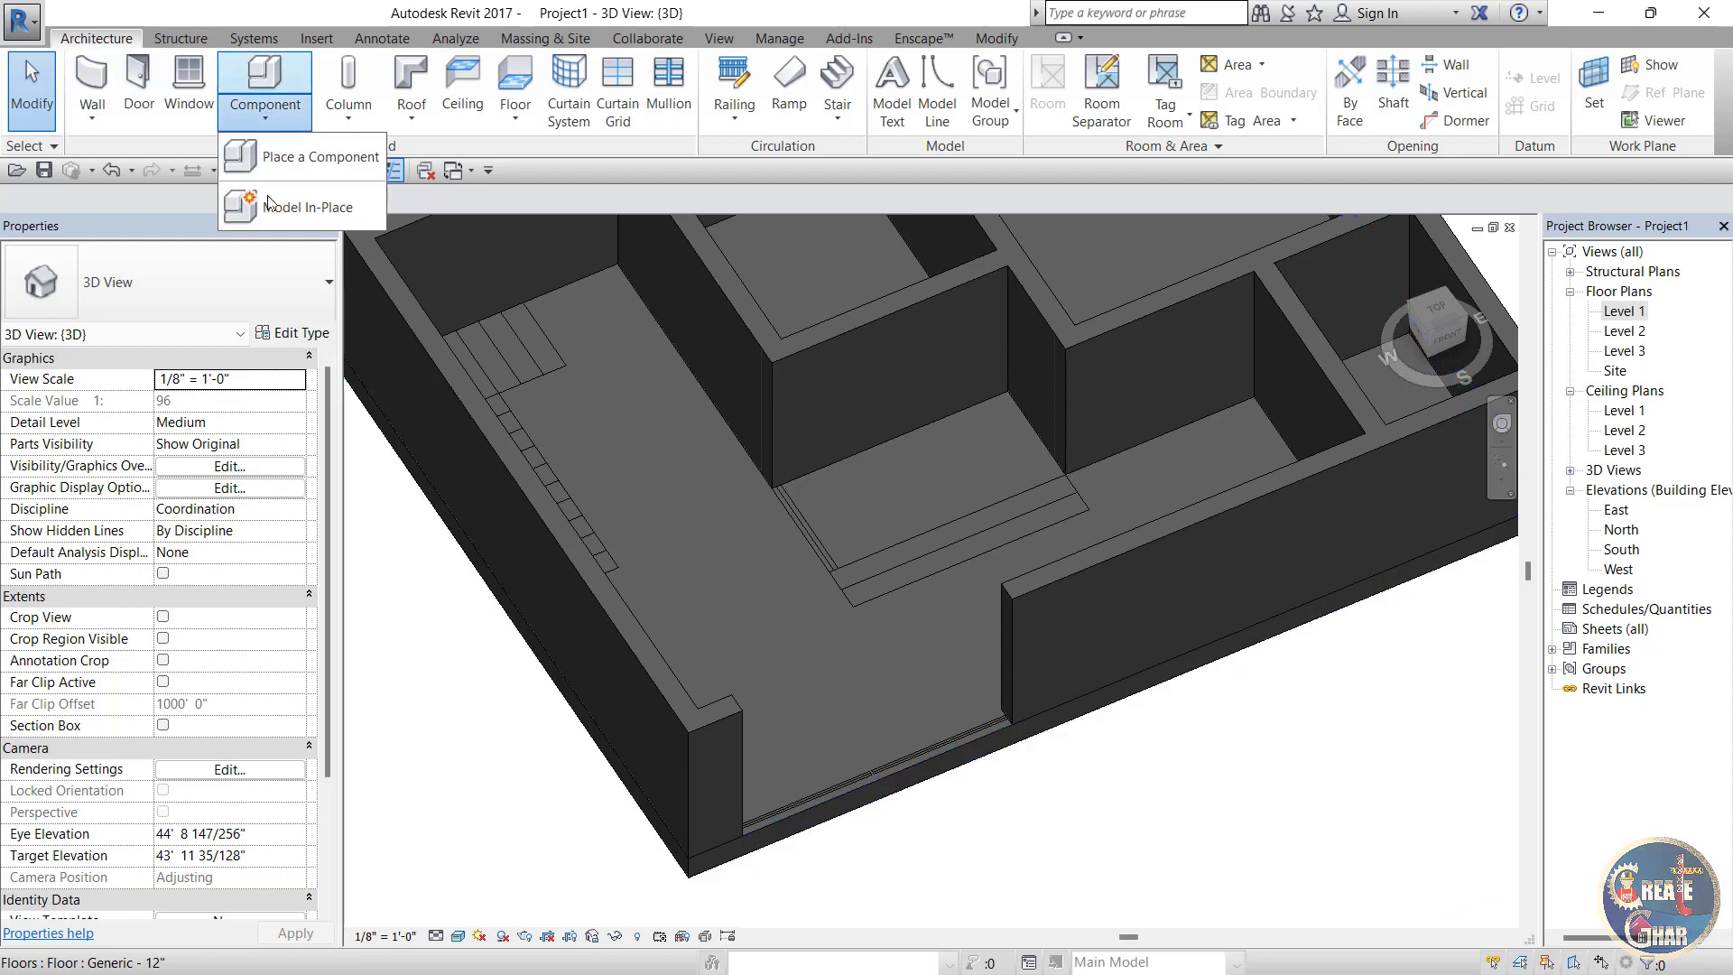
click(271, 213)
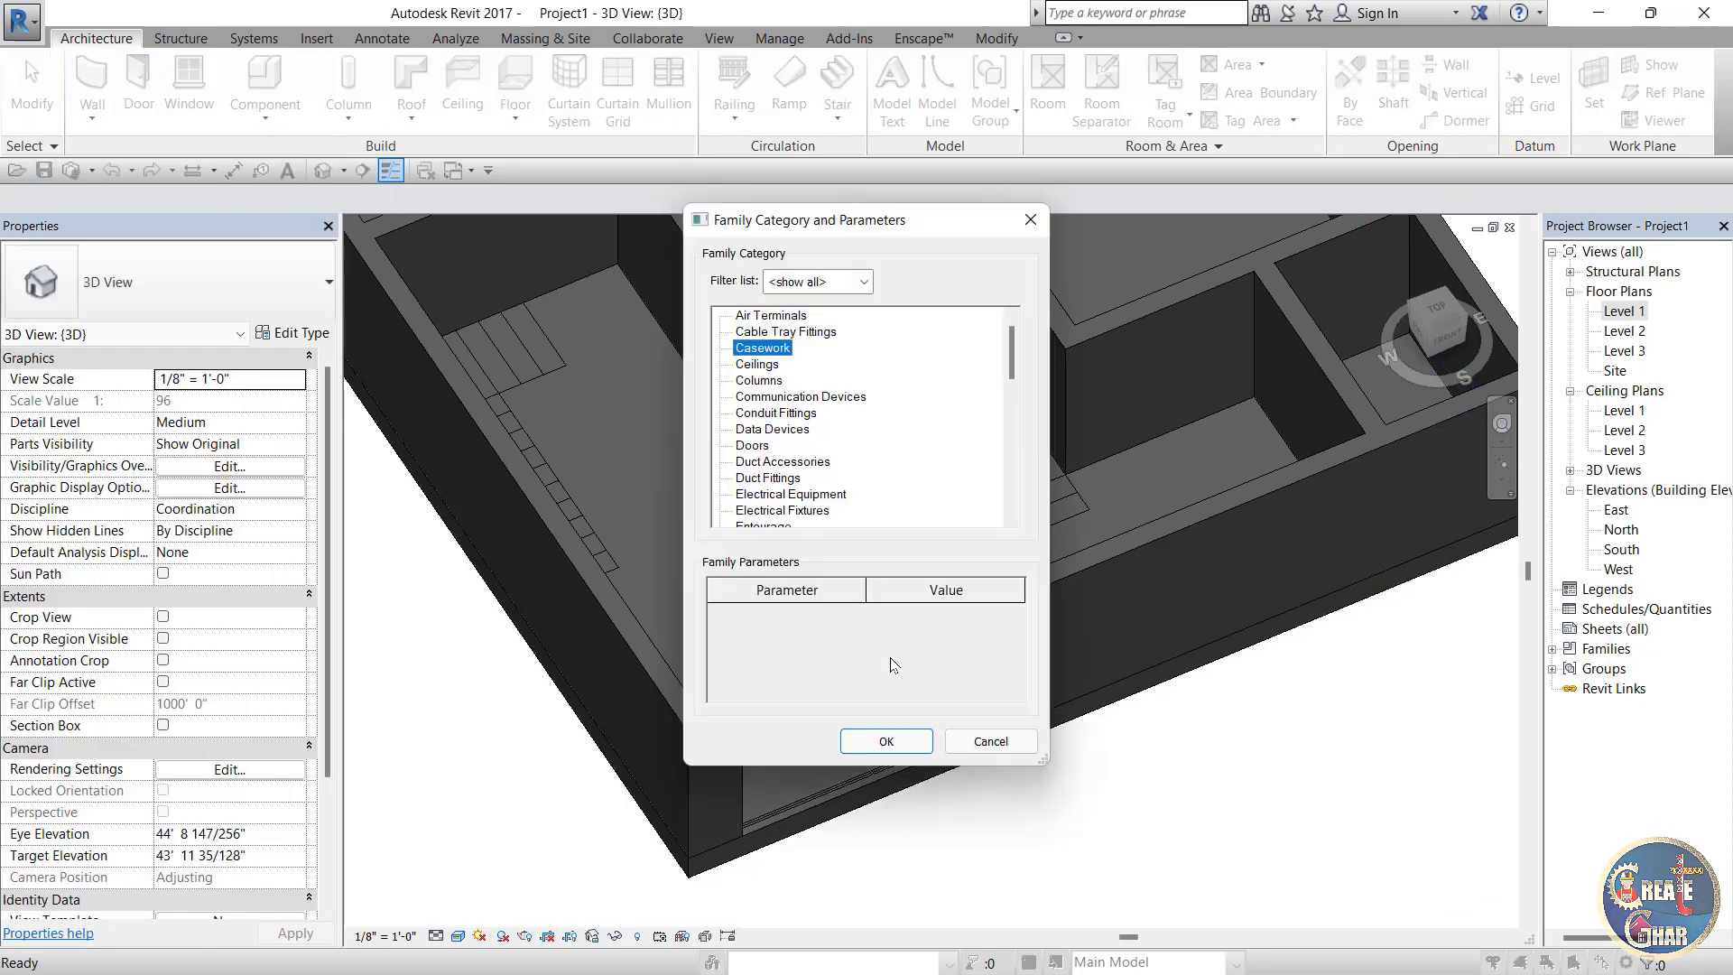
click(888, 742)
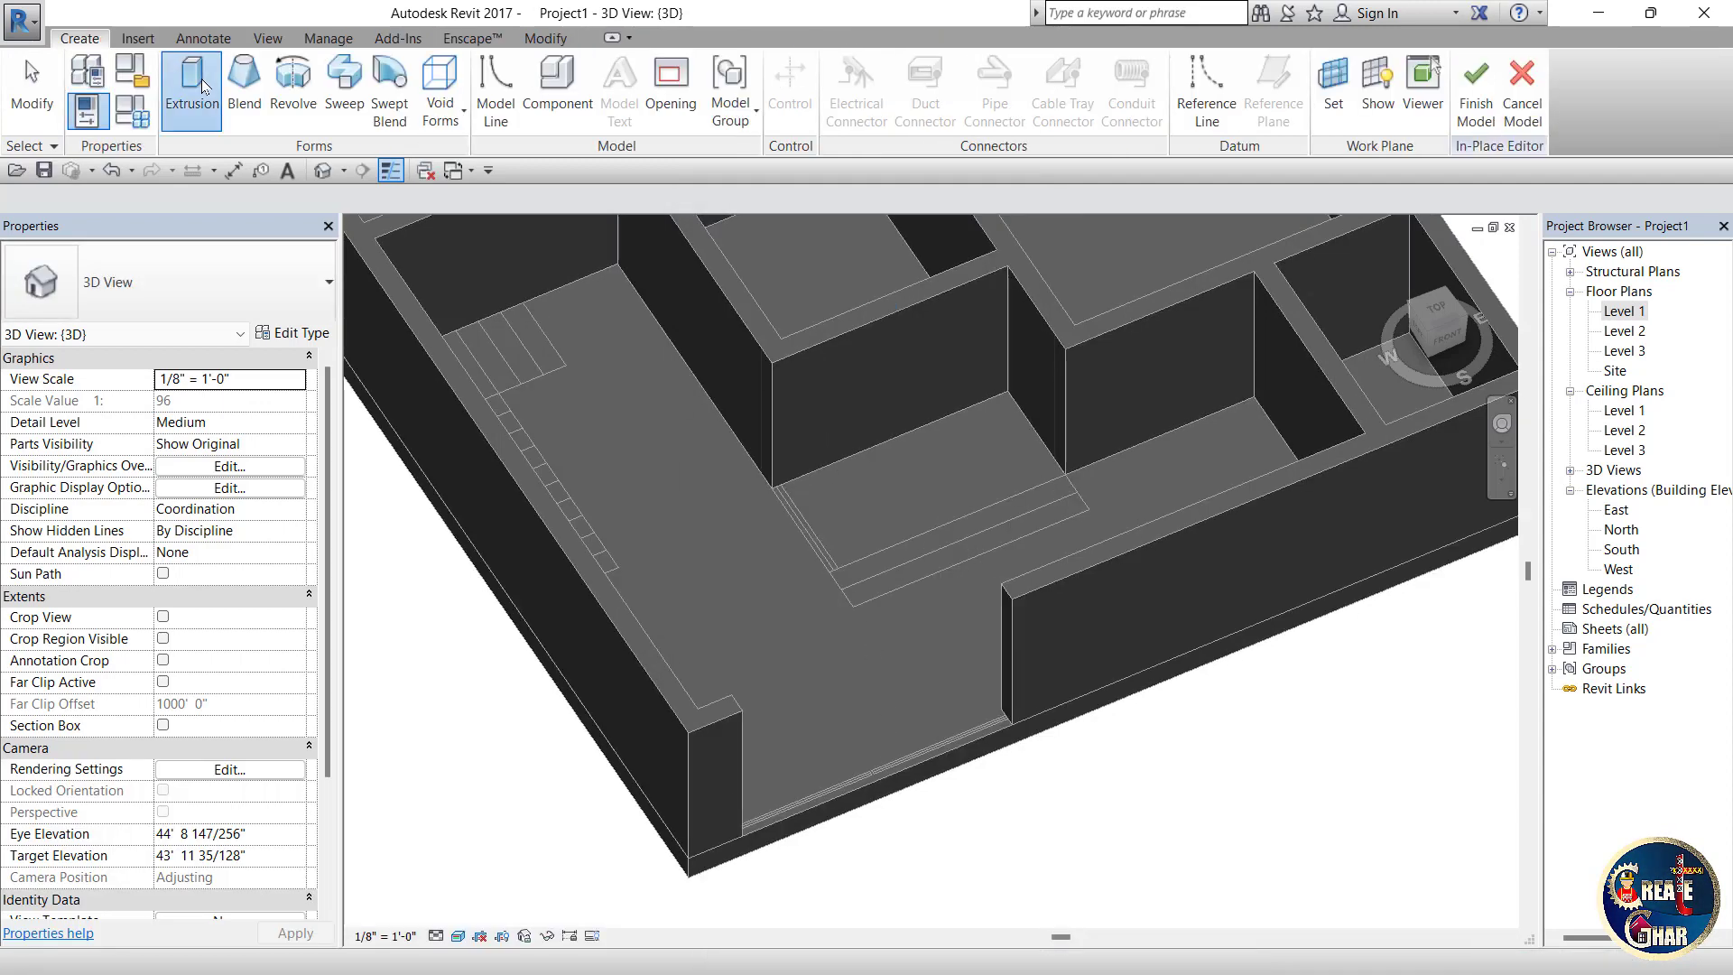
Step: Start an extrusion on the floor's work plane and sketch a rectangle over the landing area beside the two steps in the Level 1 plan
click(854, 662)
scroll(1152, 335, down, 1)
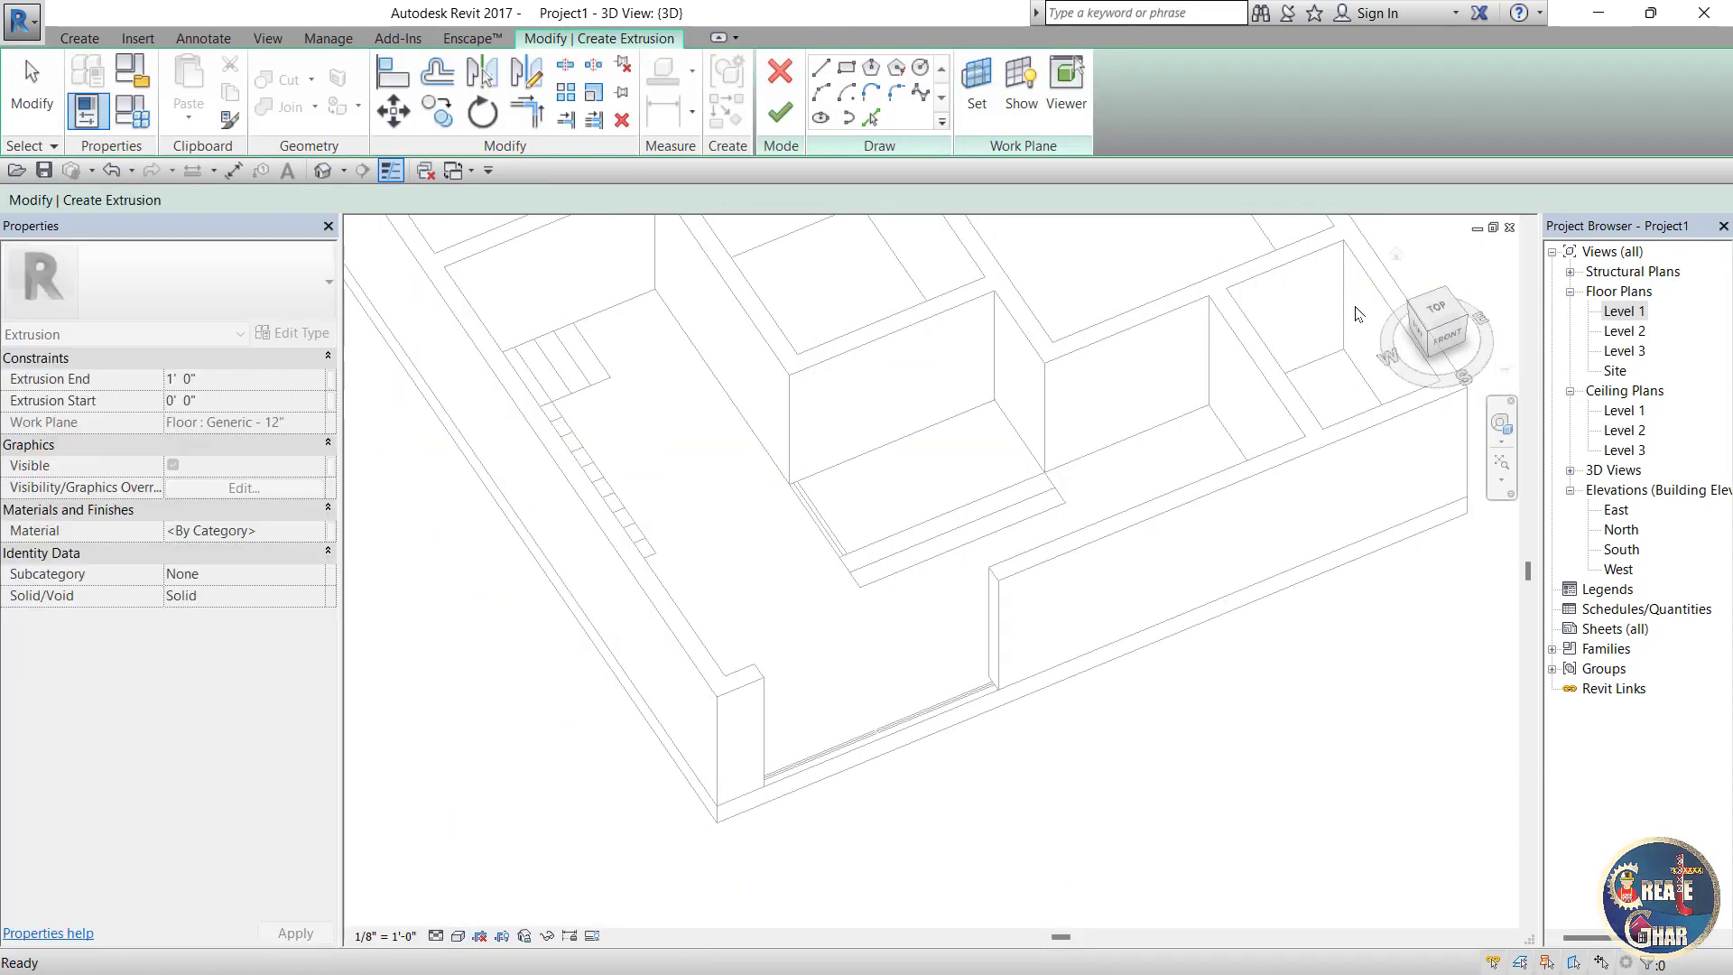
scroll(1356, 307, up, 1)
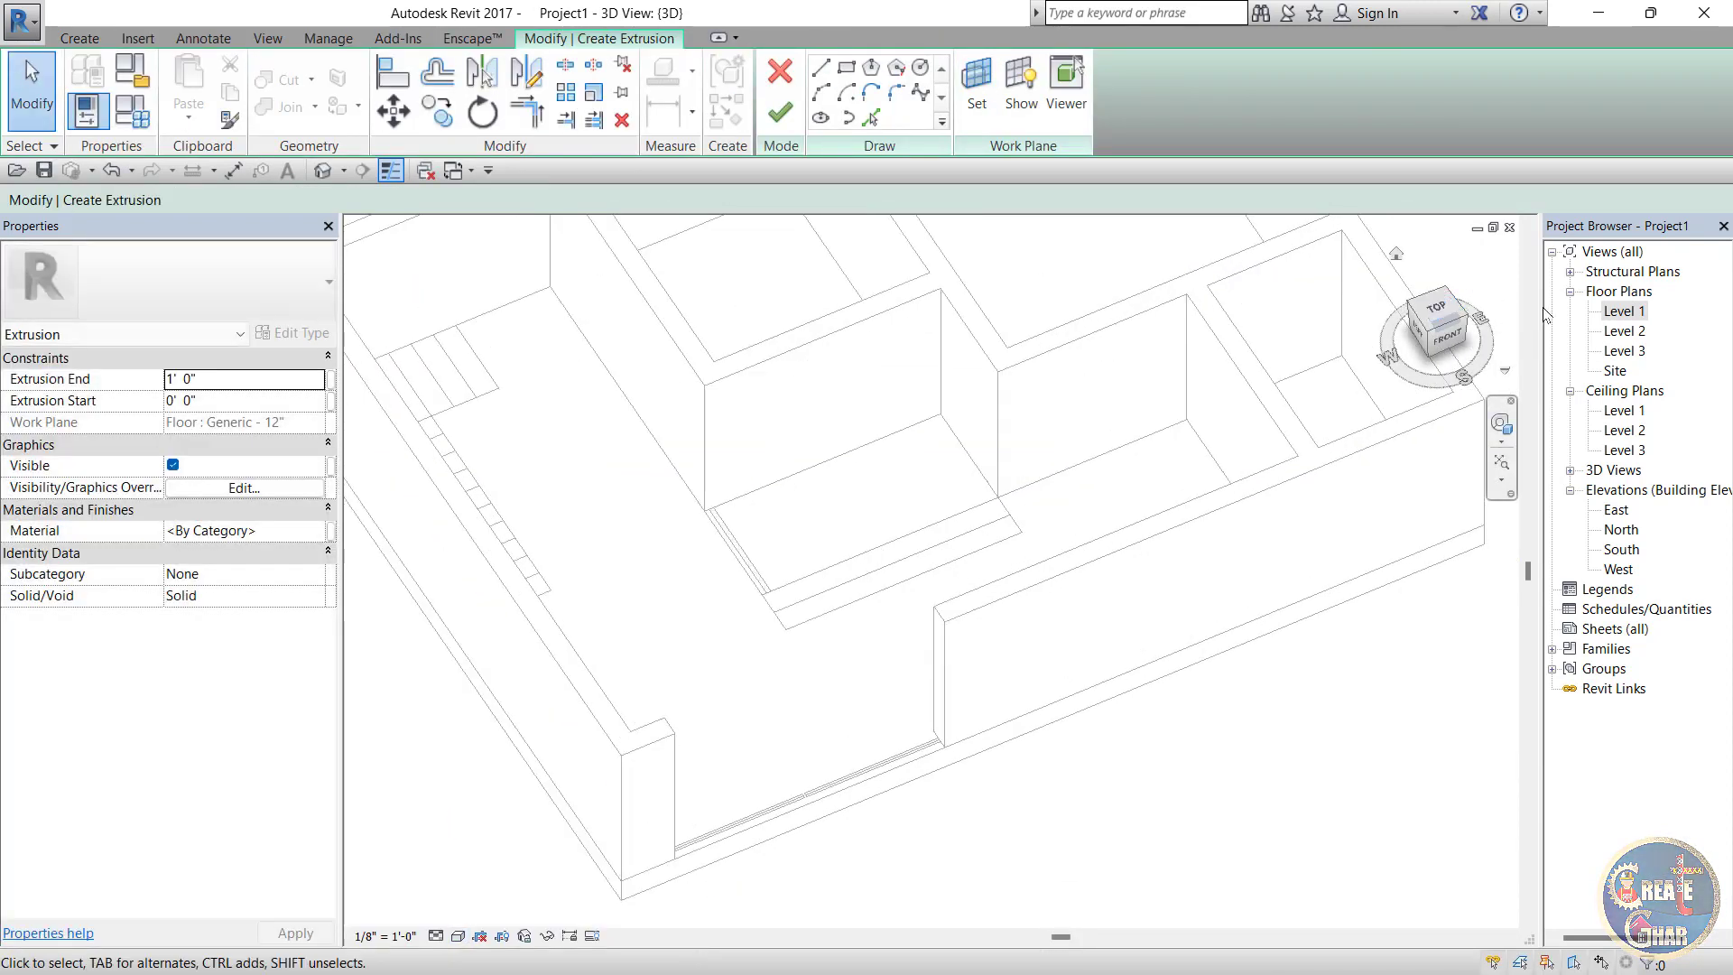
double_click(1621, 312)
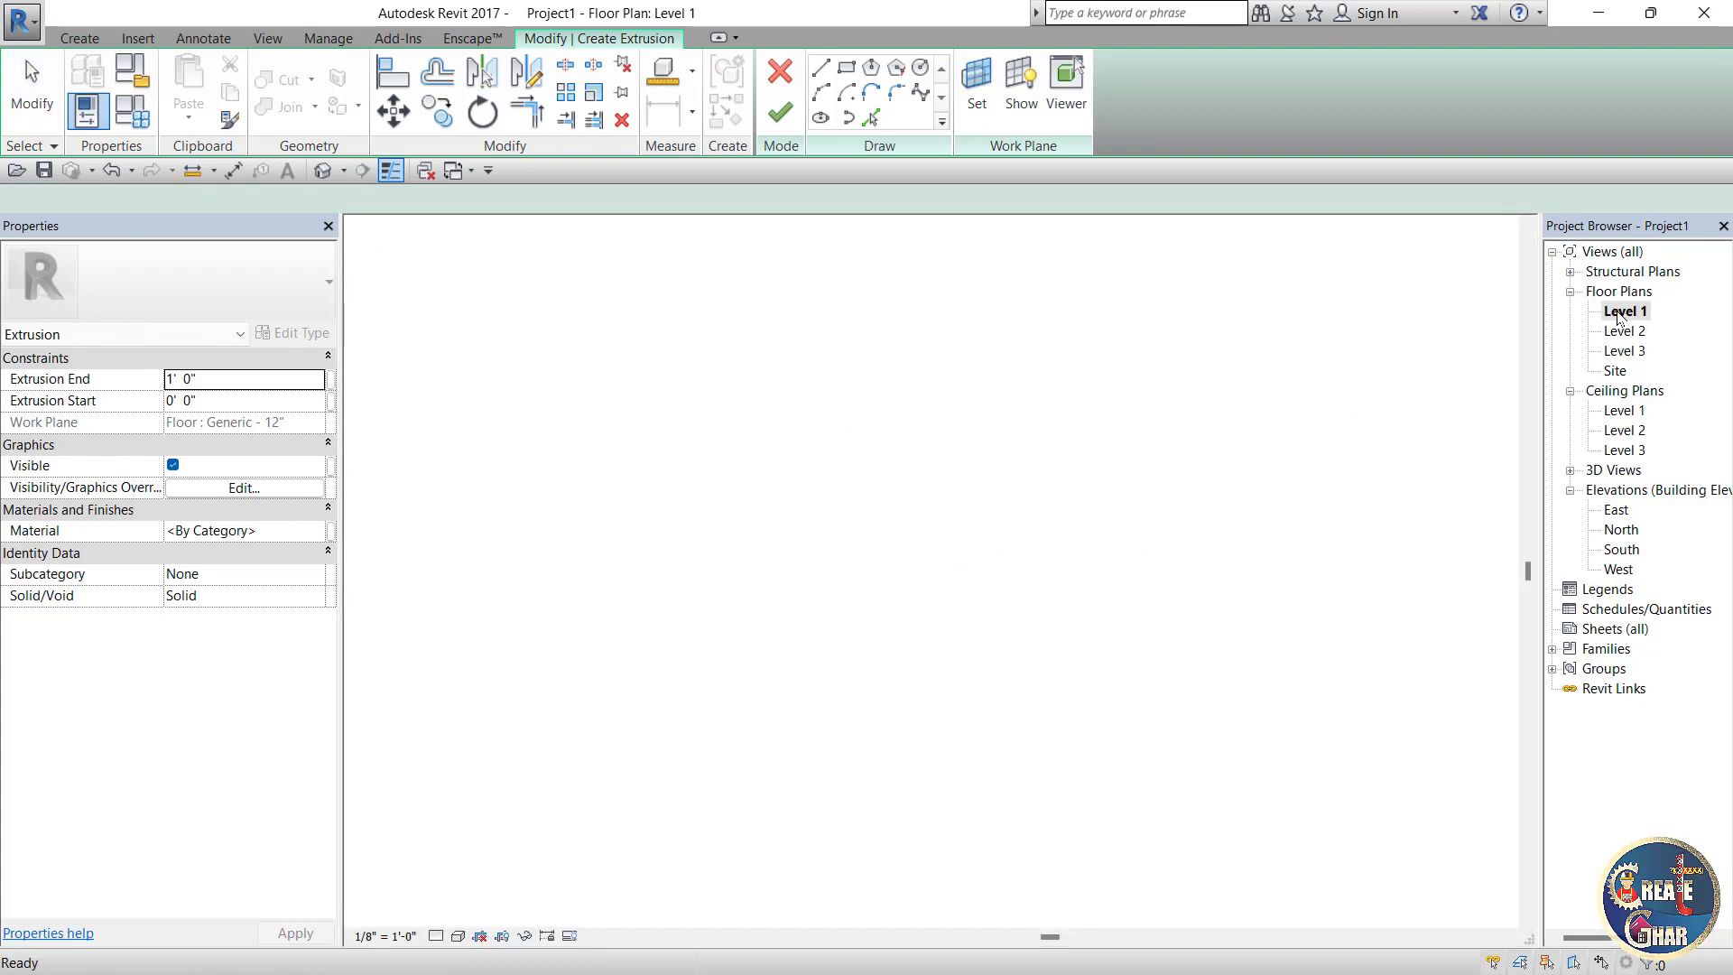
scroll(963, 642, up, 5)
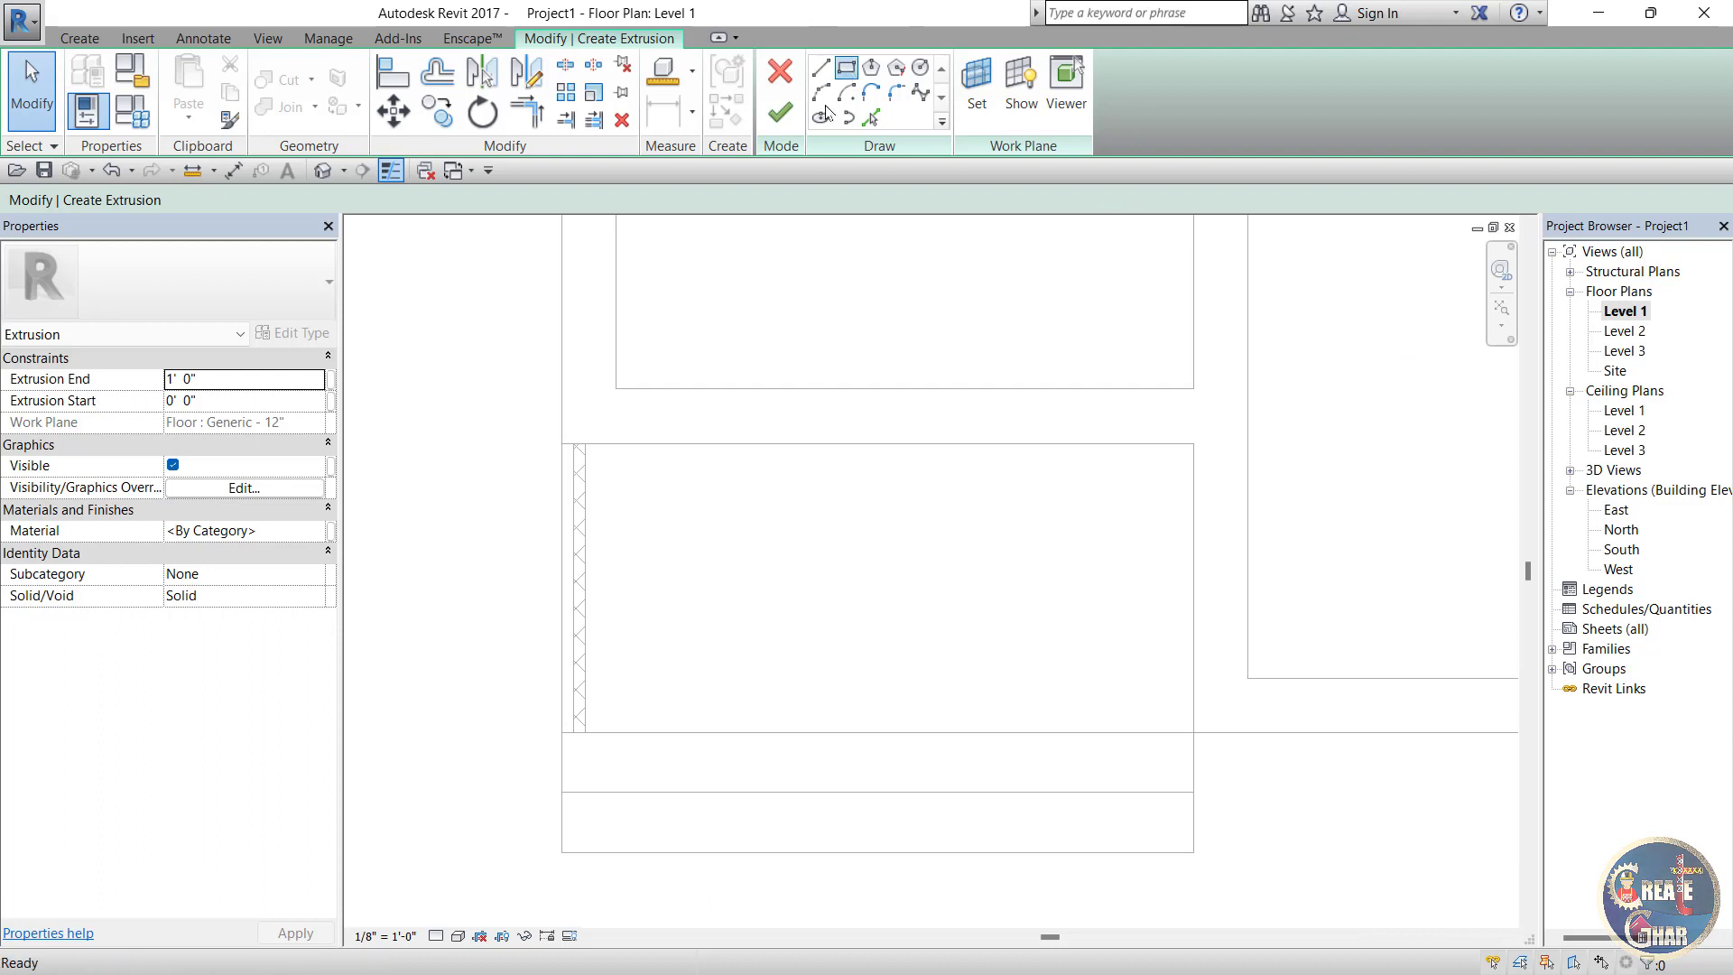
click(1194, 733)
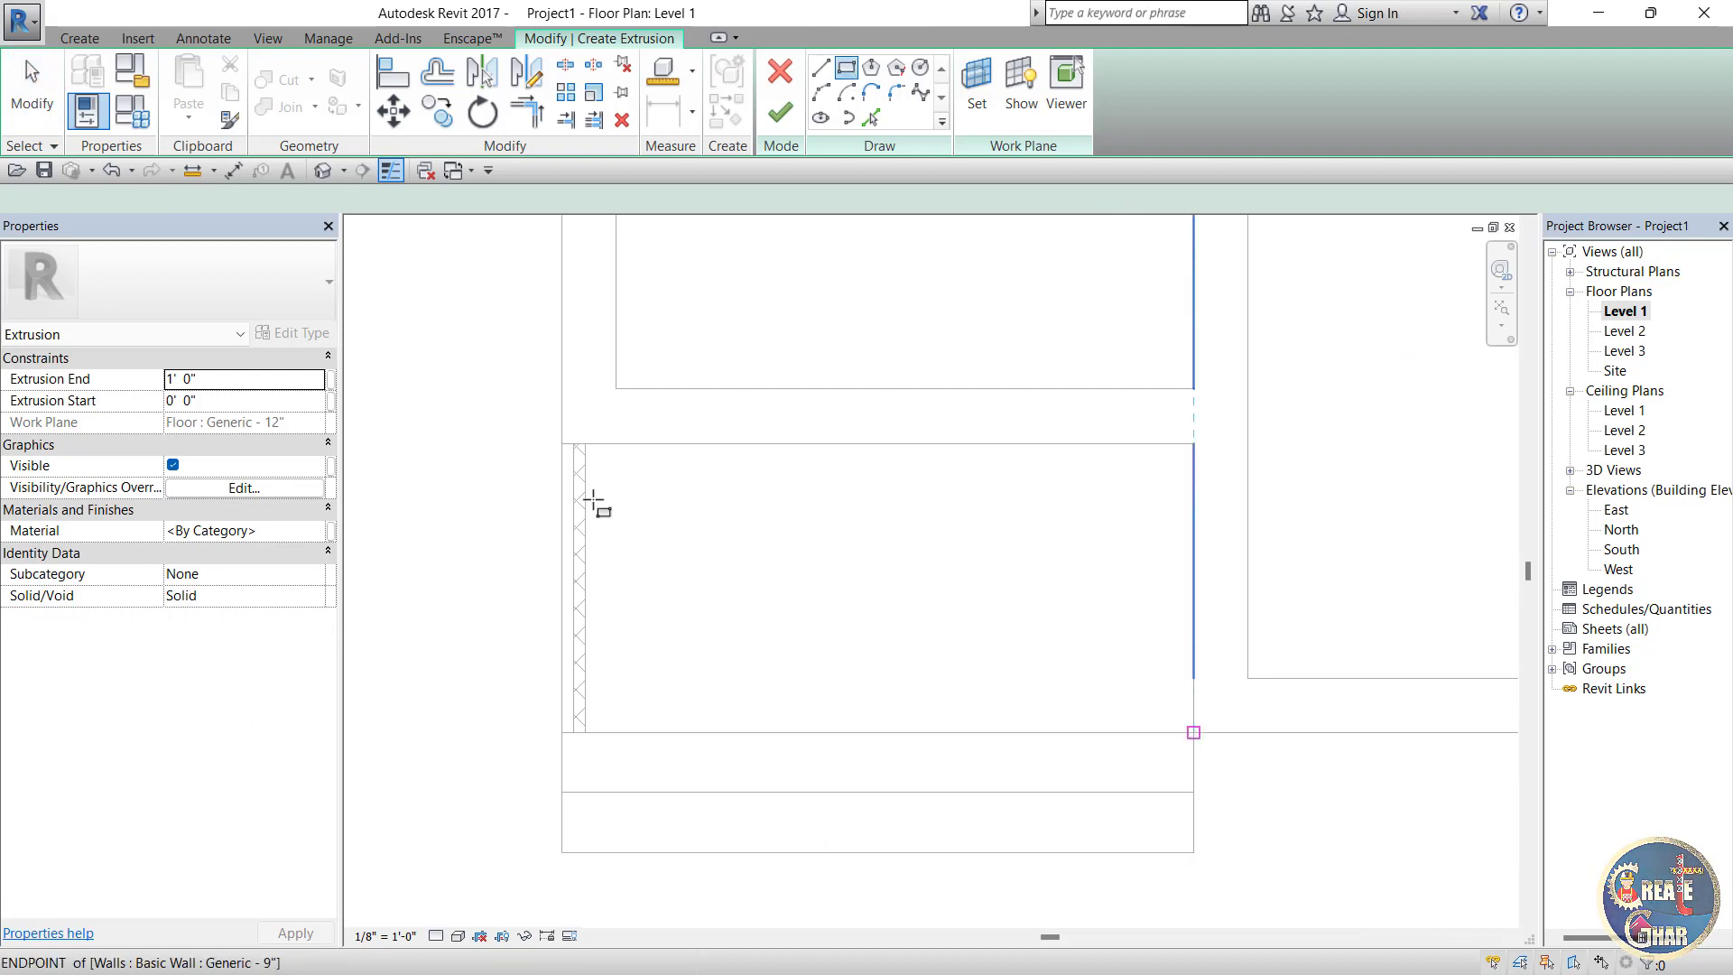
click(562, 443)
key(Escape)
scroll(844, 456, down, 1)
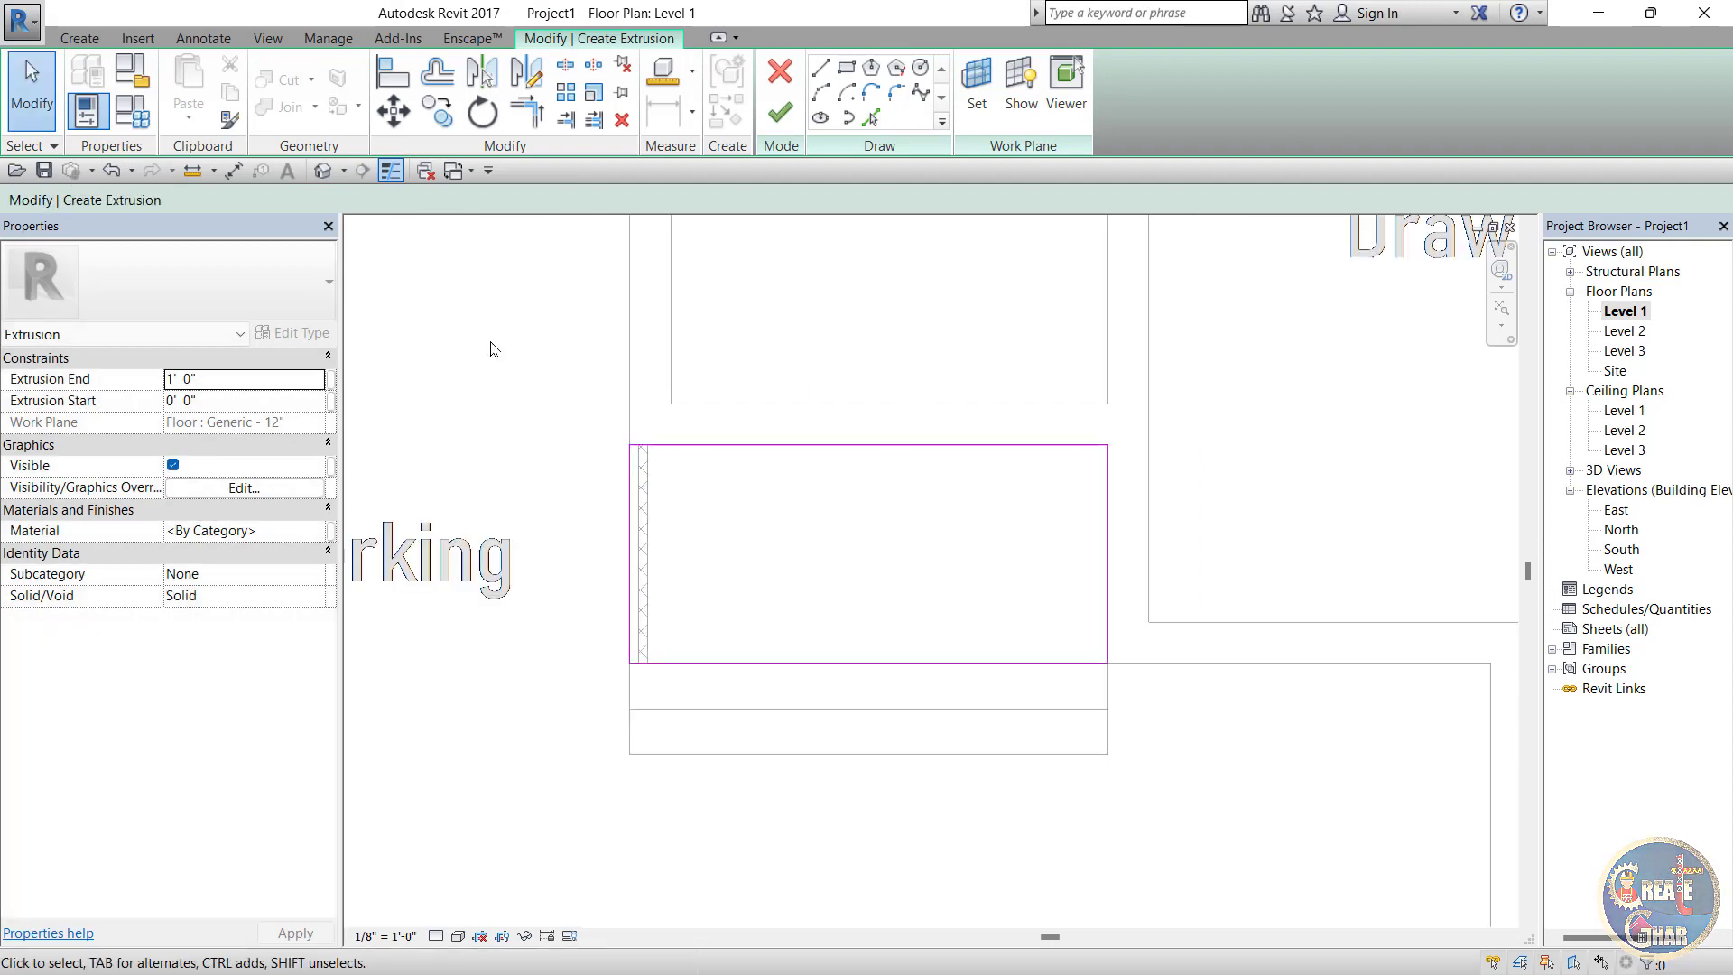
Step: Set the extrusion end to 1' 6", check the level heights in the South elevation, and finish the landing extrusion
click(251, 381)
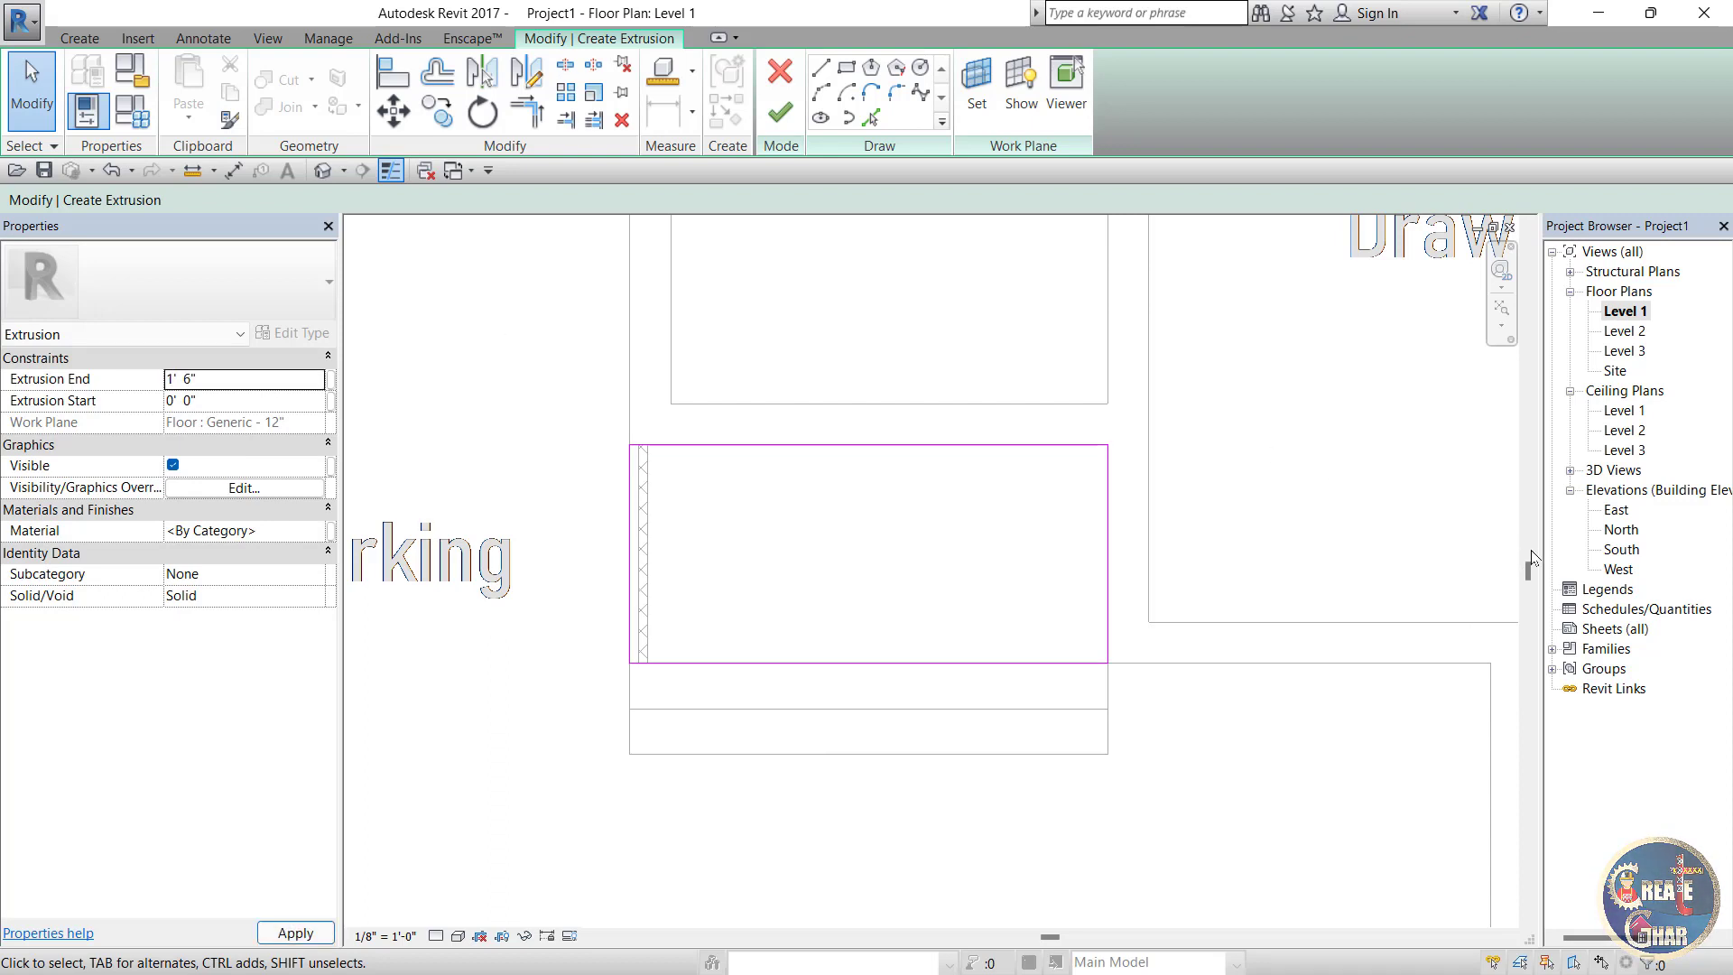
double_click(1620, 550)
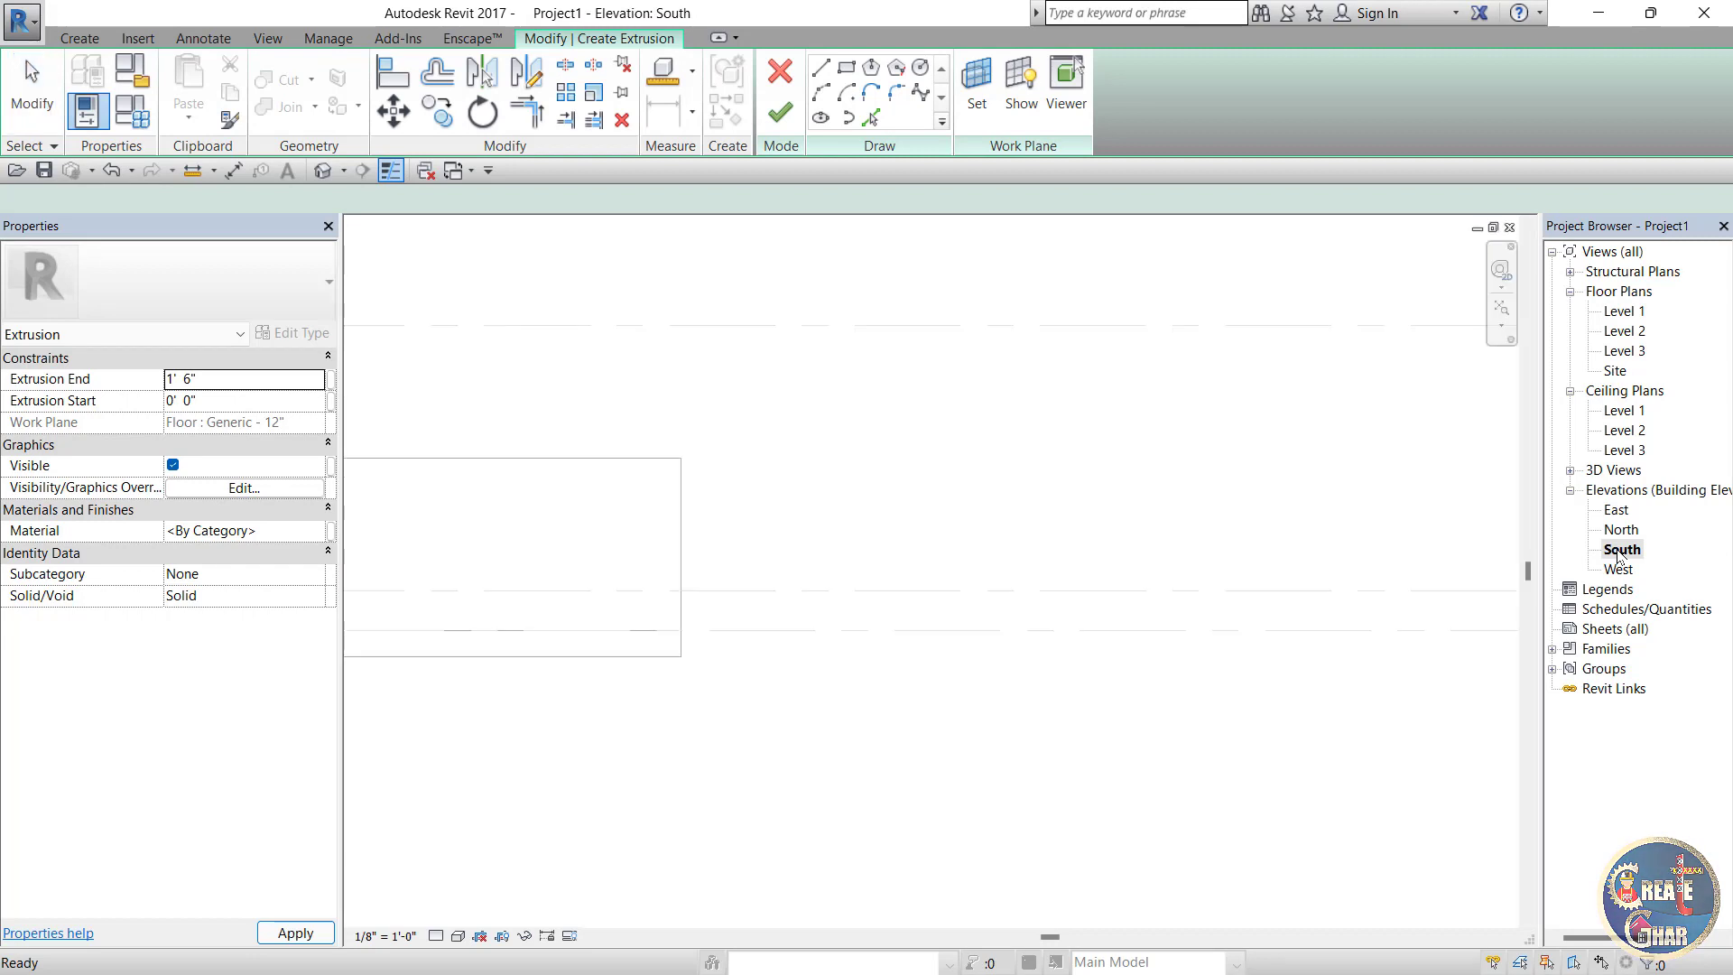
scroll(1385, 635, up, 1)
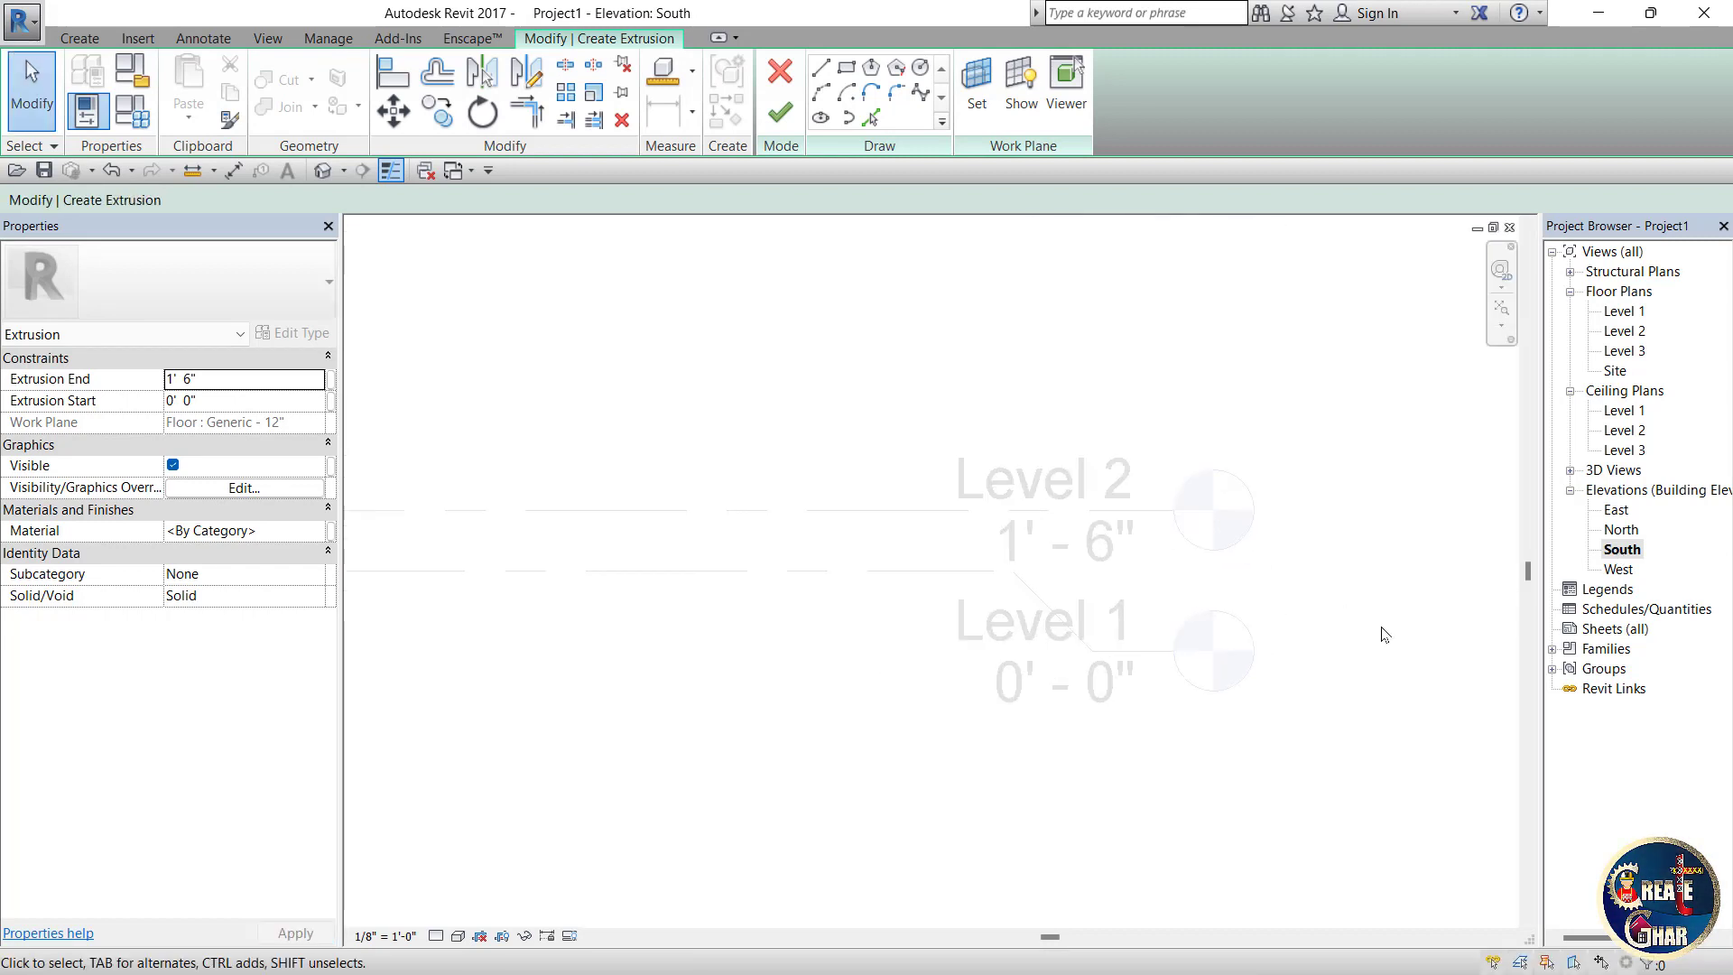
scroll(1386, 584, up, 1)
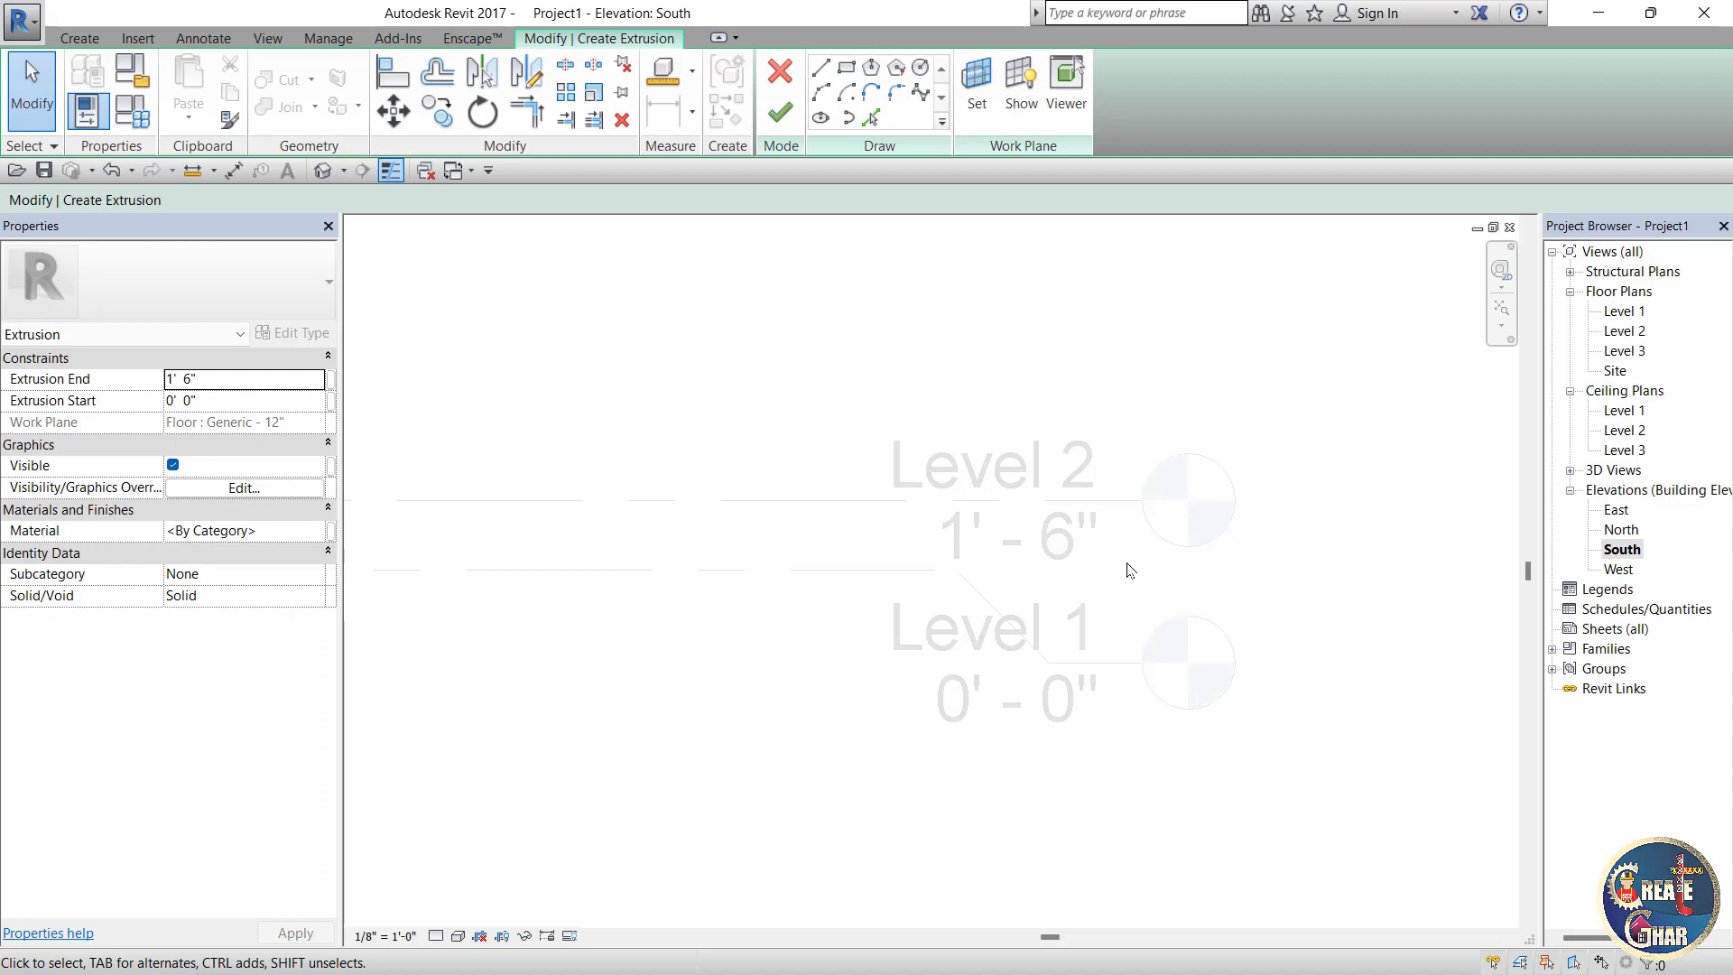
key(ctrl+Tab)
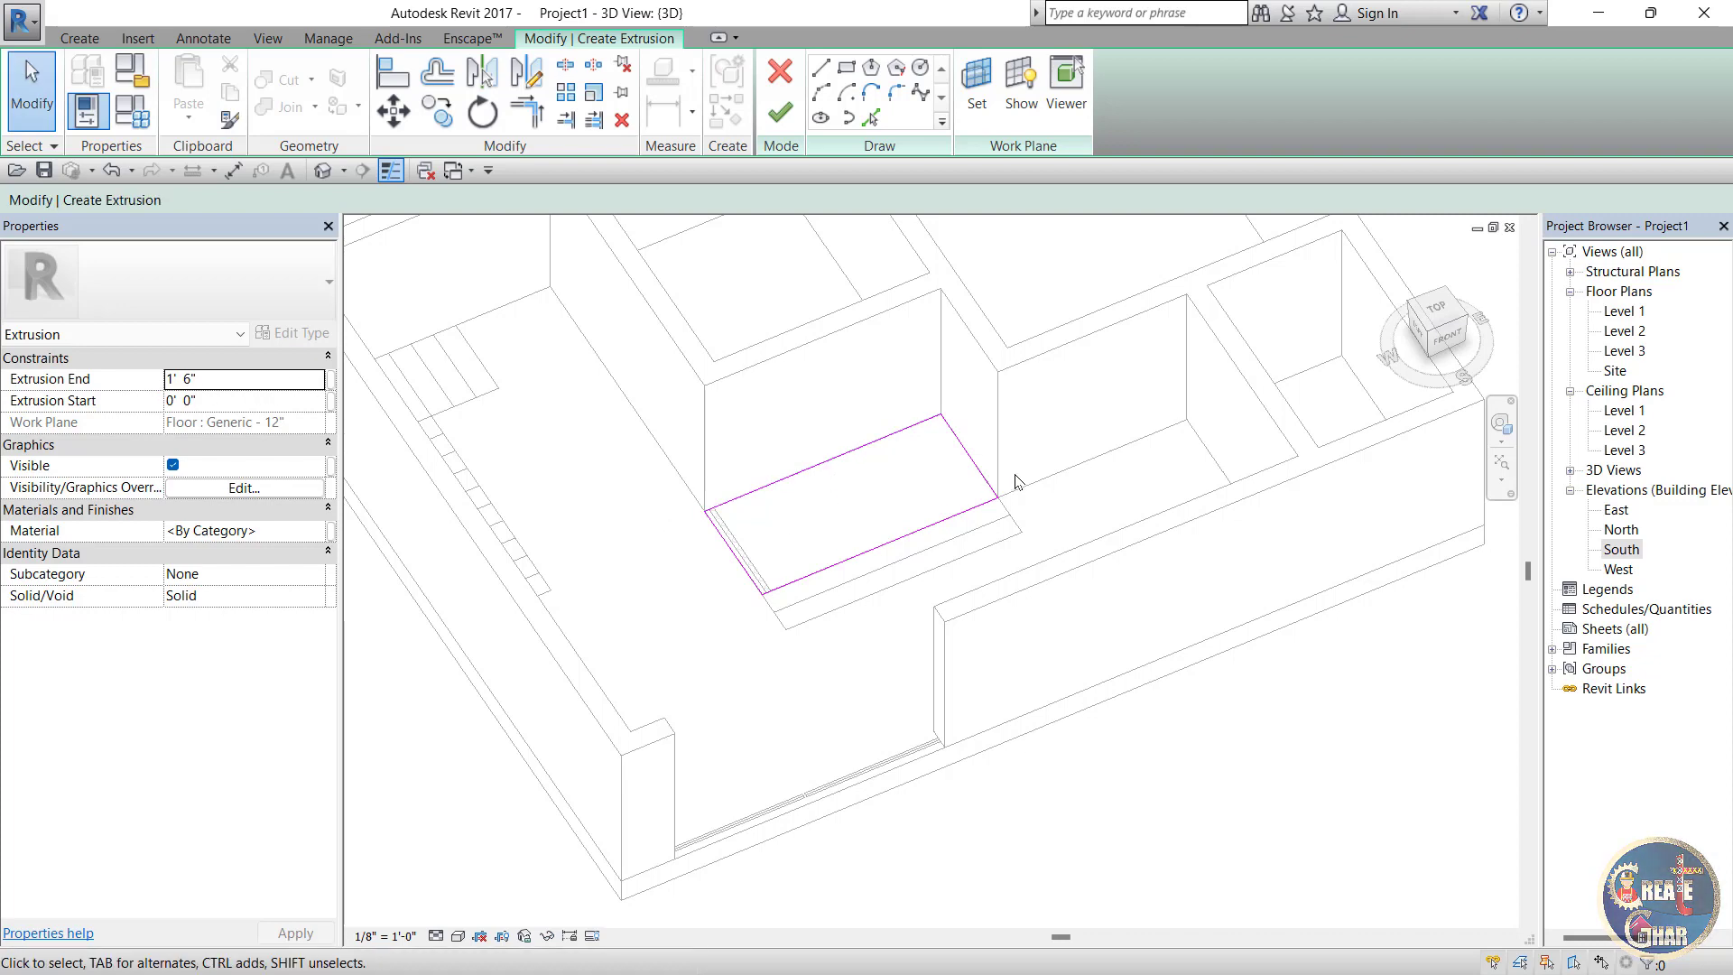
click(779, 117)
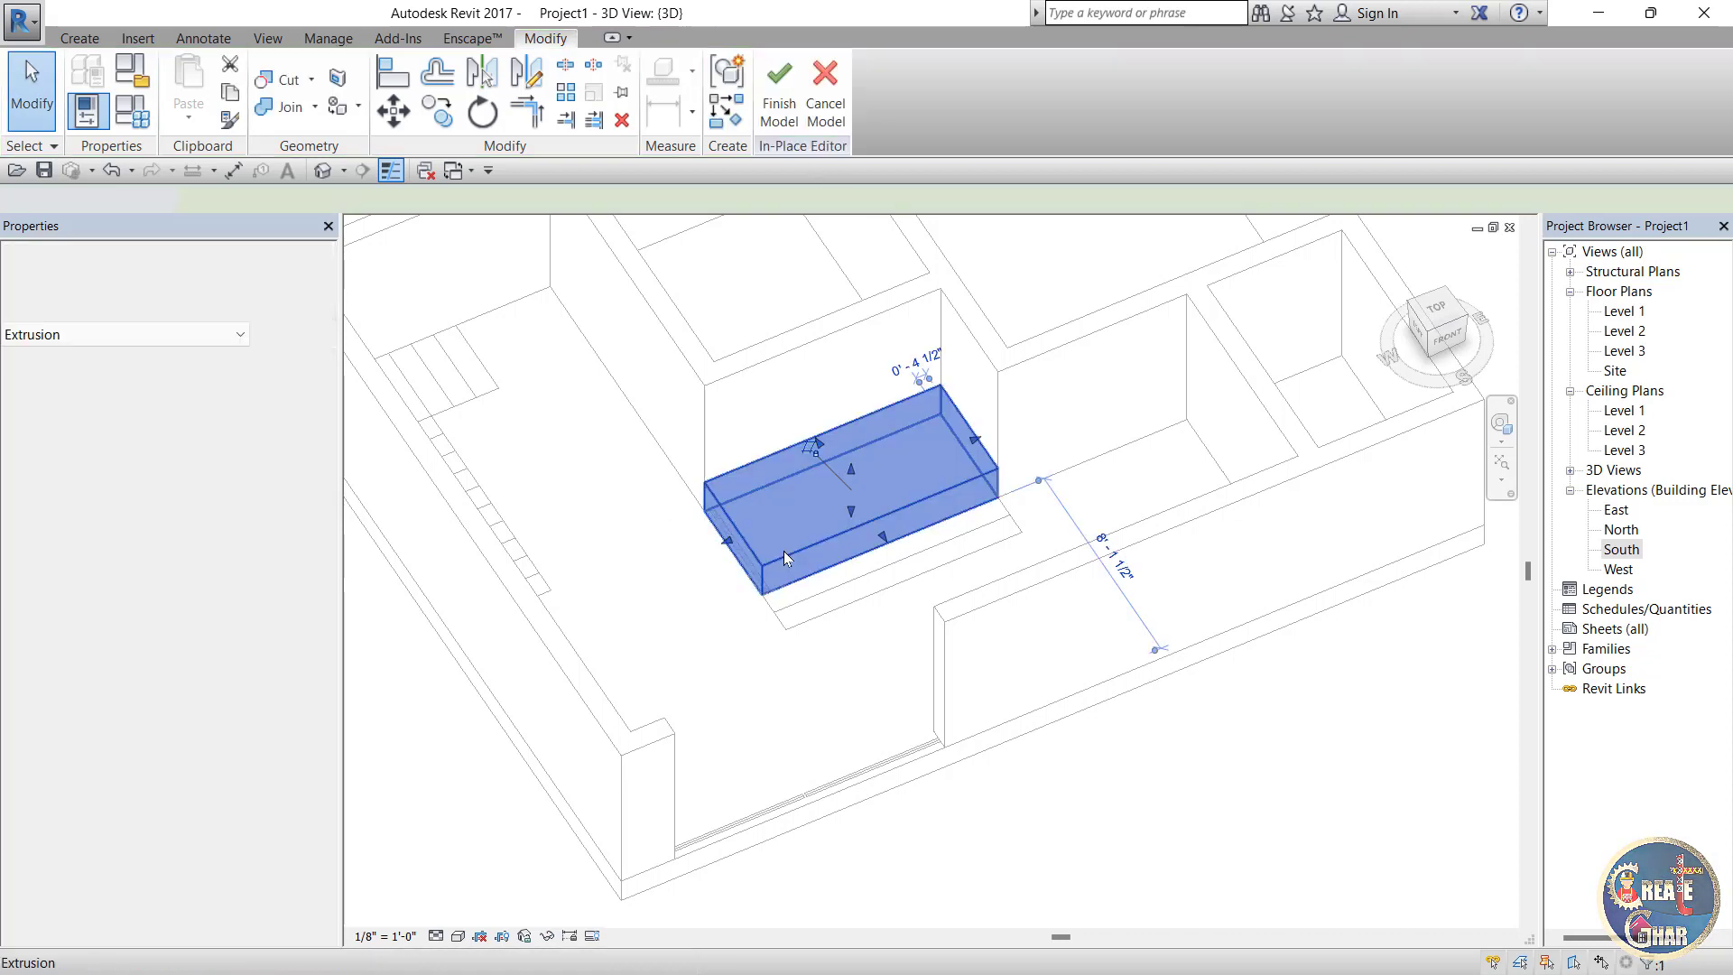
scroll(818, 572, up, 2)
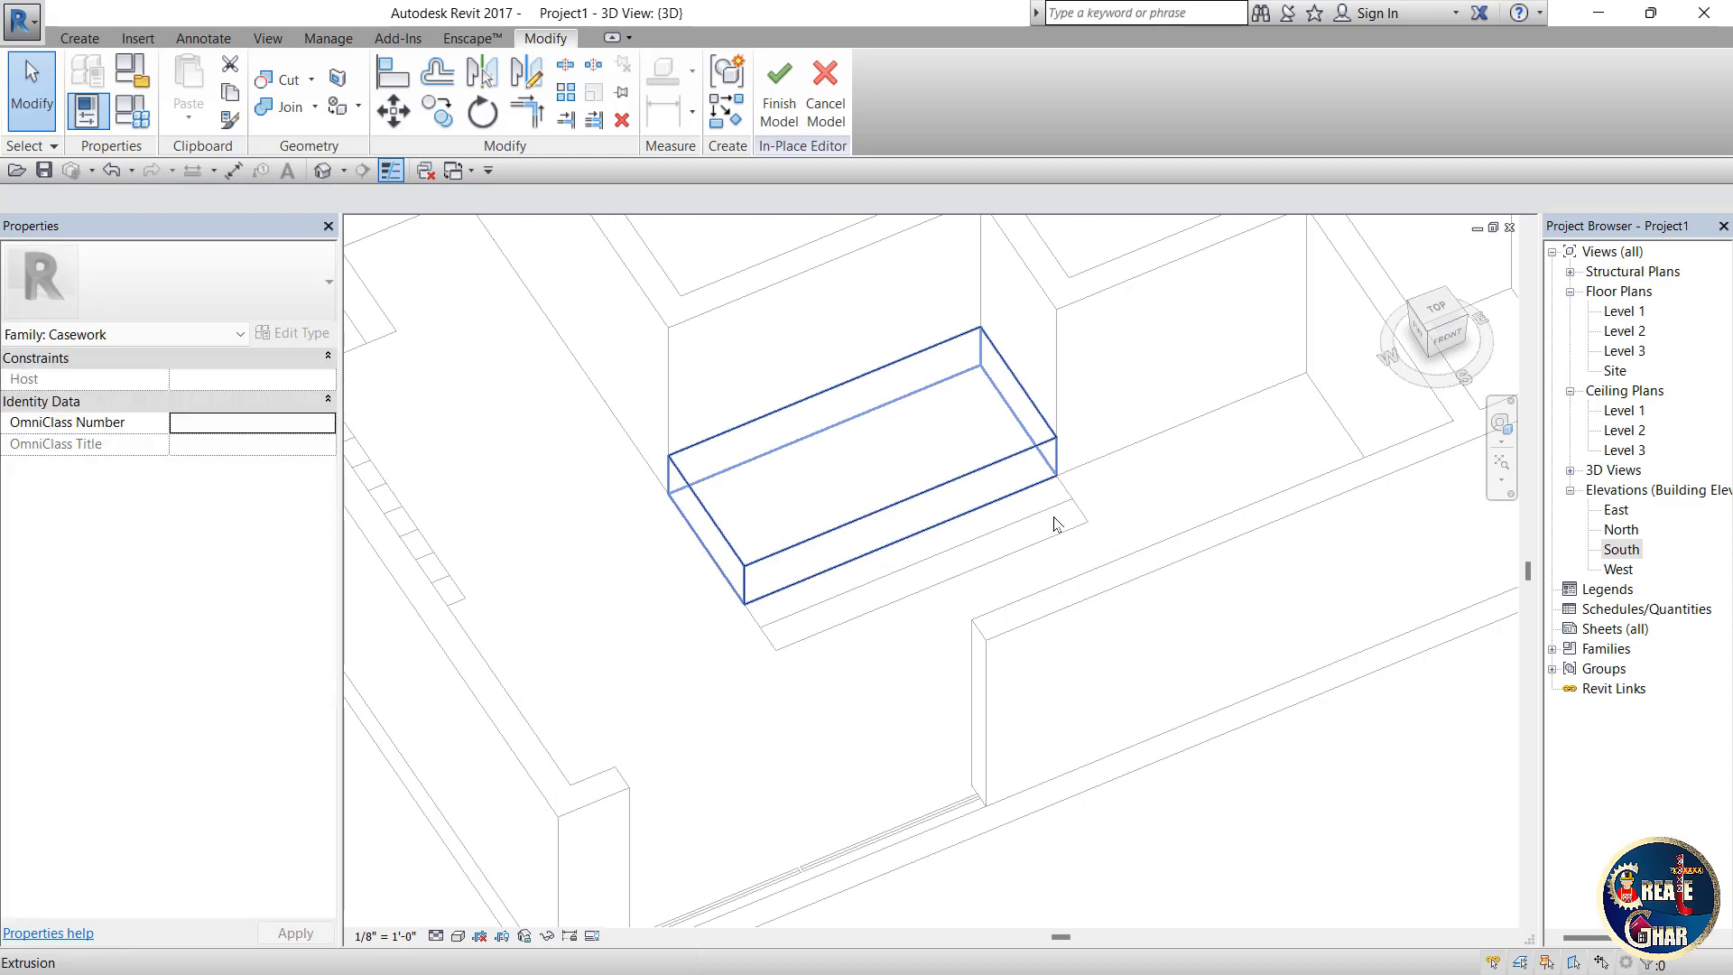
click(821, 629)
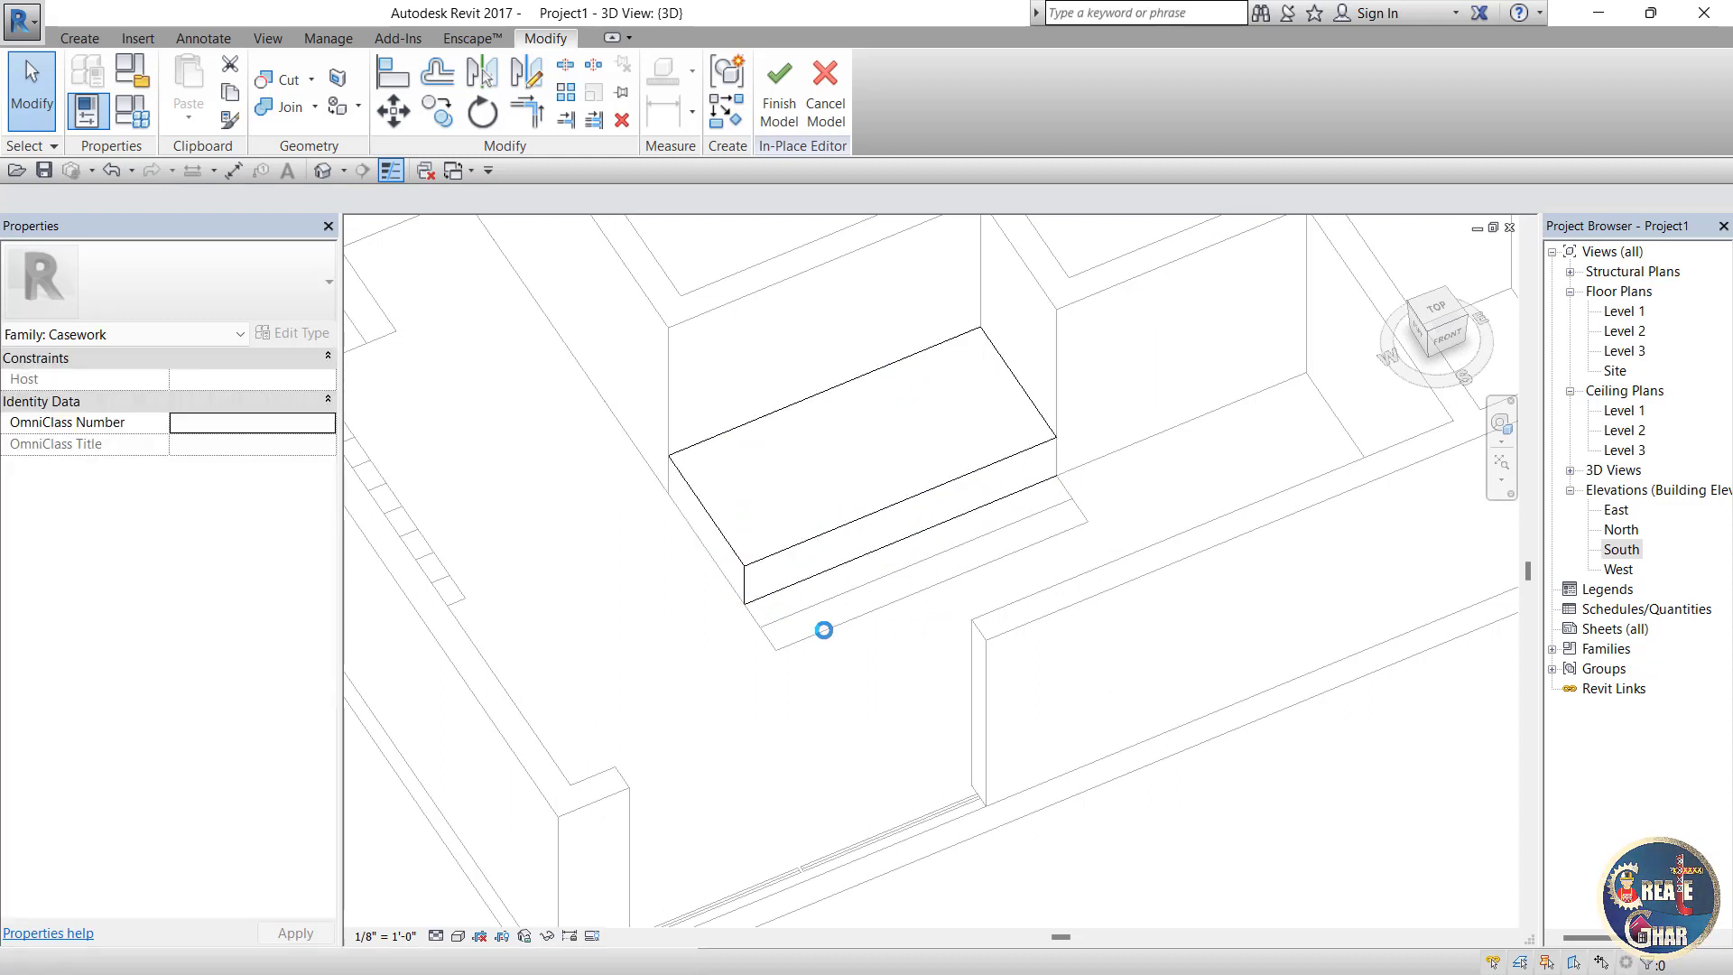
scroll(1324, 411, down, 2)
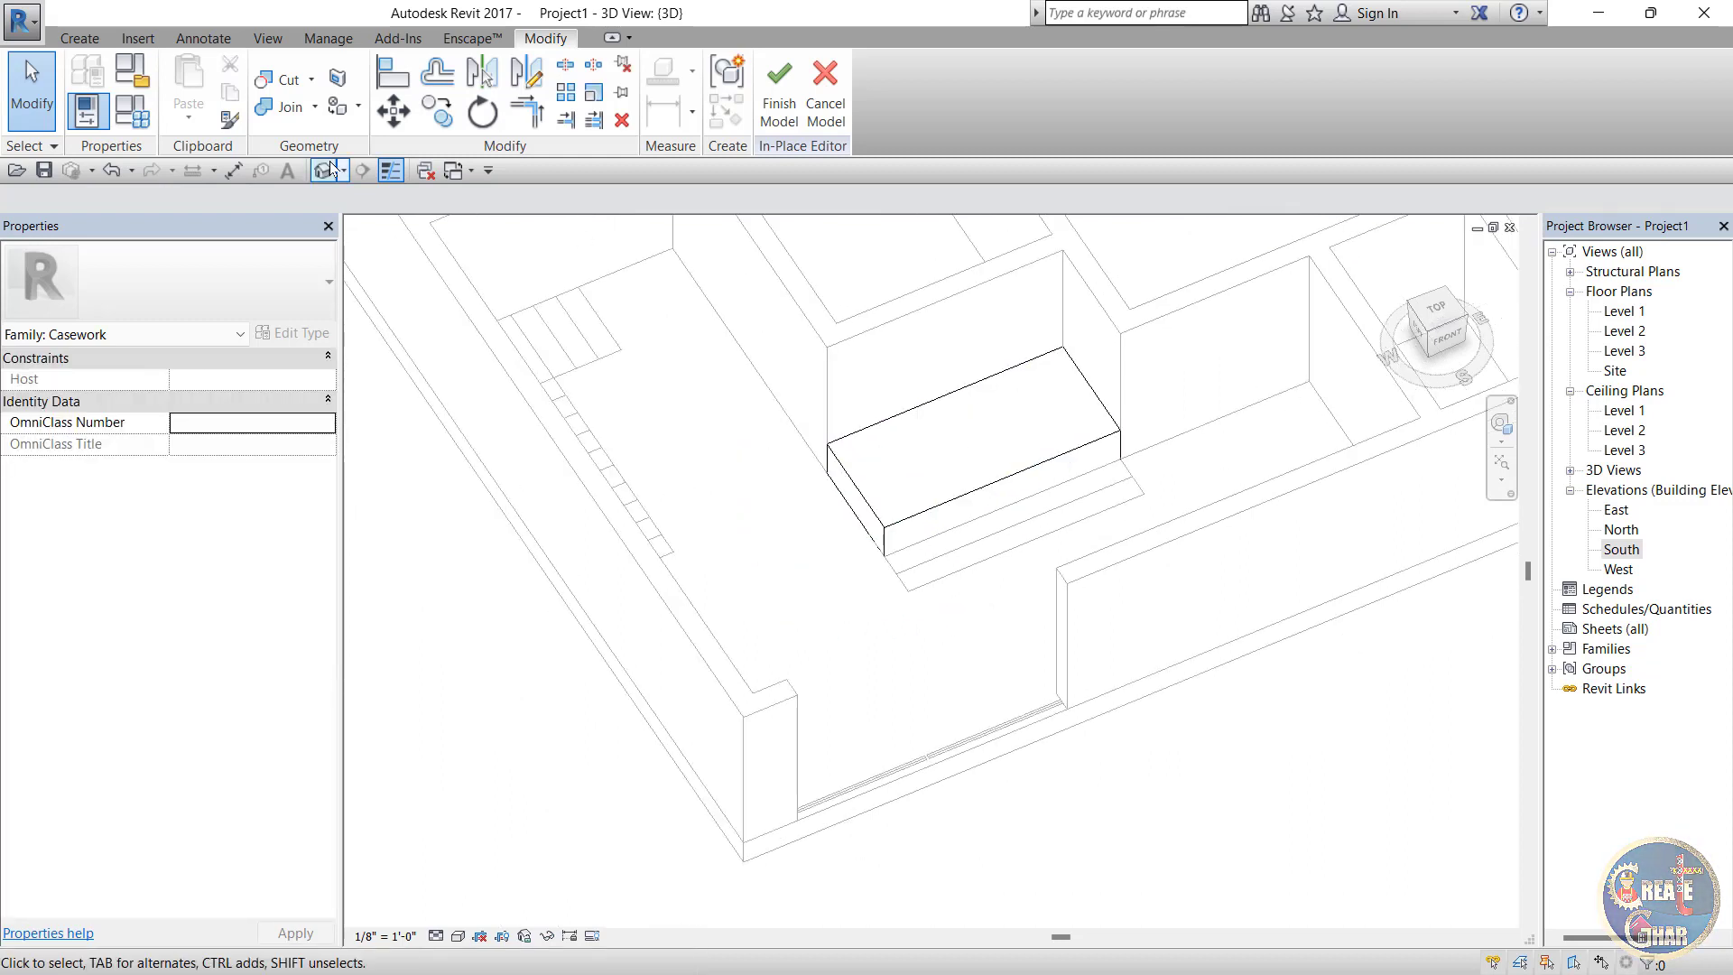
Step: Start a second extrusion using the short side face of the landing block as its work plane
click(81, 39)
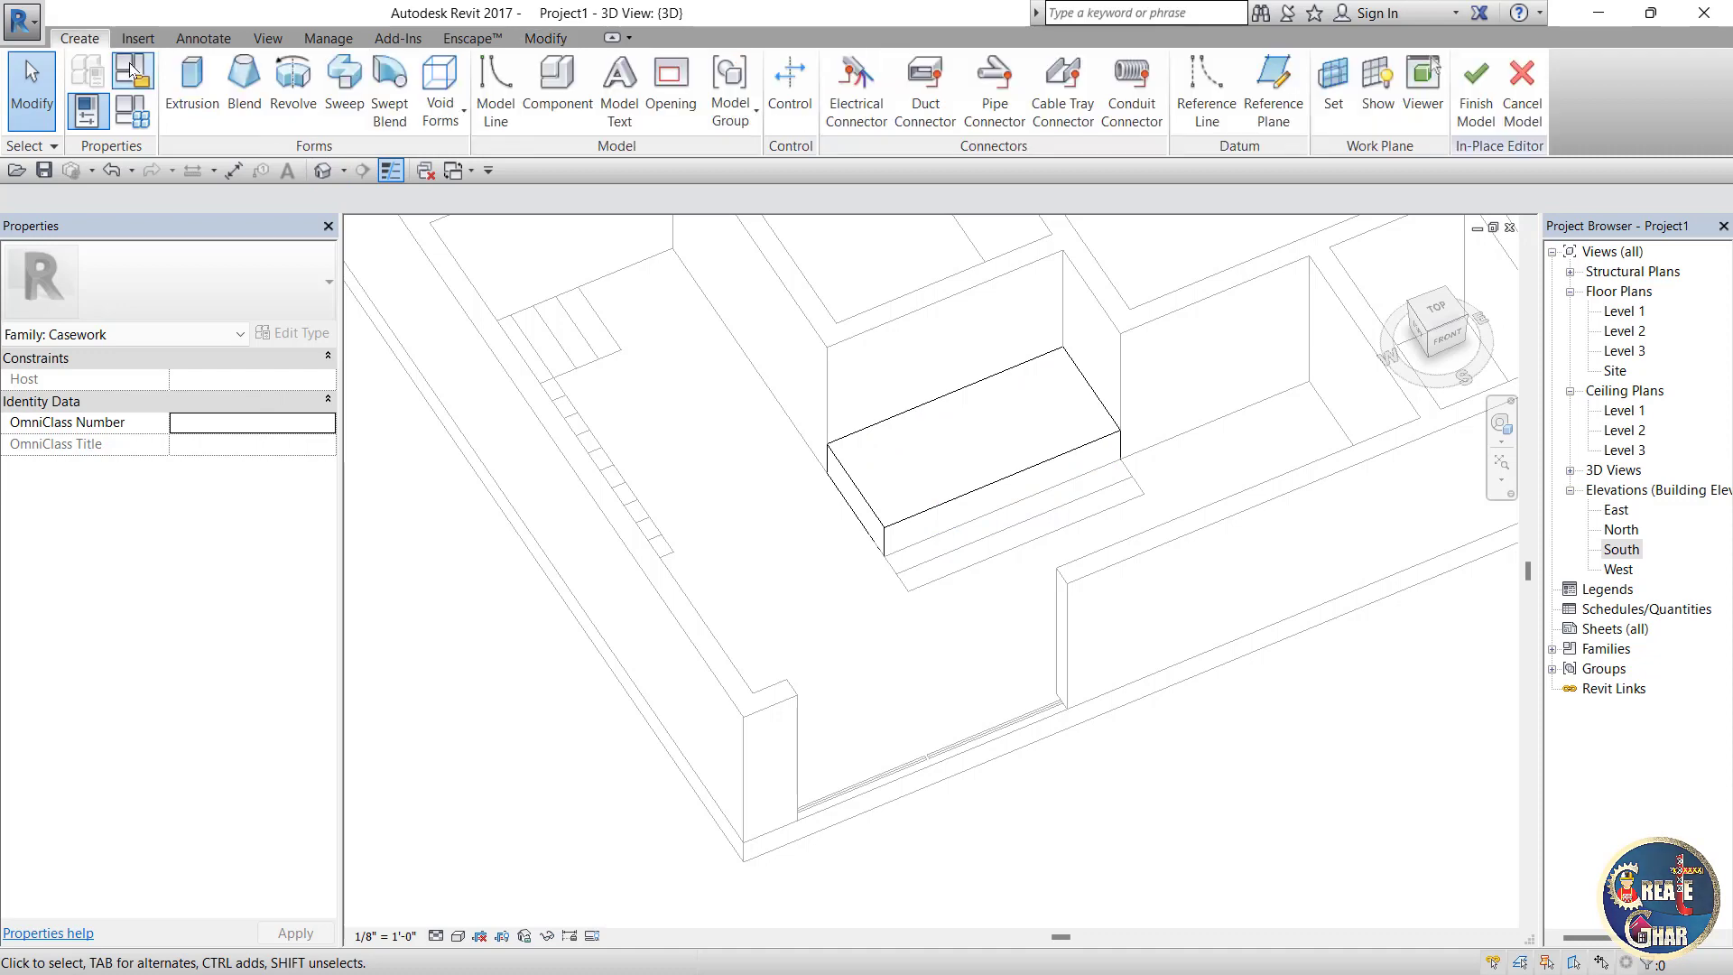
click(210, 105)
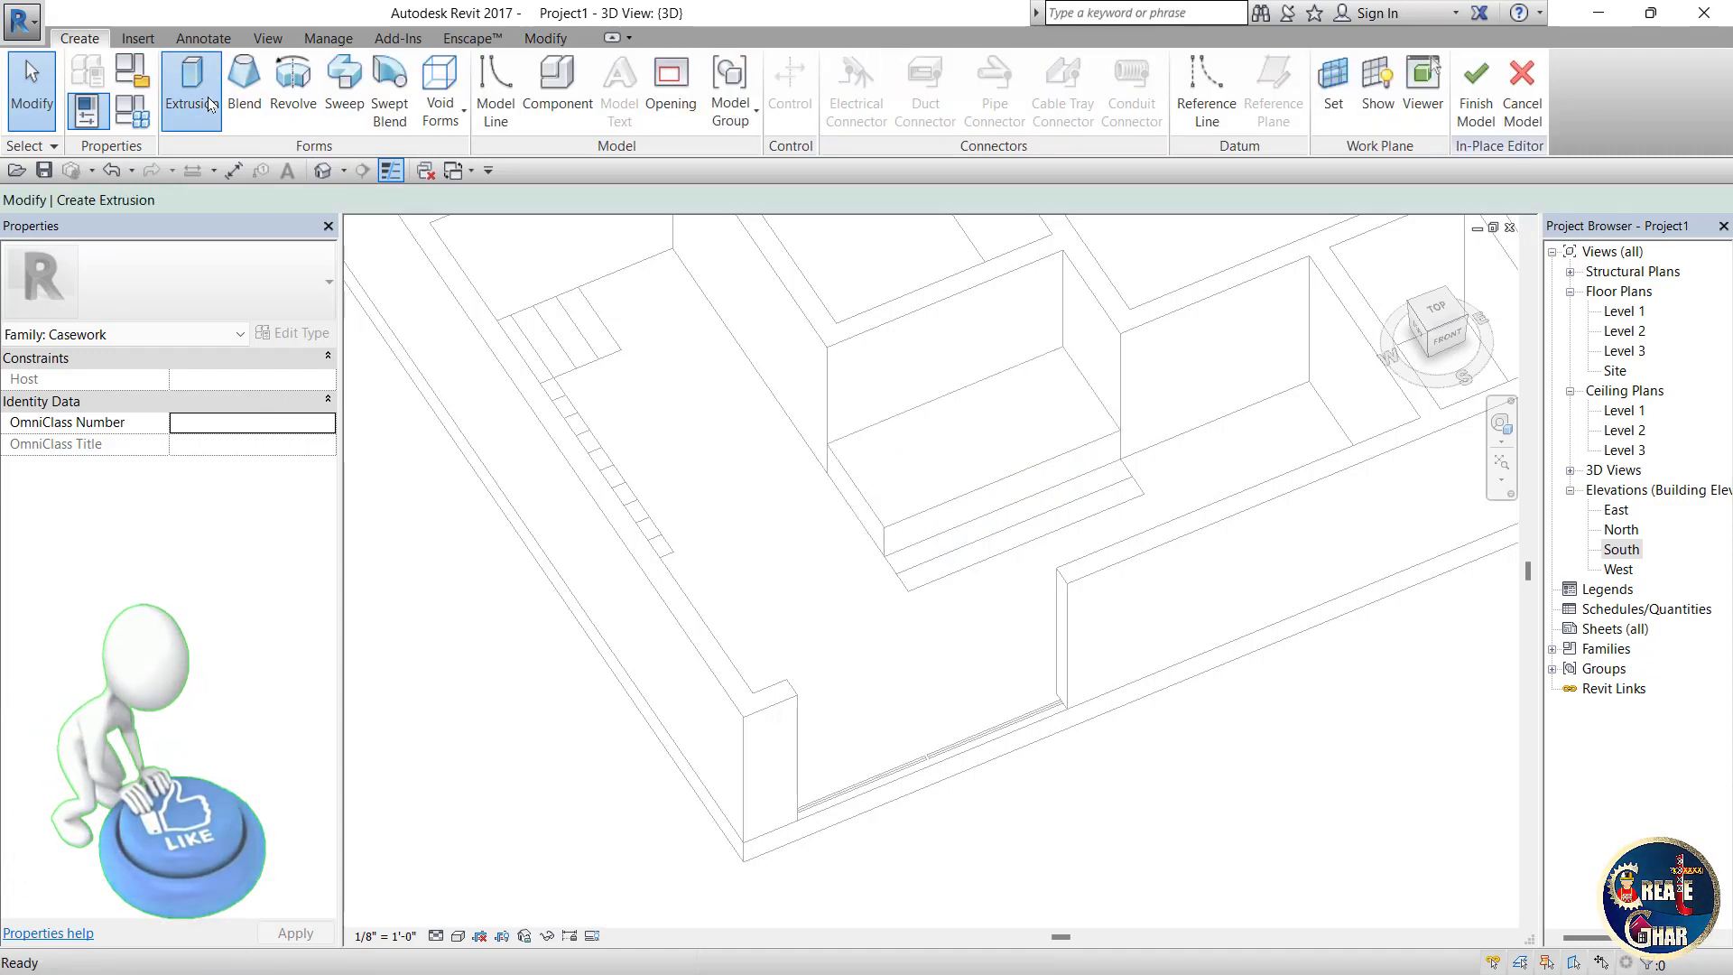
click(977, 85)
click(697, 524)
click(809, 619)
scroll(867, 516, up, 5)
scroll(872, 511, down, 2)
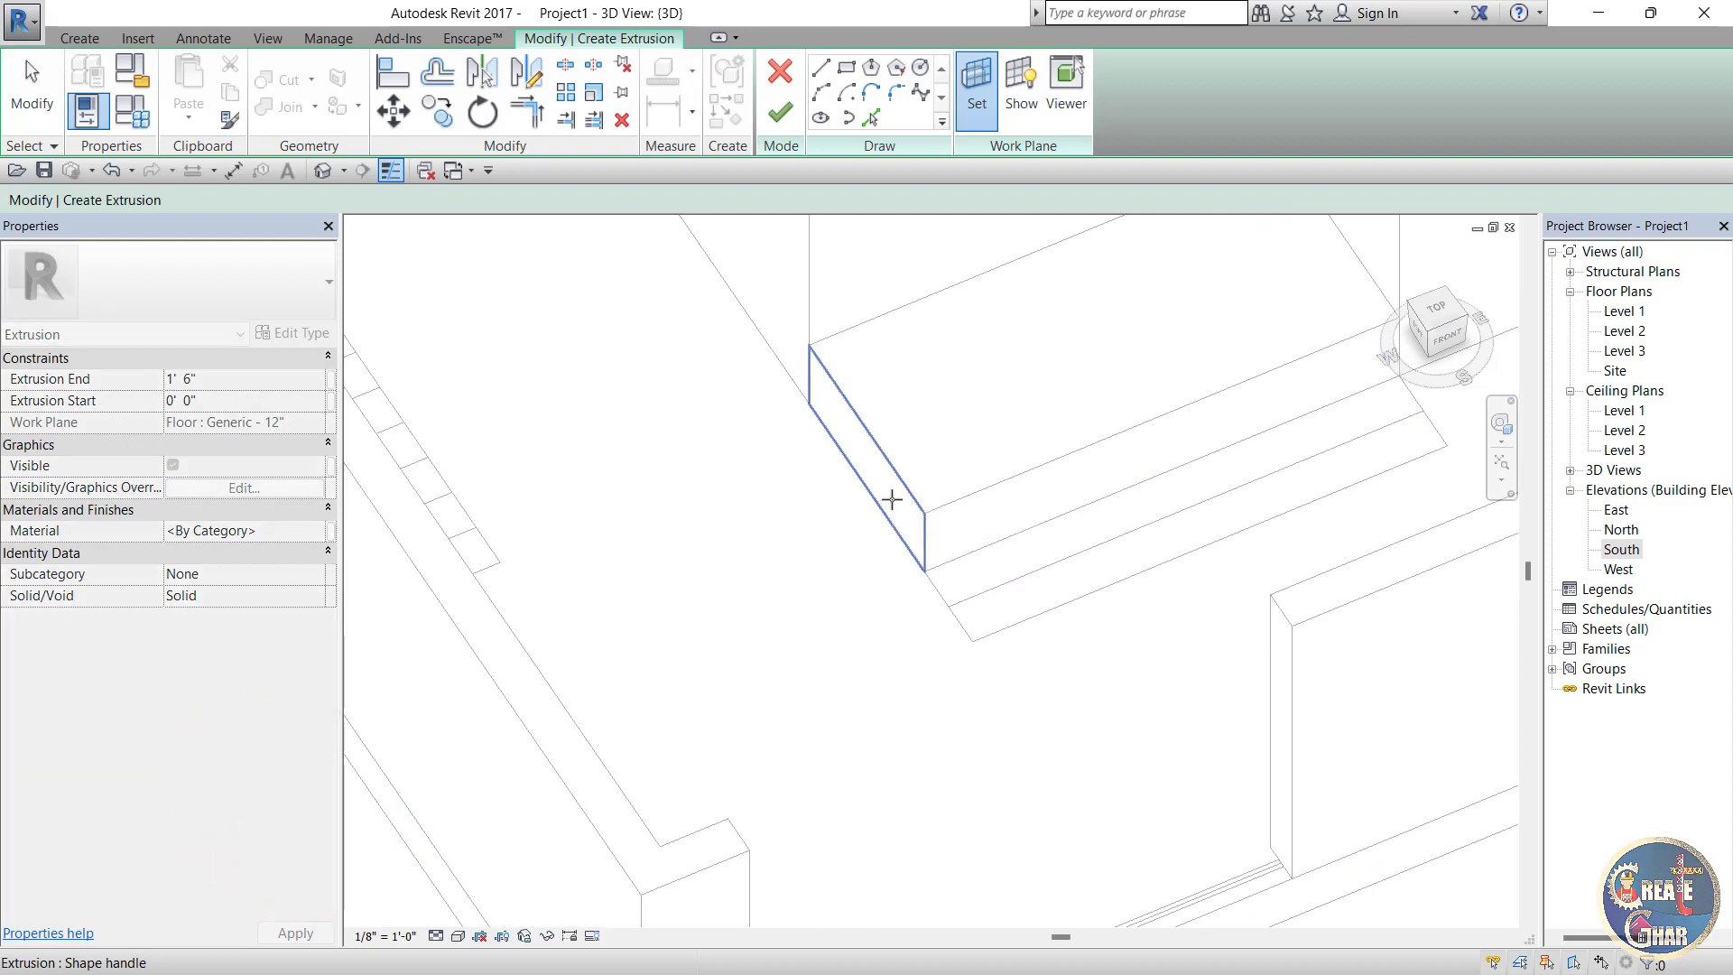
click(892, 500)
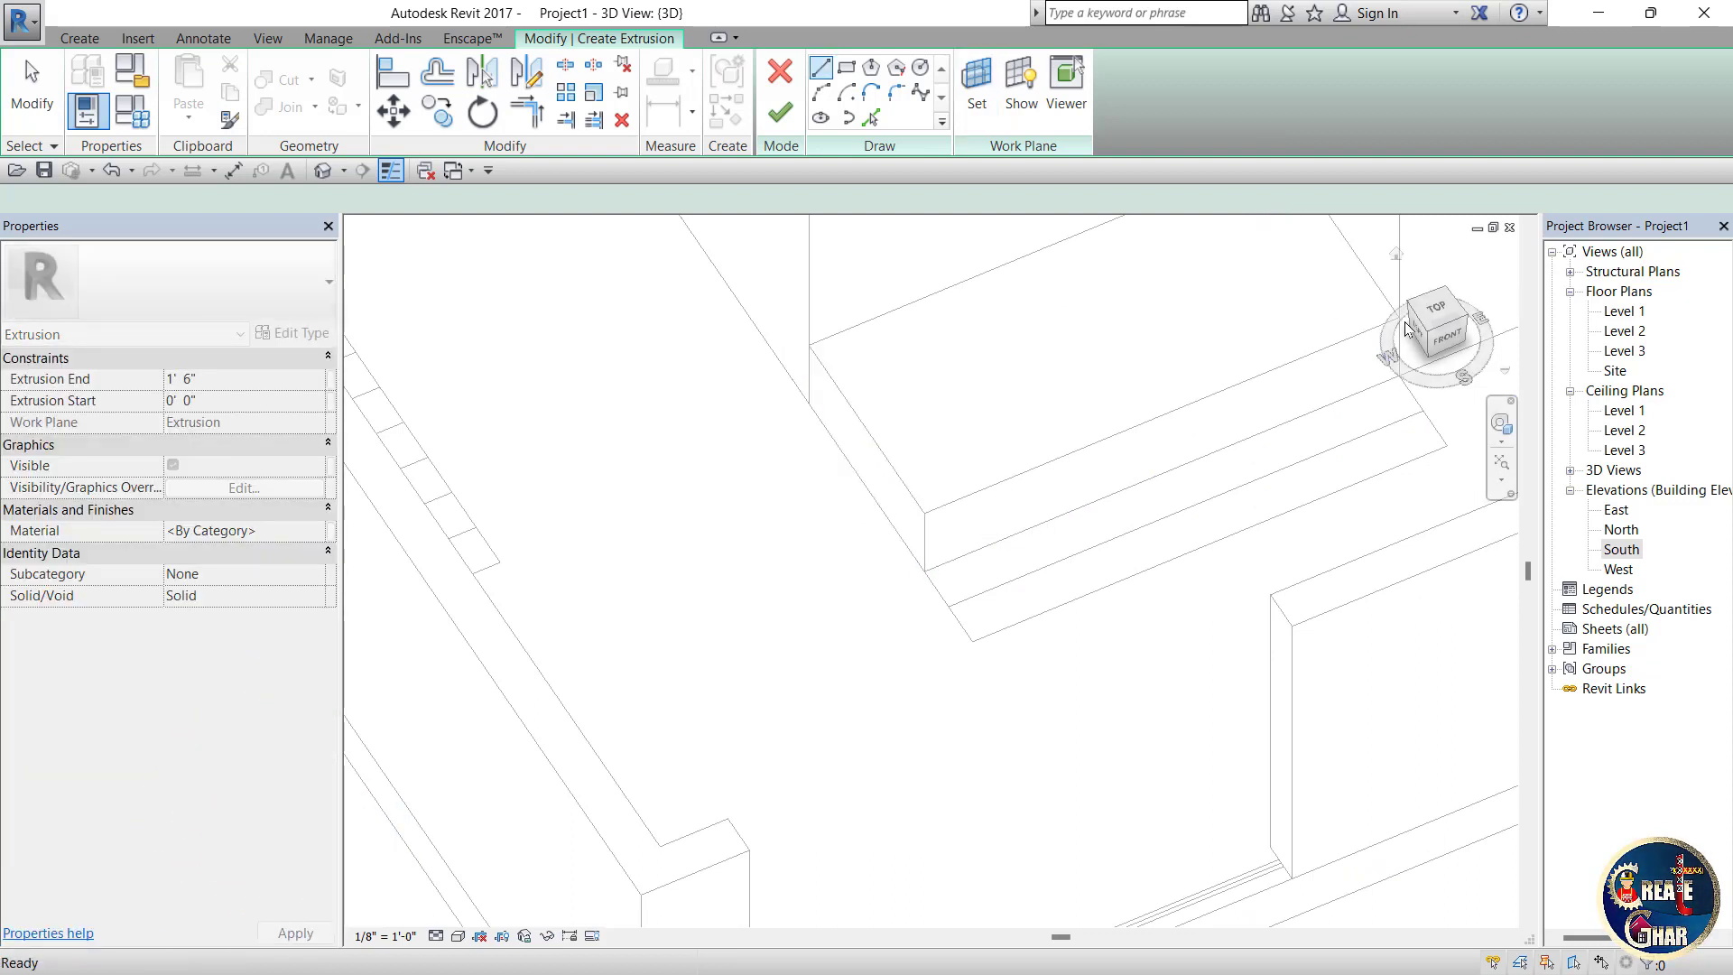
key(Escape)
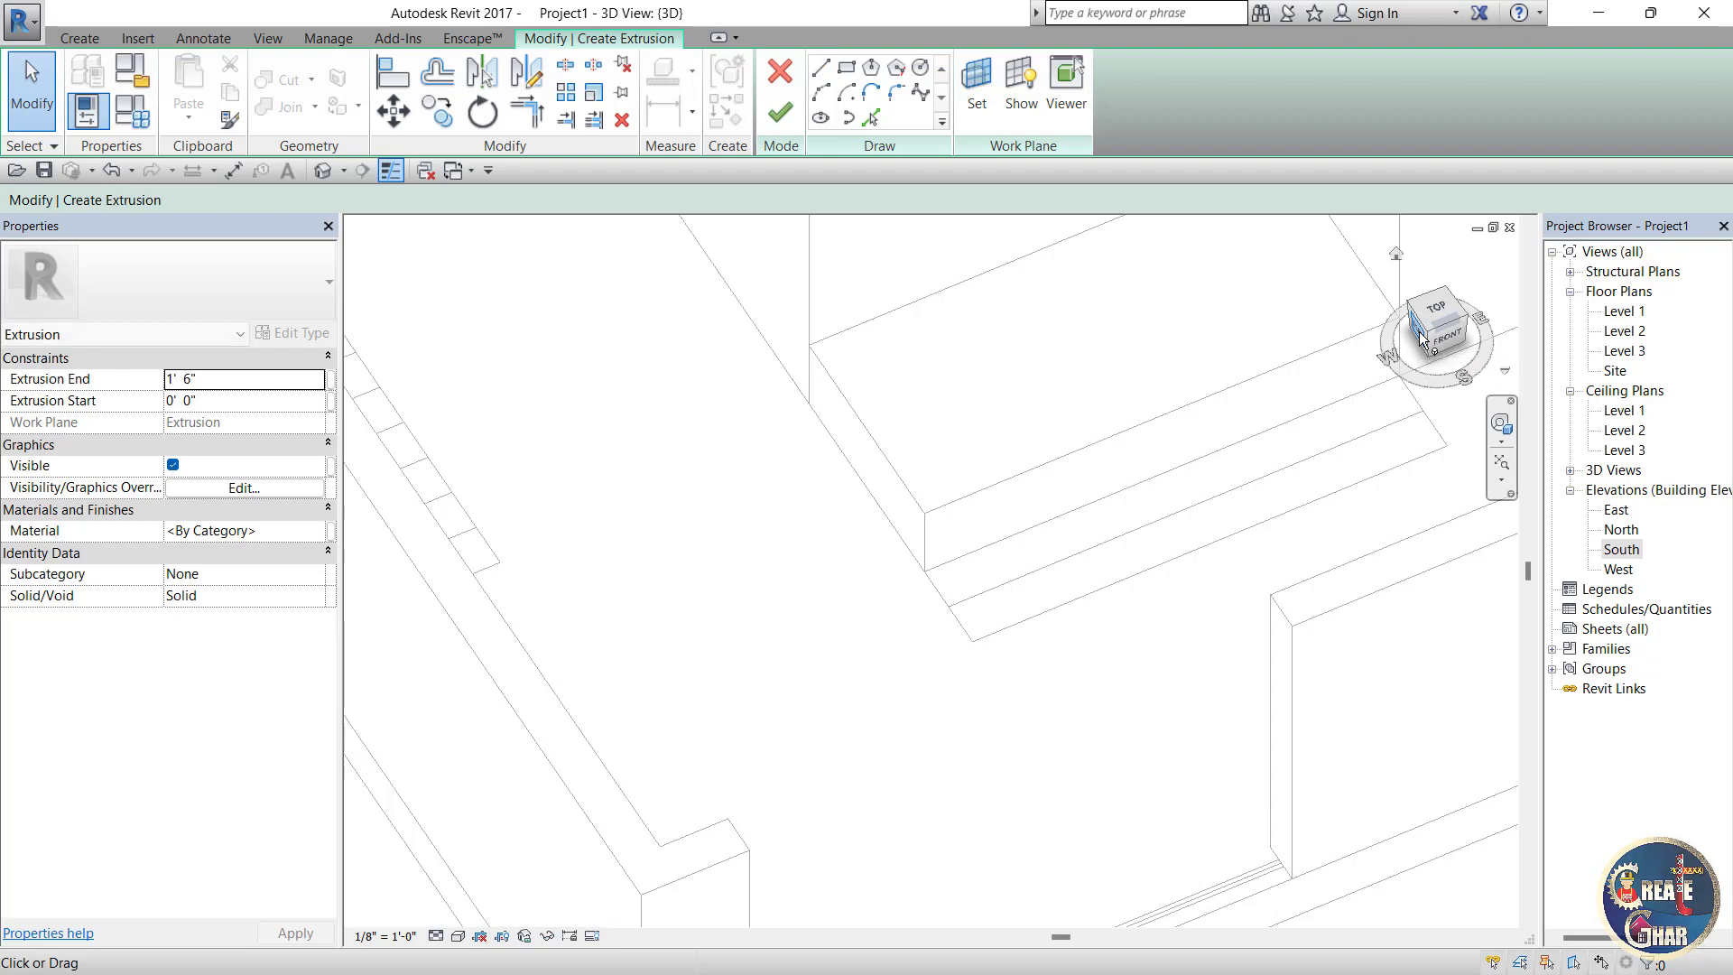
Step: Orient the 3D view to the Left side and set its visual style to Wireframe
click(1419, 334)
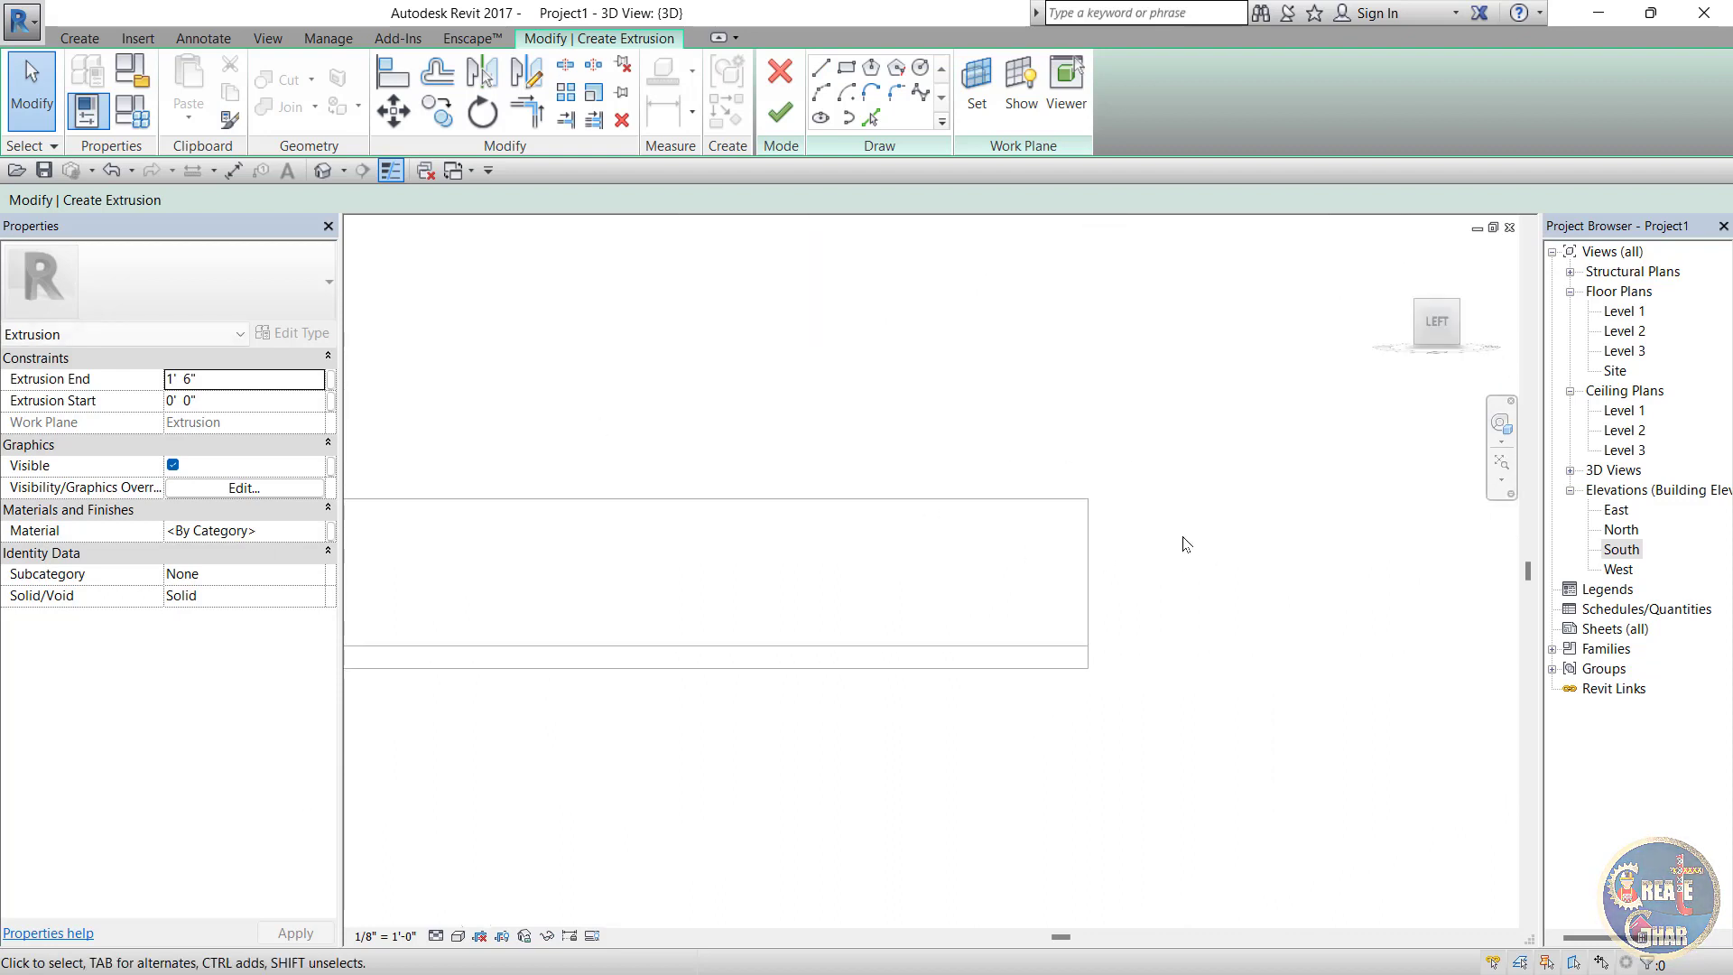
click(458, 935)
click(506, 801)
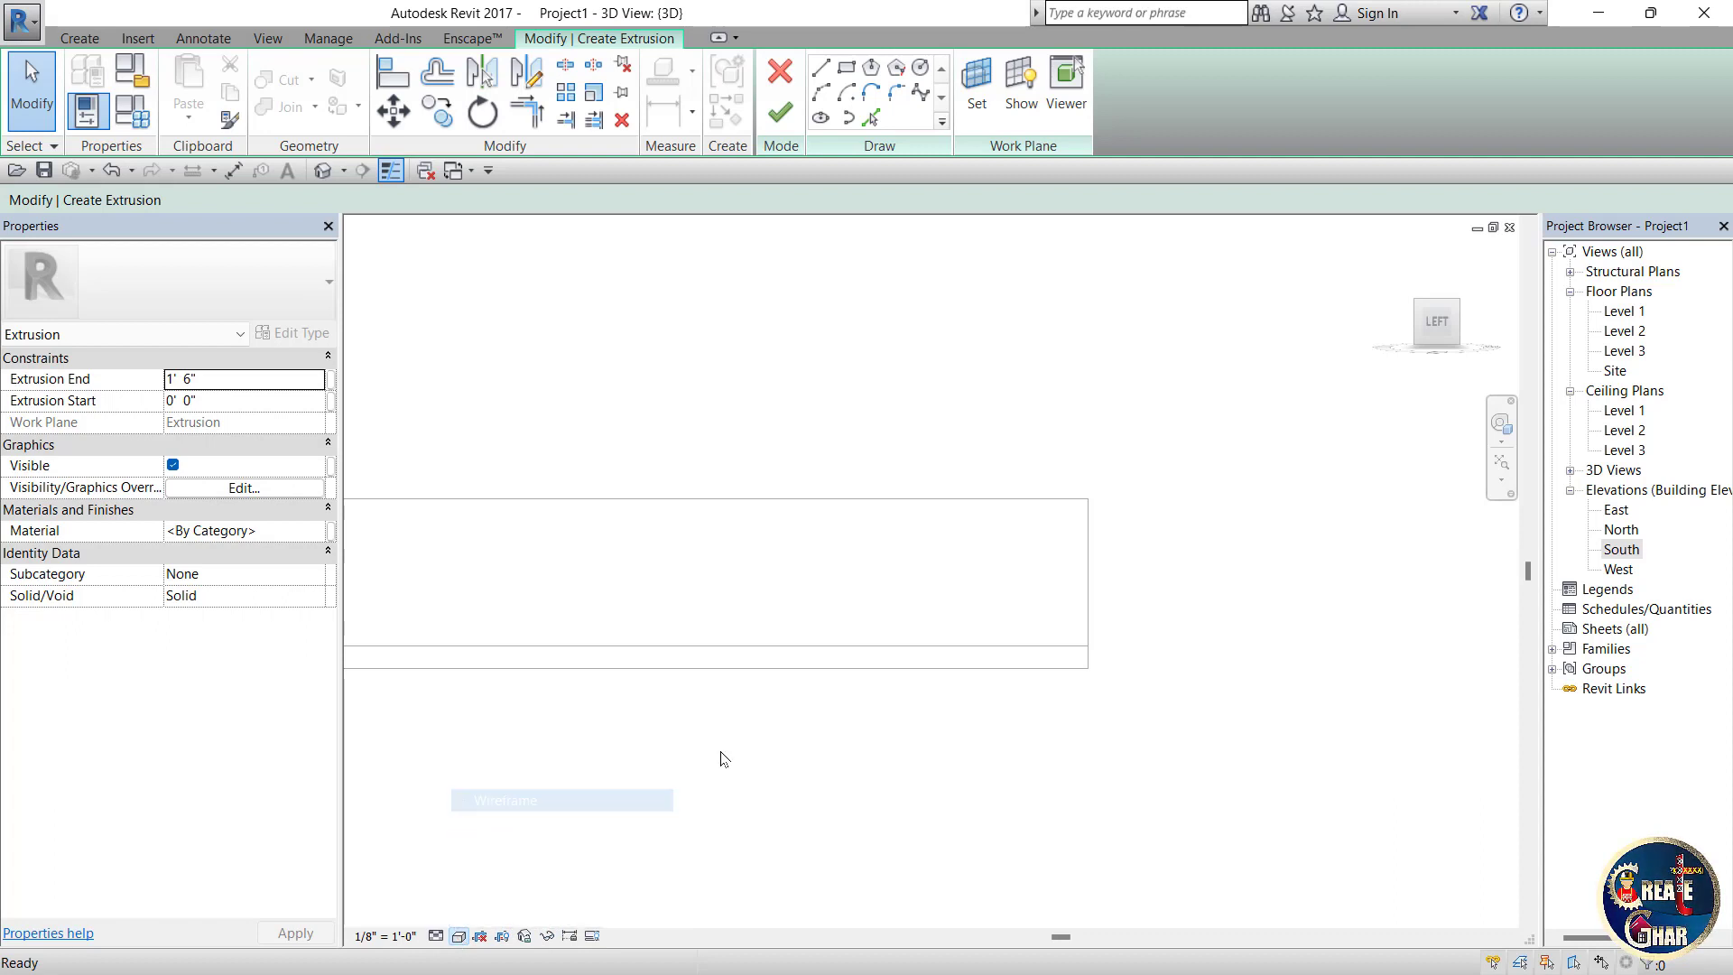
scroll(1034, 652, up, 2)
scroll(896, 612, up, 2)
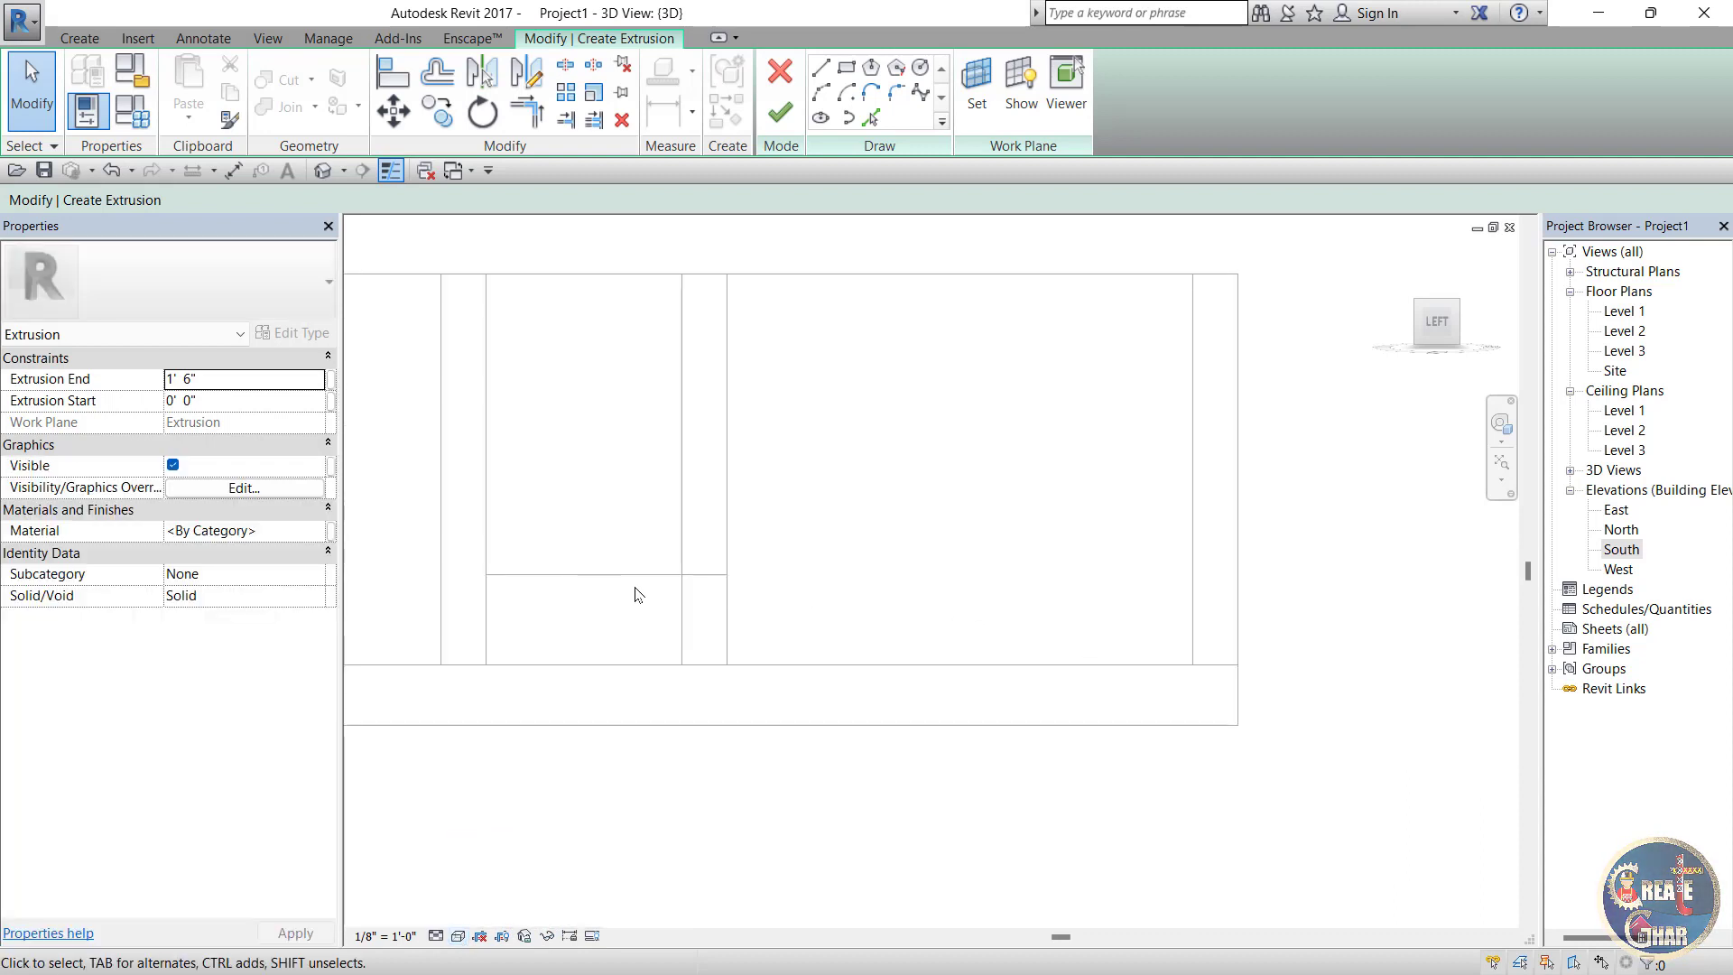
click(822, 68)
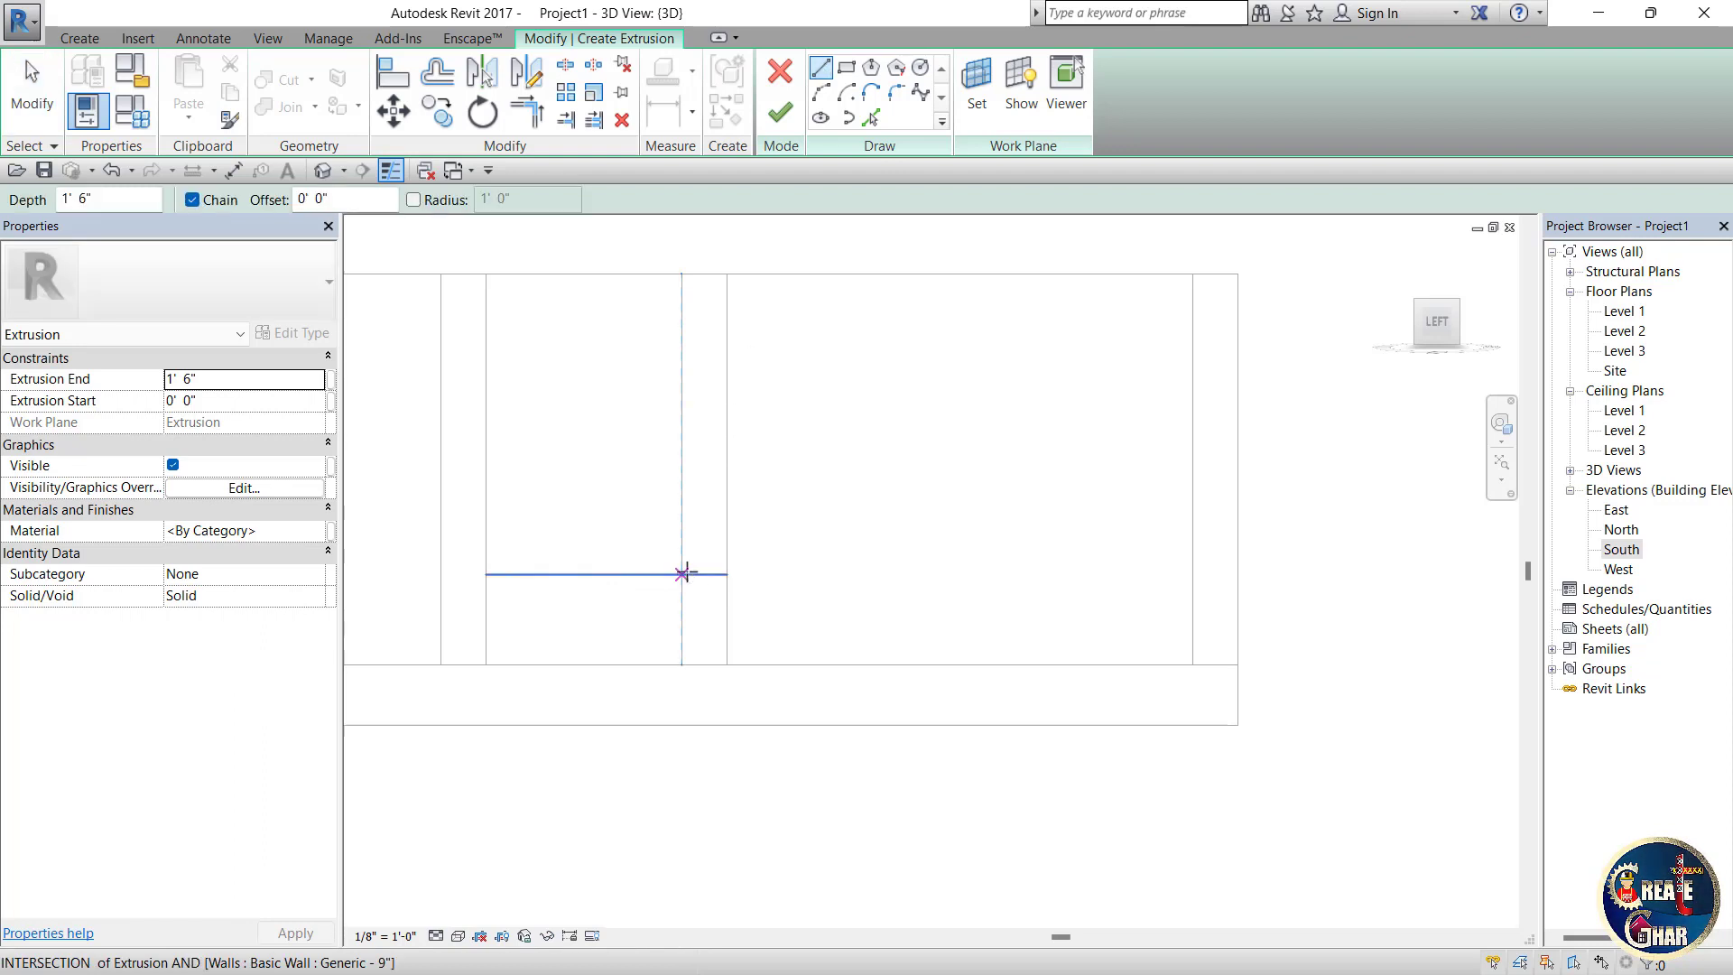
click(681, 574)
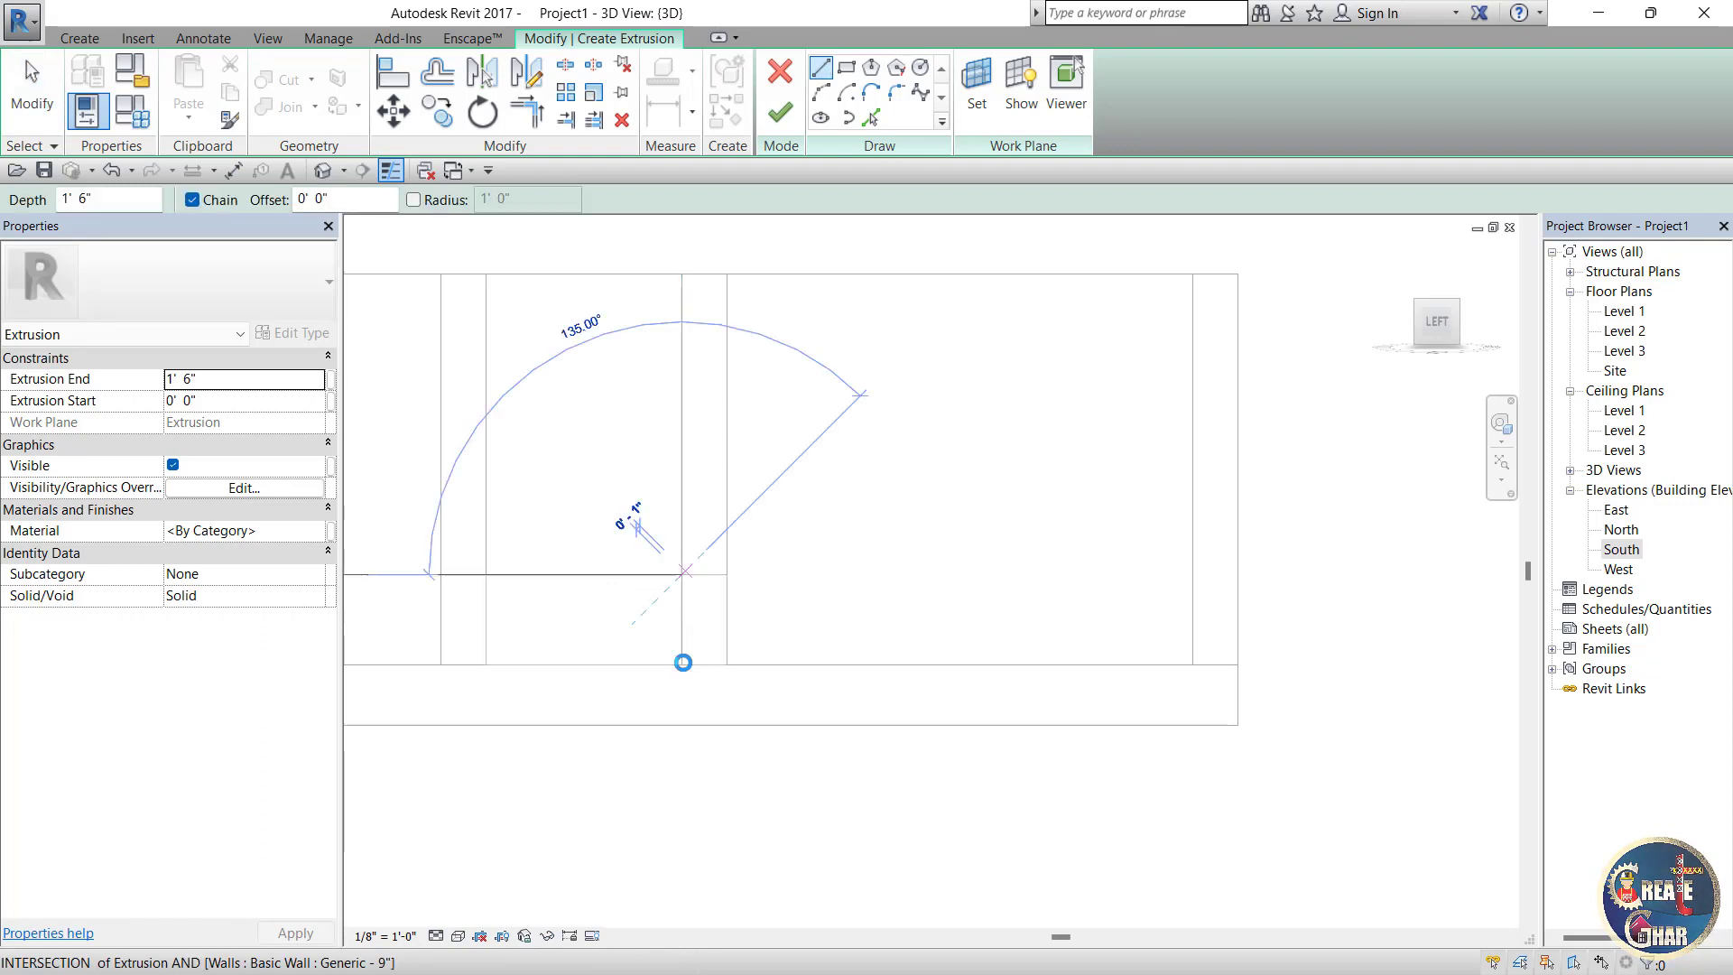
click(682, 664)
key(Escape)
key(Escape)
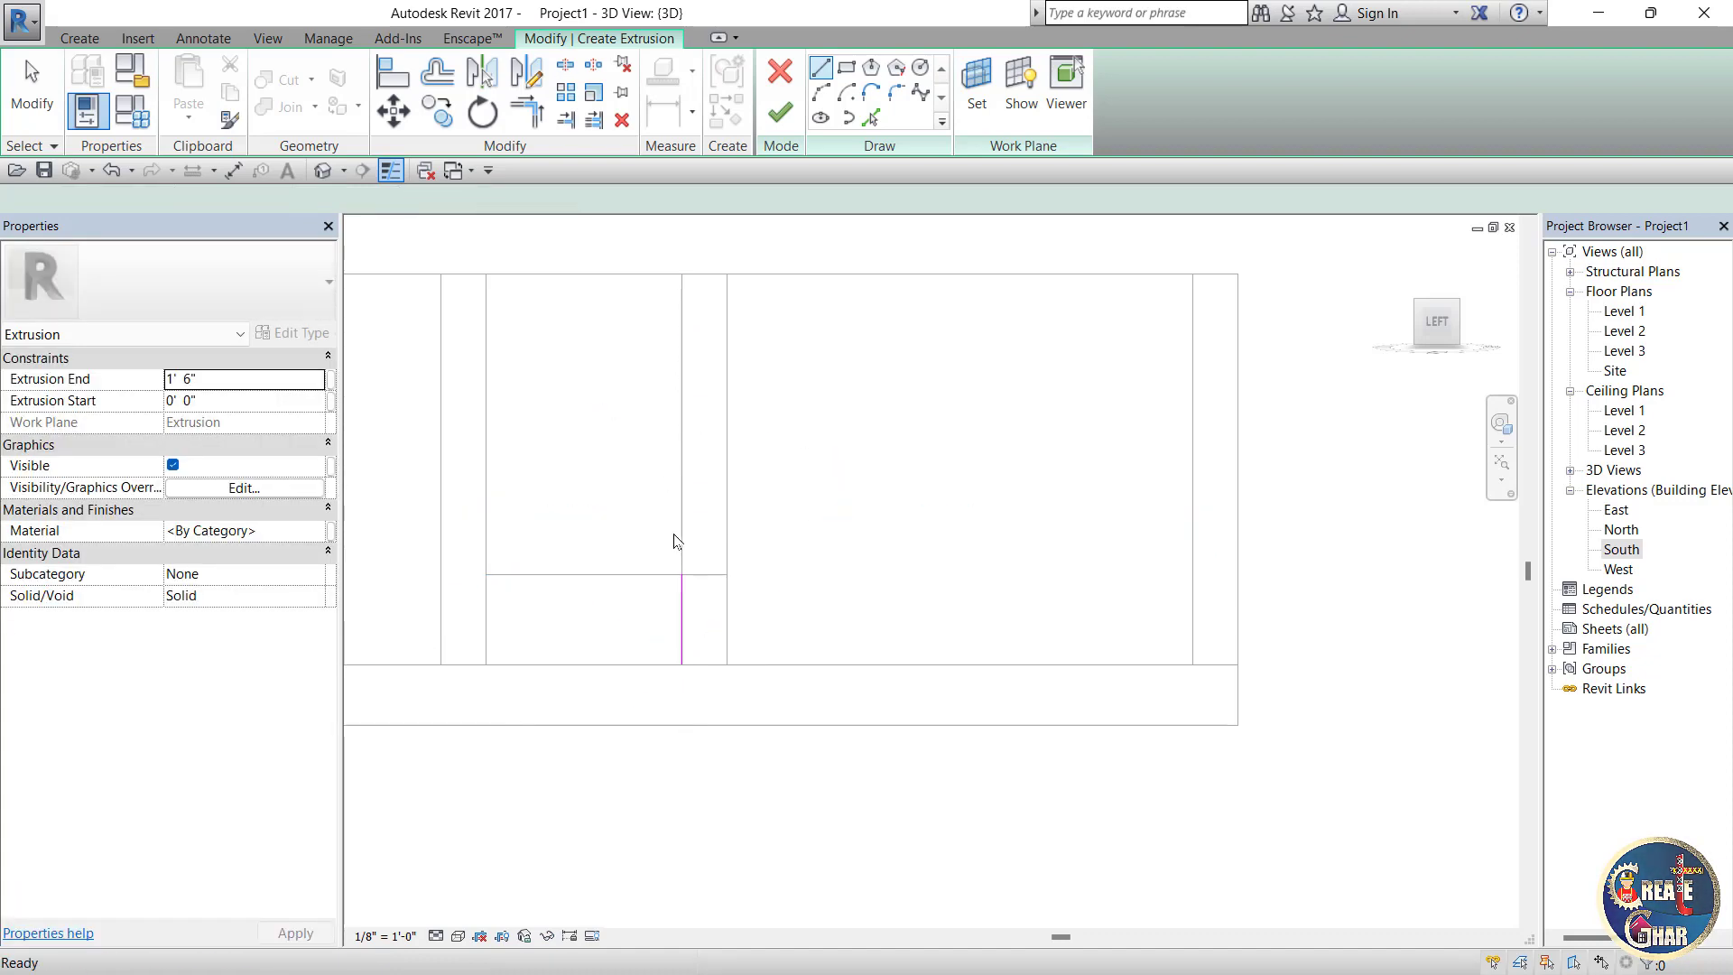
scroll(660, 619, up, 2)
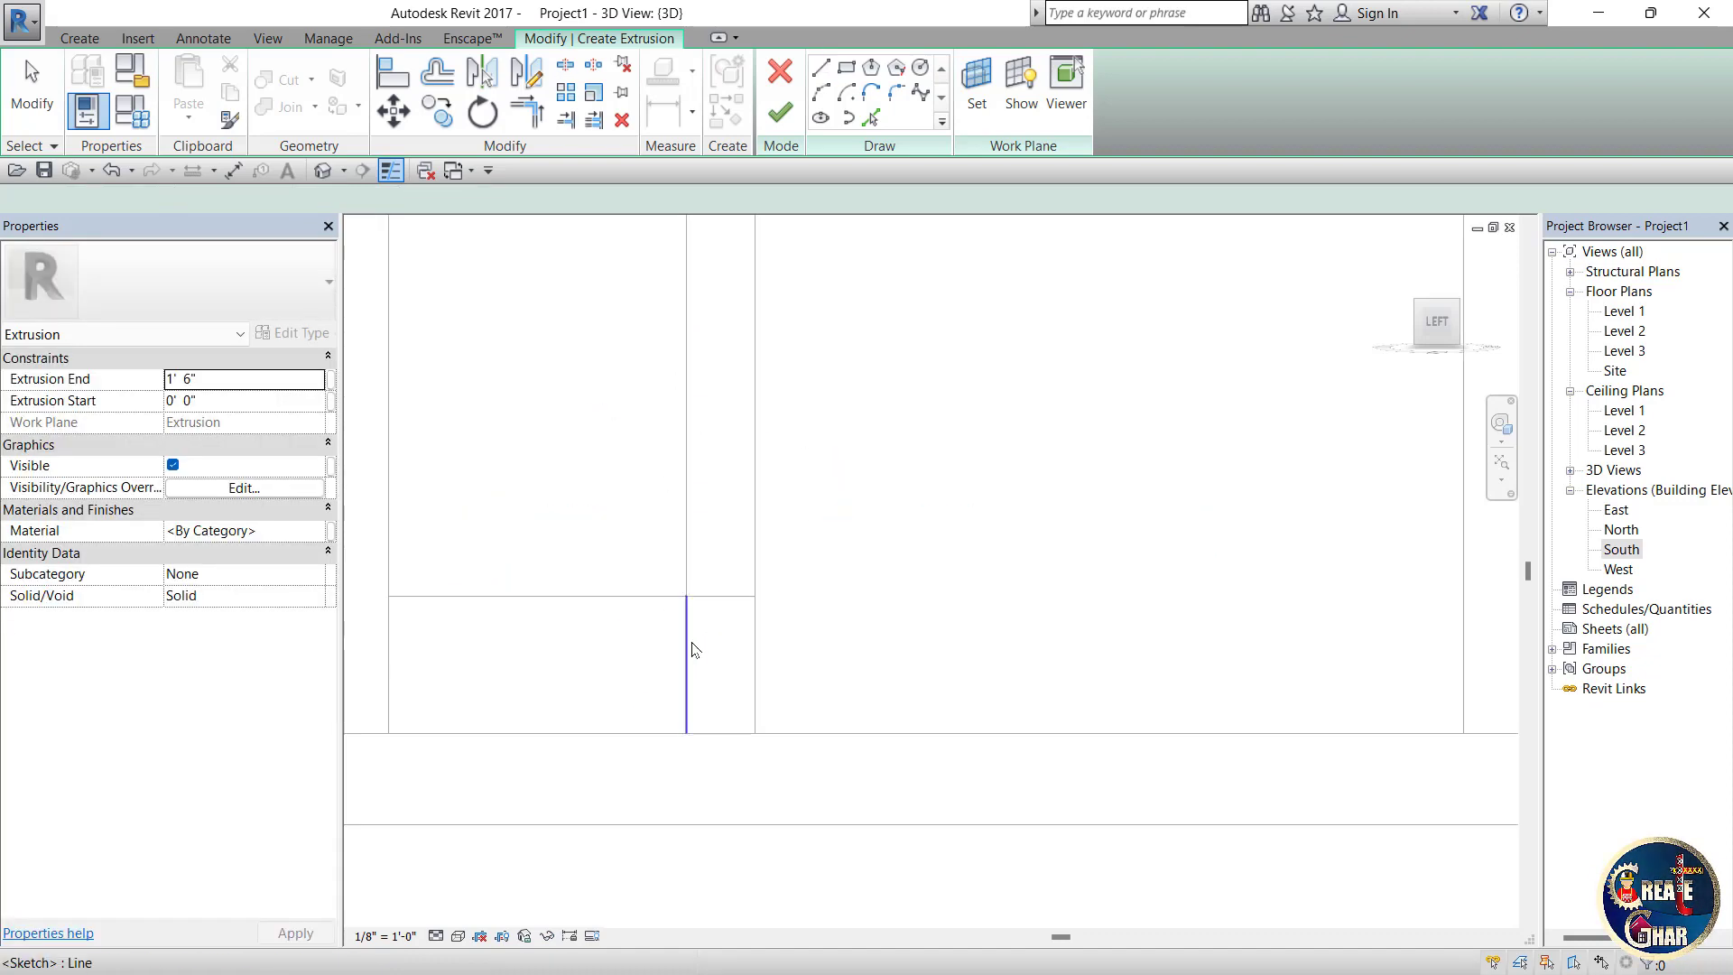
click(694, 649)
key(Escape)
Step: Draw the step profile's base line 20" outward from the landing block's bottom front corner, and add a 6" vertical riser at its end
click(820, 69)
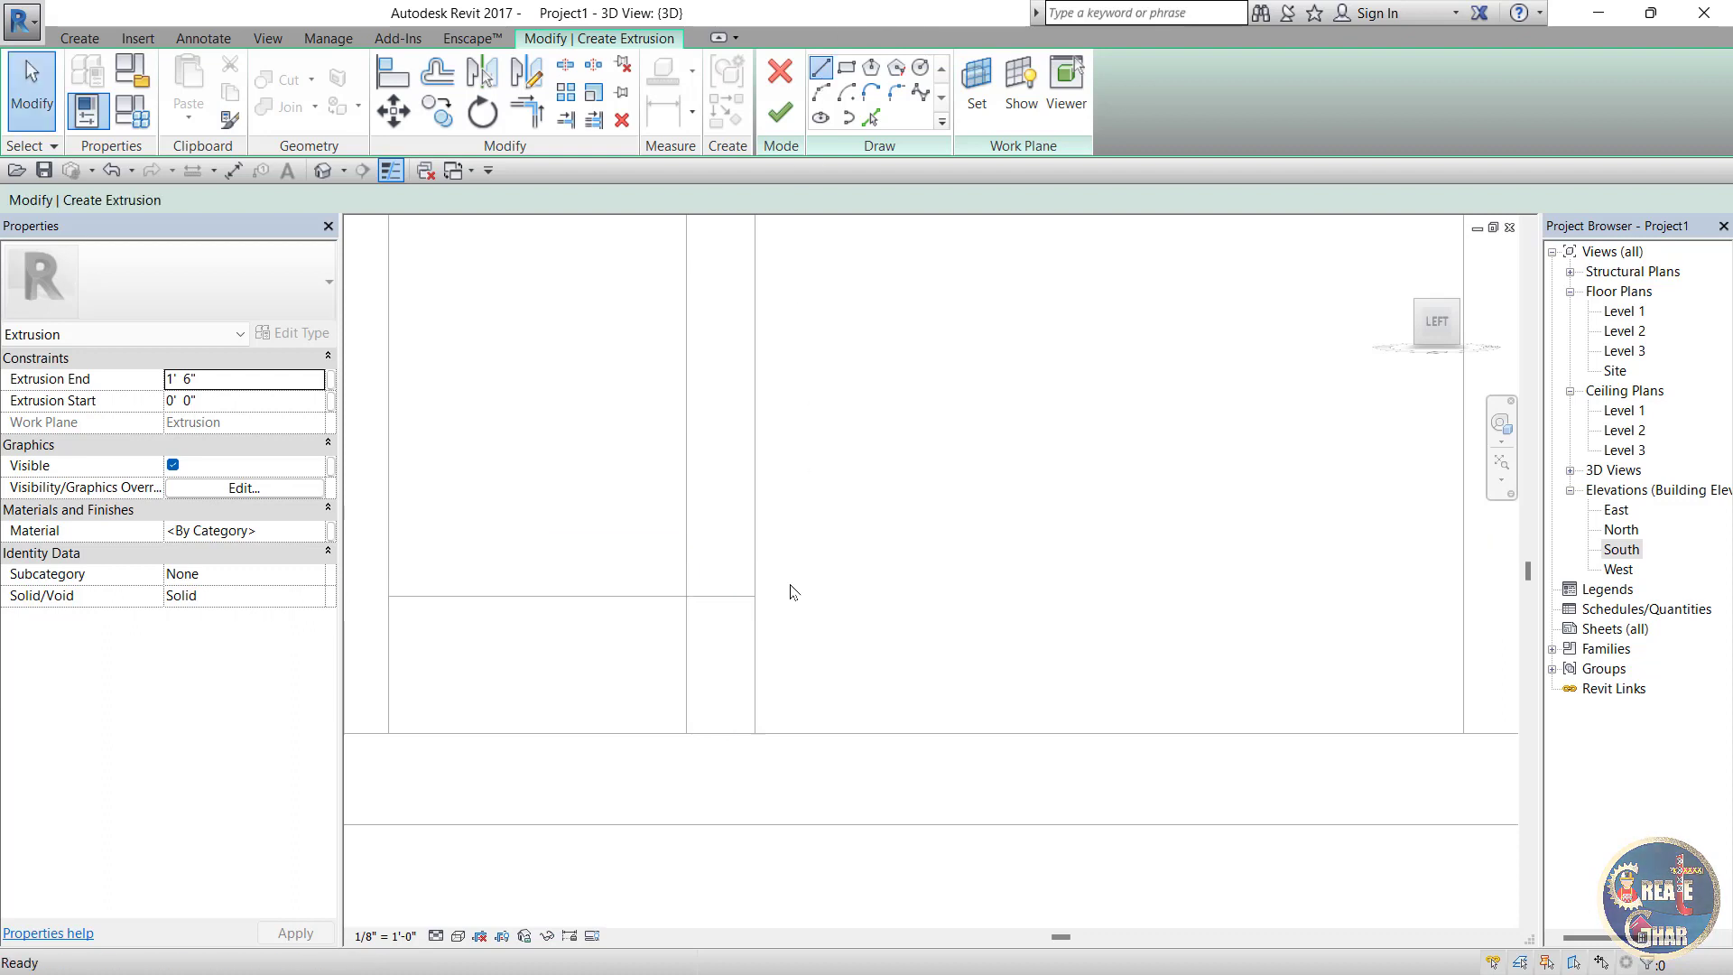
click(754, 733)
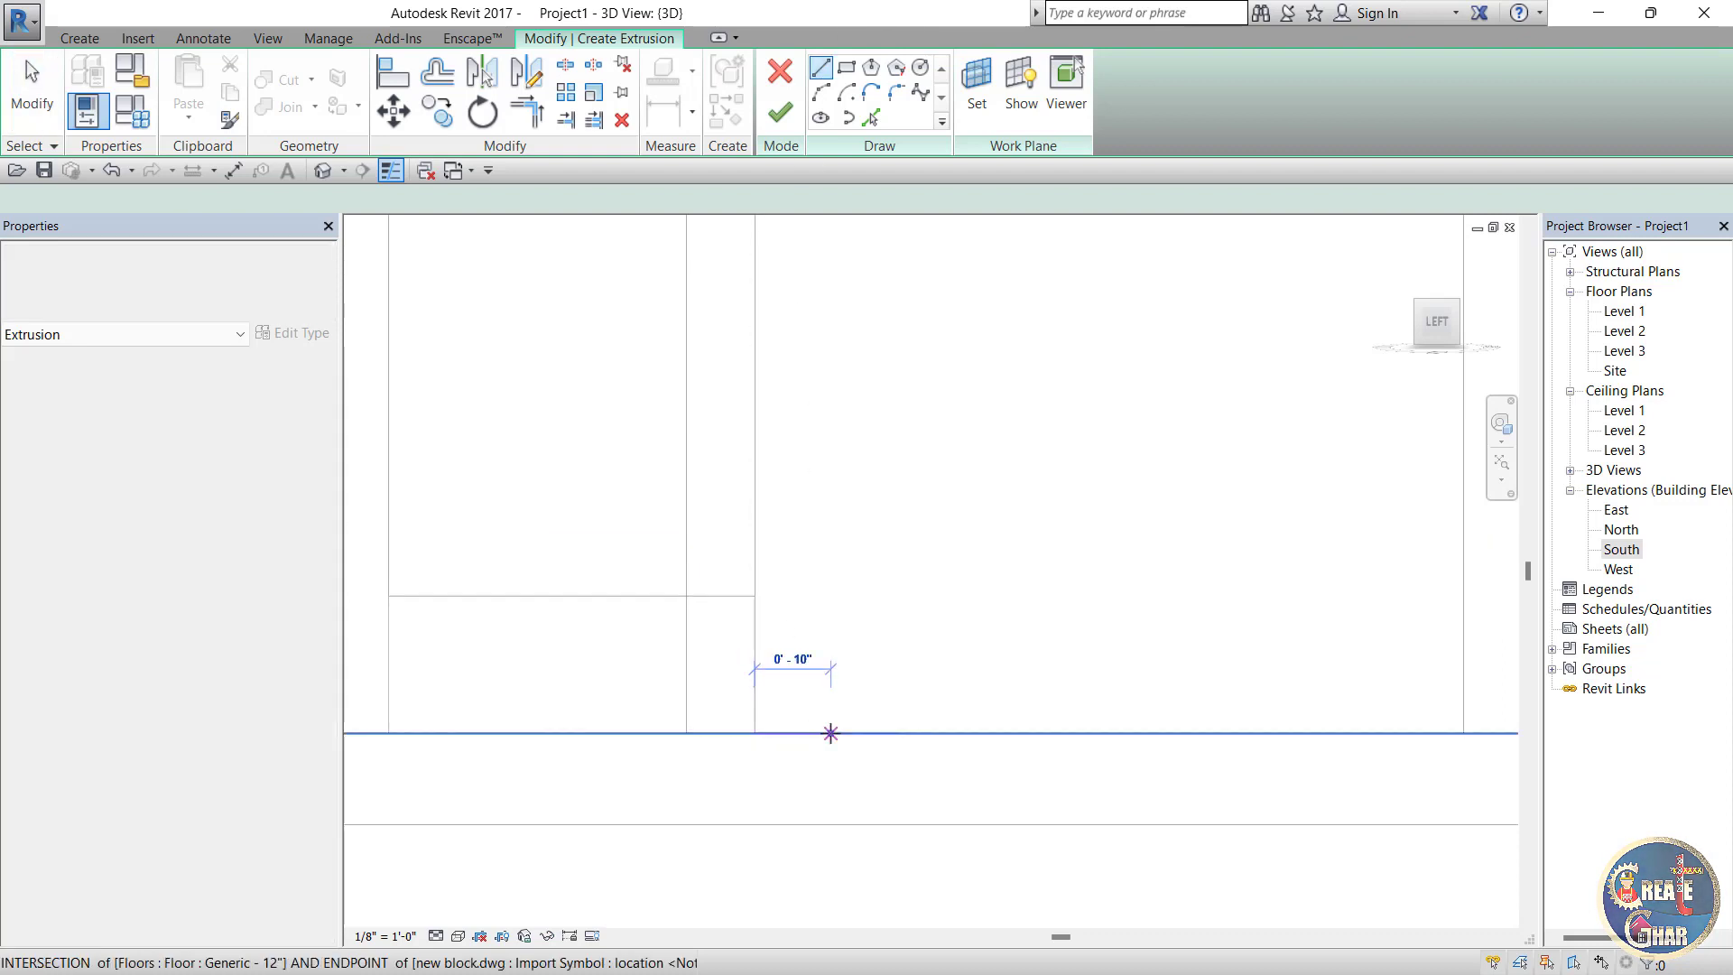
click(830, 733)
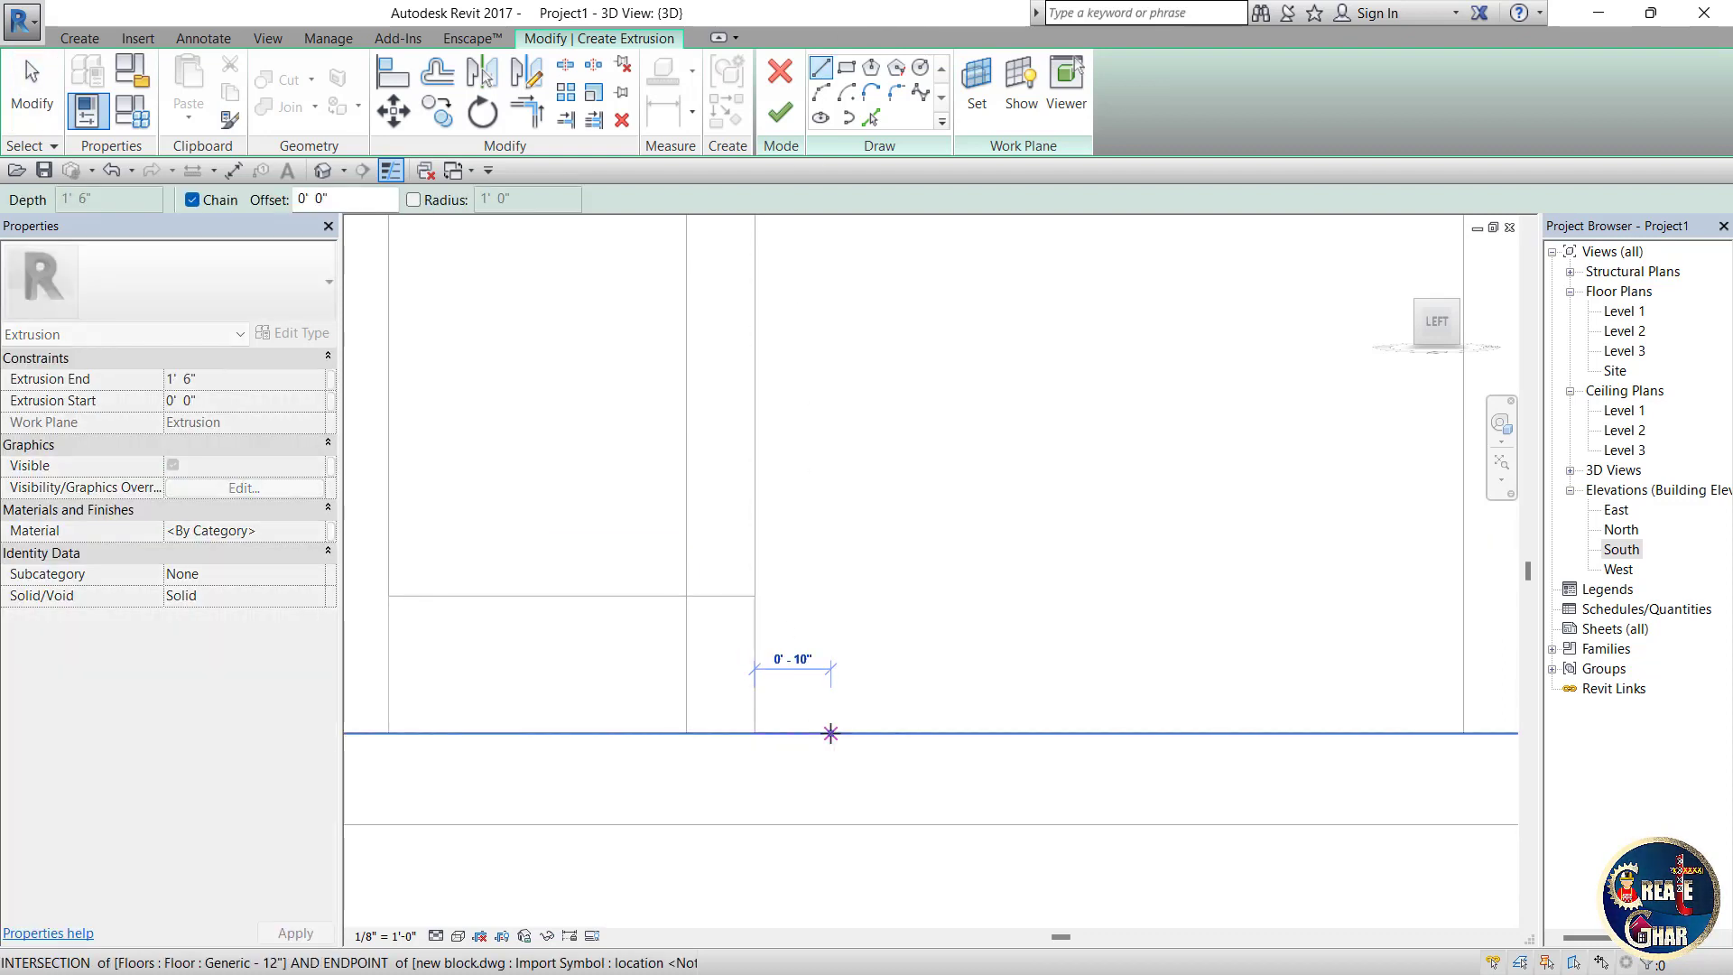
text(20")
key(Return)
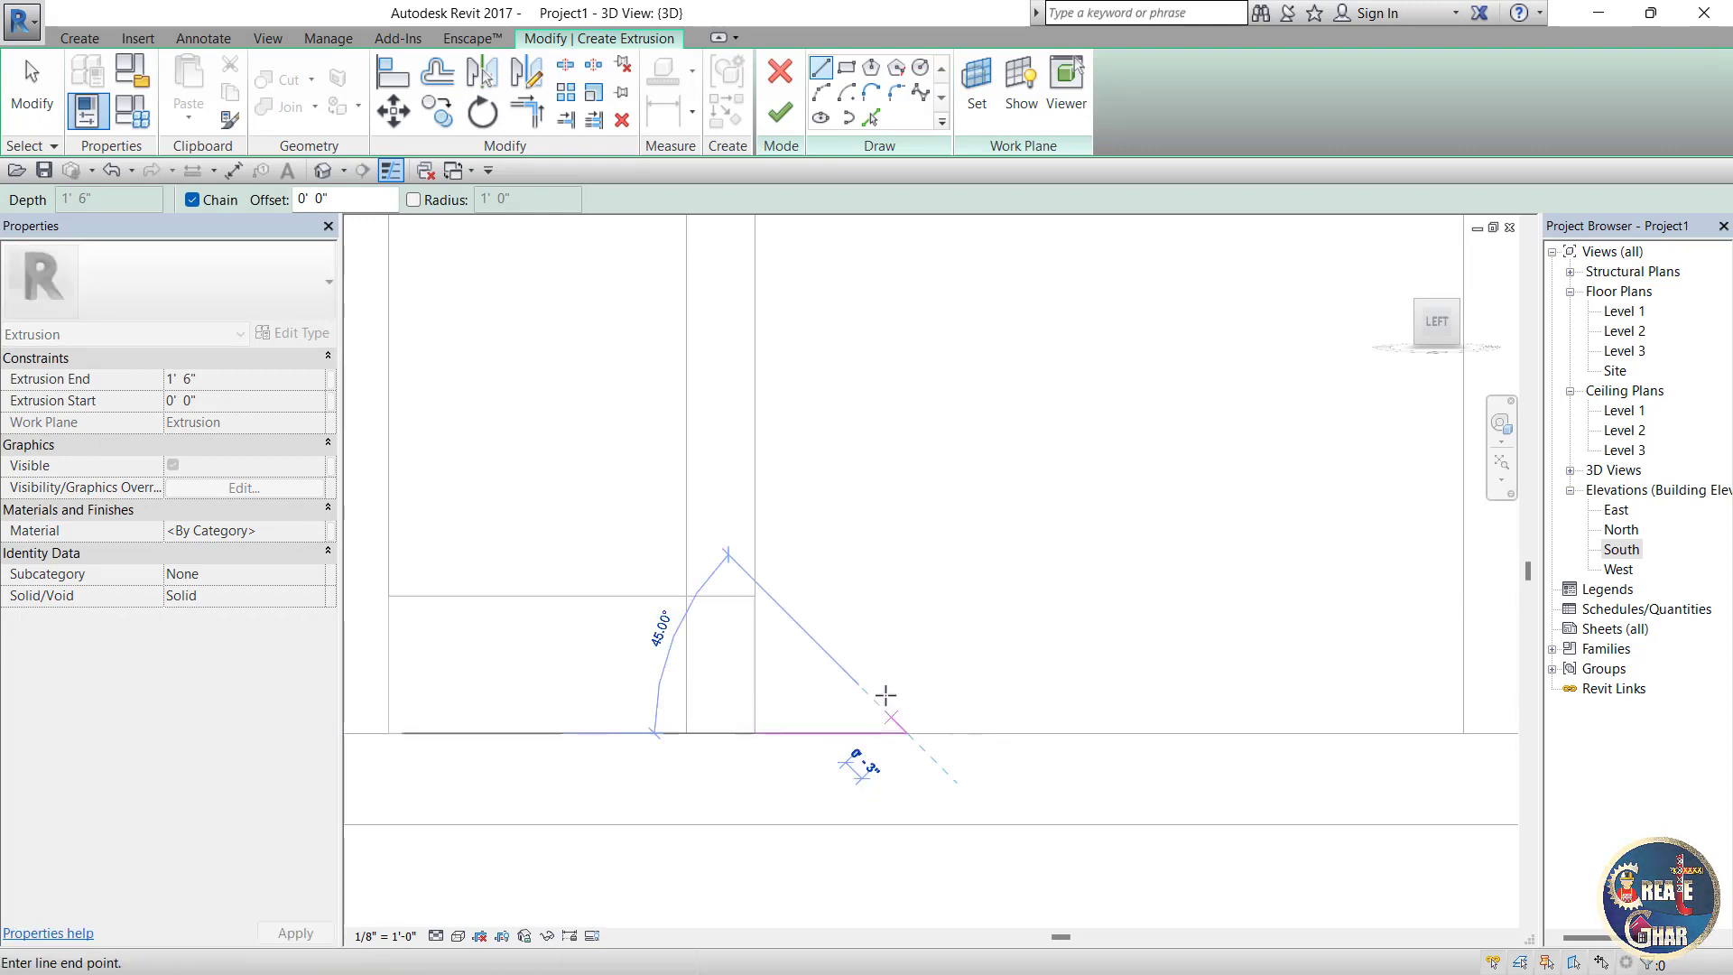
text(6")
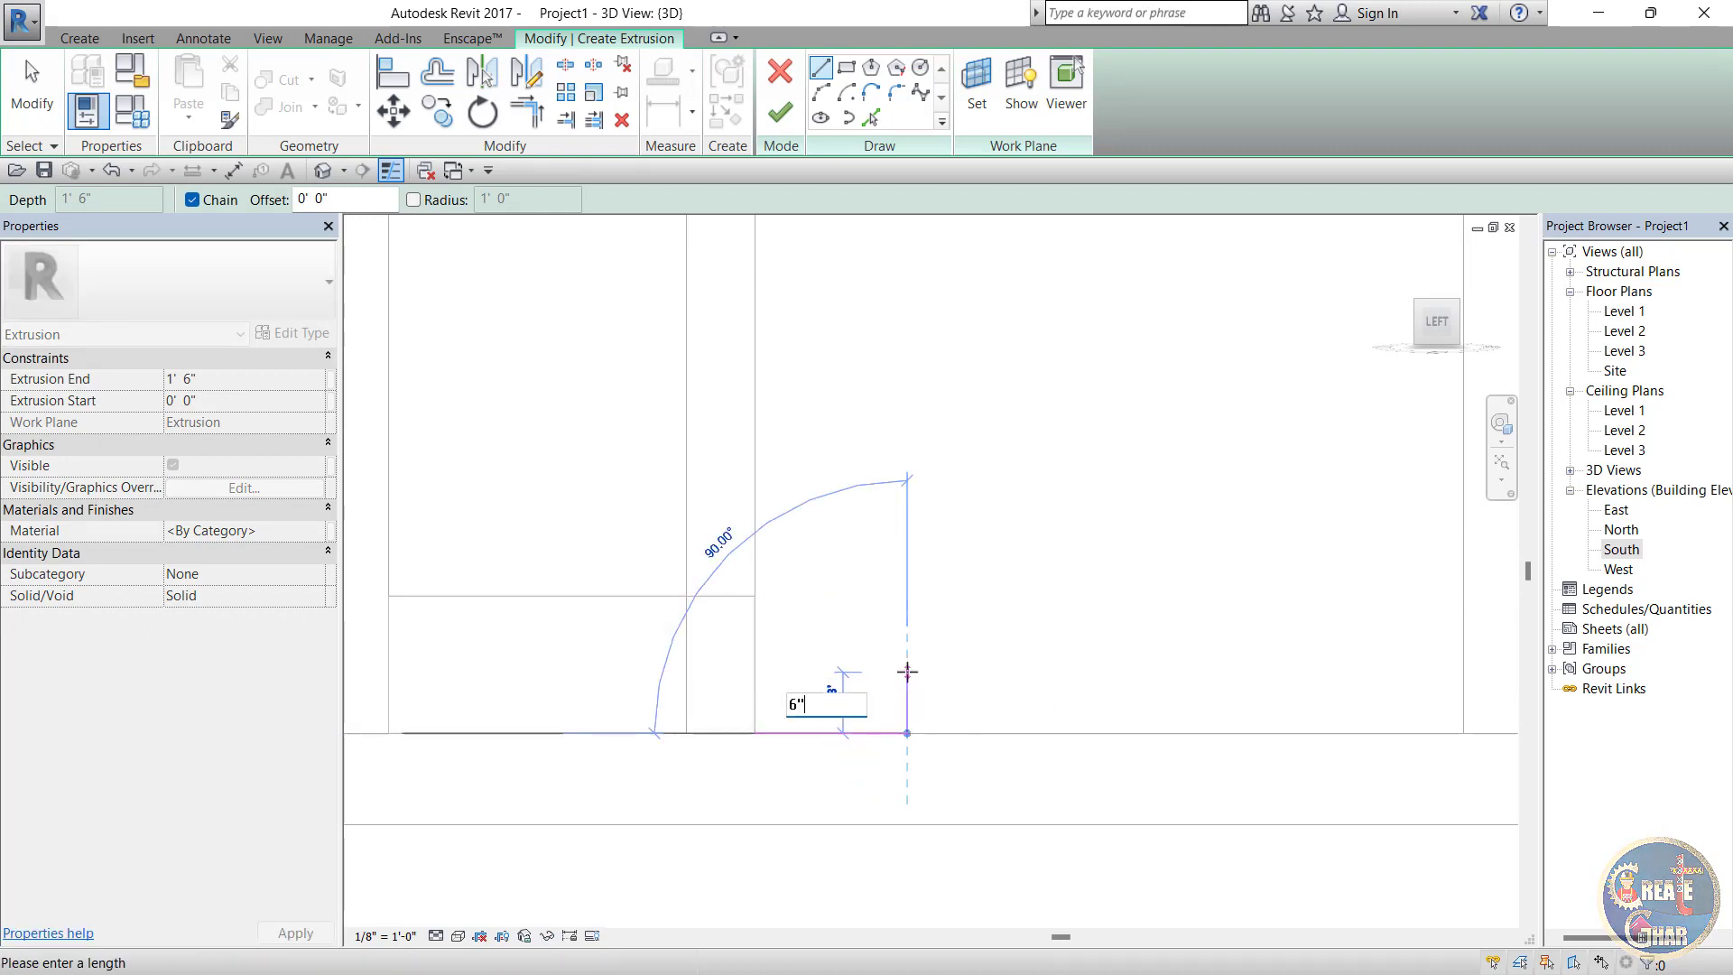
key(Return)
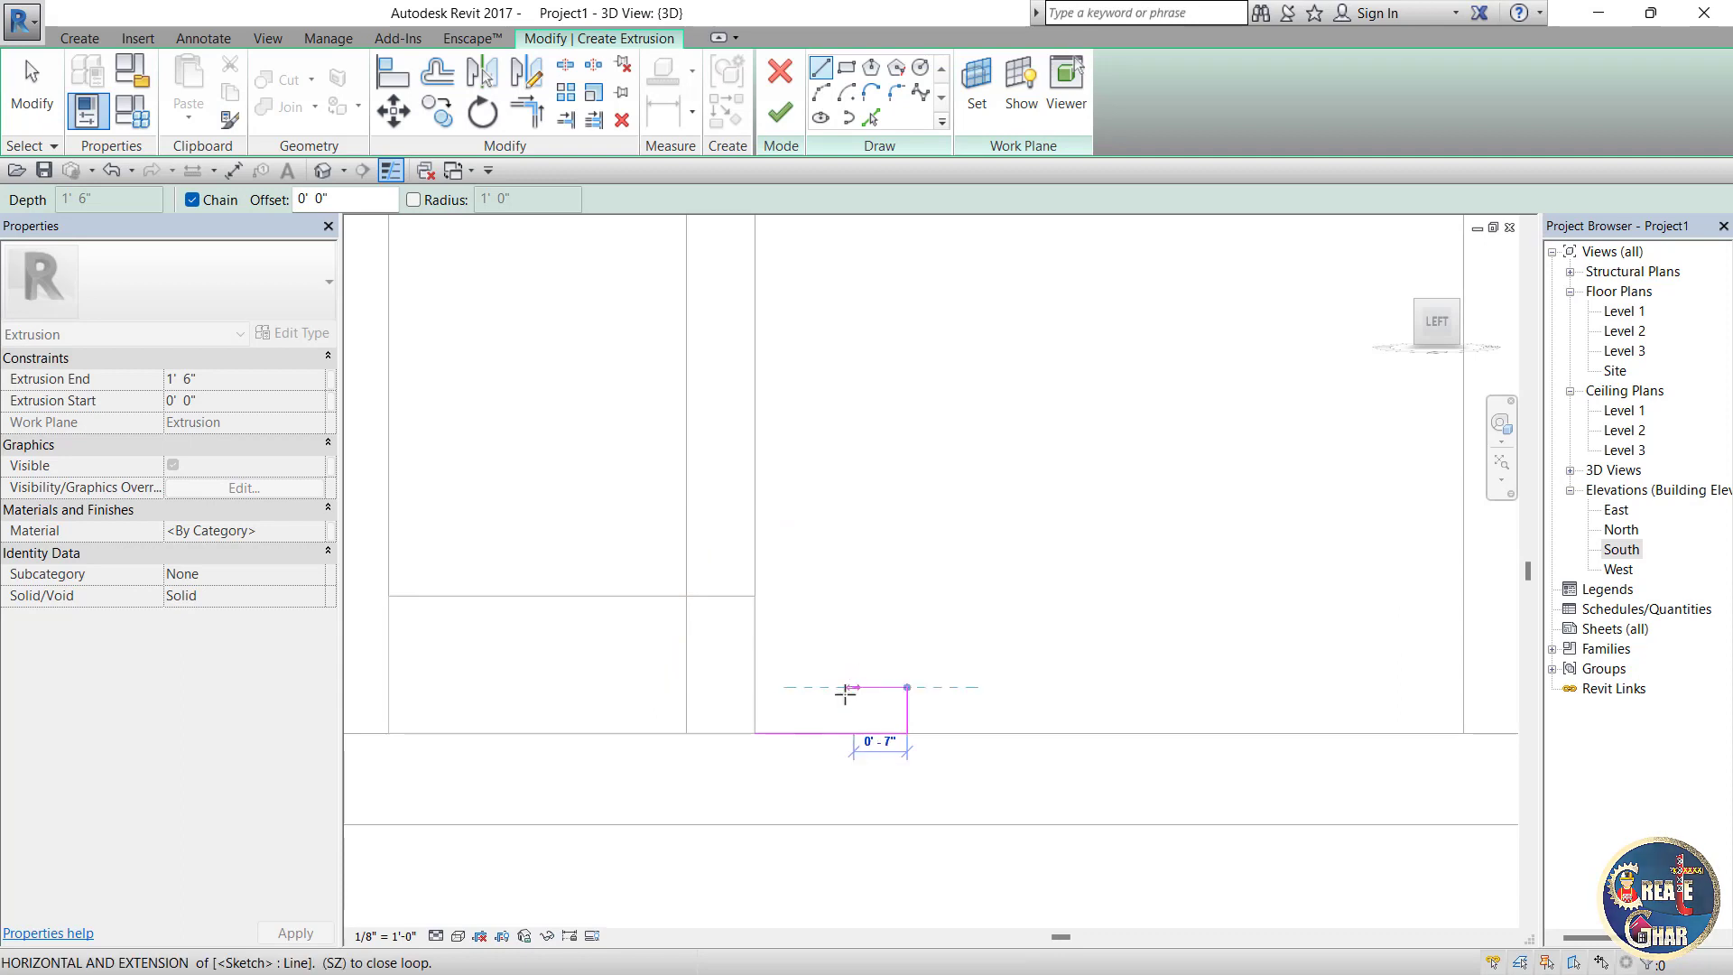
Step: Continue the profile with a 10" tread, a 6" riser and a top tread to the landing face, closing the loop at the starting corner
text(10)
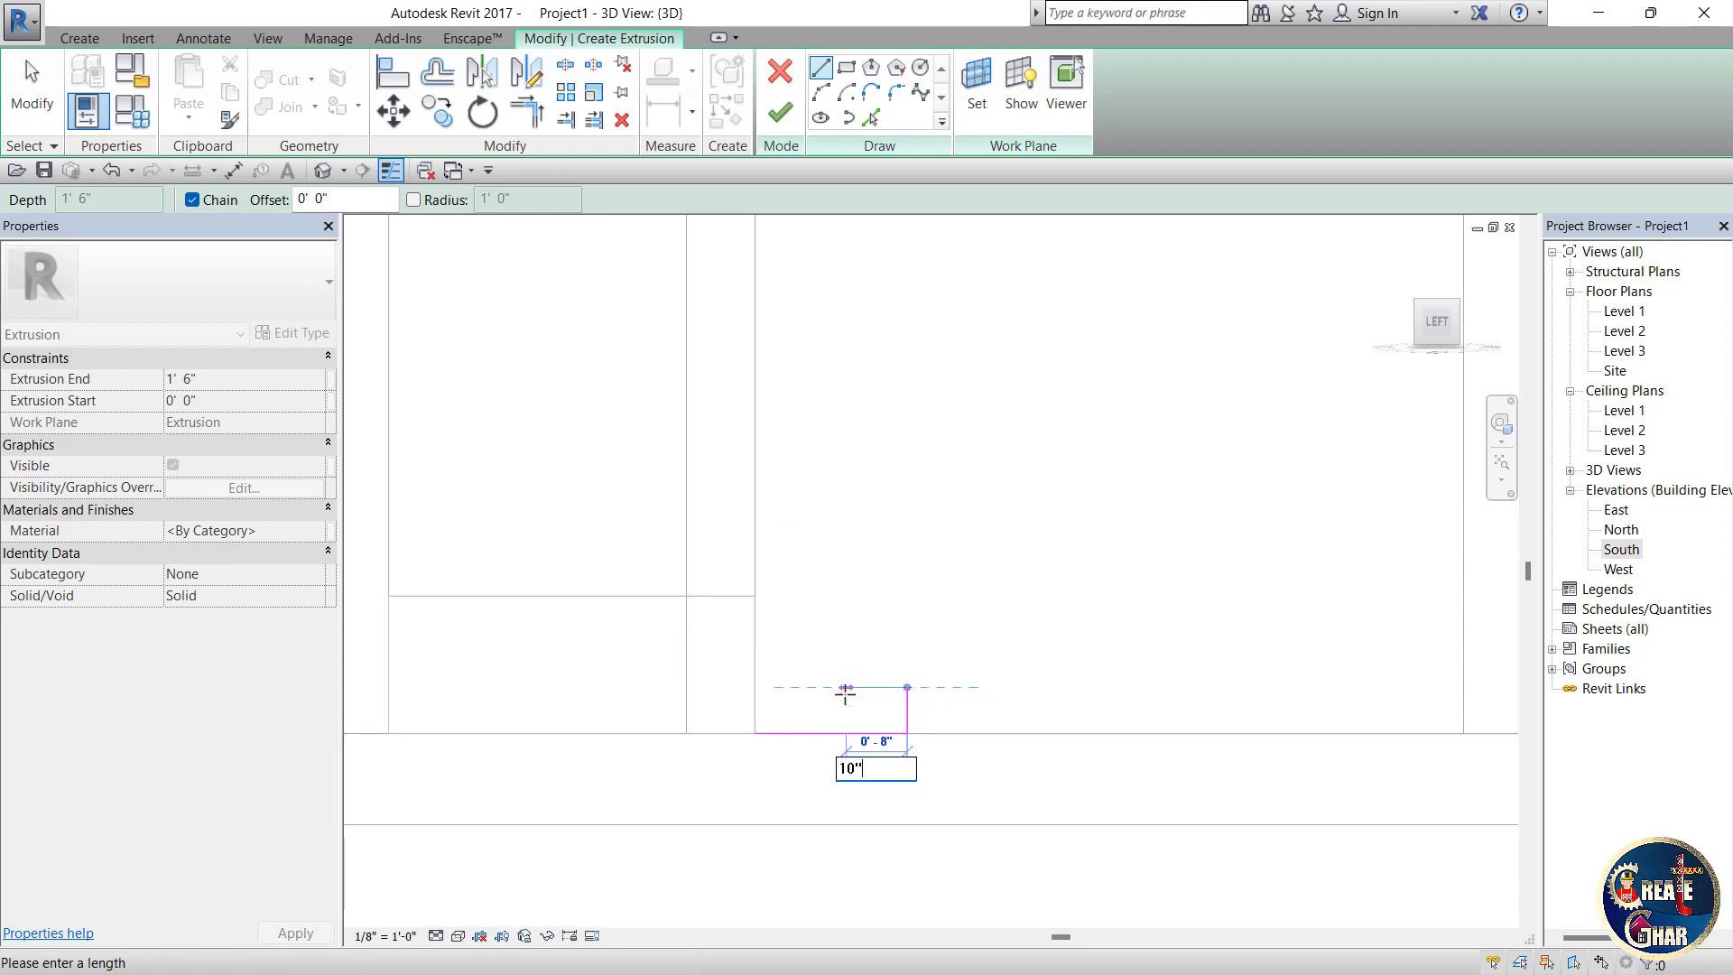
key(Return)
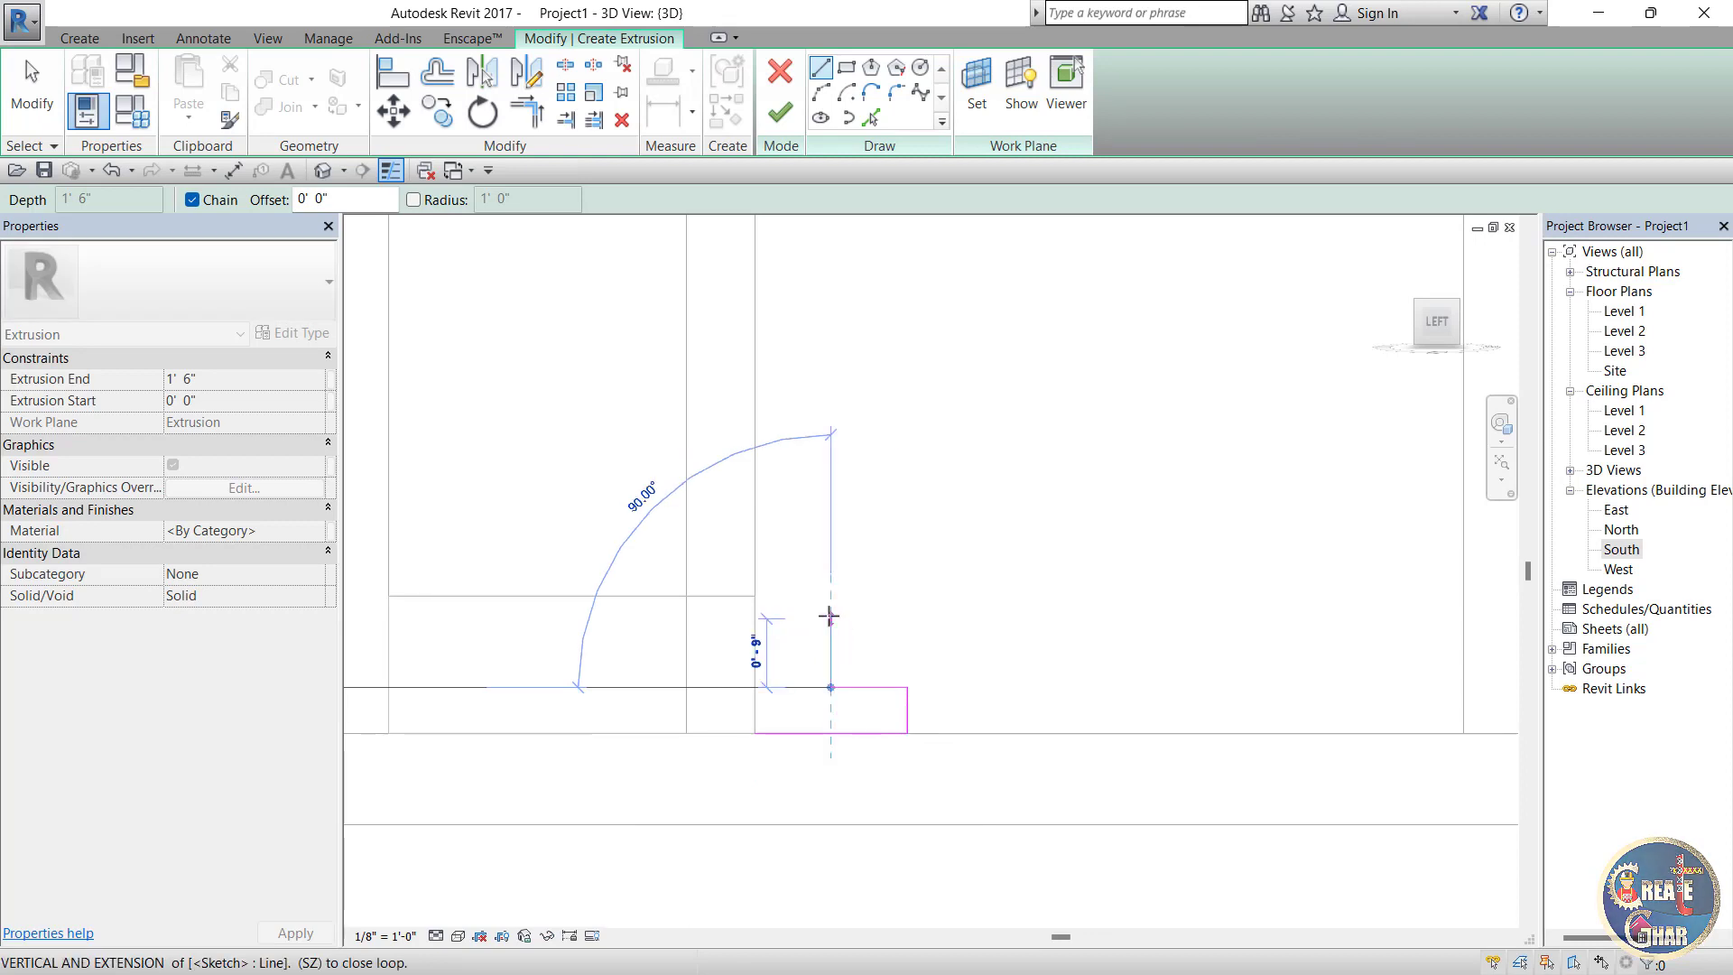
text(6)
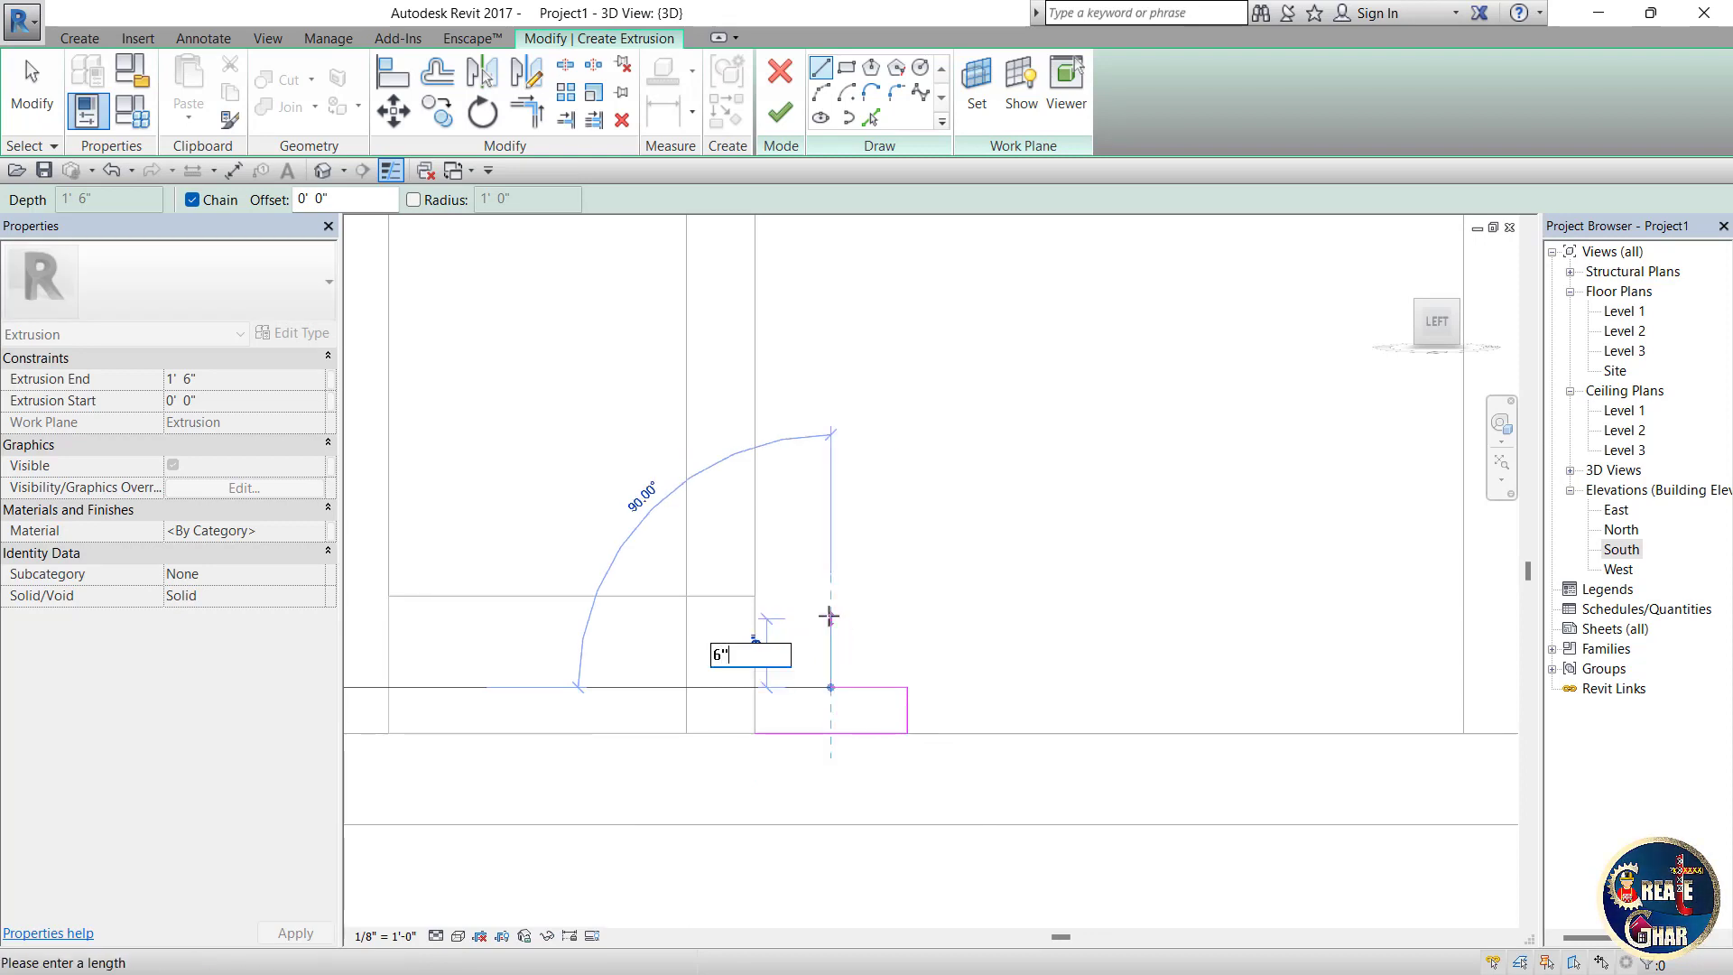
key(Return)
click(756, 642)
click(756, 732)
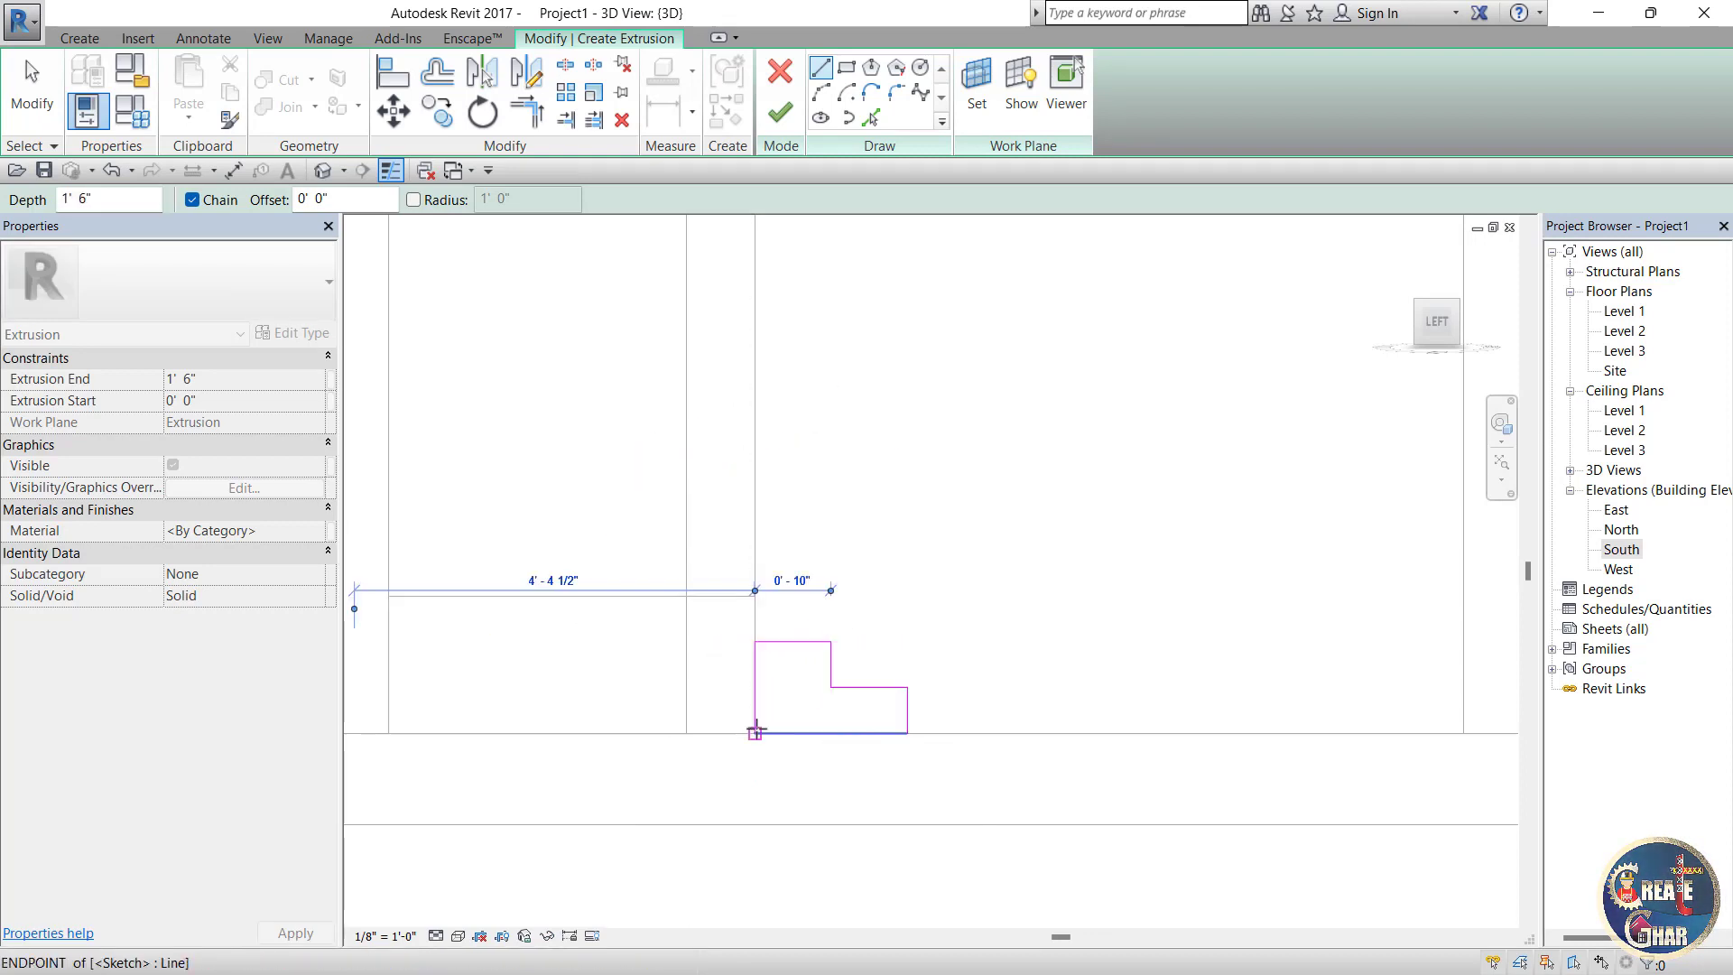
key(Escape)
key(Escape)
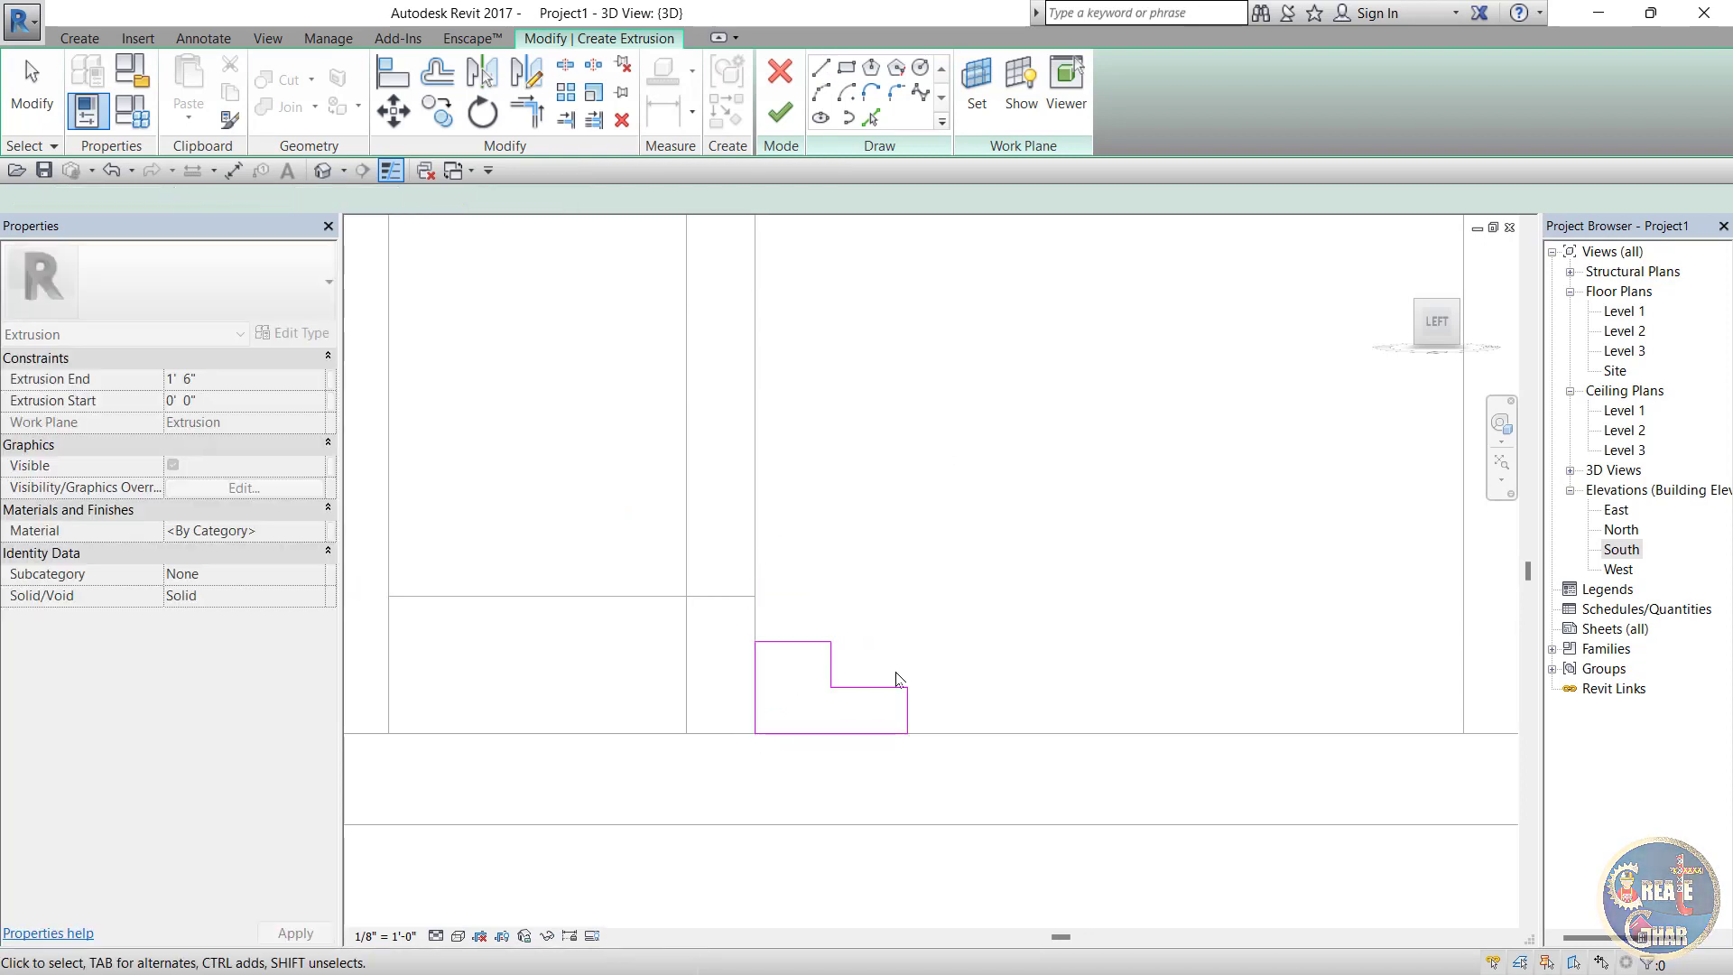
Step: Draw a small half-round nosing arc projecting outward from the top of the upper step's riser
scroll(897, 680, up, 5)
scroll(935, 401, up, 1)
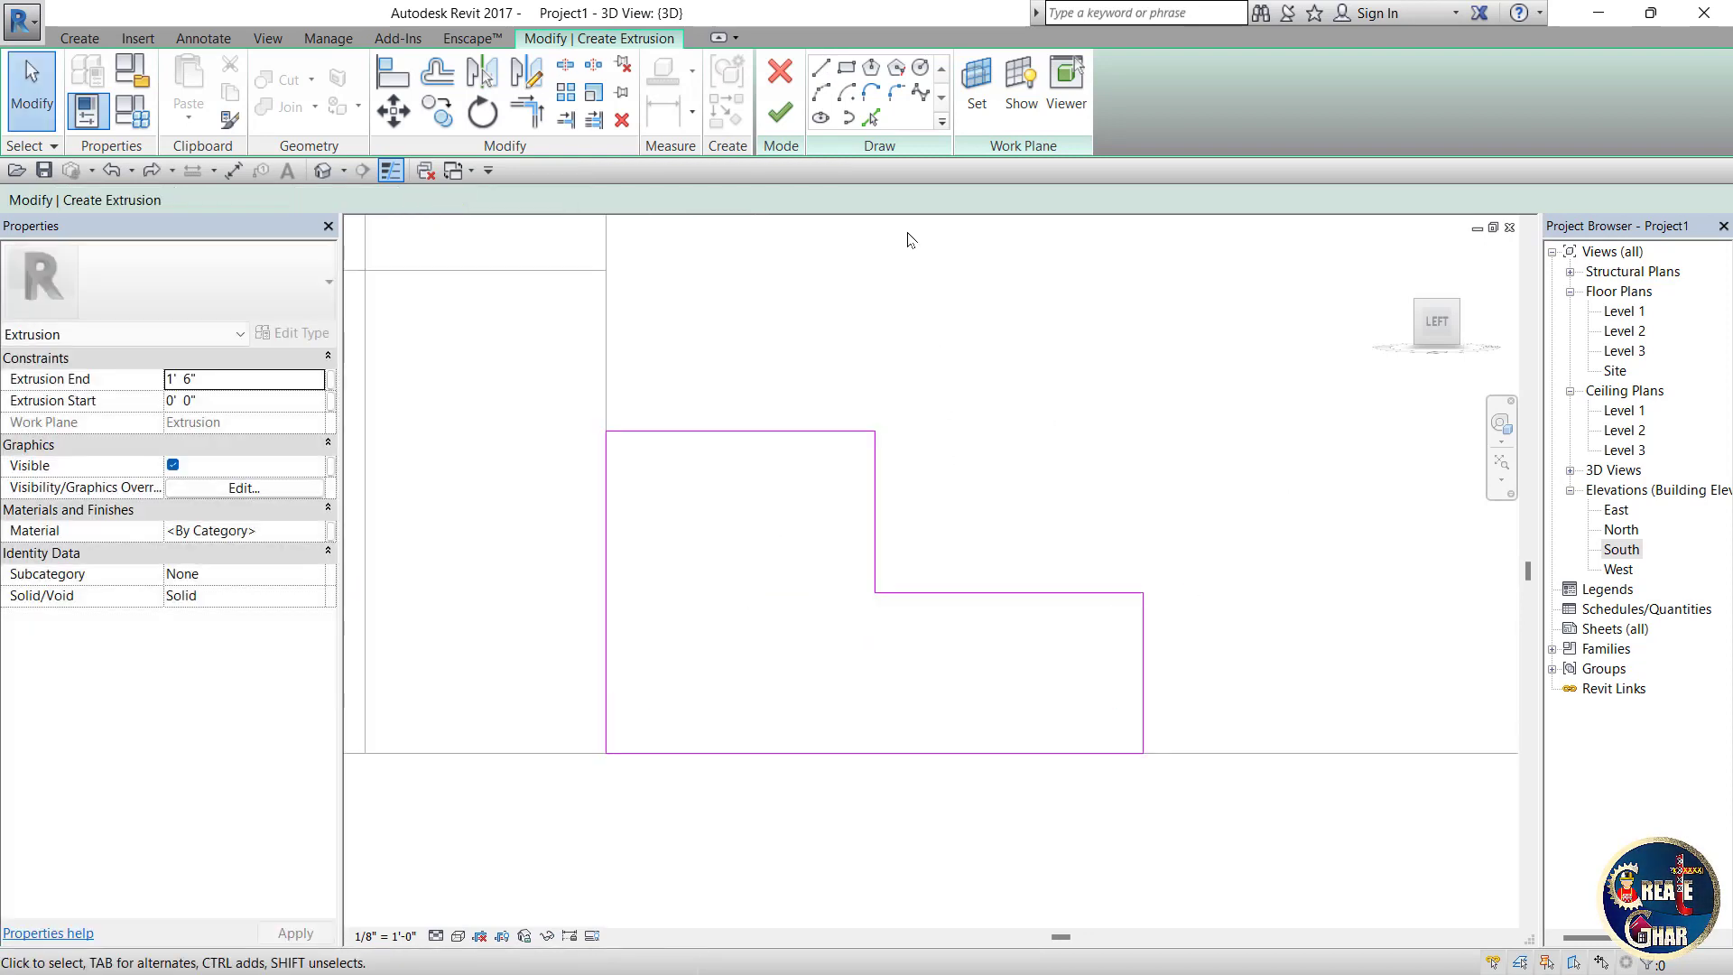
click(827, 96)
scroll(880, 424, up, 1)
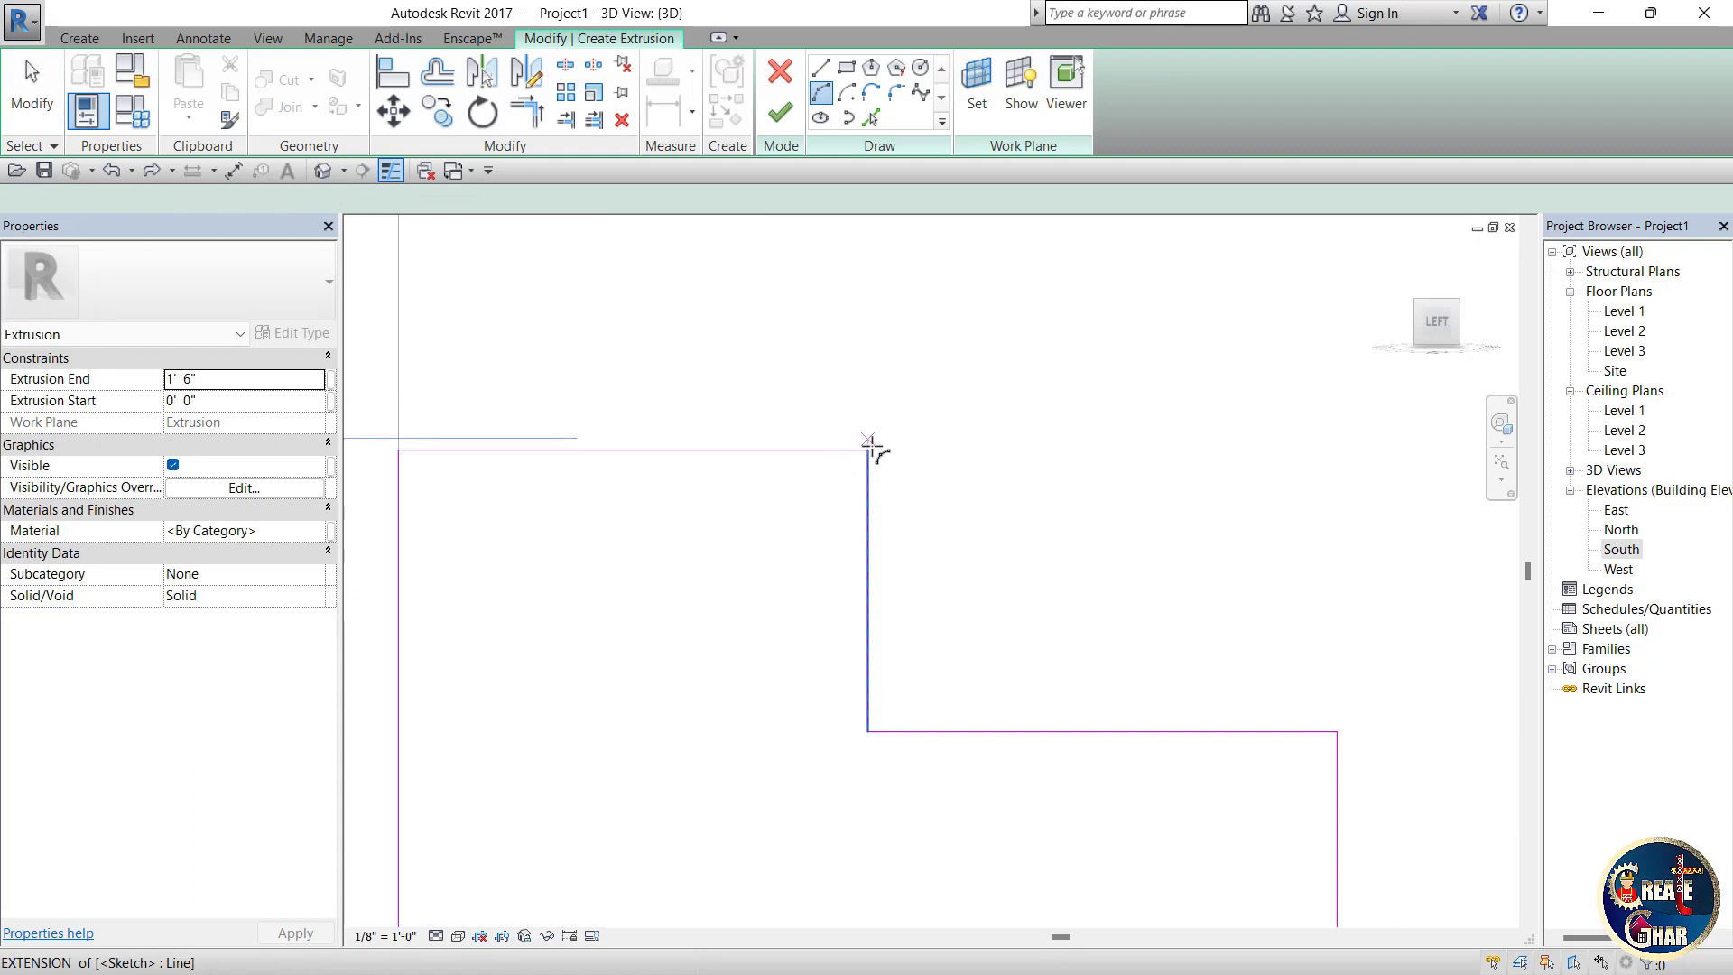
click(869, 449)
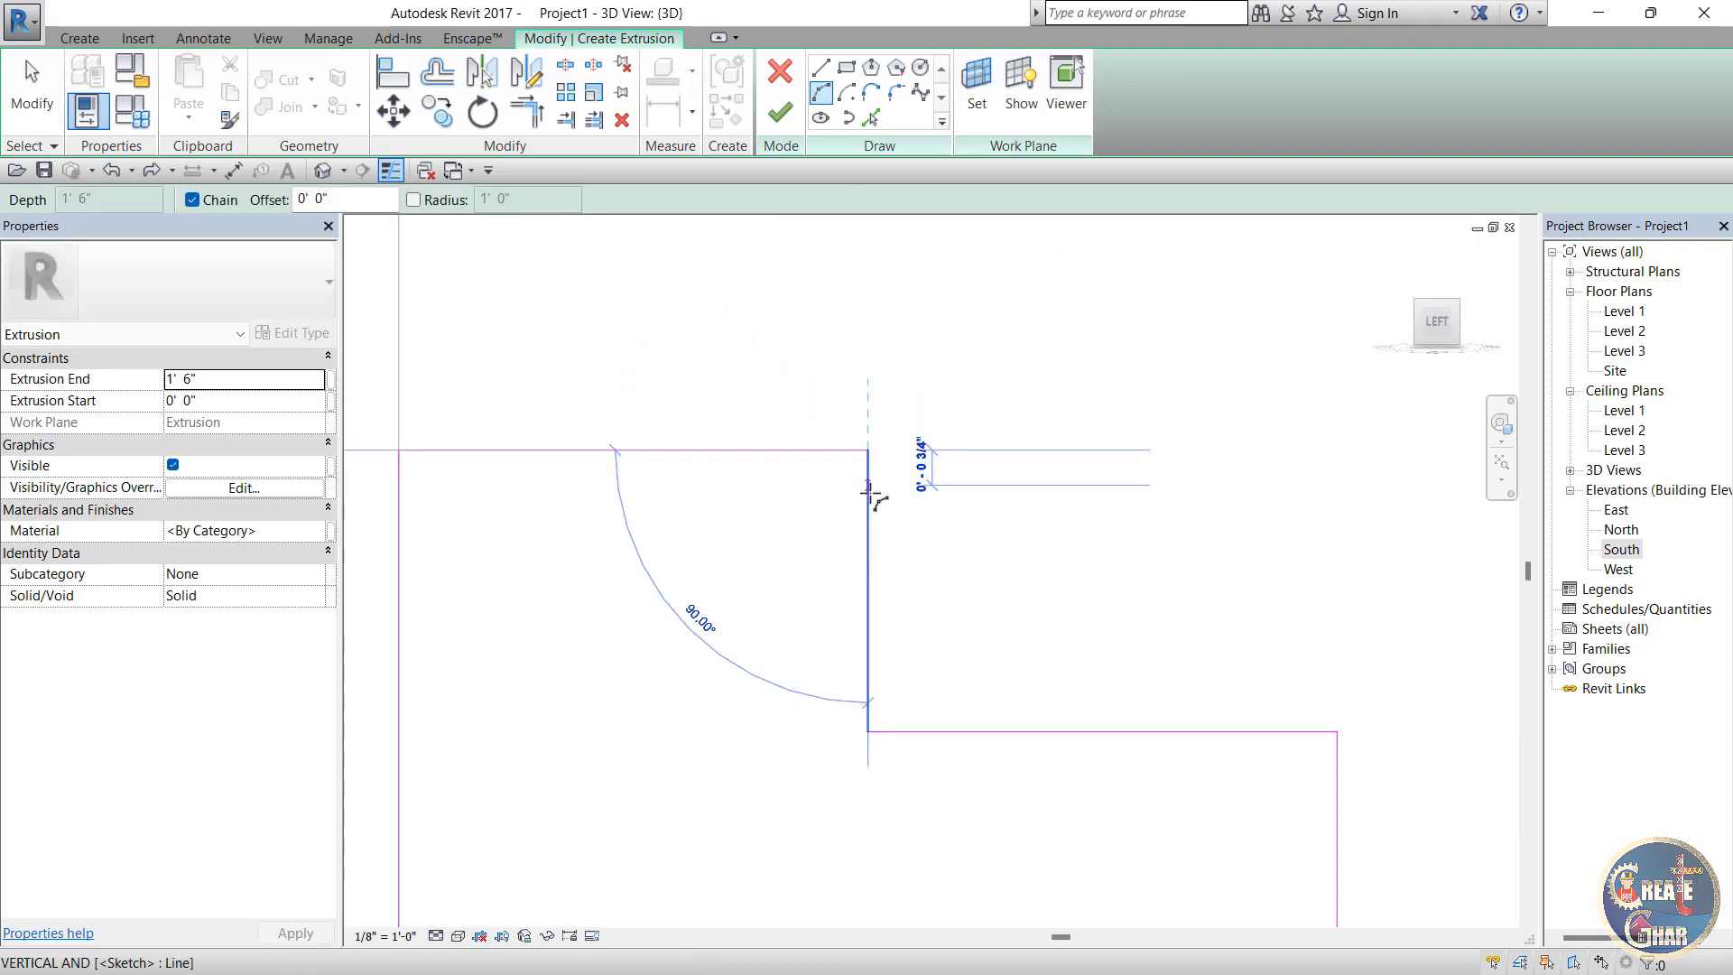
click(872, 493)
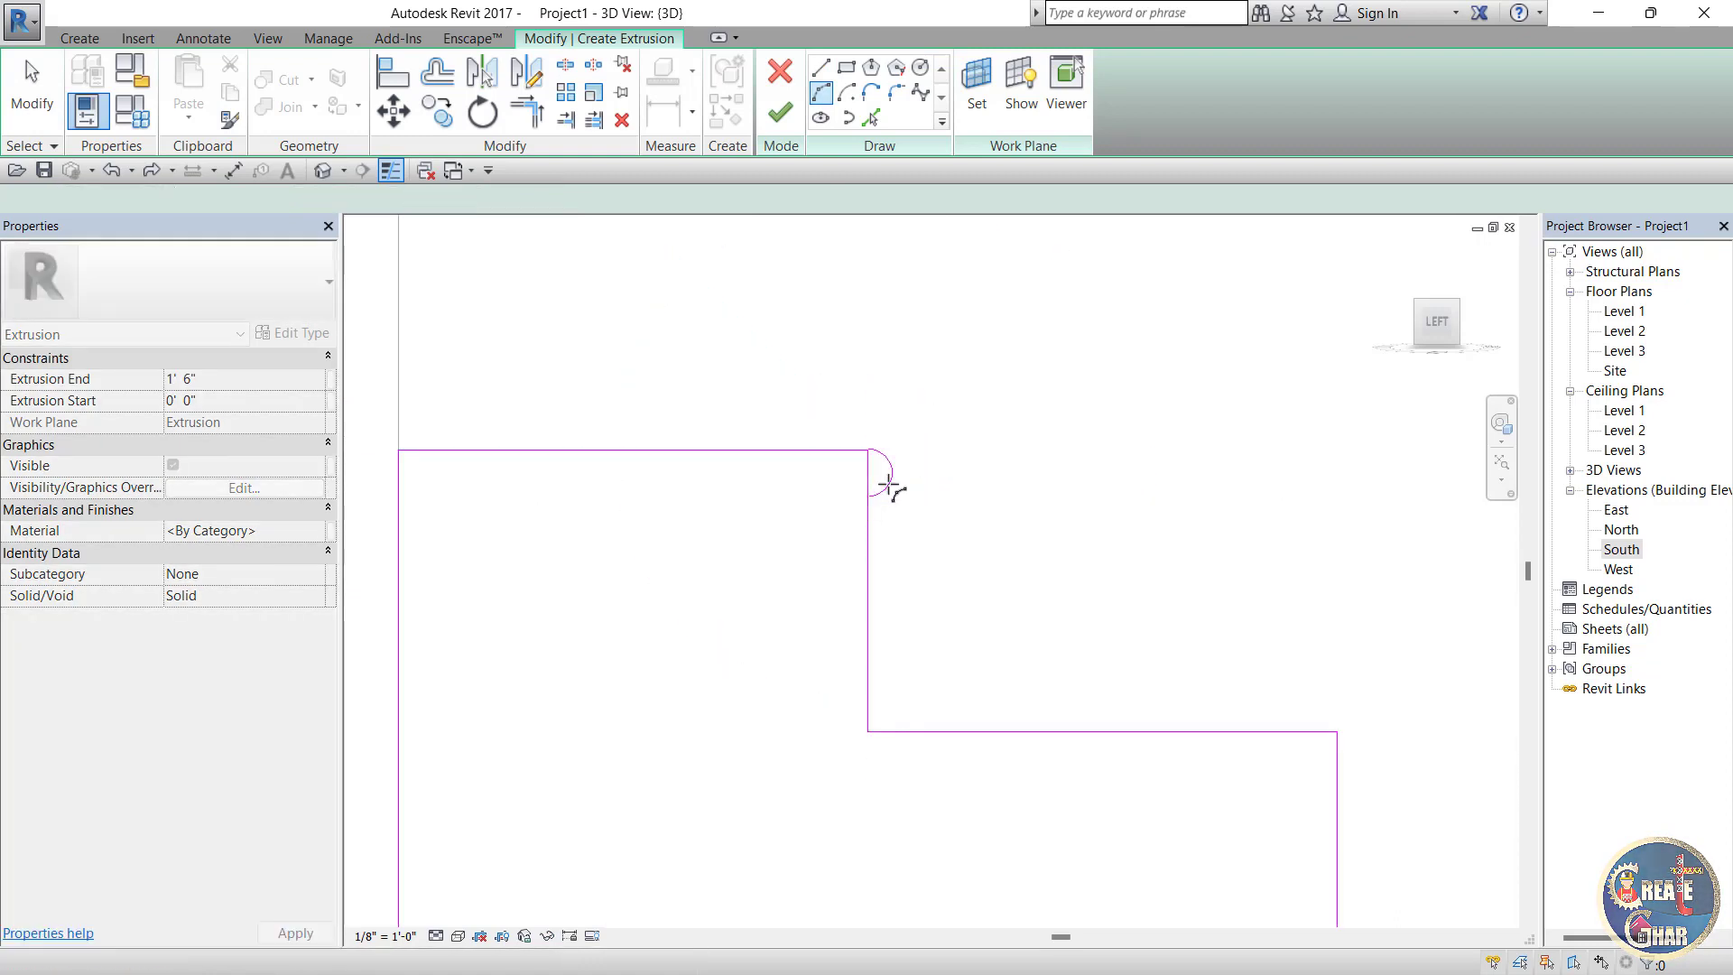
key(Escape)
key(Escape)
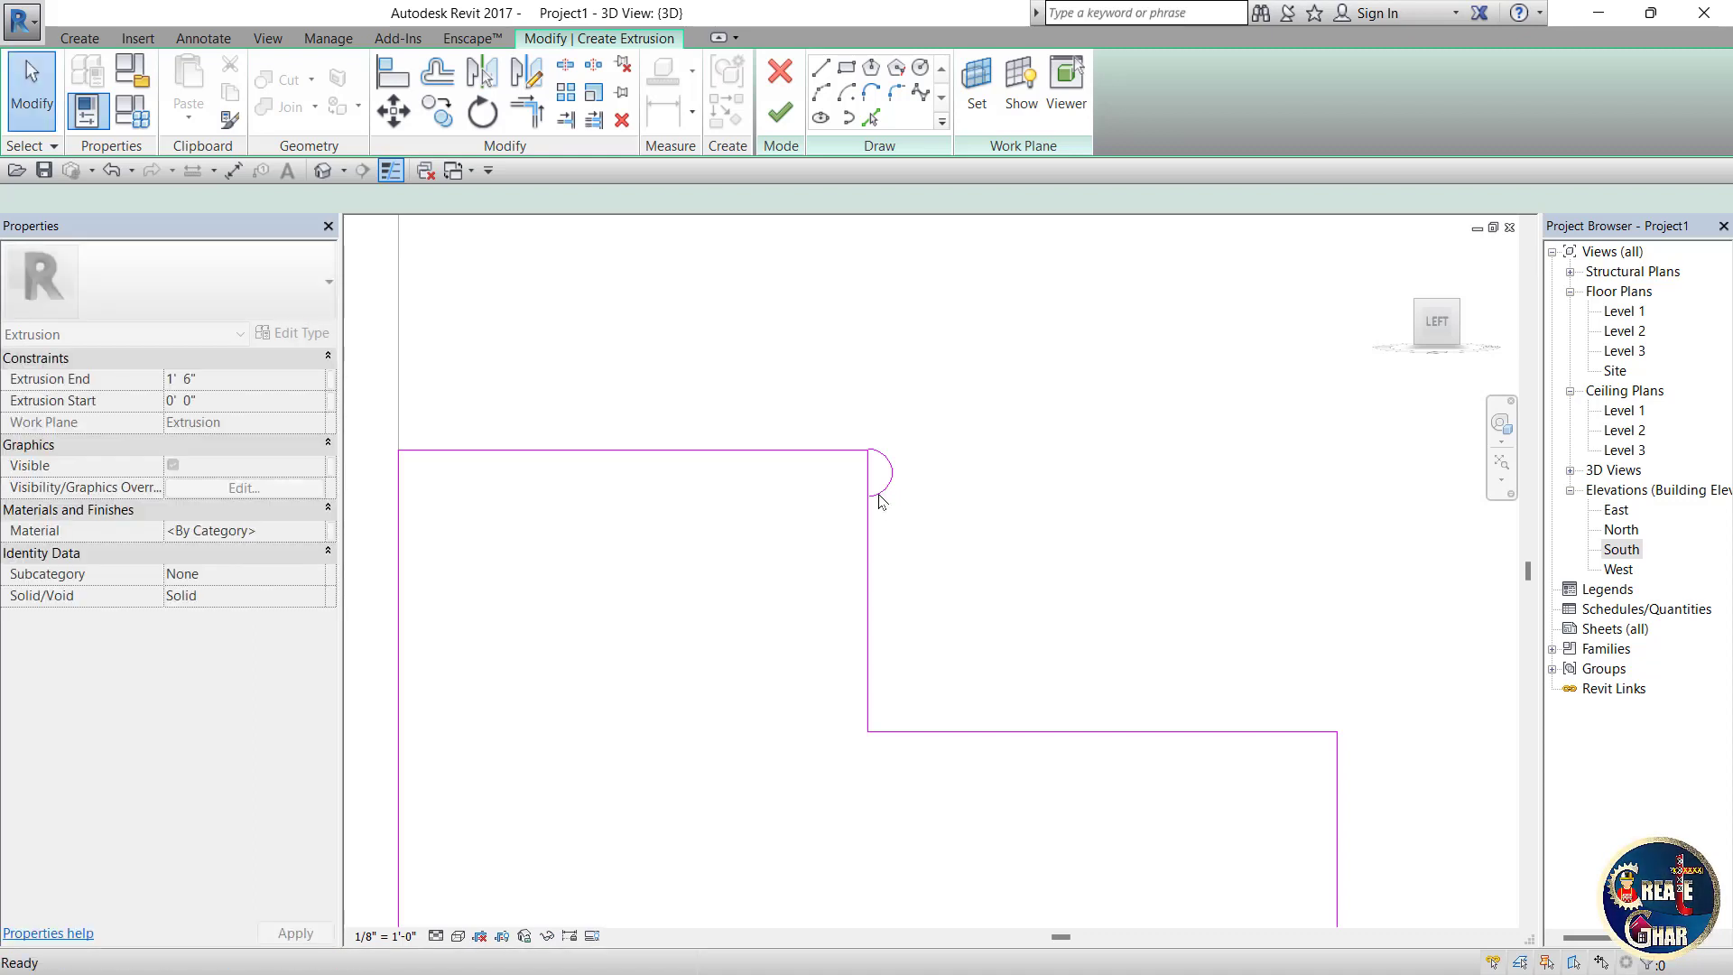
Step: Trim away the riser segment behind the upper step's nosing arc
key(t)
key(r)
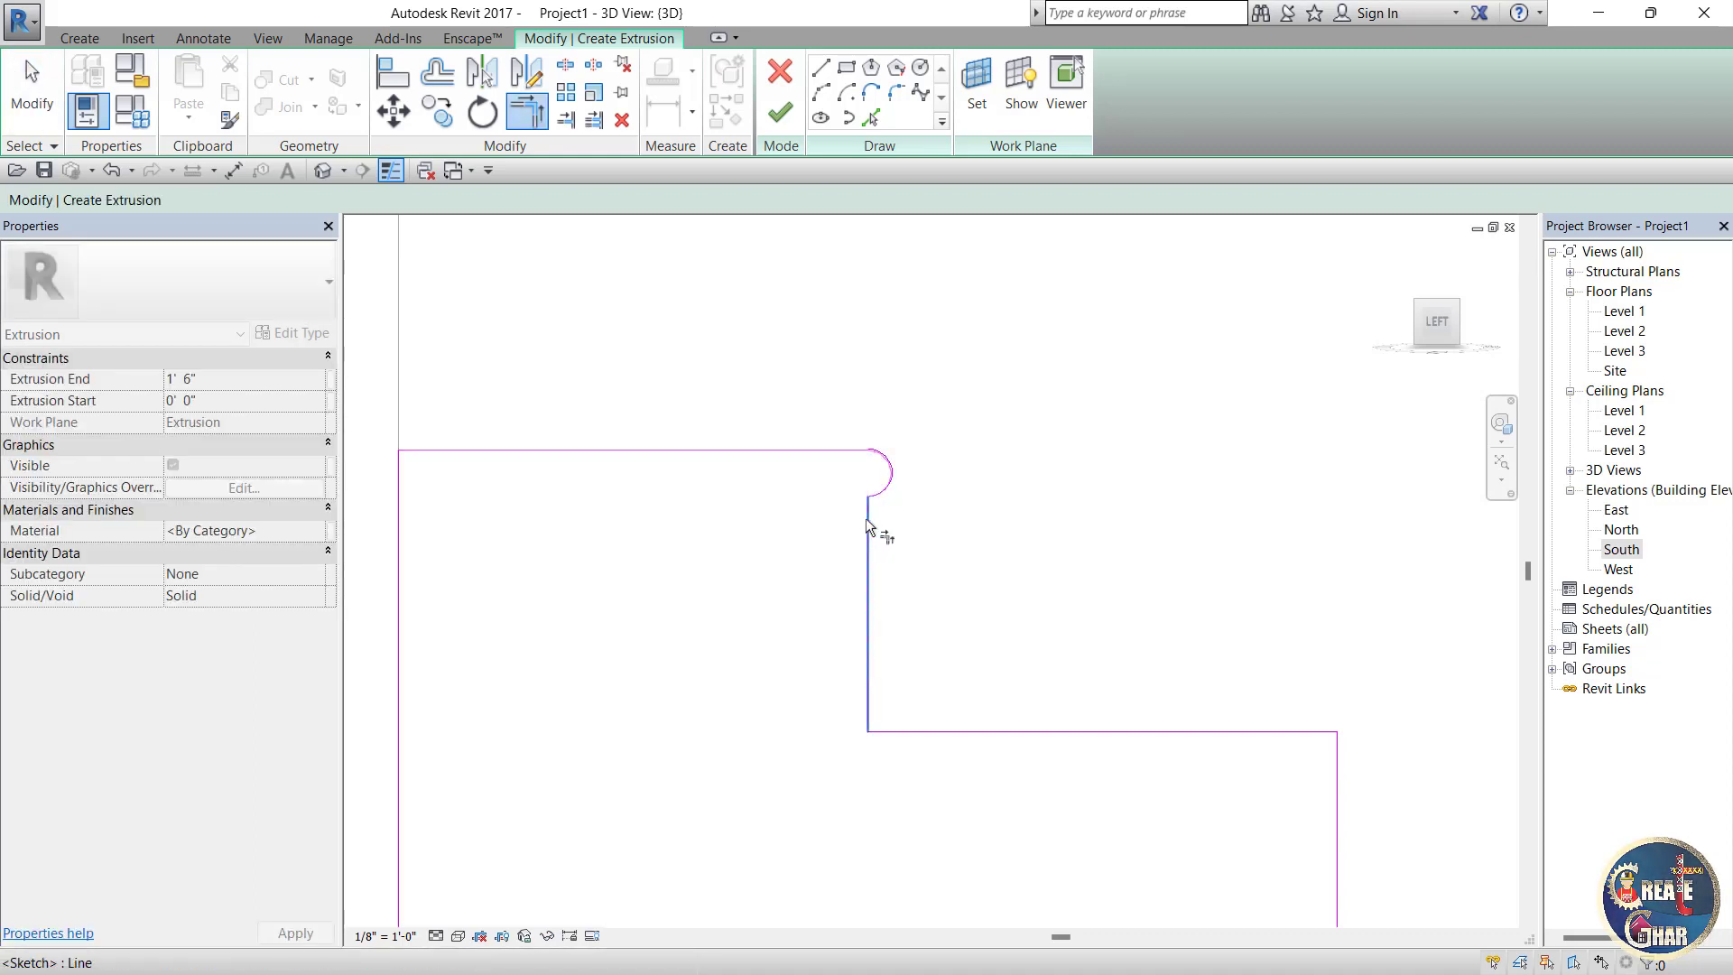
key(Escape)
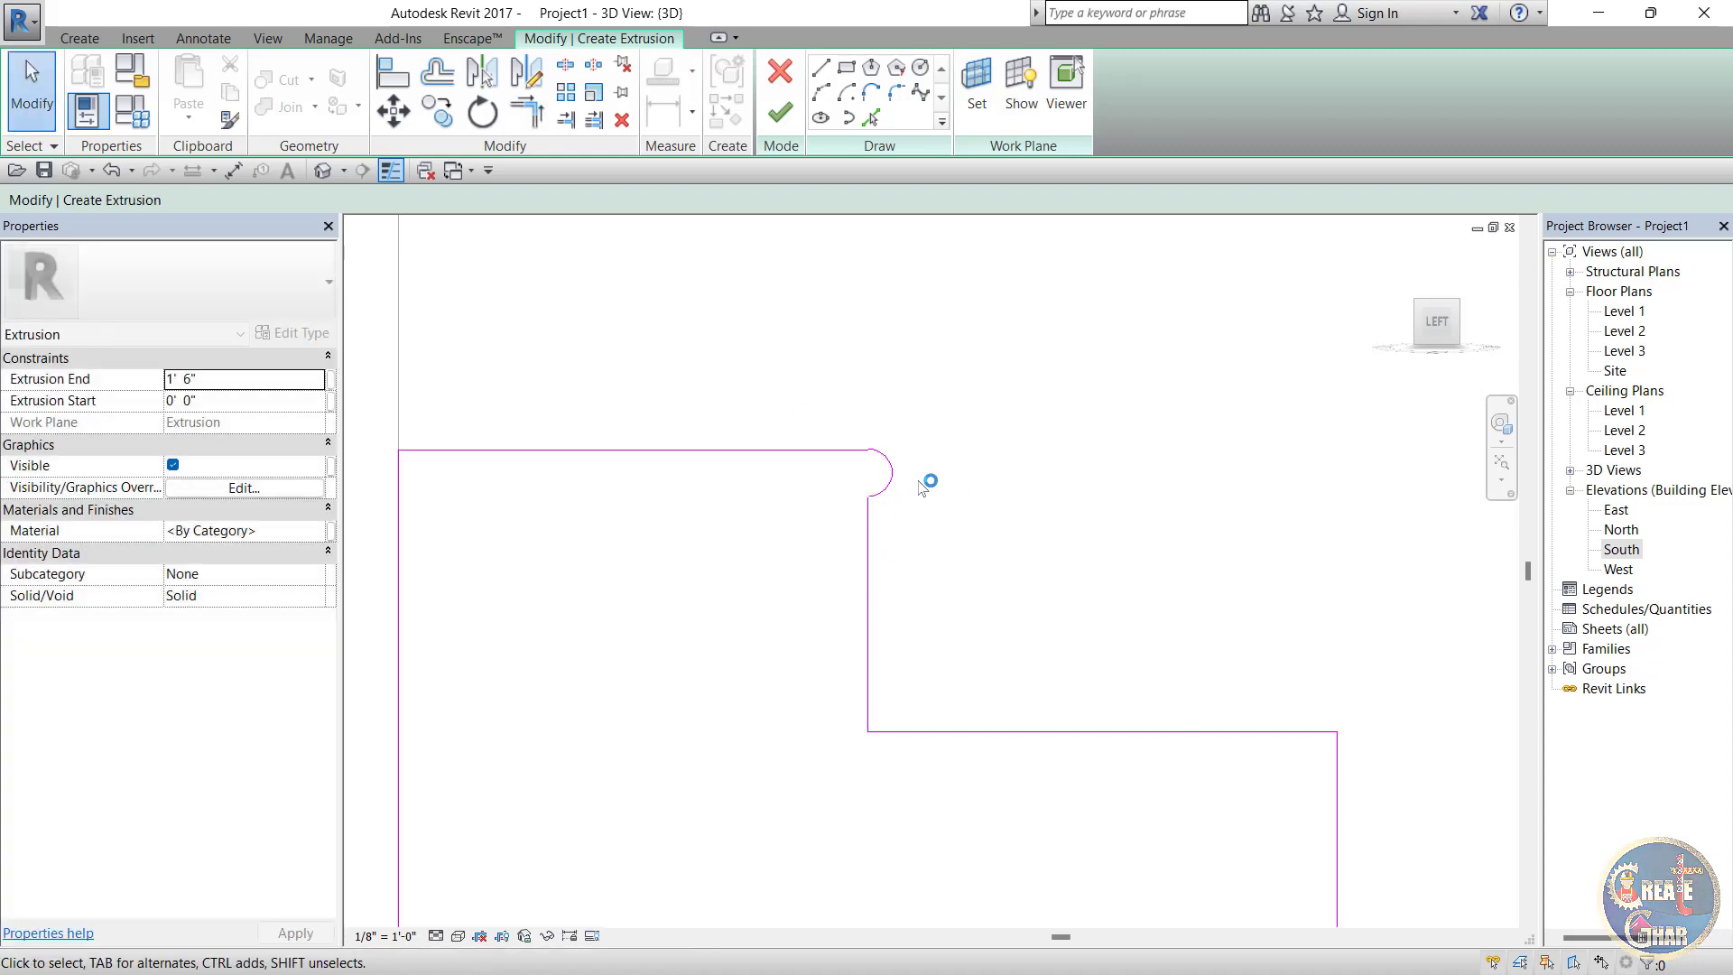
Step: Repeat the trimmed nosing on the lower step by copying the arc, and finish the steps extrusion
click(891, 476)
click(451, 120)
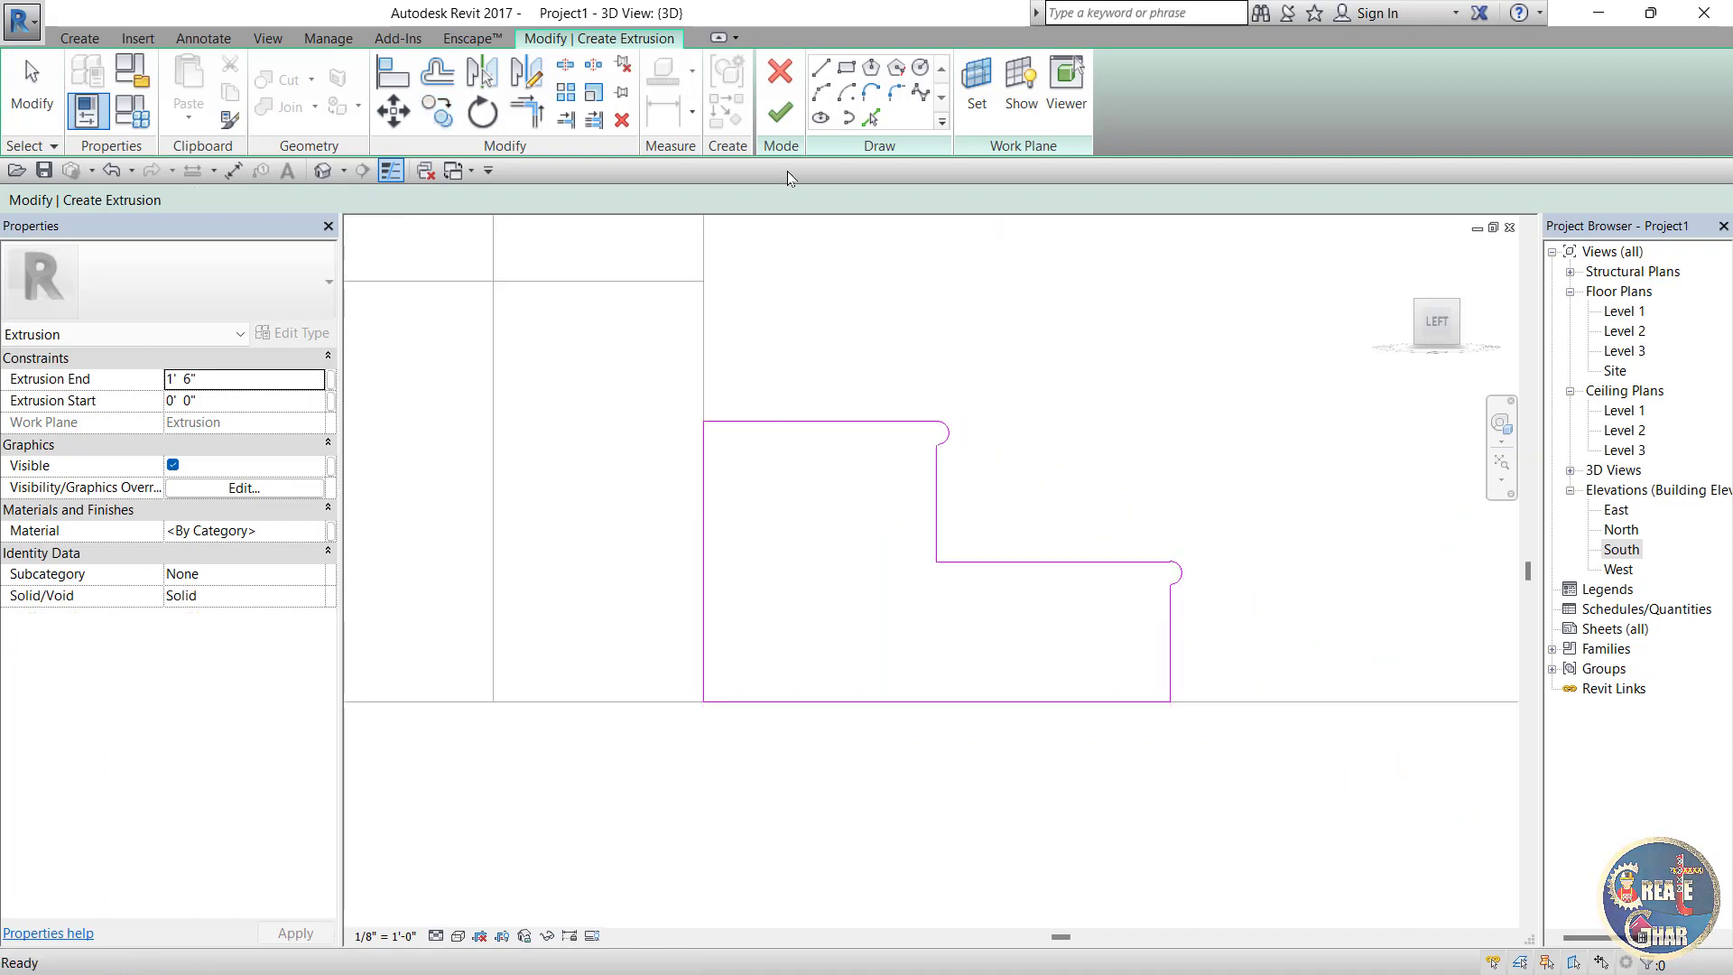
click(780, 114)
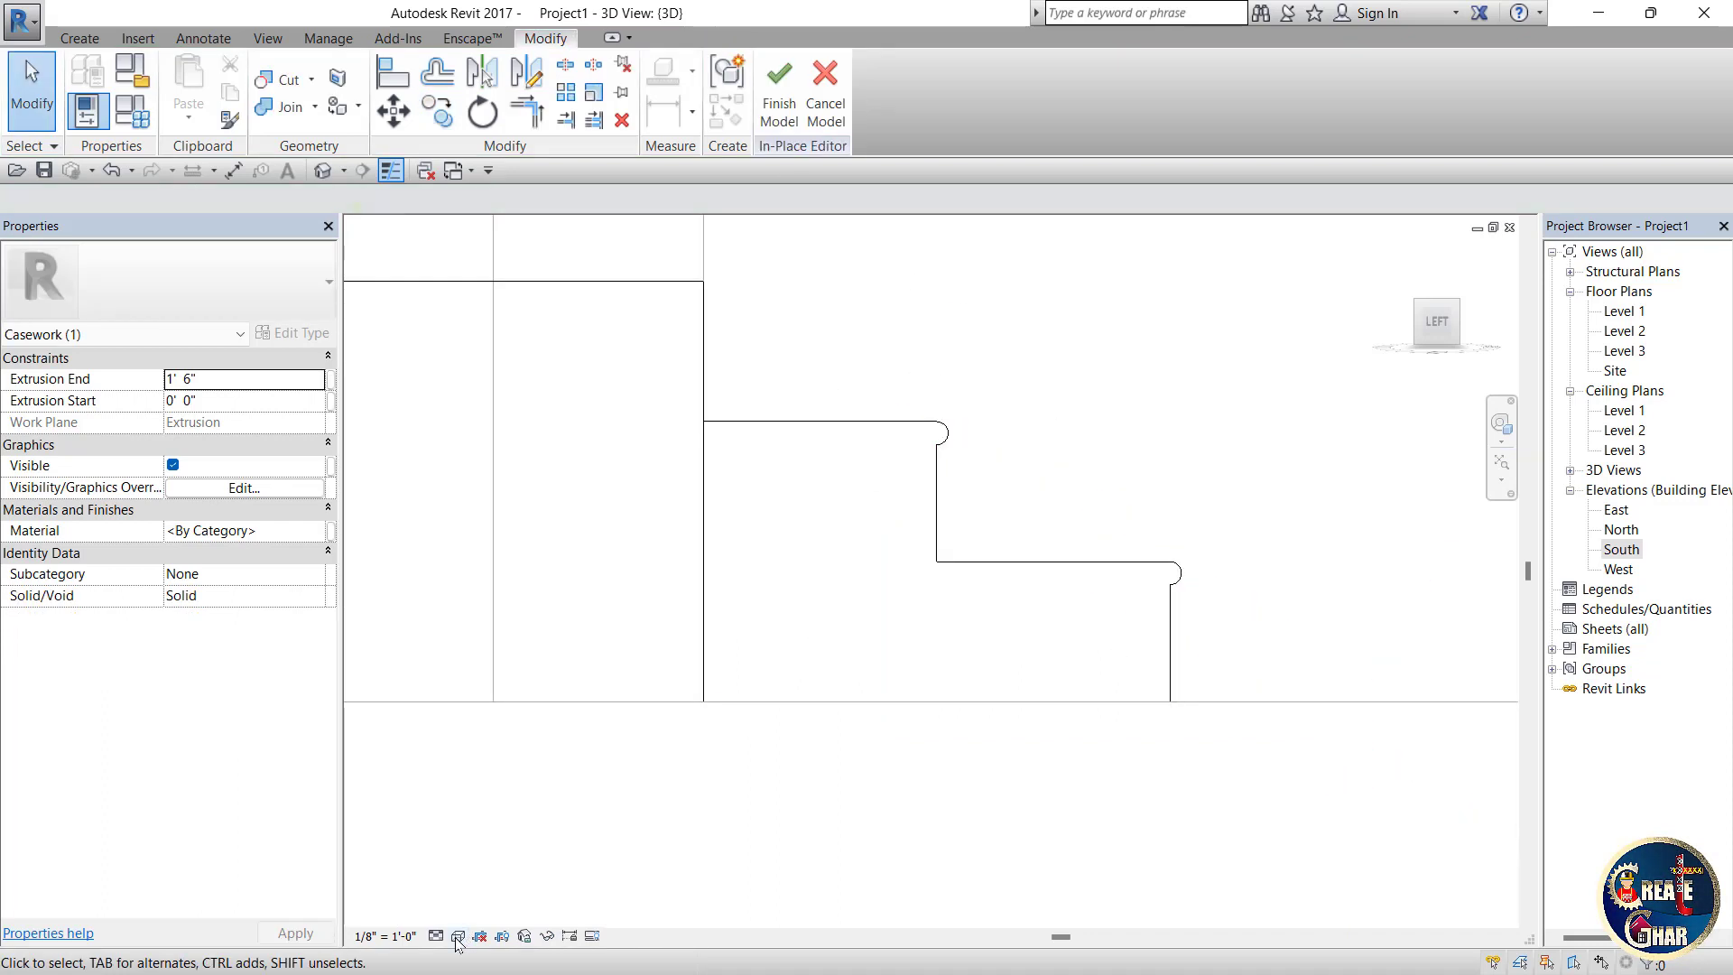
Step: Set the 3D view's visual style to Hidden Line and orbit to an angled view from above showing the landing and the new steps
click(458, 936)
click(504, 823)
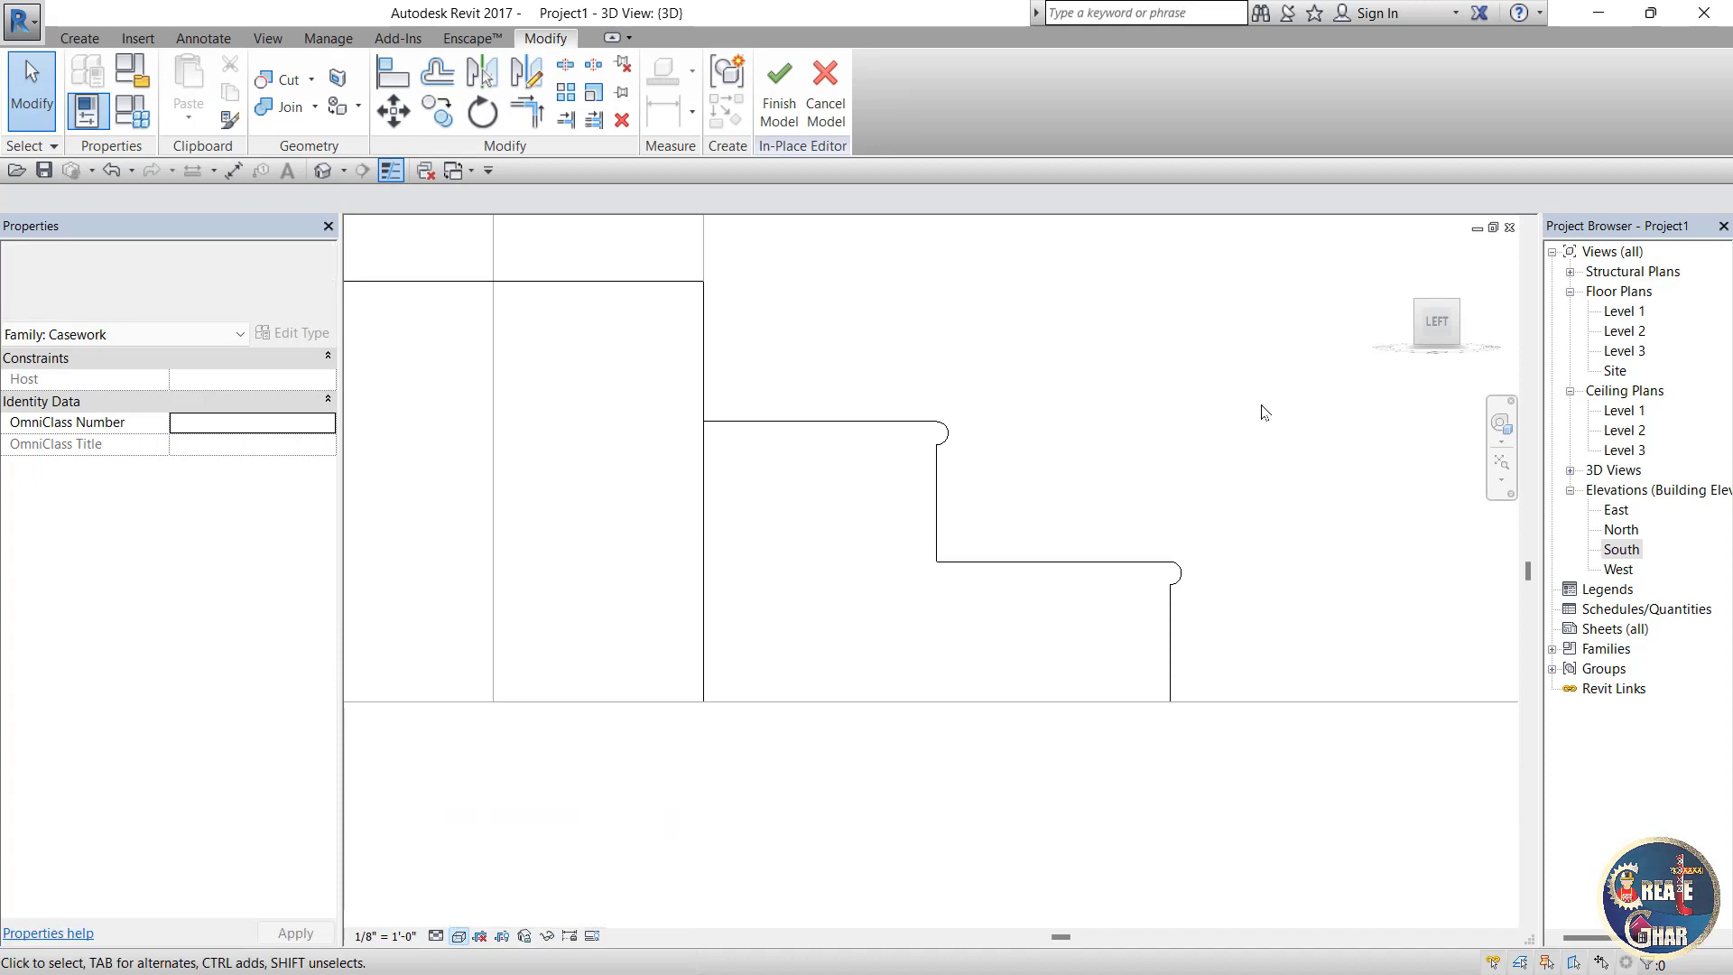
mouse_move(1442, 325)
mouse_down()
mouse_move(1413, 338)
mouse_move(1448, 311)
mouse_move(1412, 341)
mouse_up()
scroll(1448, 310, down, 2)
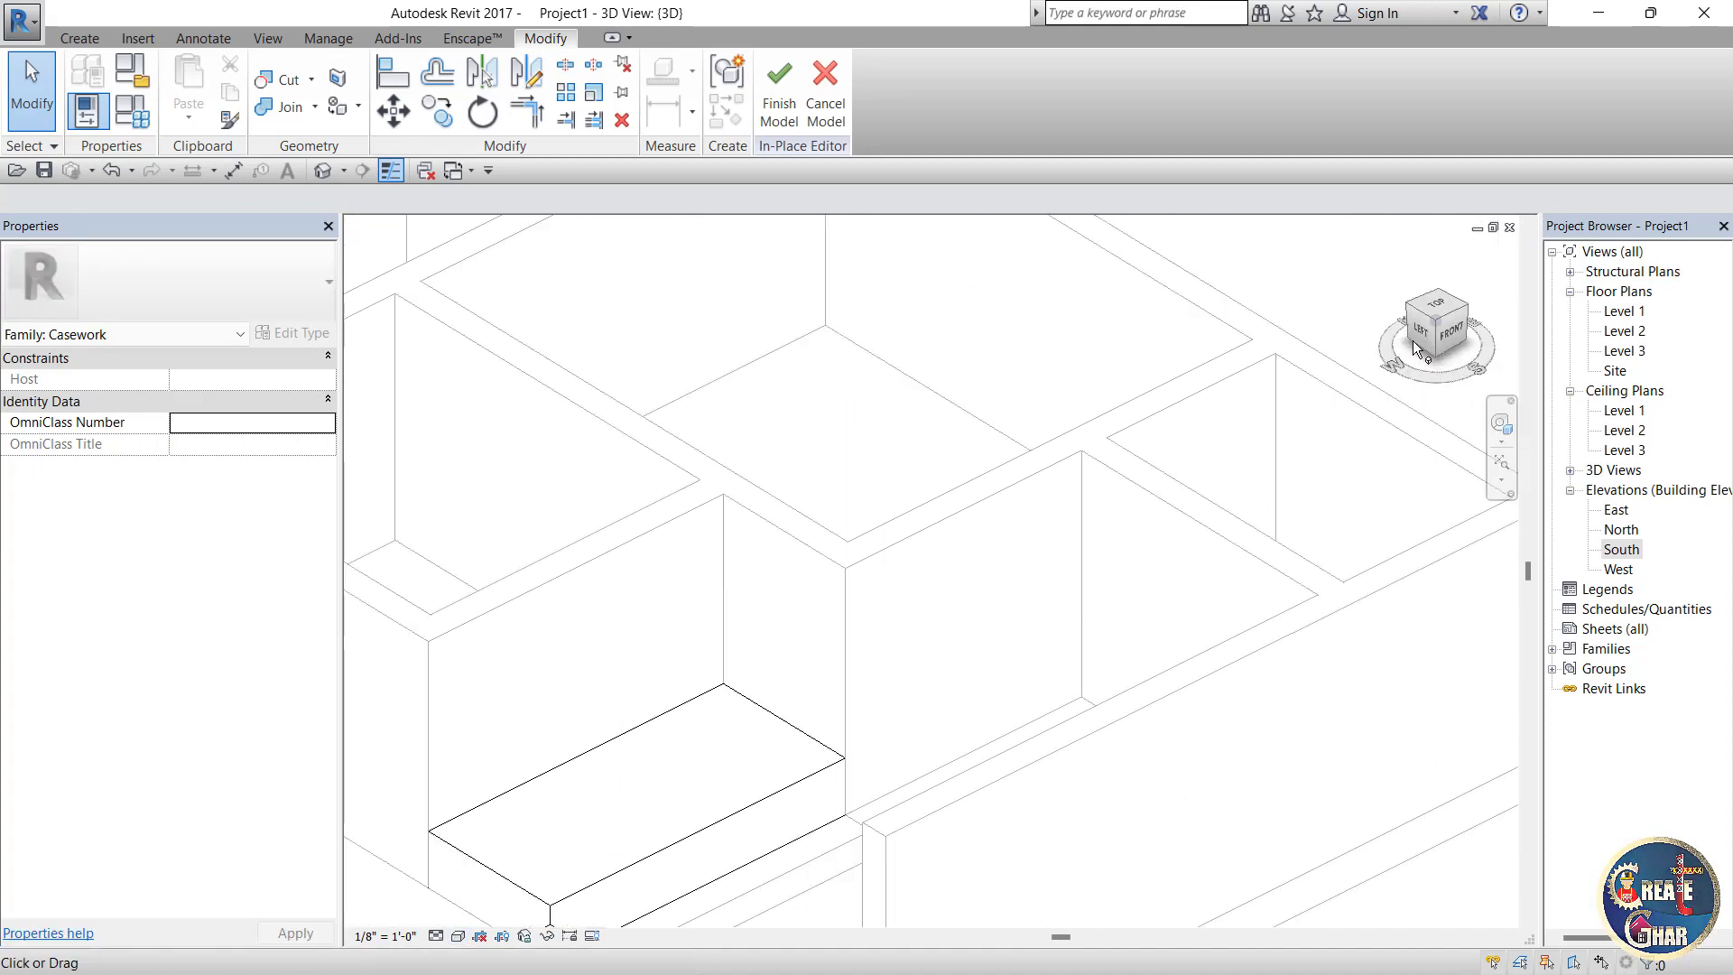
scroll(1152, 374, down, 2)
scroll(810, 769, up, 2)
scroll(862, 670, up, 2)
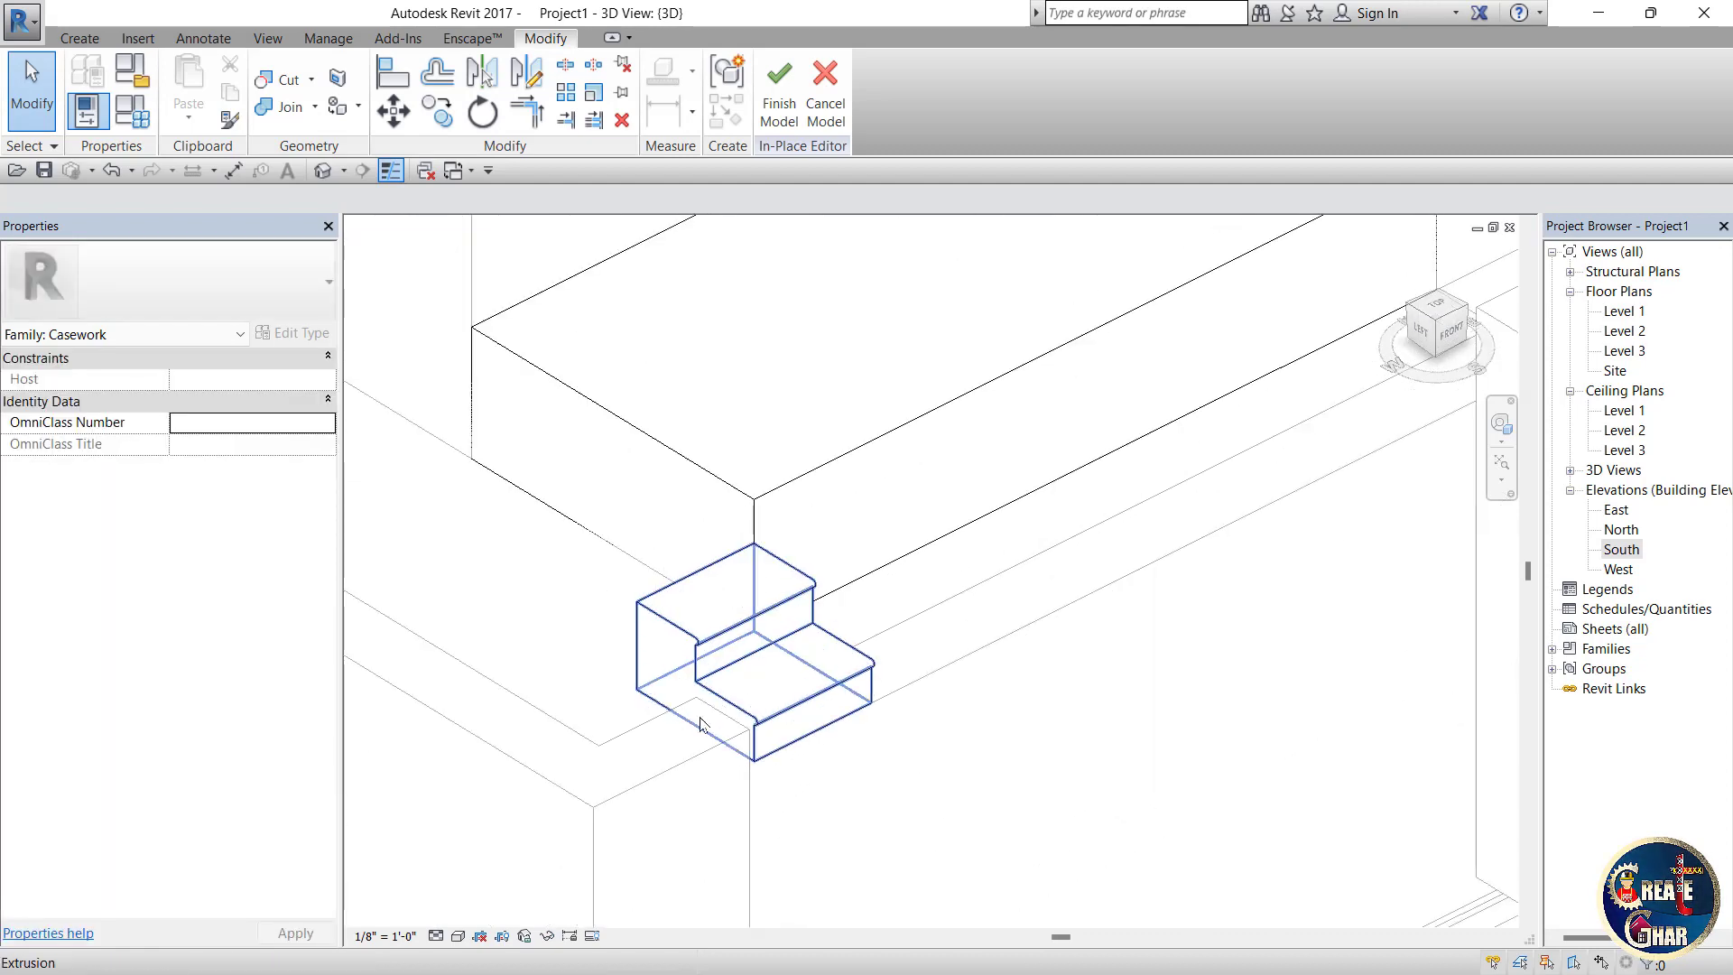
scroll(897, 608, down, 1)
scroll(890, 596, down, 1)
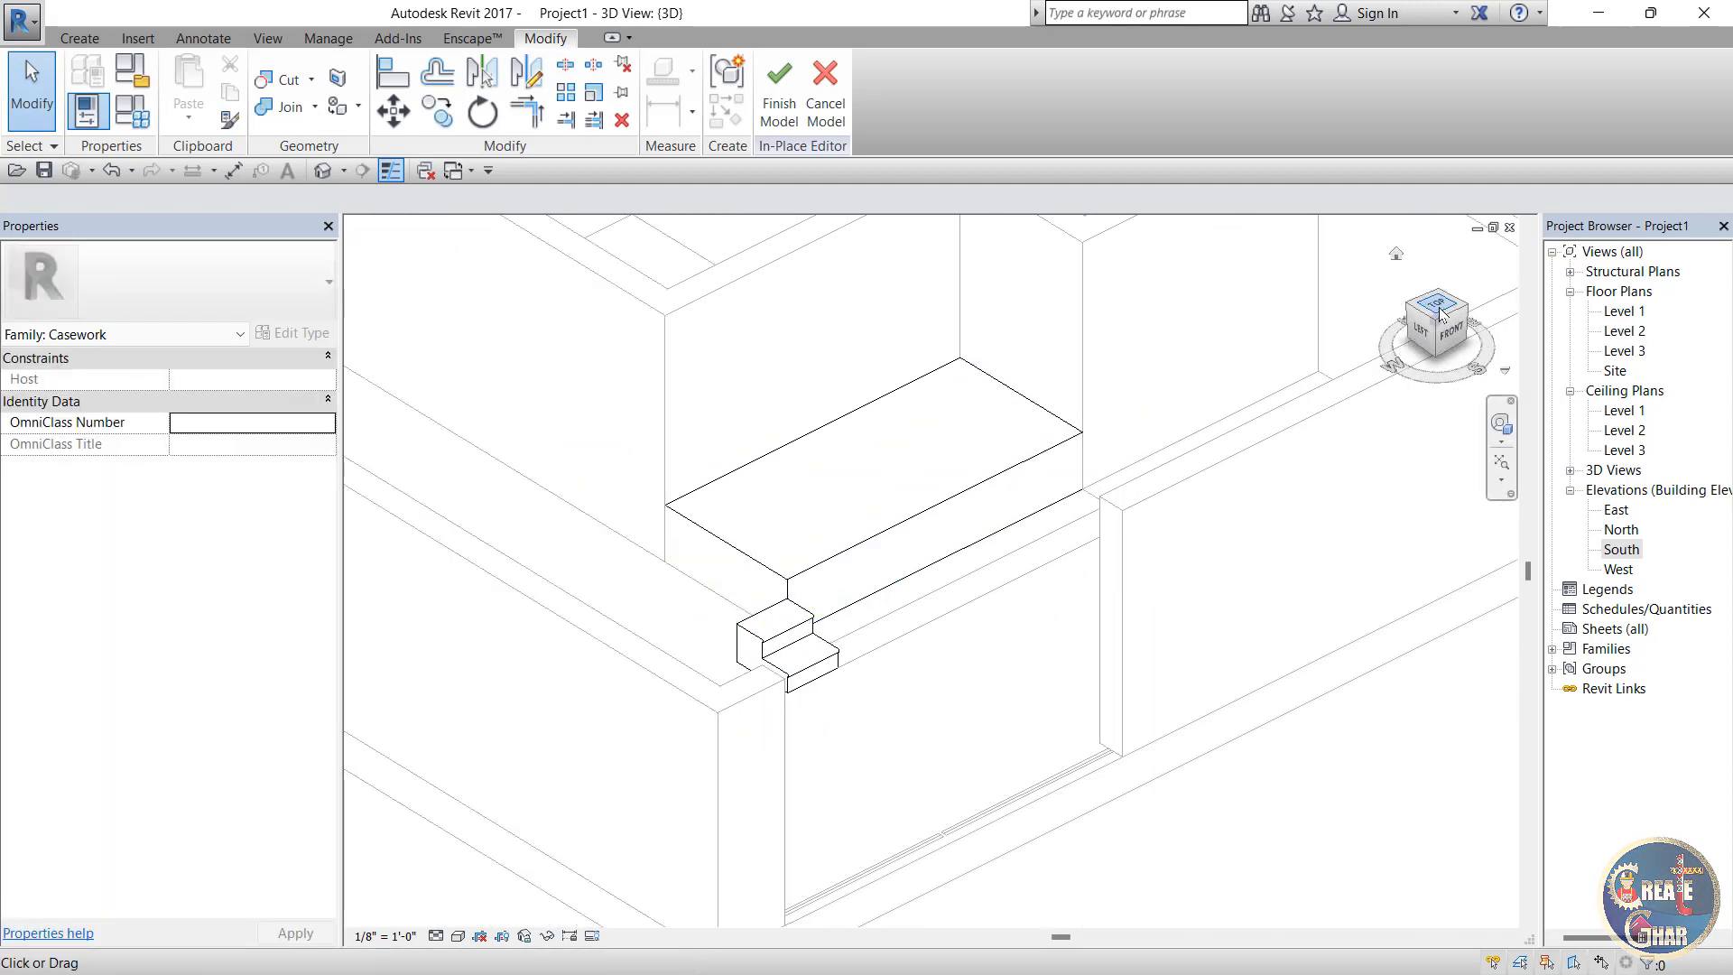
drag(1439, 308, 1425, 312)
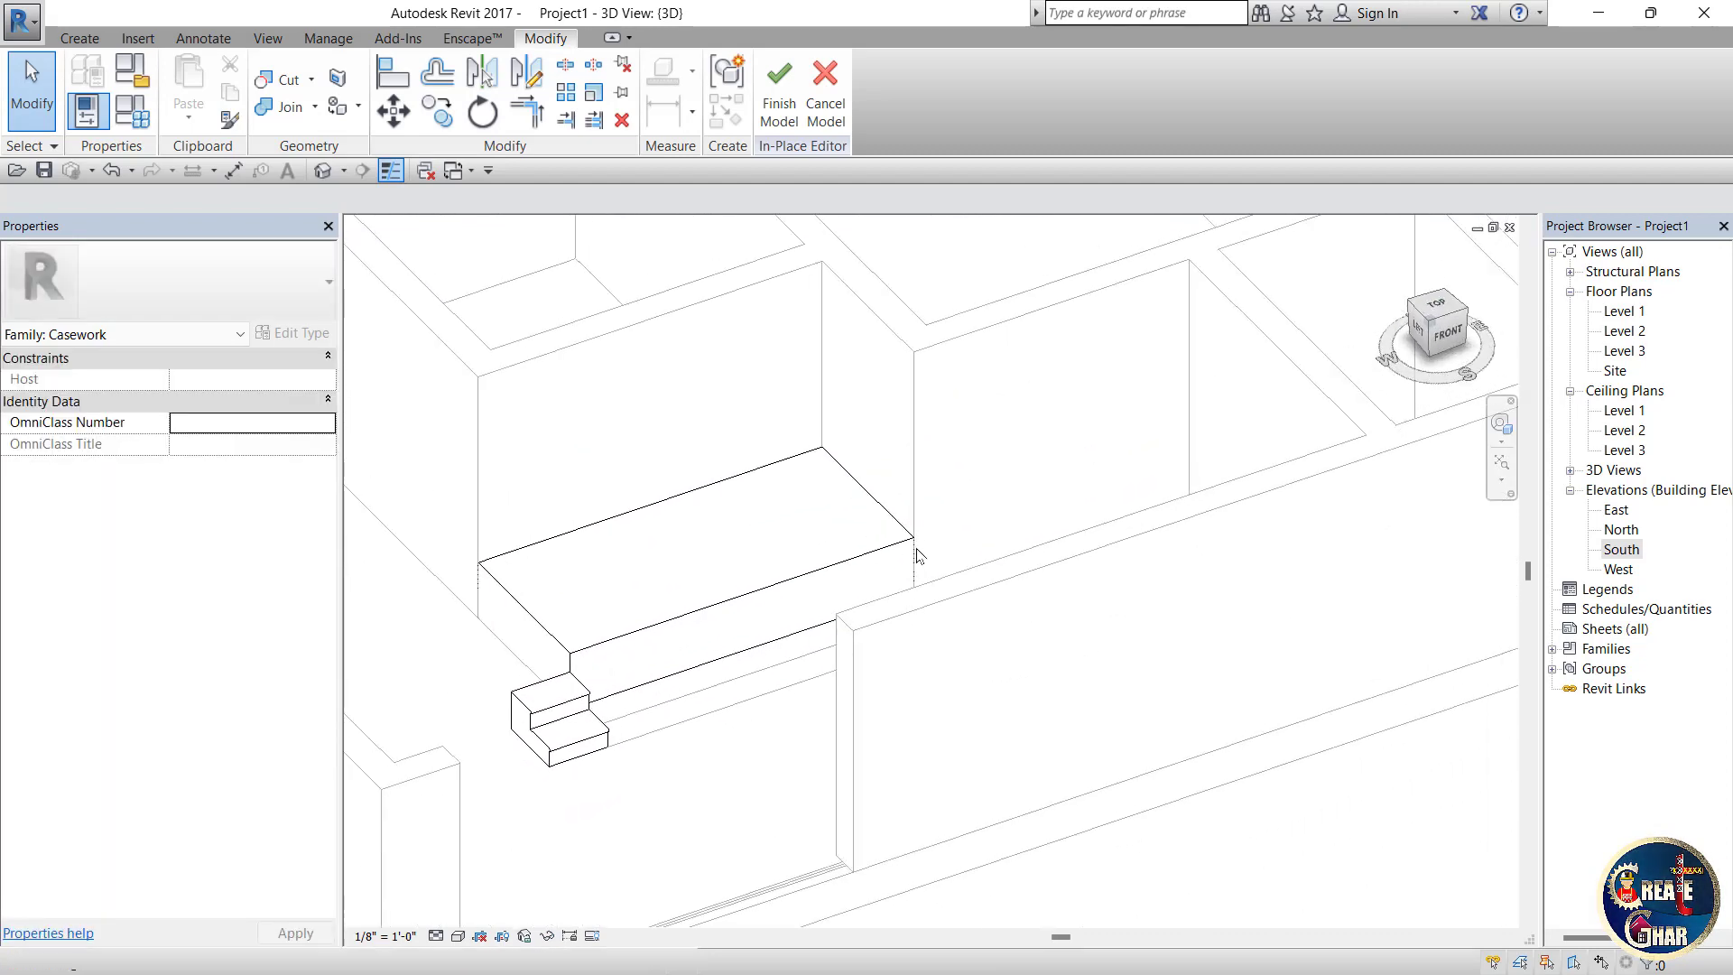
Step: Stretch the steps extrusion along the landing's front to its far end, giving an extrusion start of about -8'
click(564, 738)
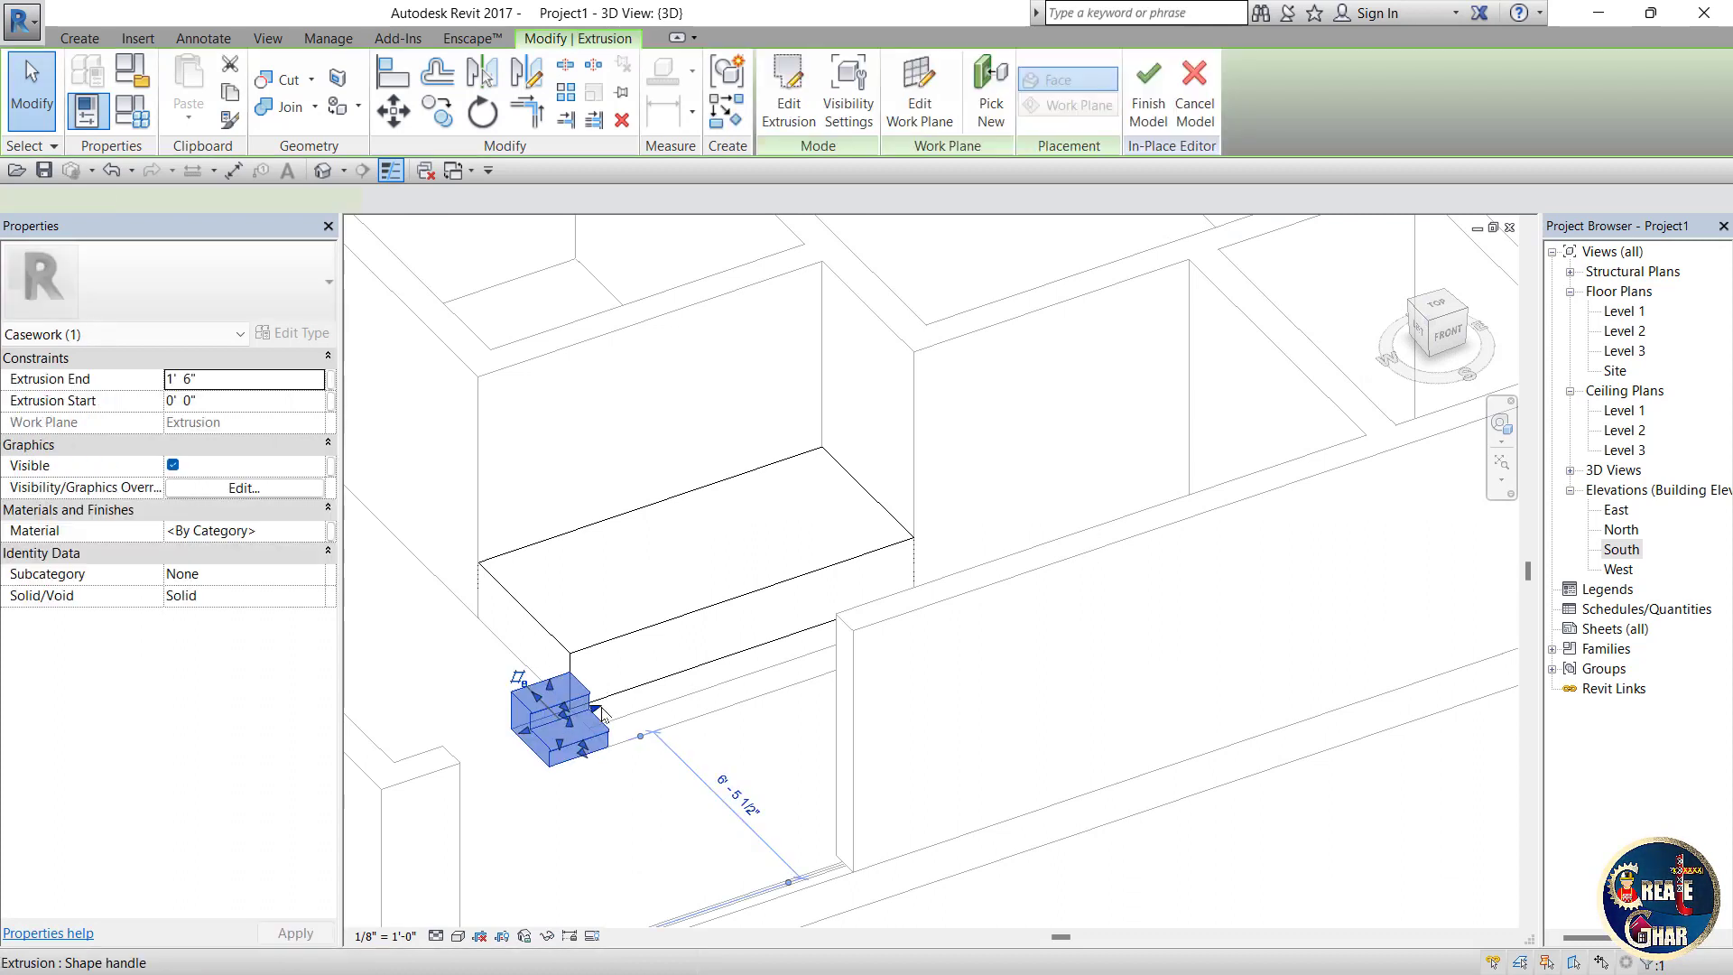
drag(804, 653, 934, 595)
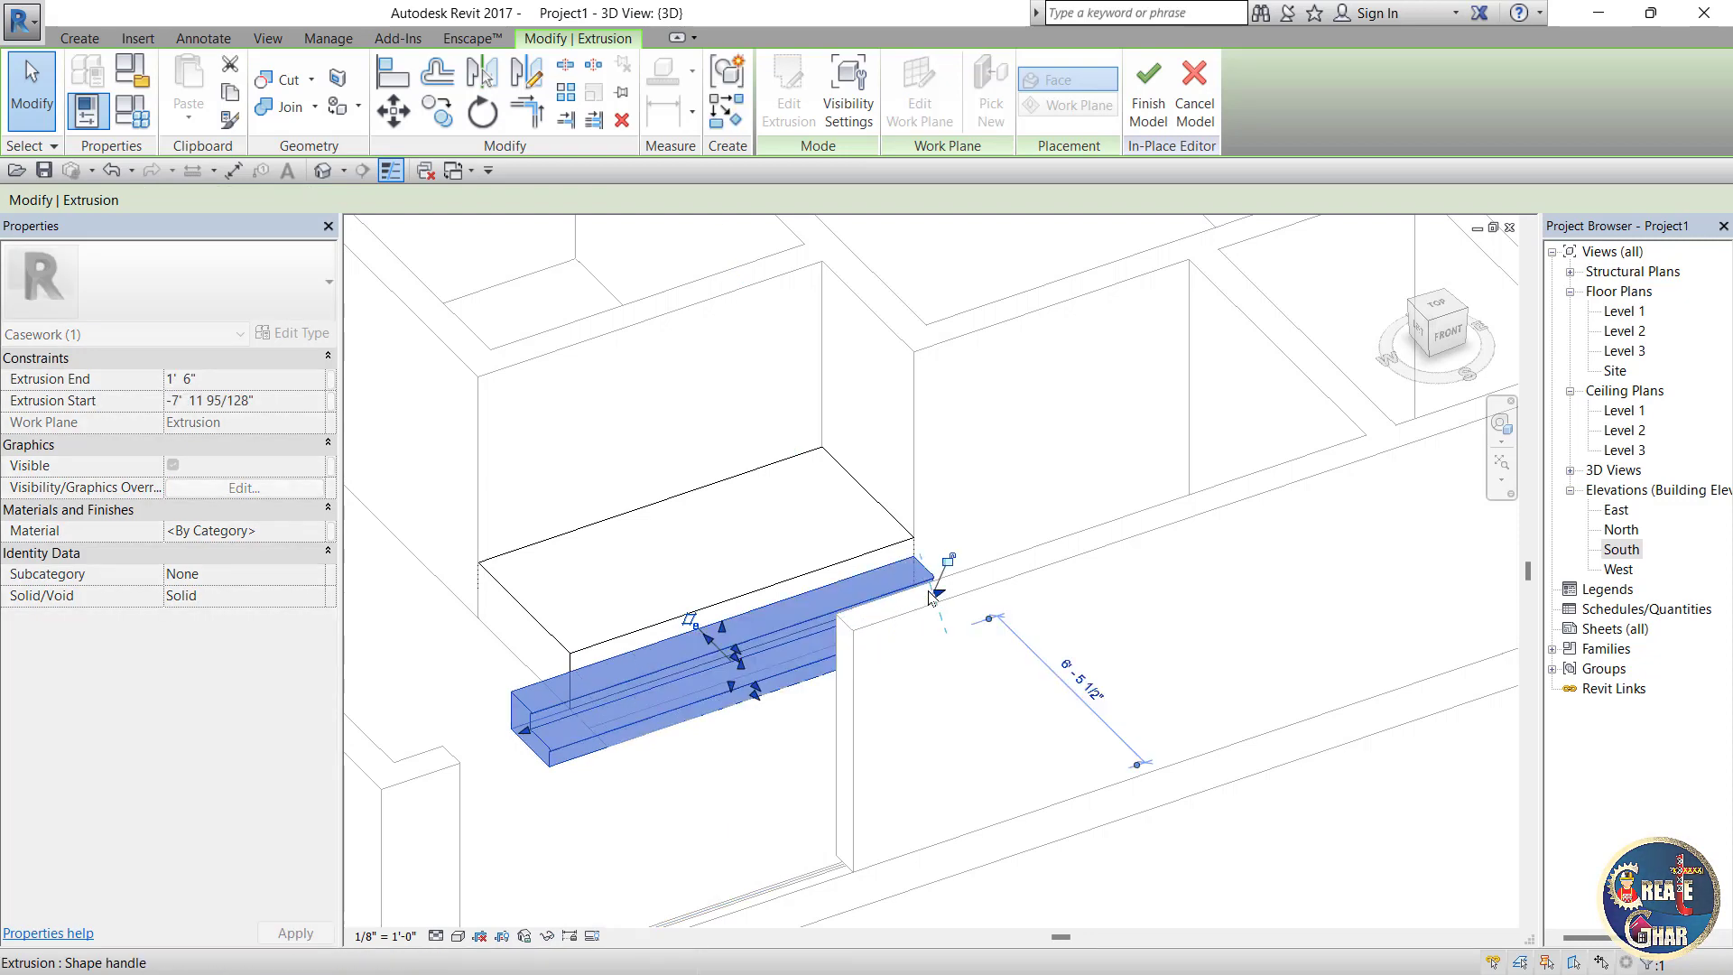
click(658, 525)
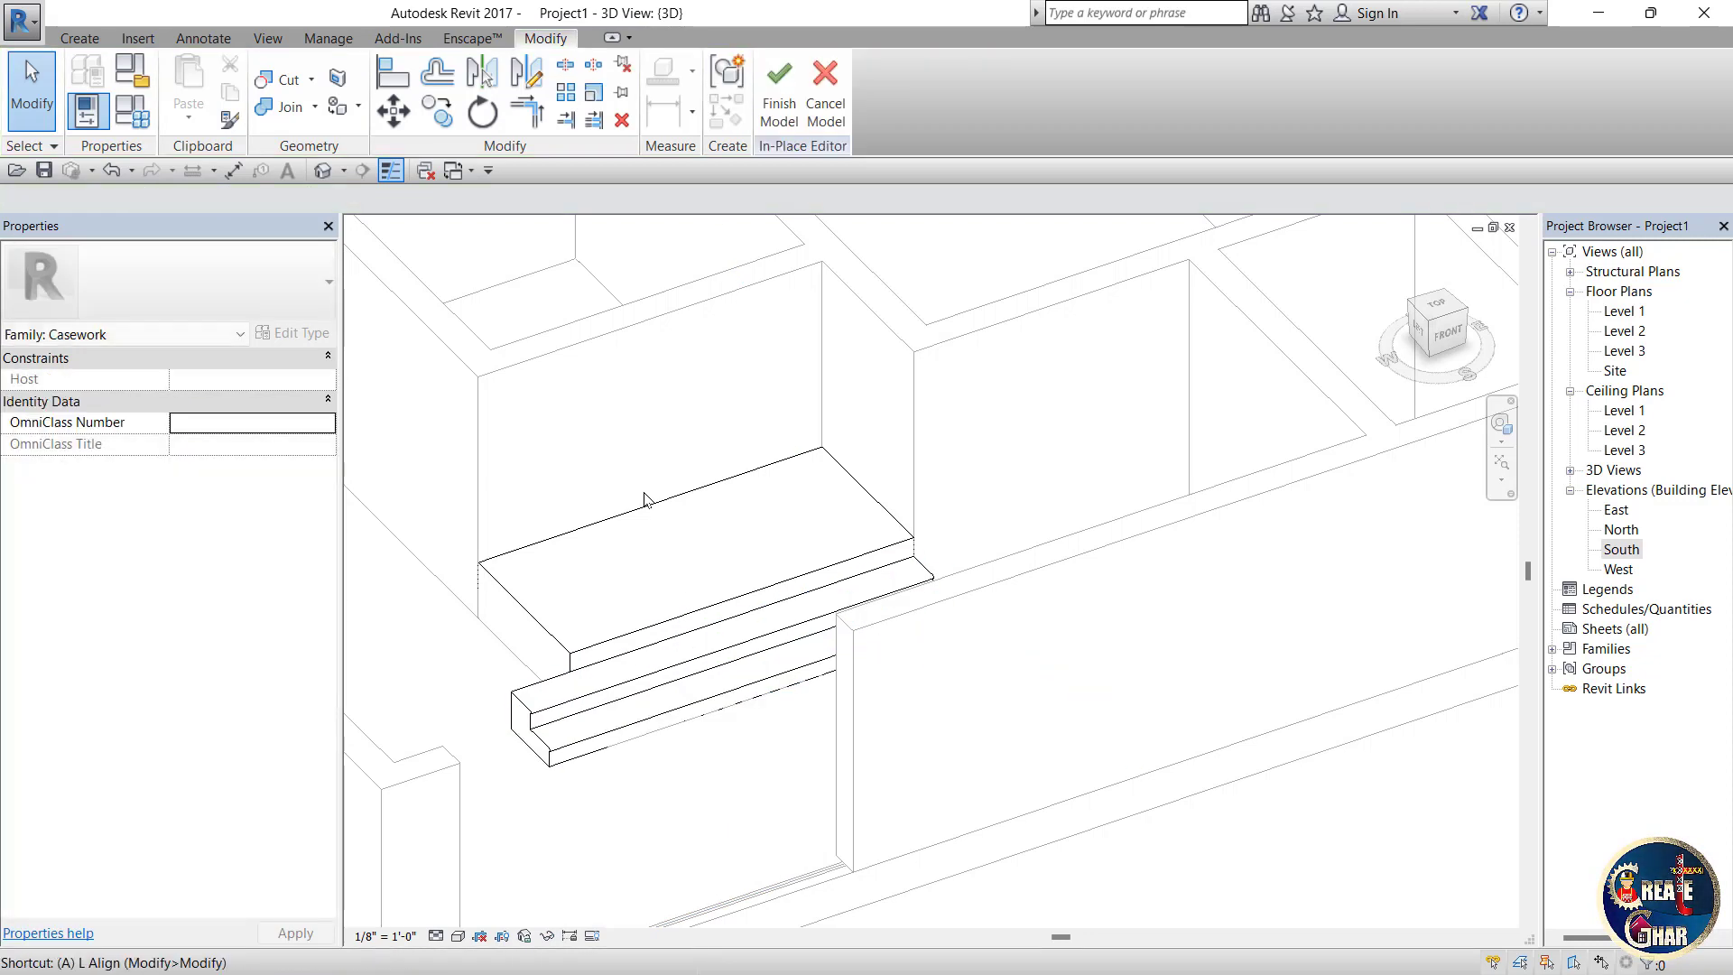
Step: Align the overhanging end face of the steps with the short side face of the landing block
scroll(553, 636, up, 3)
key(a)
key(l)
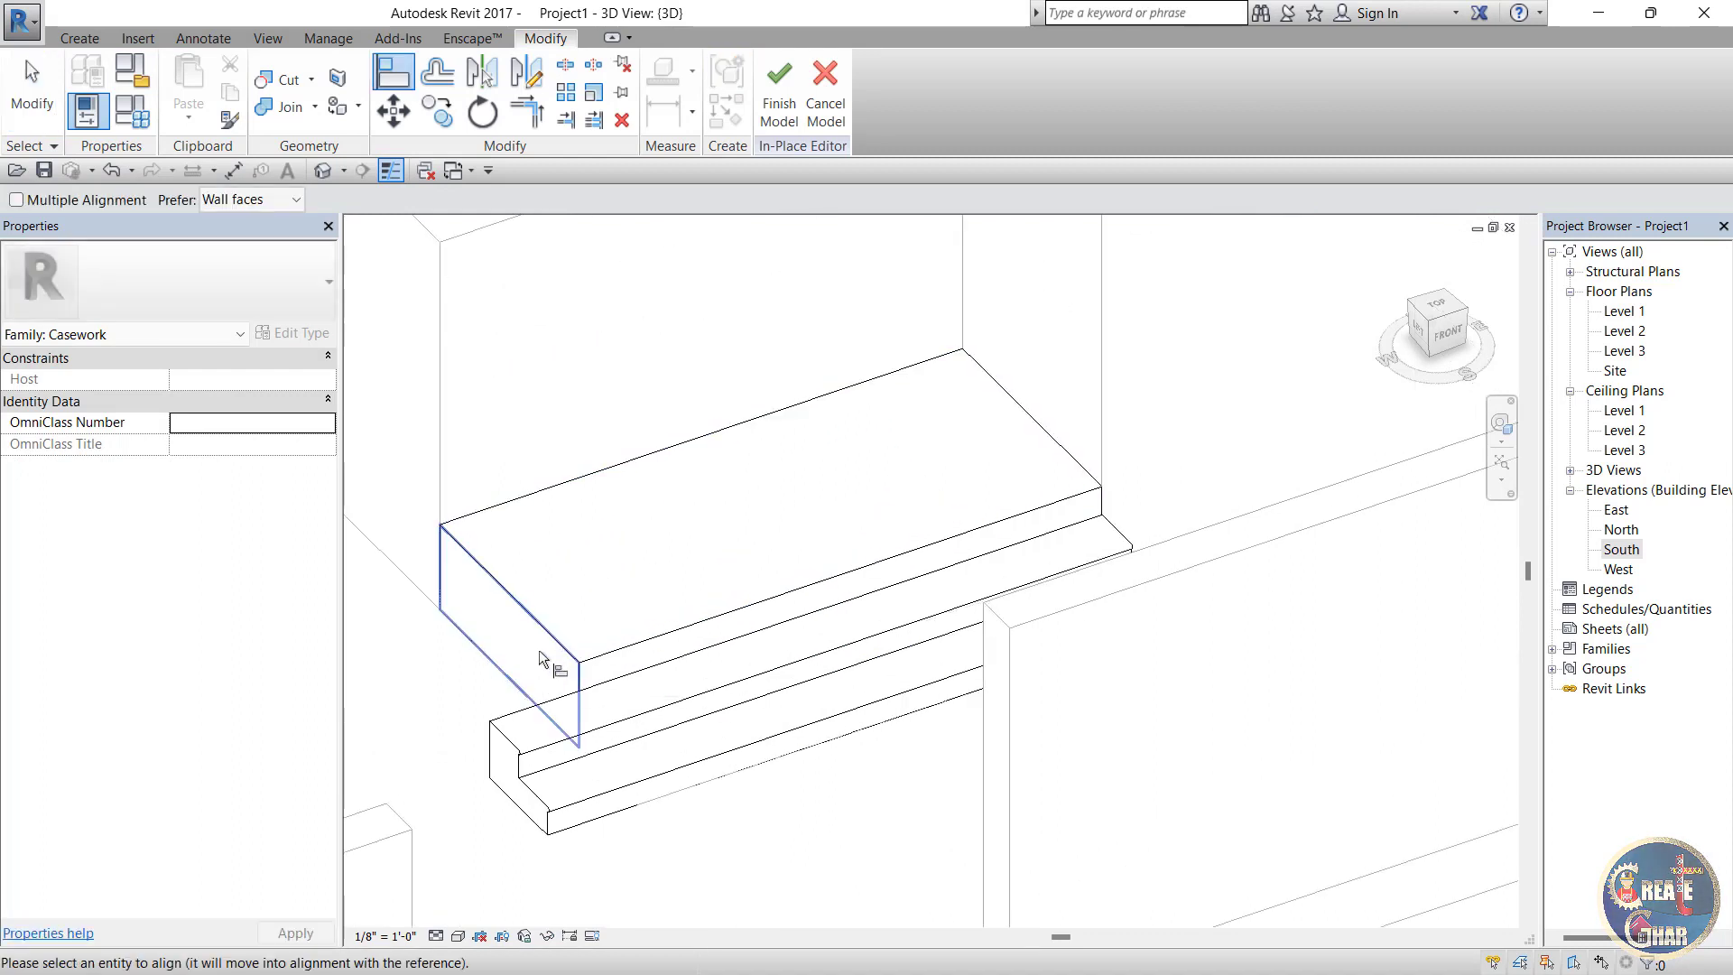
click(546, 667)
click(512, 763)
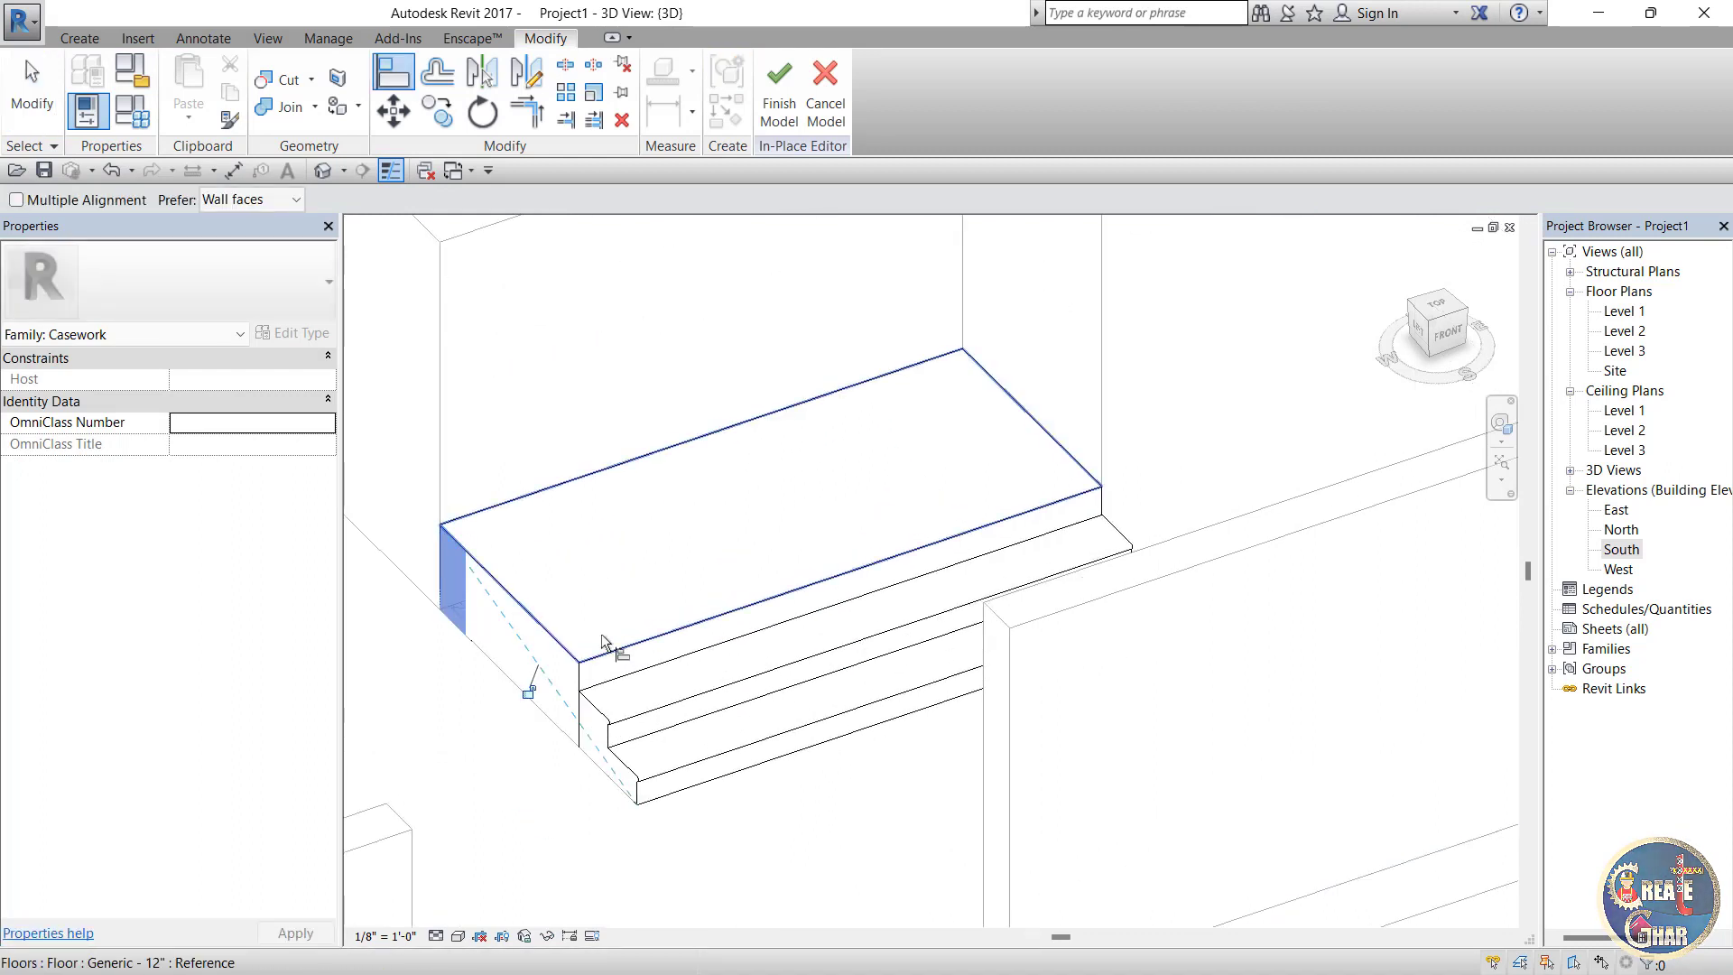
key(Escape)
scroll(650, 578, down, 4)
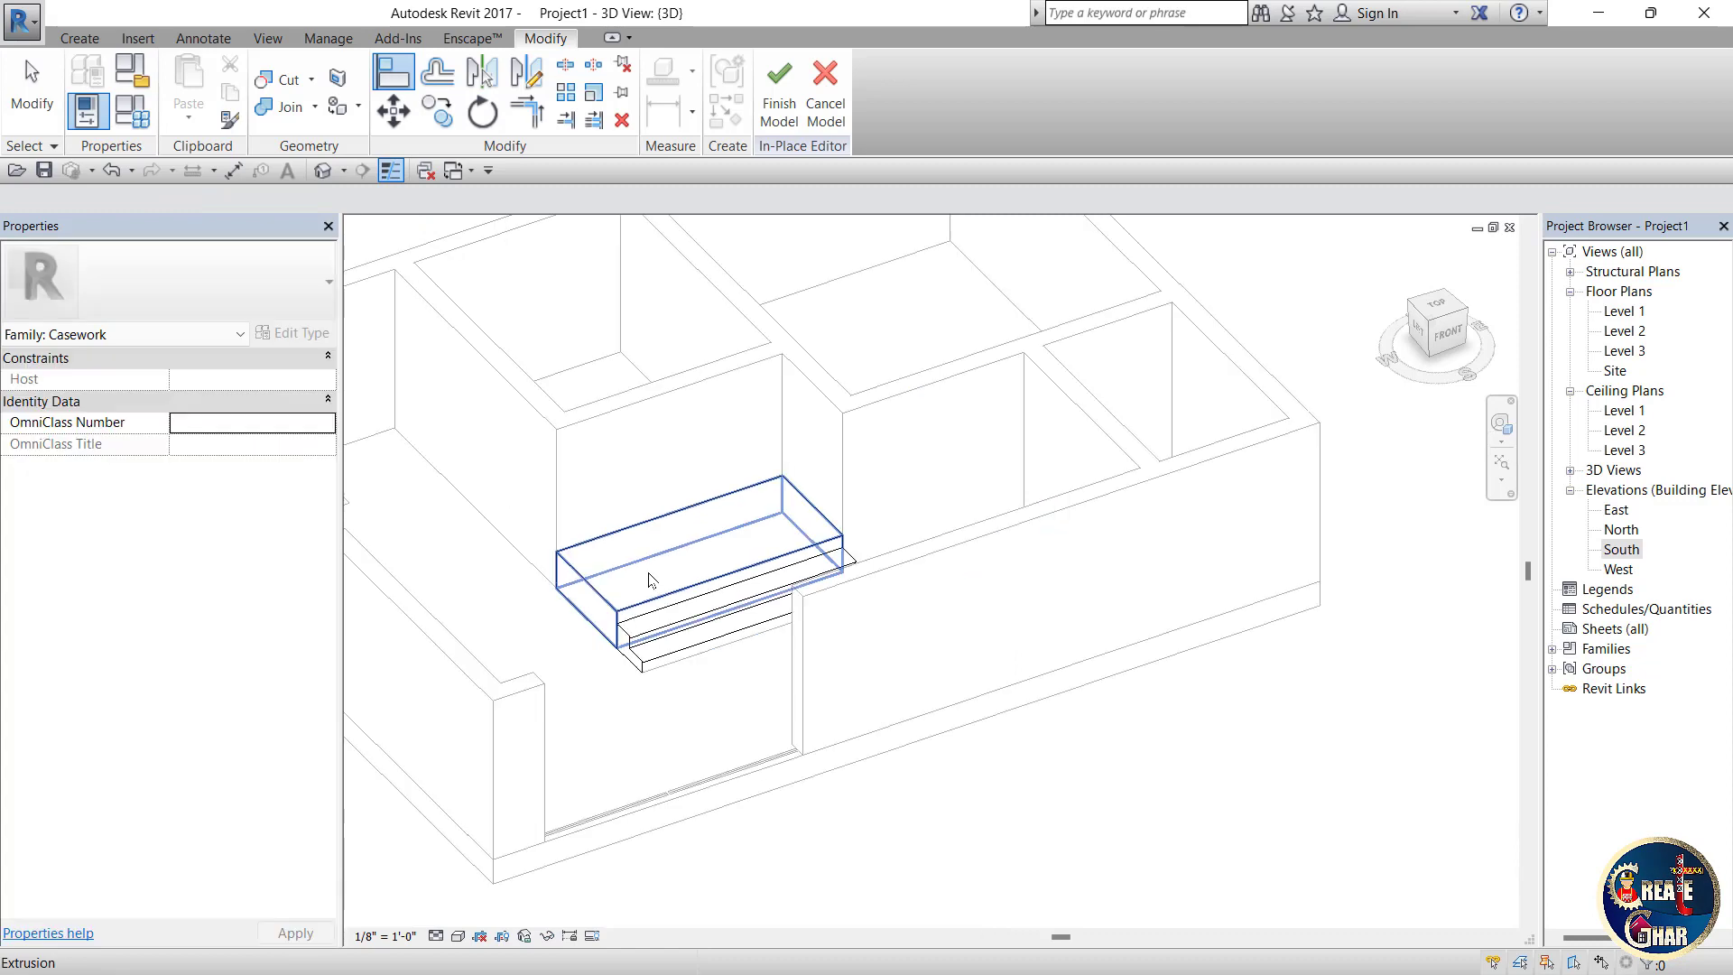
key(Escape)
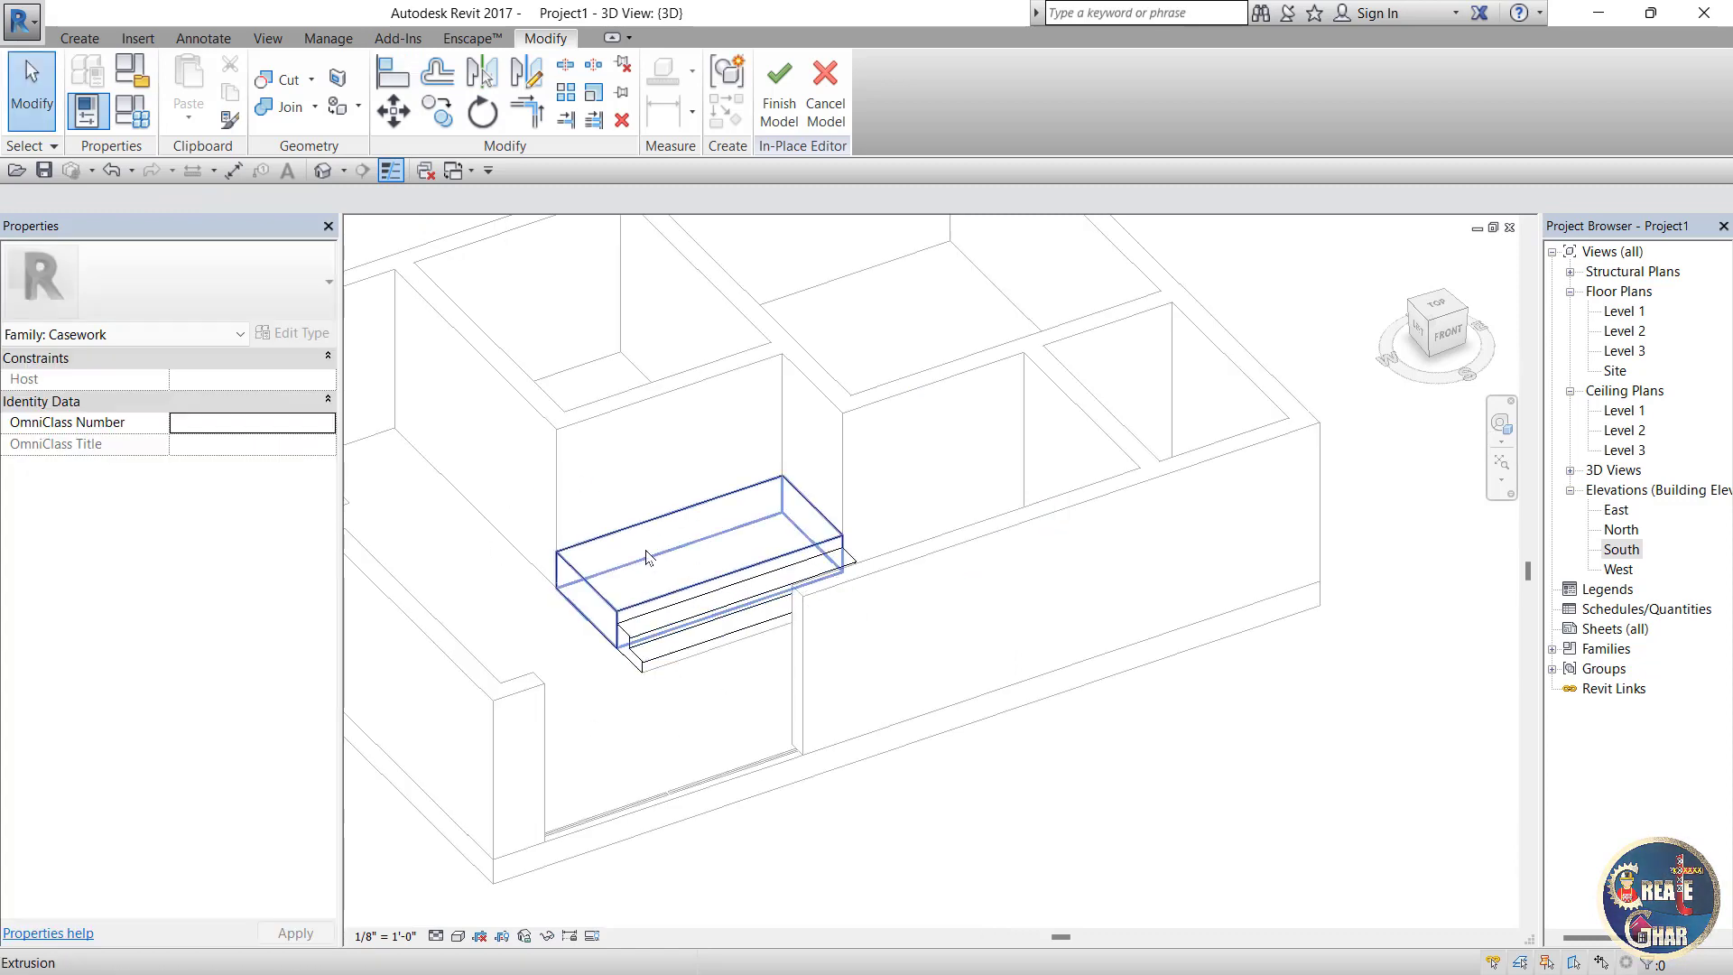
Step: Check the landing and steps within the whole house from the front, and finish the in-place model
scroll(817, 518, down, 2)
scroll(1201, 429, down, 2)
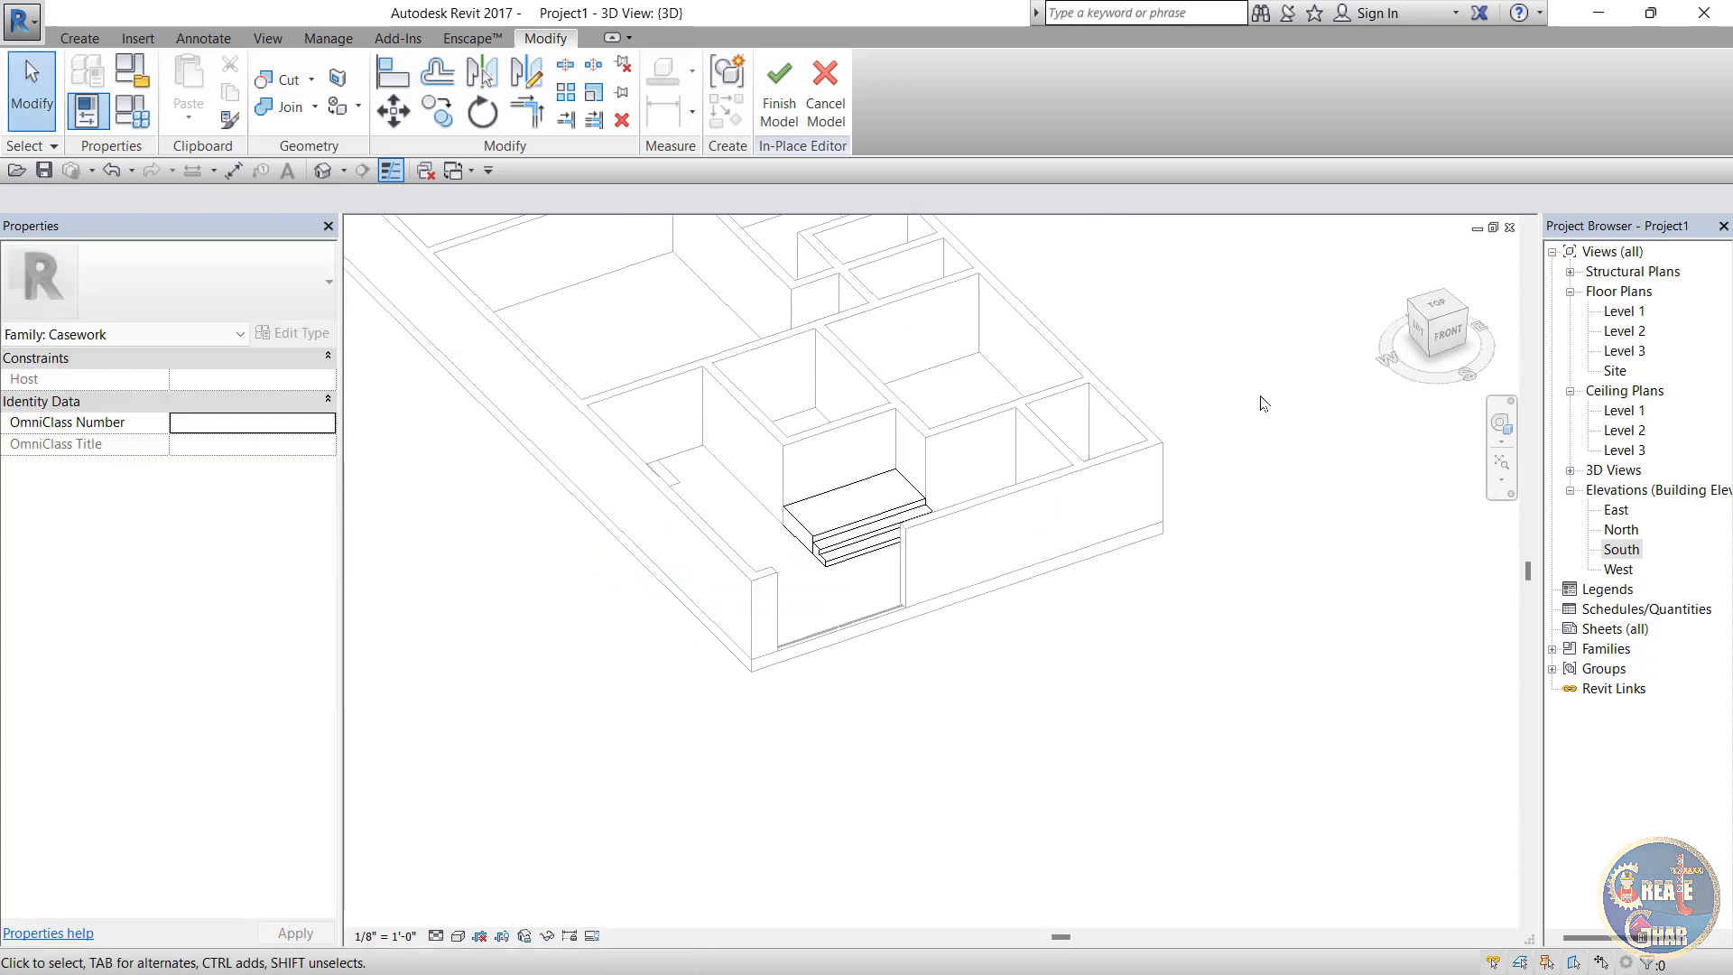
click(1433, 327)
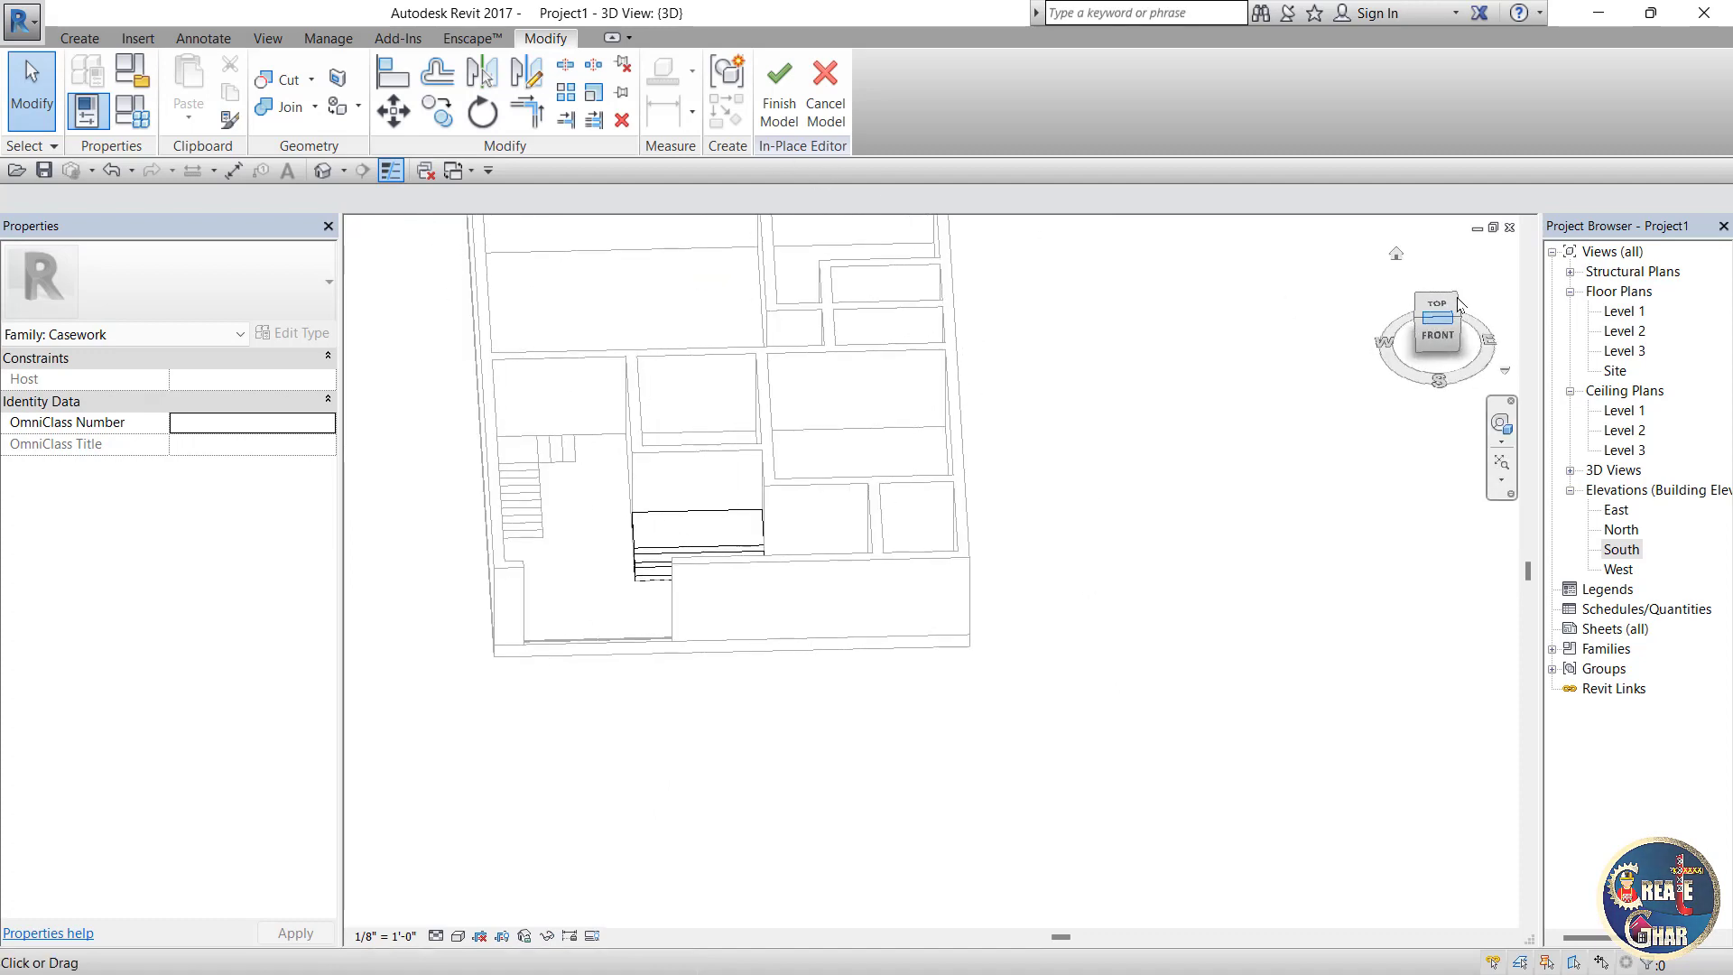
click(779, 90)
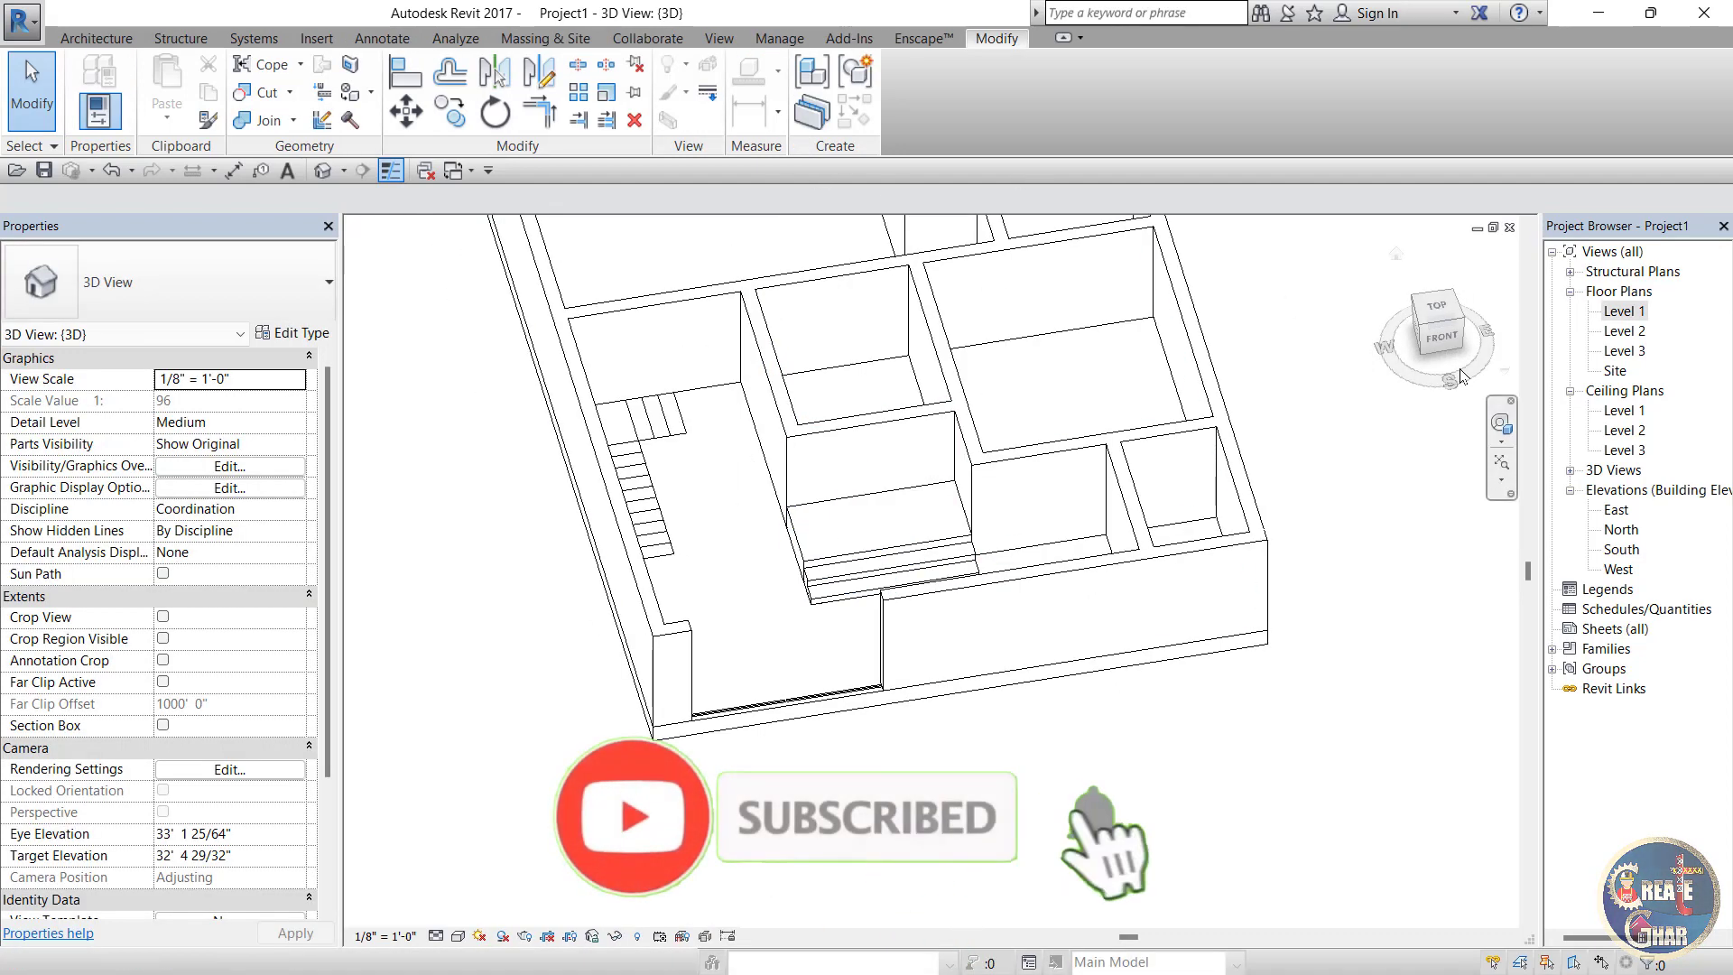
Step: Open the Level 2 floor plan and start a Stair by Component for the L-shaped staircase
click(1449, 334)
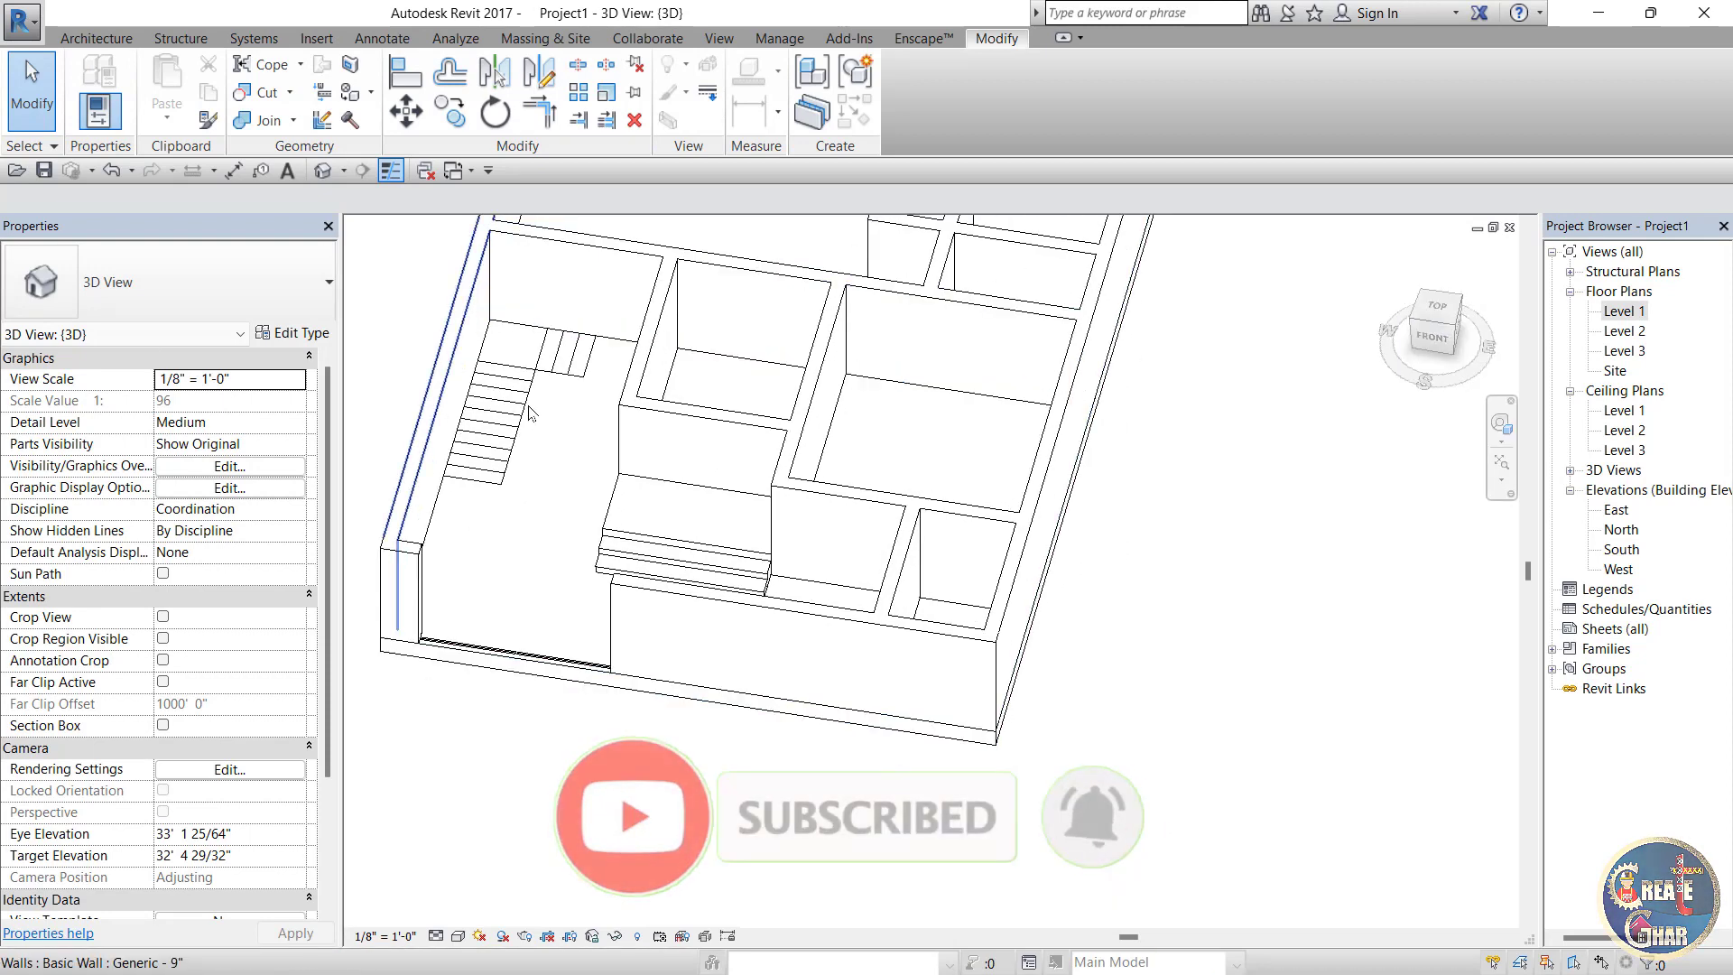
double_click(1628, 332)
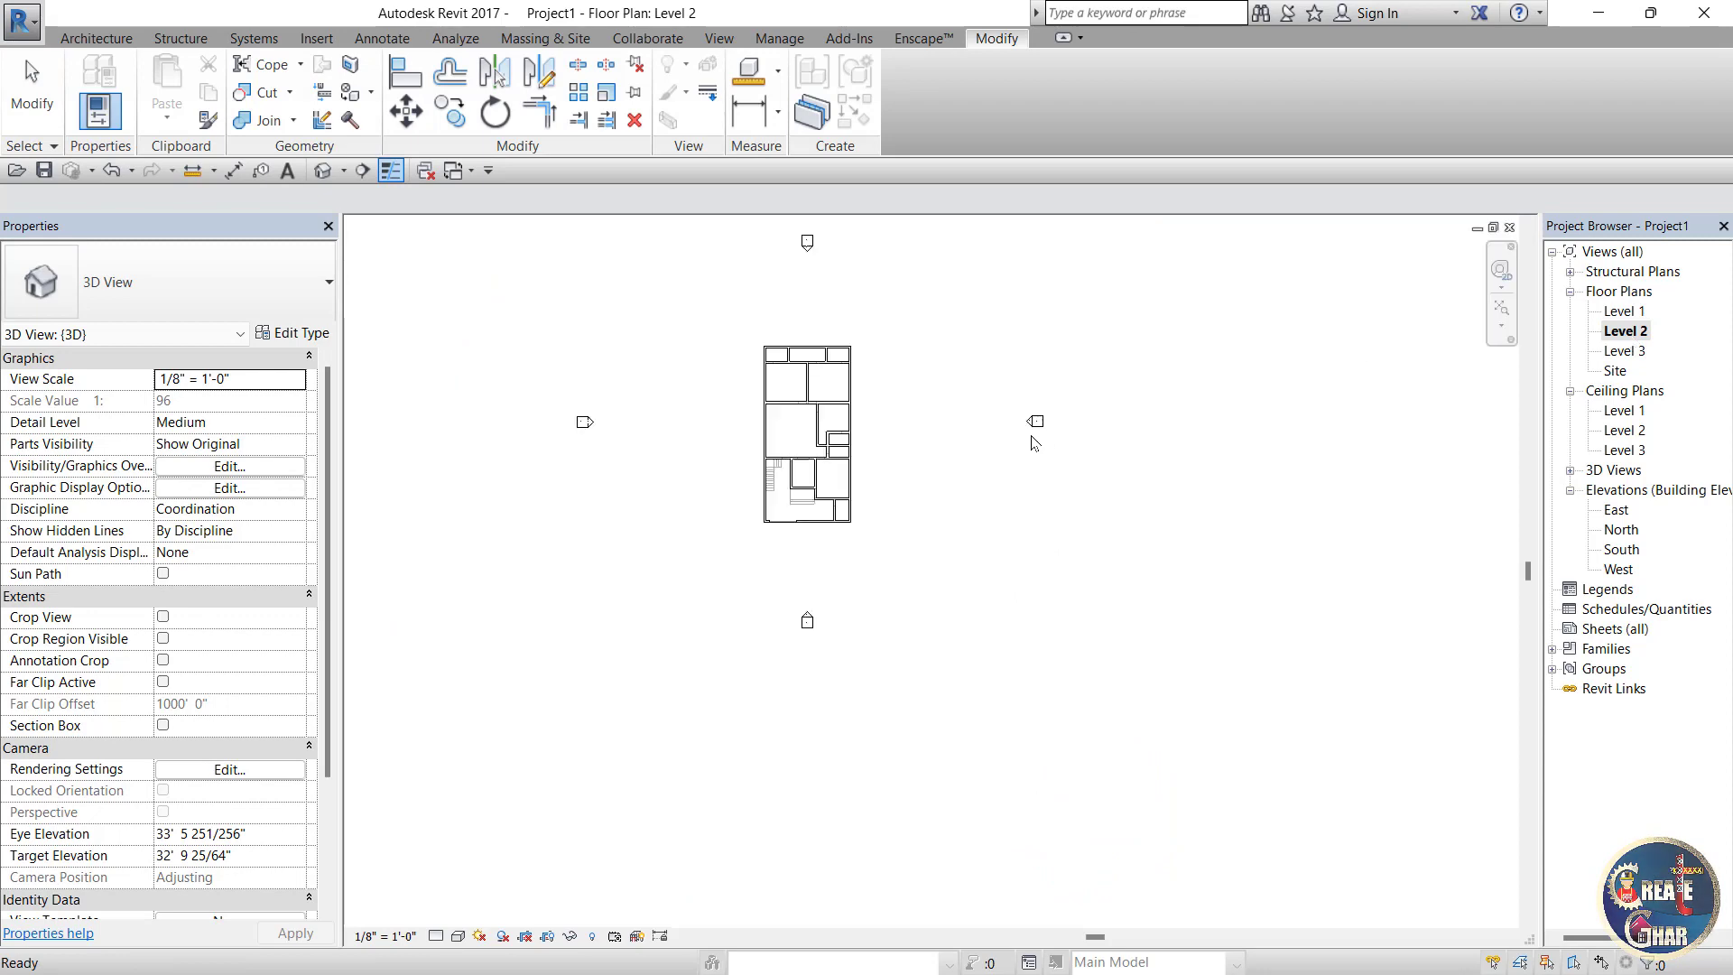
scroll(833, 469, up, 10)
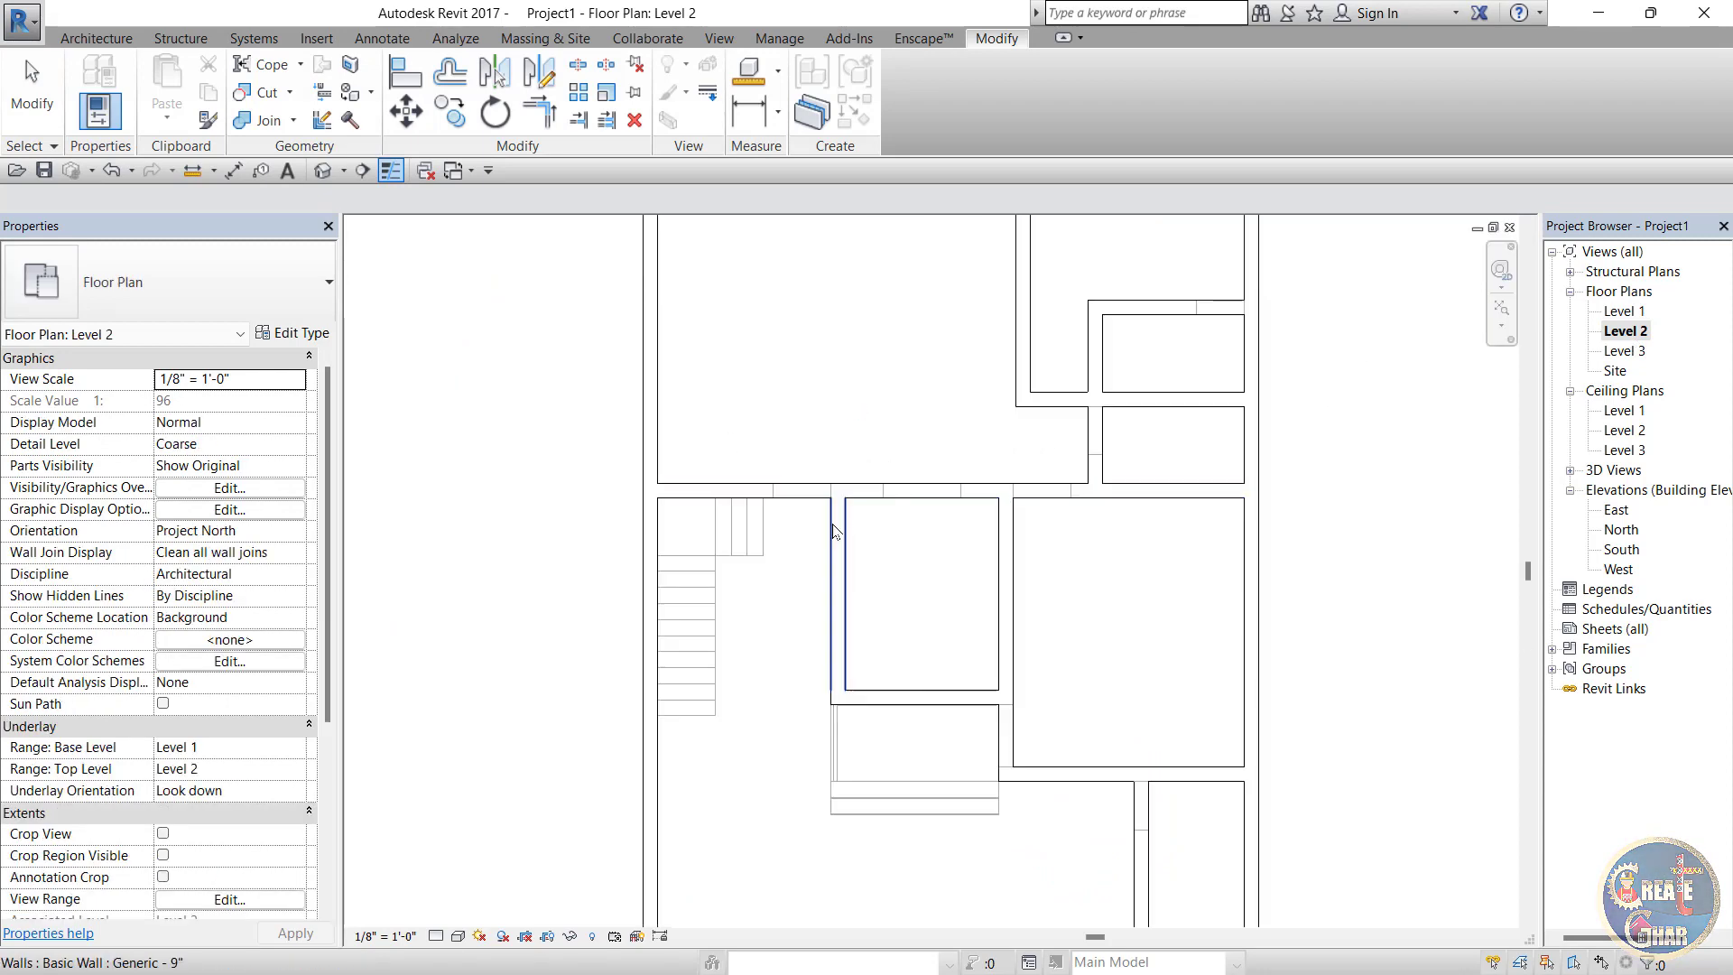
scroll(833, 470, down, 2)
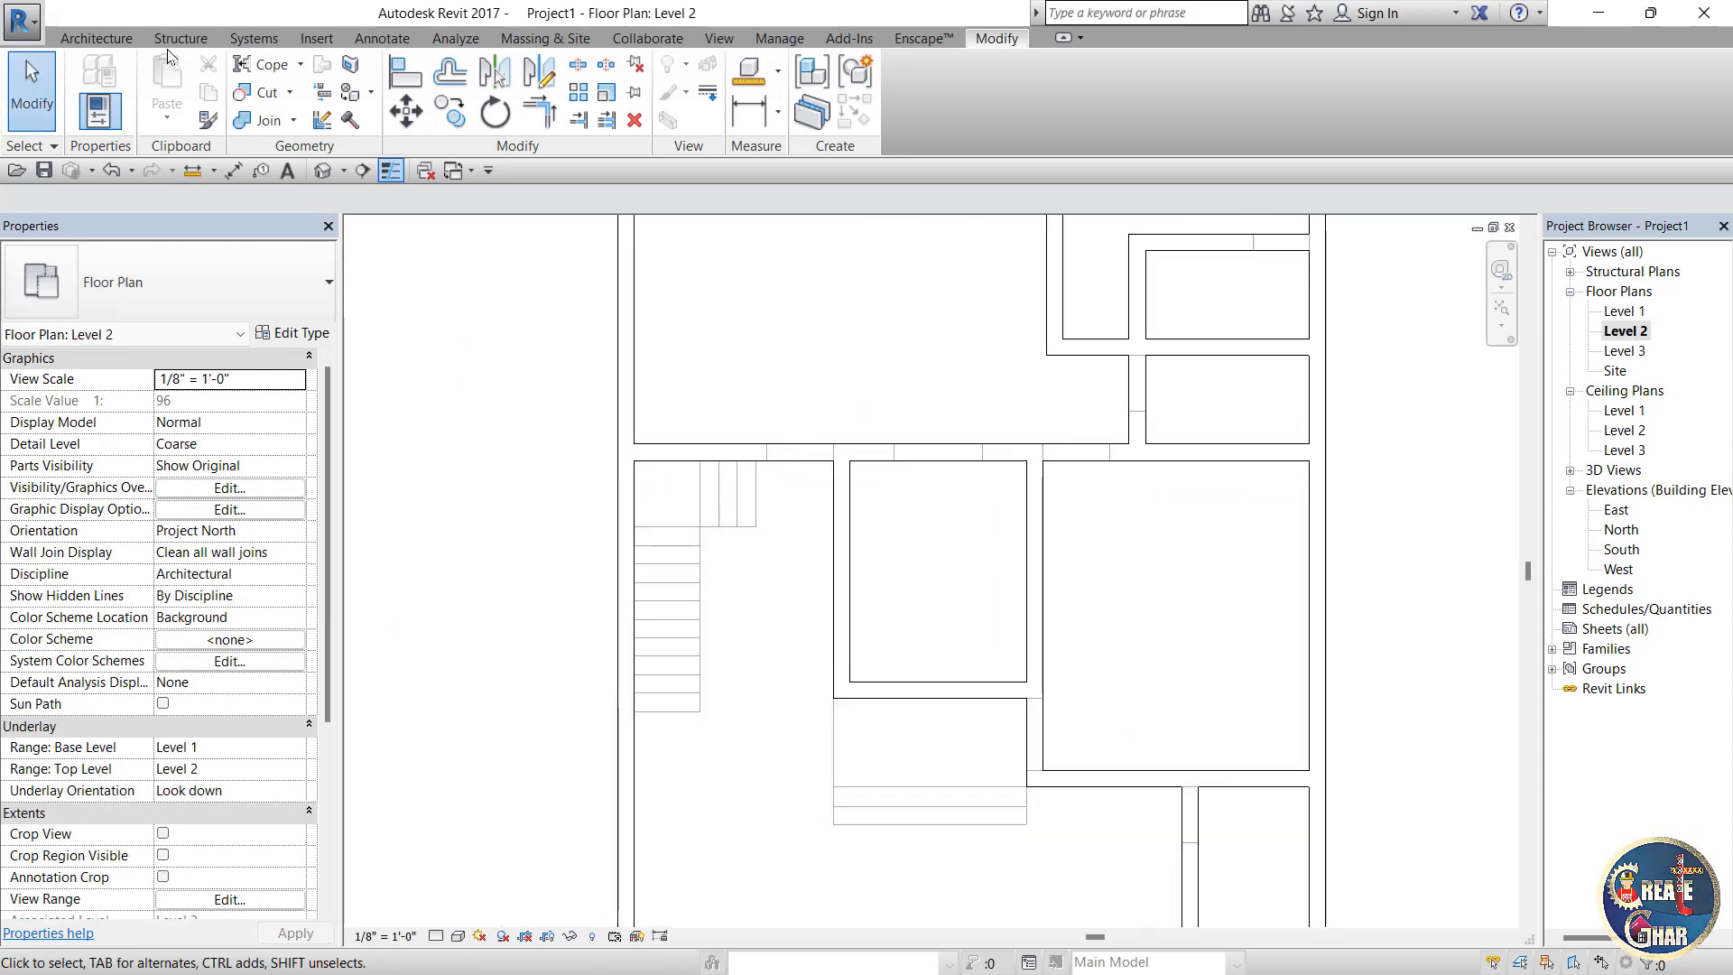
click(102, 40)
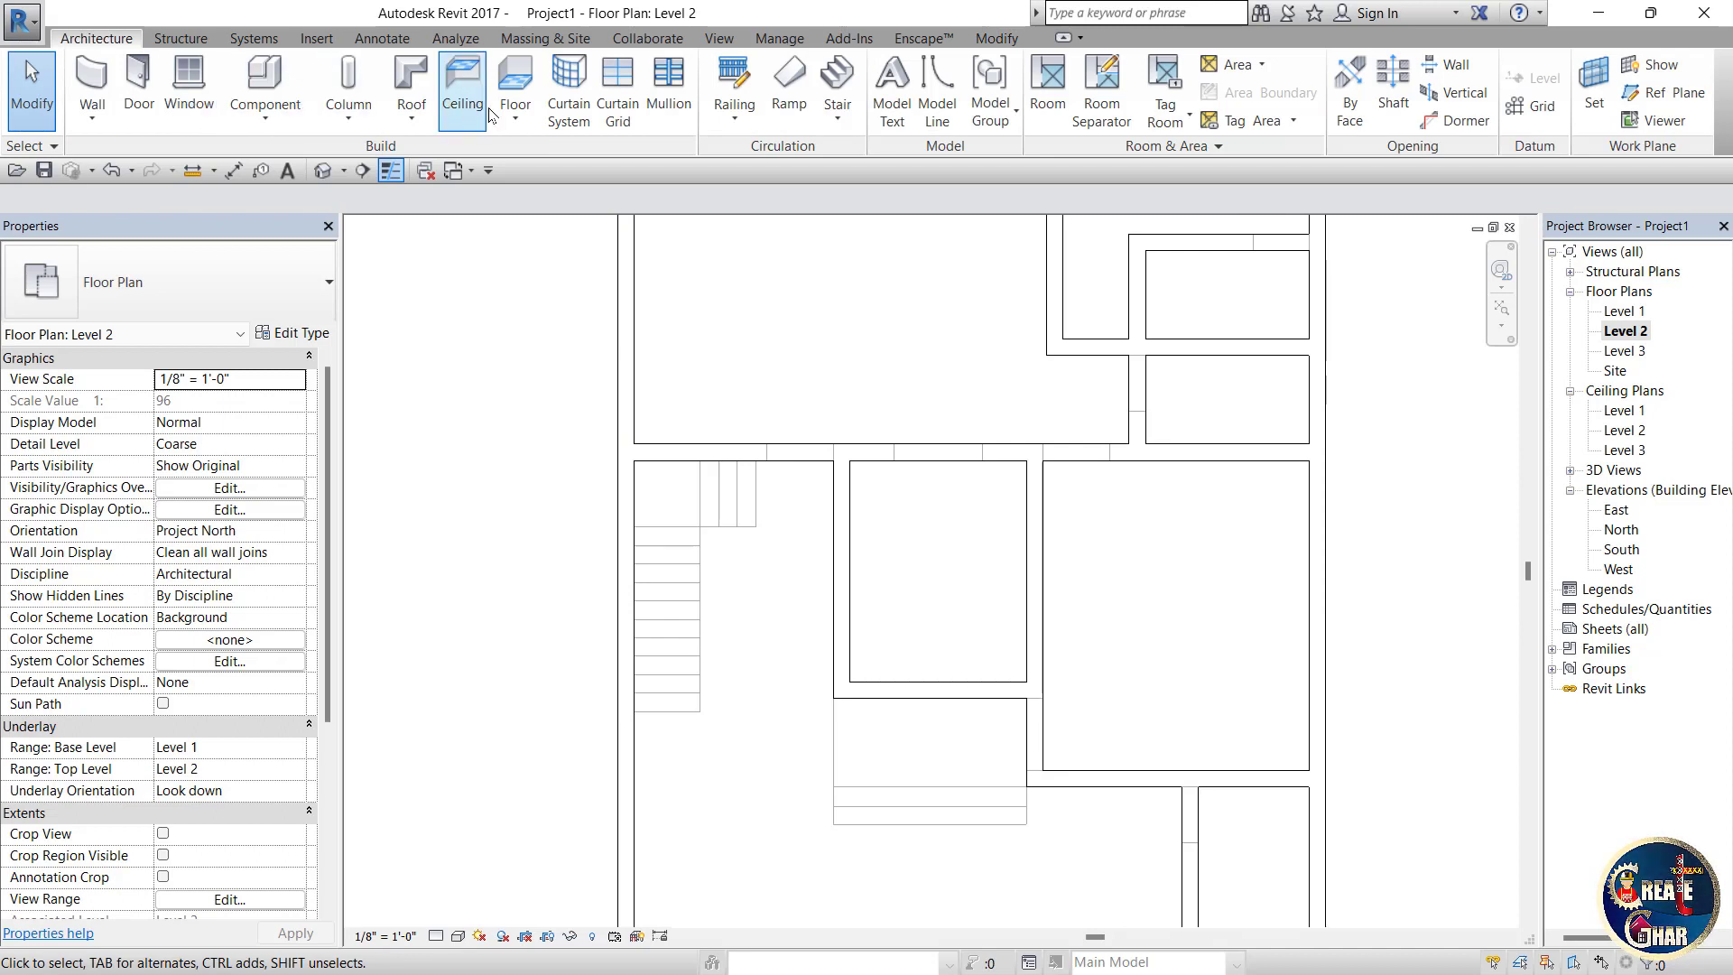
click(843, 123)
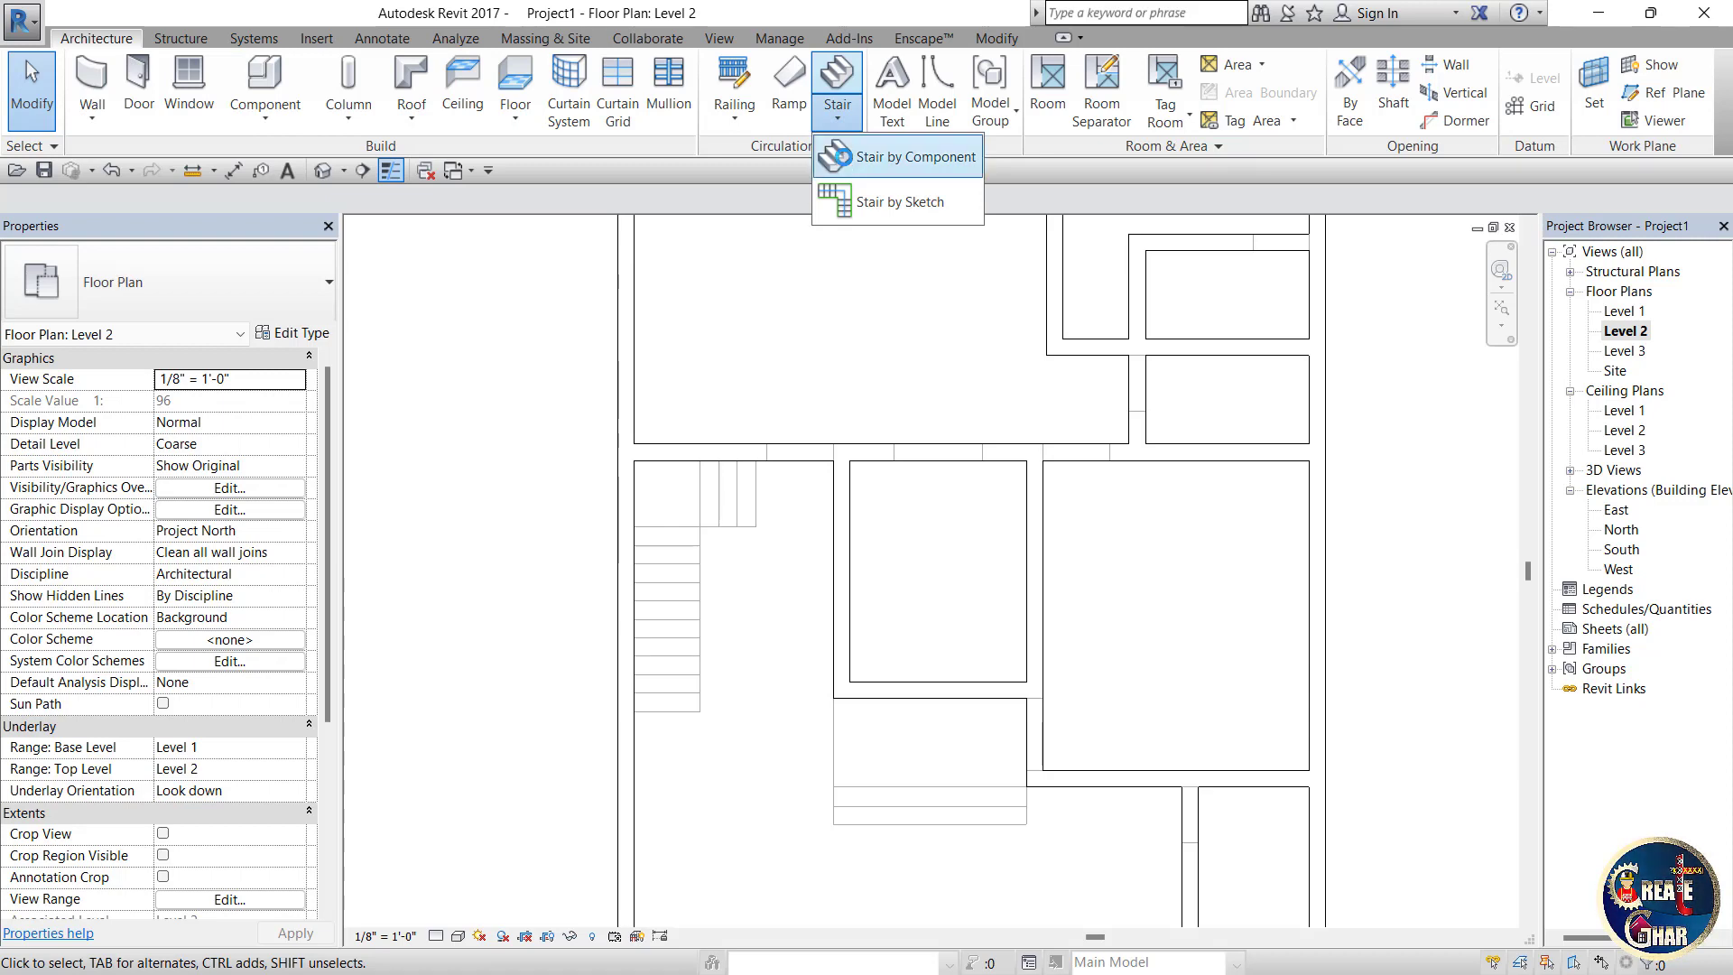
click(913, 157)
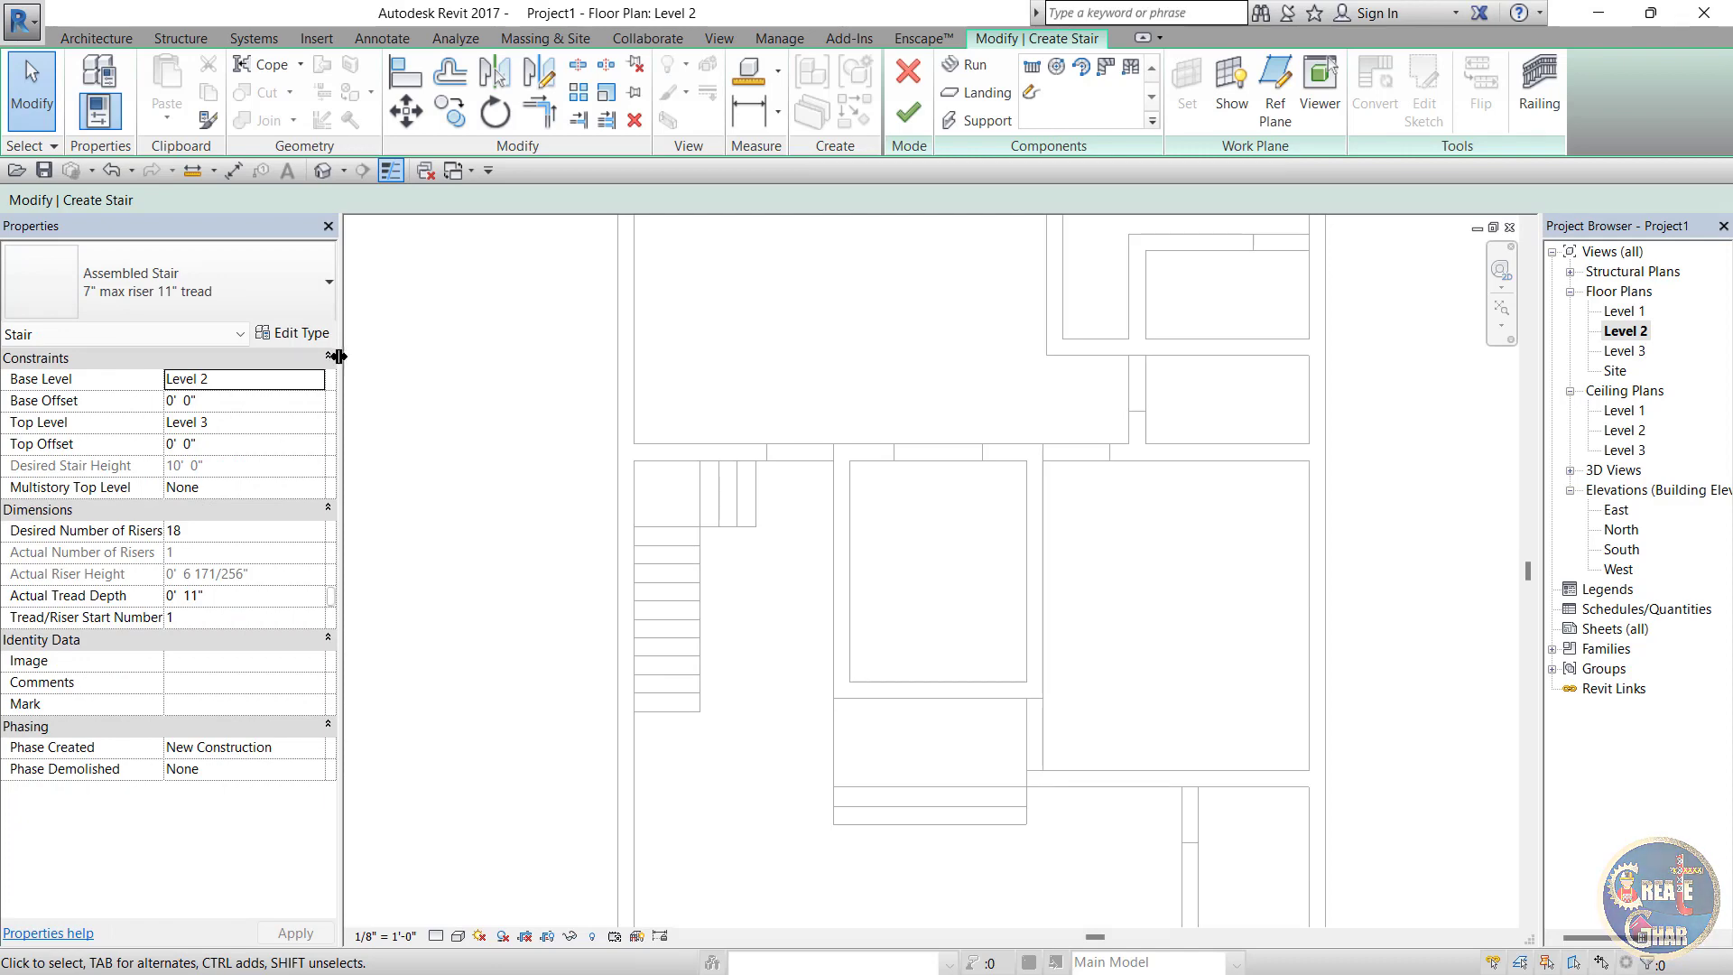
Step: Set the stair type's maximum riser height to 0' 8" and its minimum tread depth to 10"
click(282, 339)
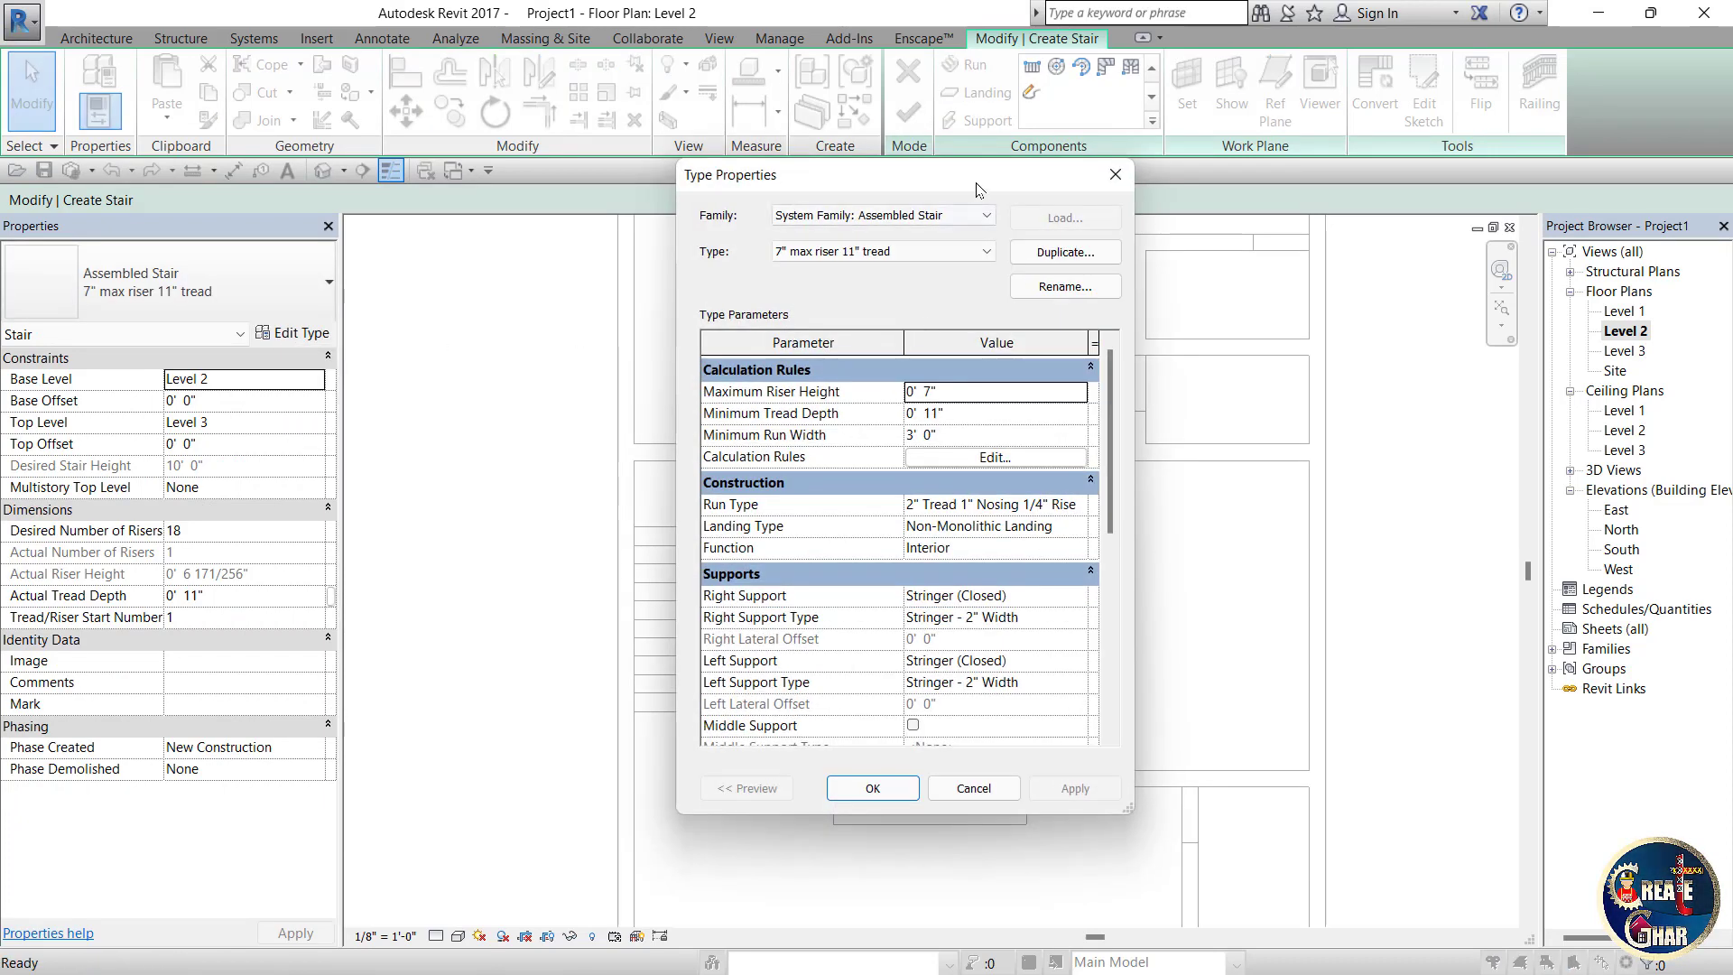
drag(977, 185, 1004, 195)
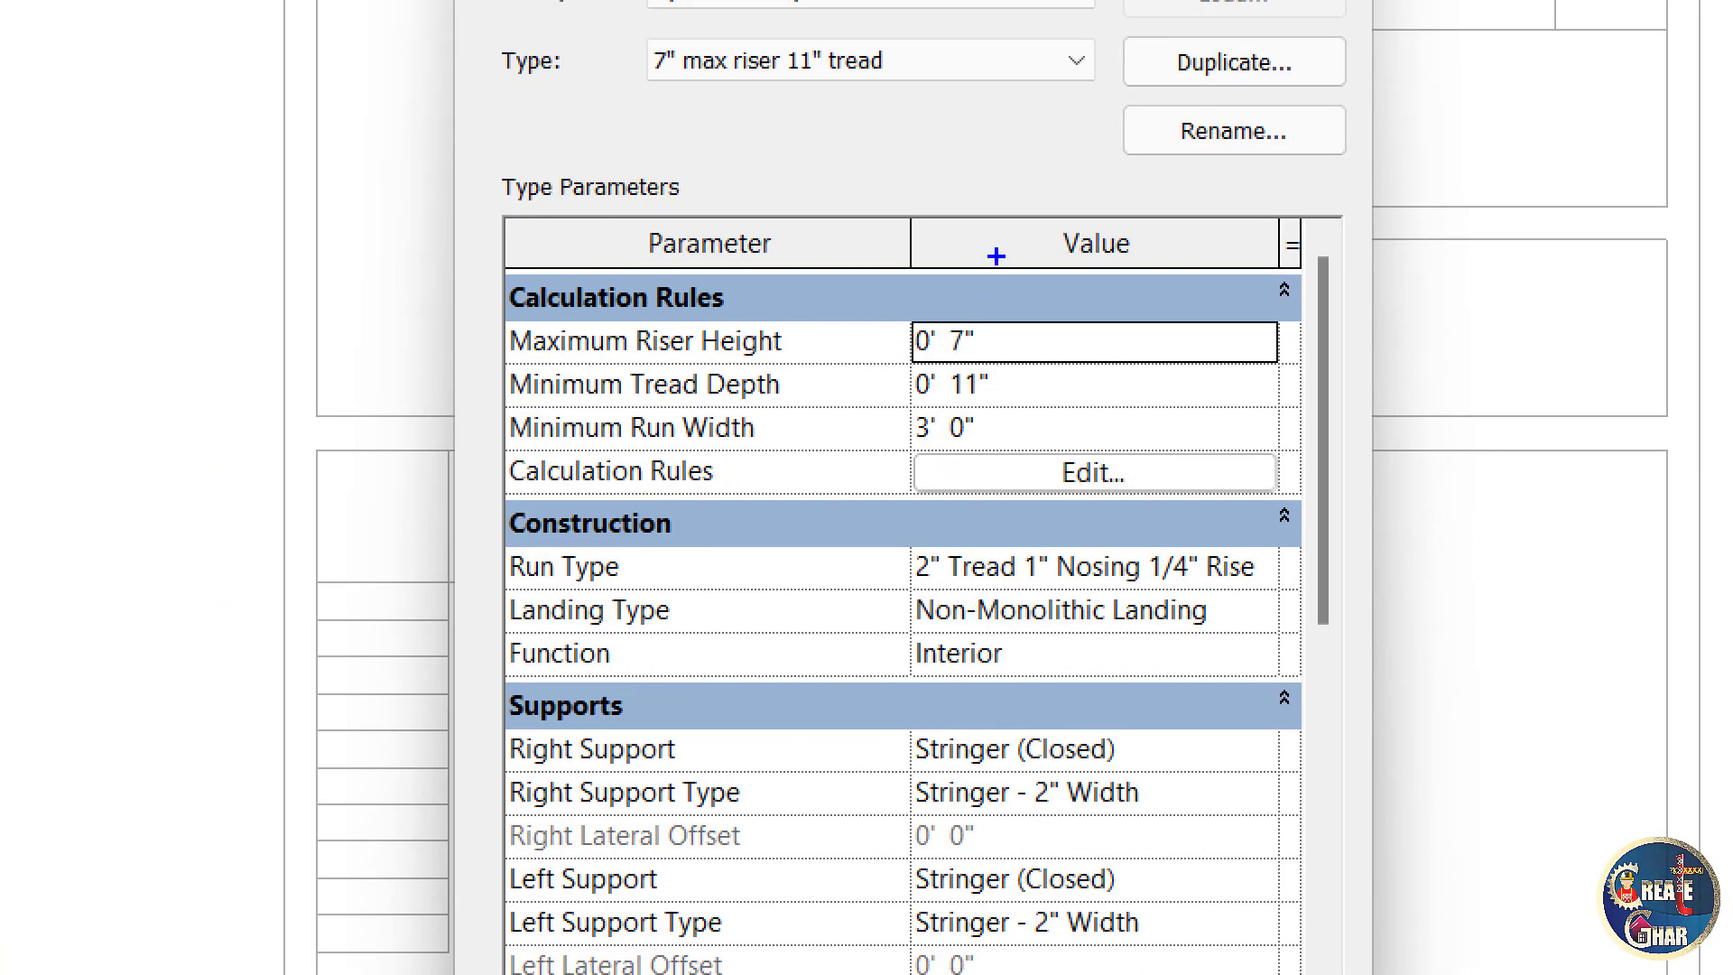
mouse_move(996, 257)
mouse_down()
mouse_move(794, 441)
mouse_move(1255, 313)
mouse_move(903, 163)
mouse_up()
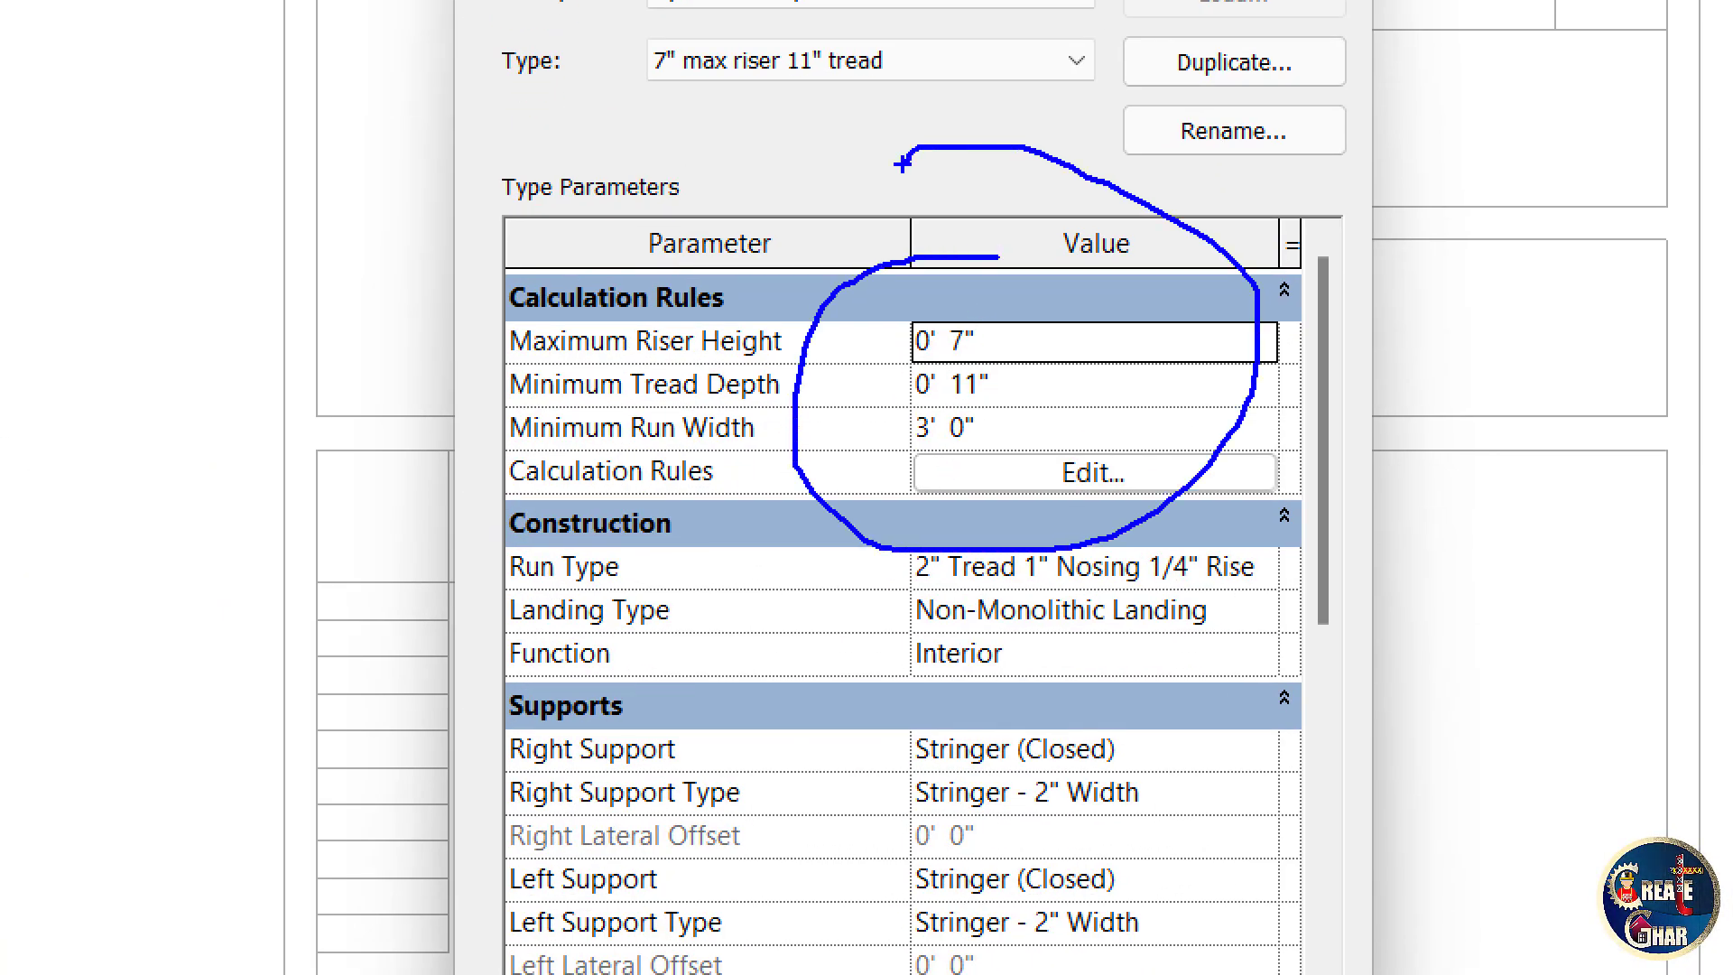
key(Escape)
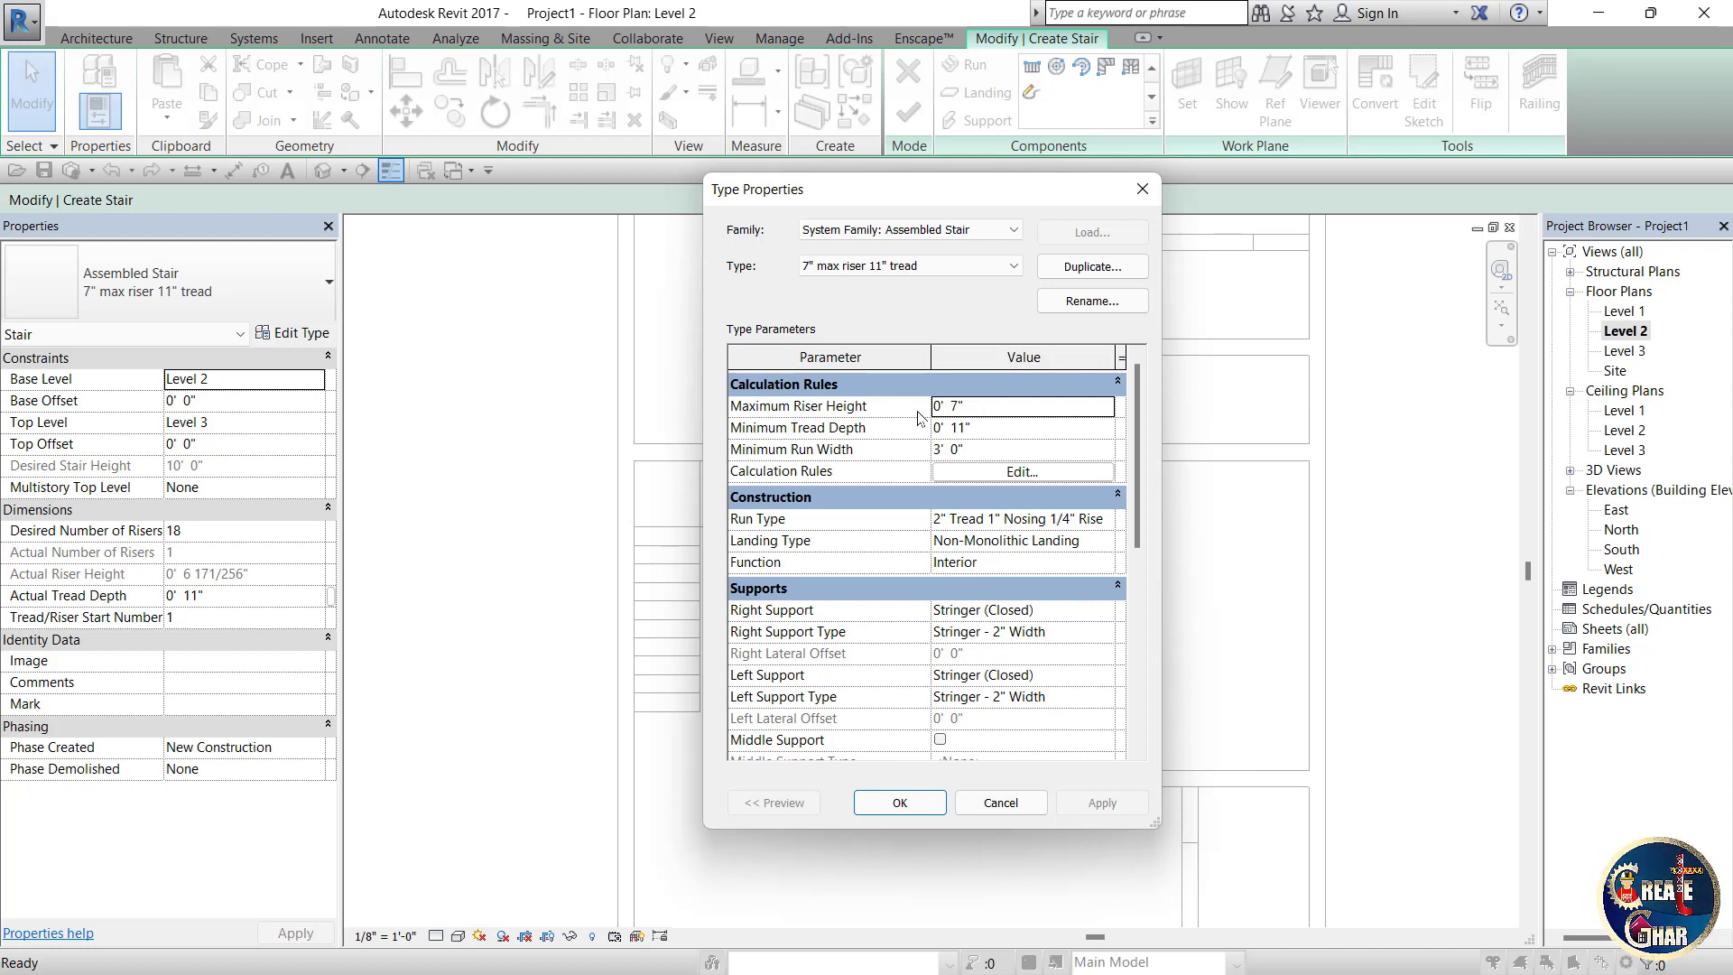
click(988, 413)
click(997, 437)
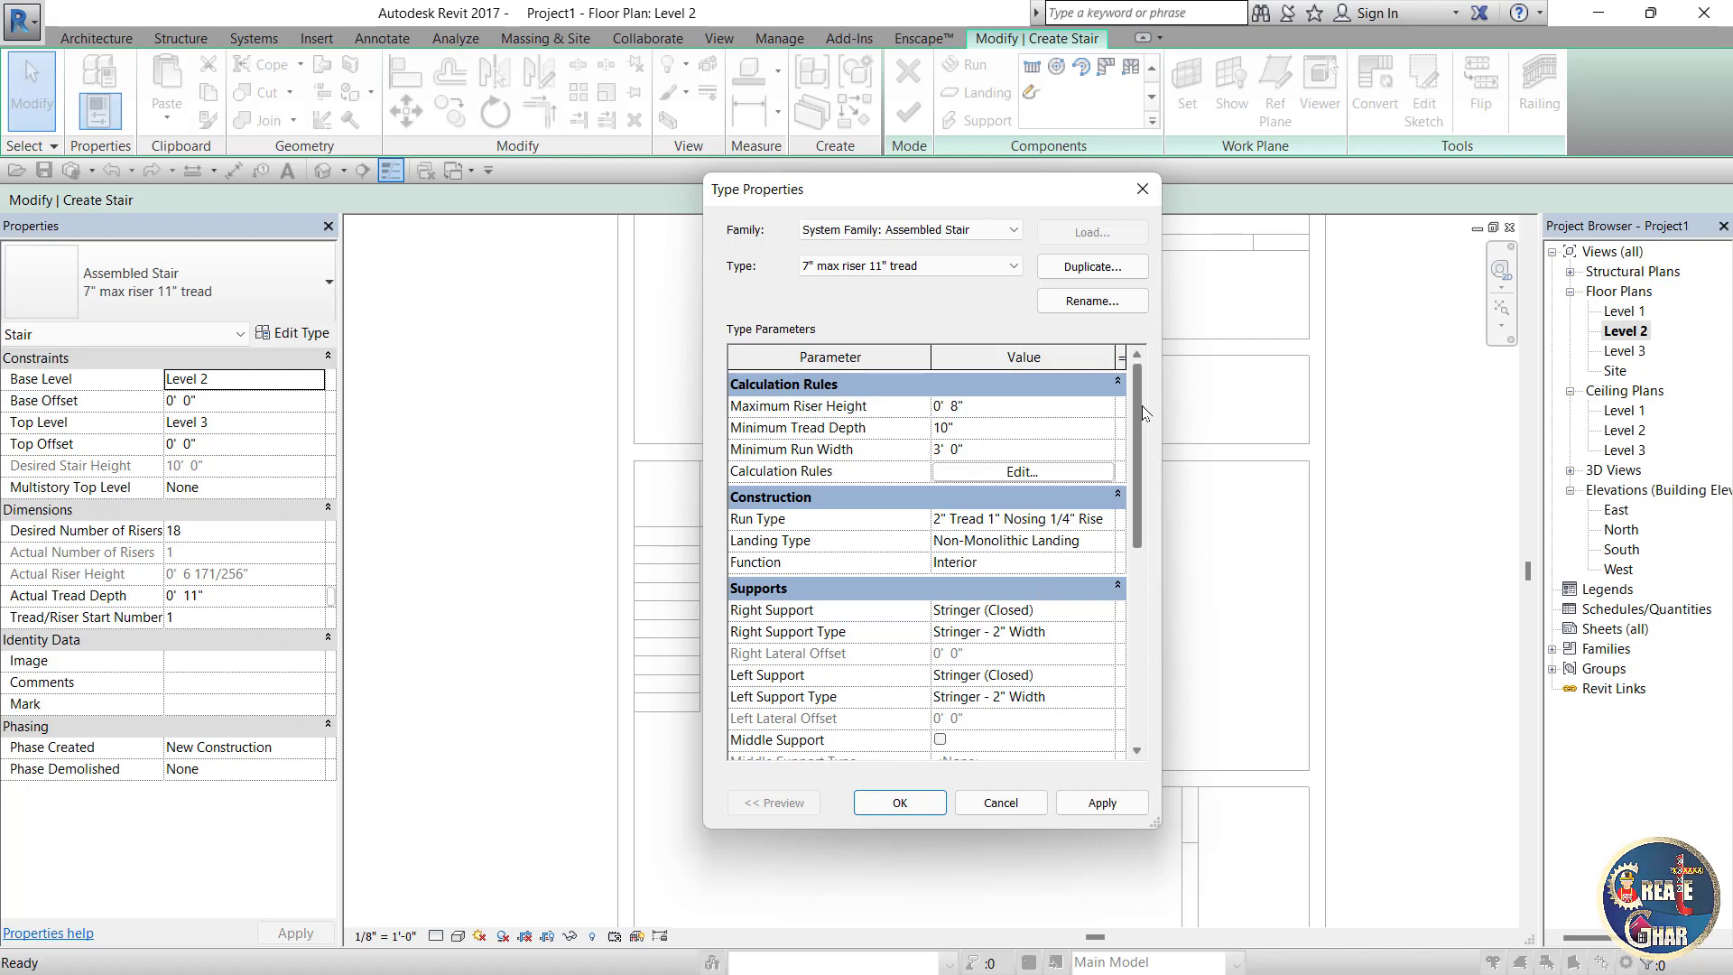
mouse_move(1143, 413)
mouse_down()
mouse_move(1143, 442)
mouse_move(1143, 408)
mouse_up()
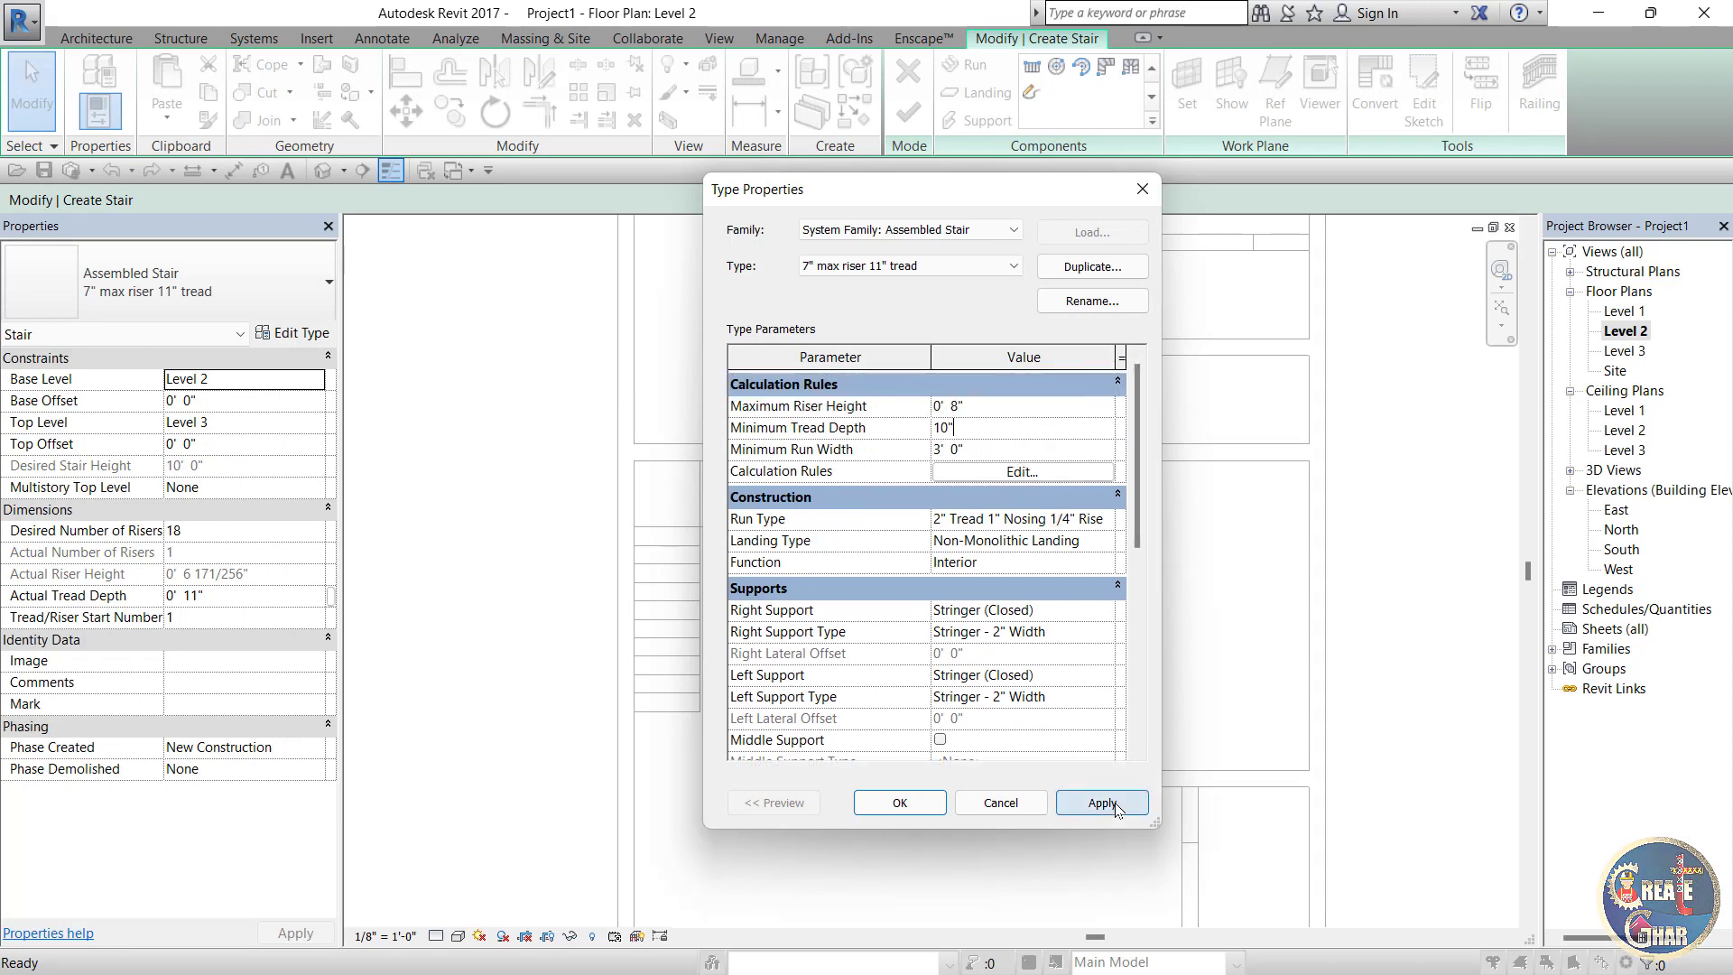
click(898, 802)
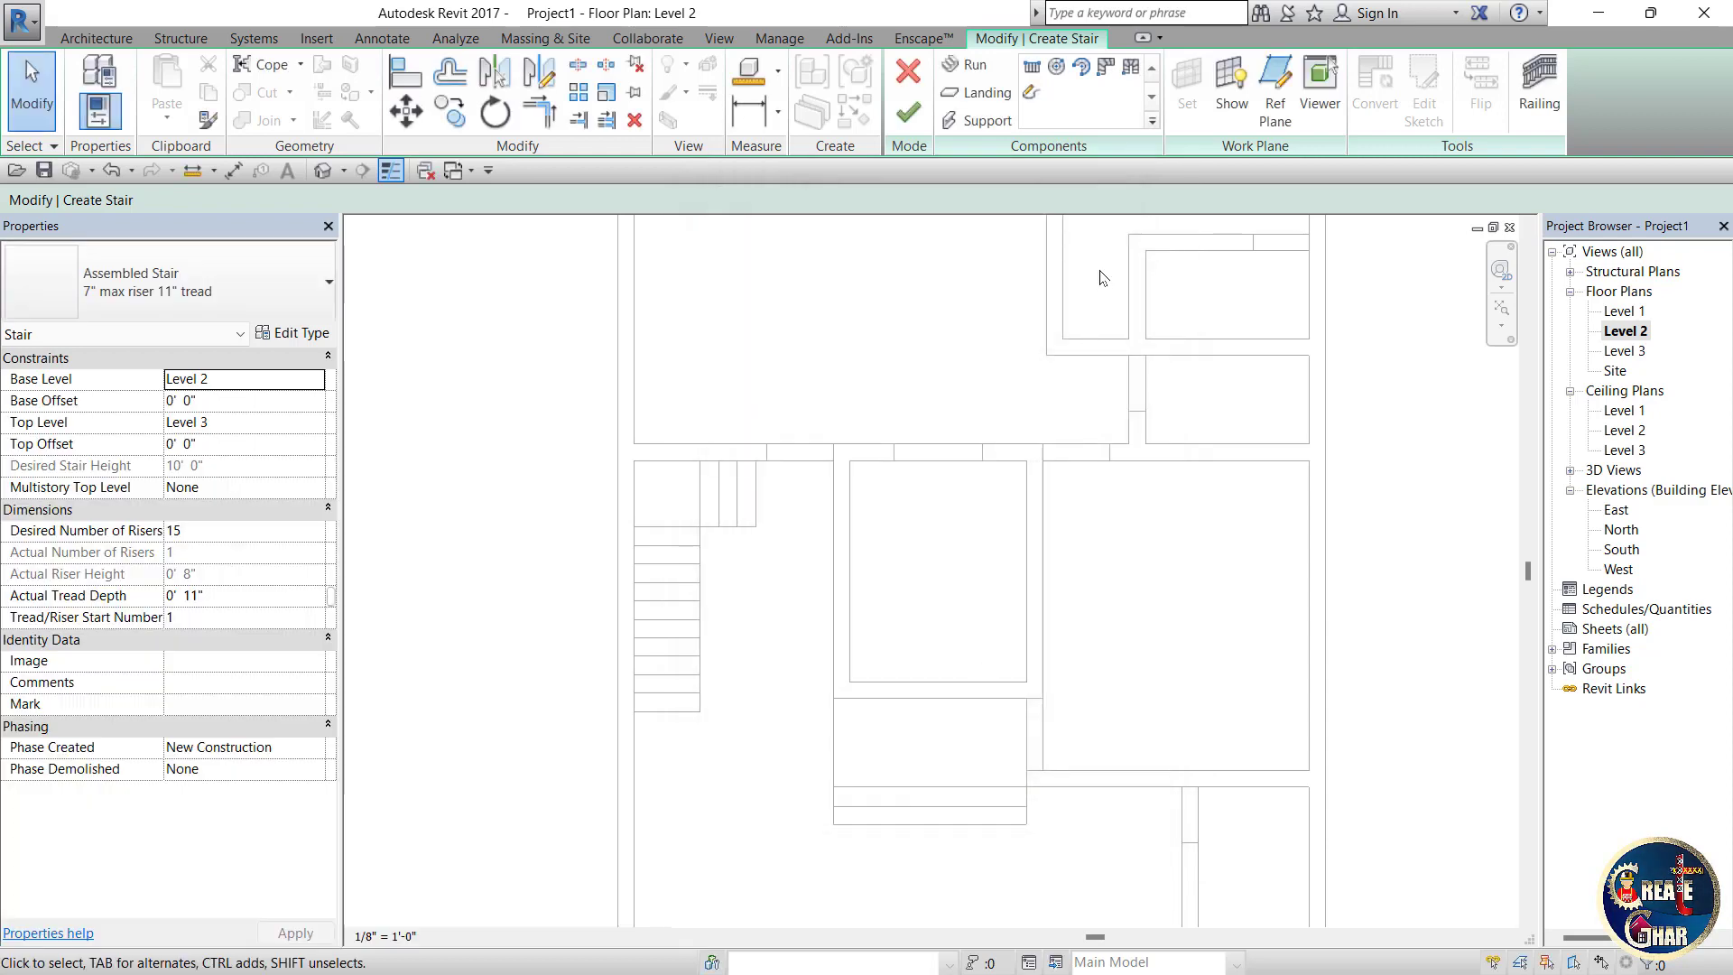
Step: Start a sketched run and draw its inner boundary along the short flight's edge, then 8'-4" along the long flight
click(1031, 94)
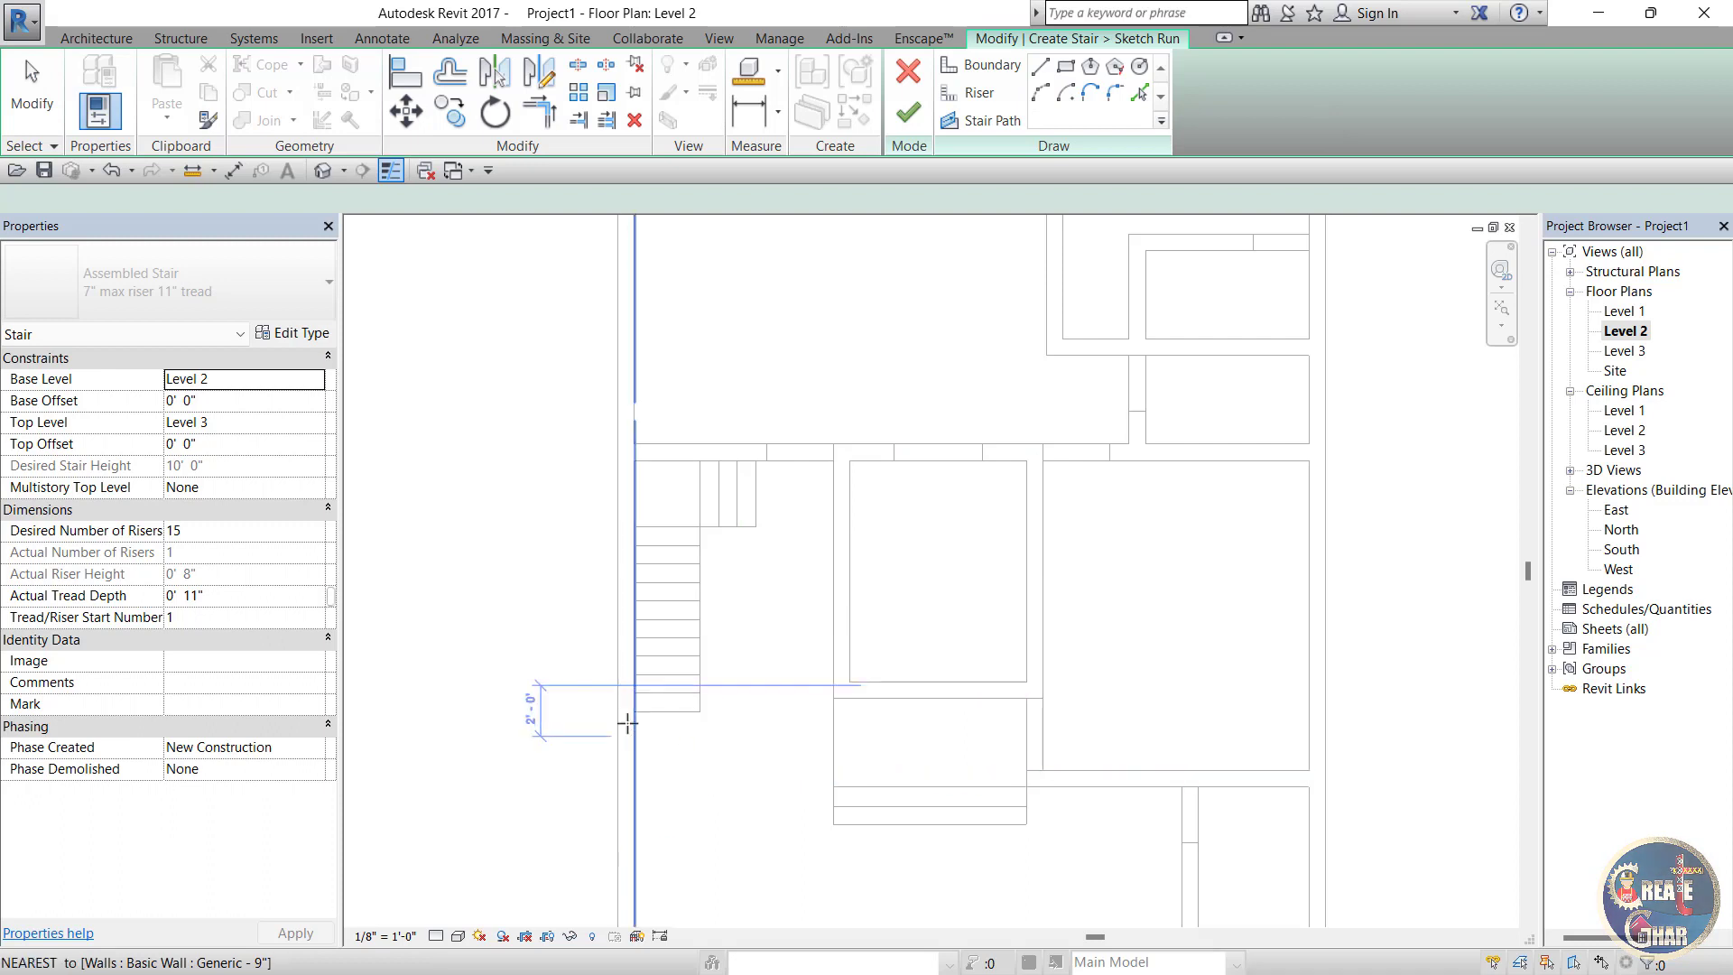
scroll(628, 722, up, 2)
scroll(628, 723, up, 1)
middle_drag(627, 723, 682, 715)
click(985, 73)
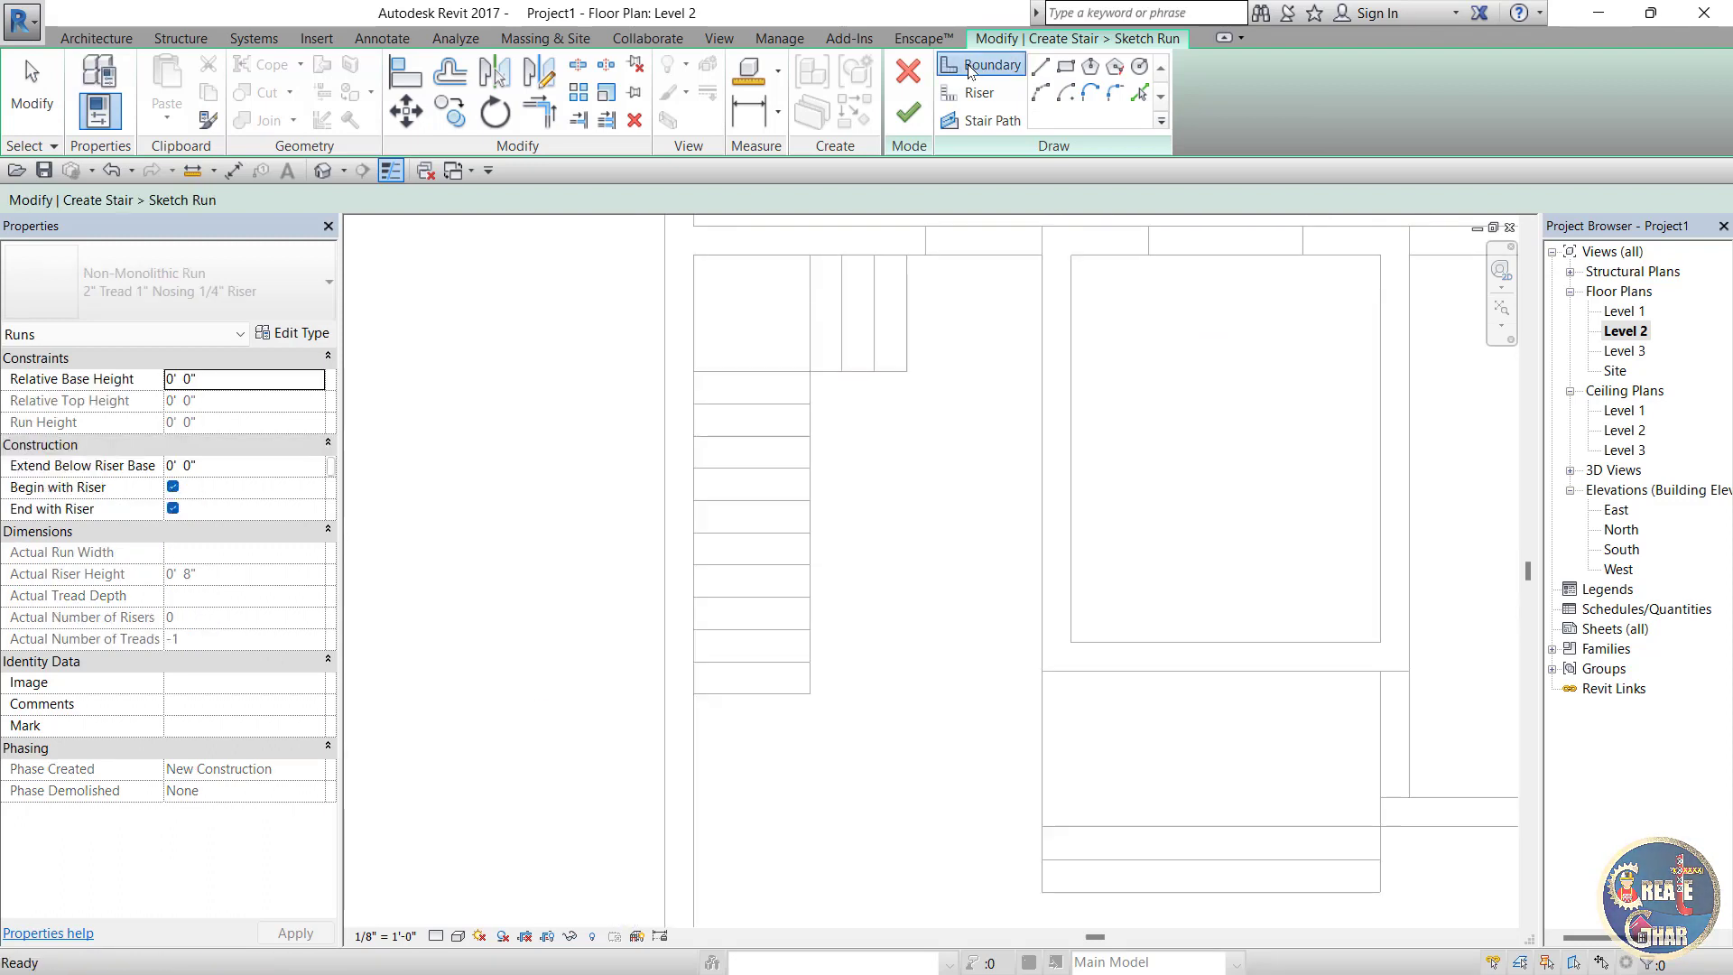
click(1039, 69)
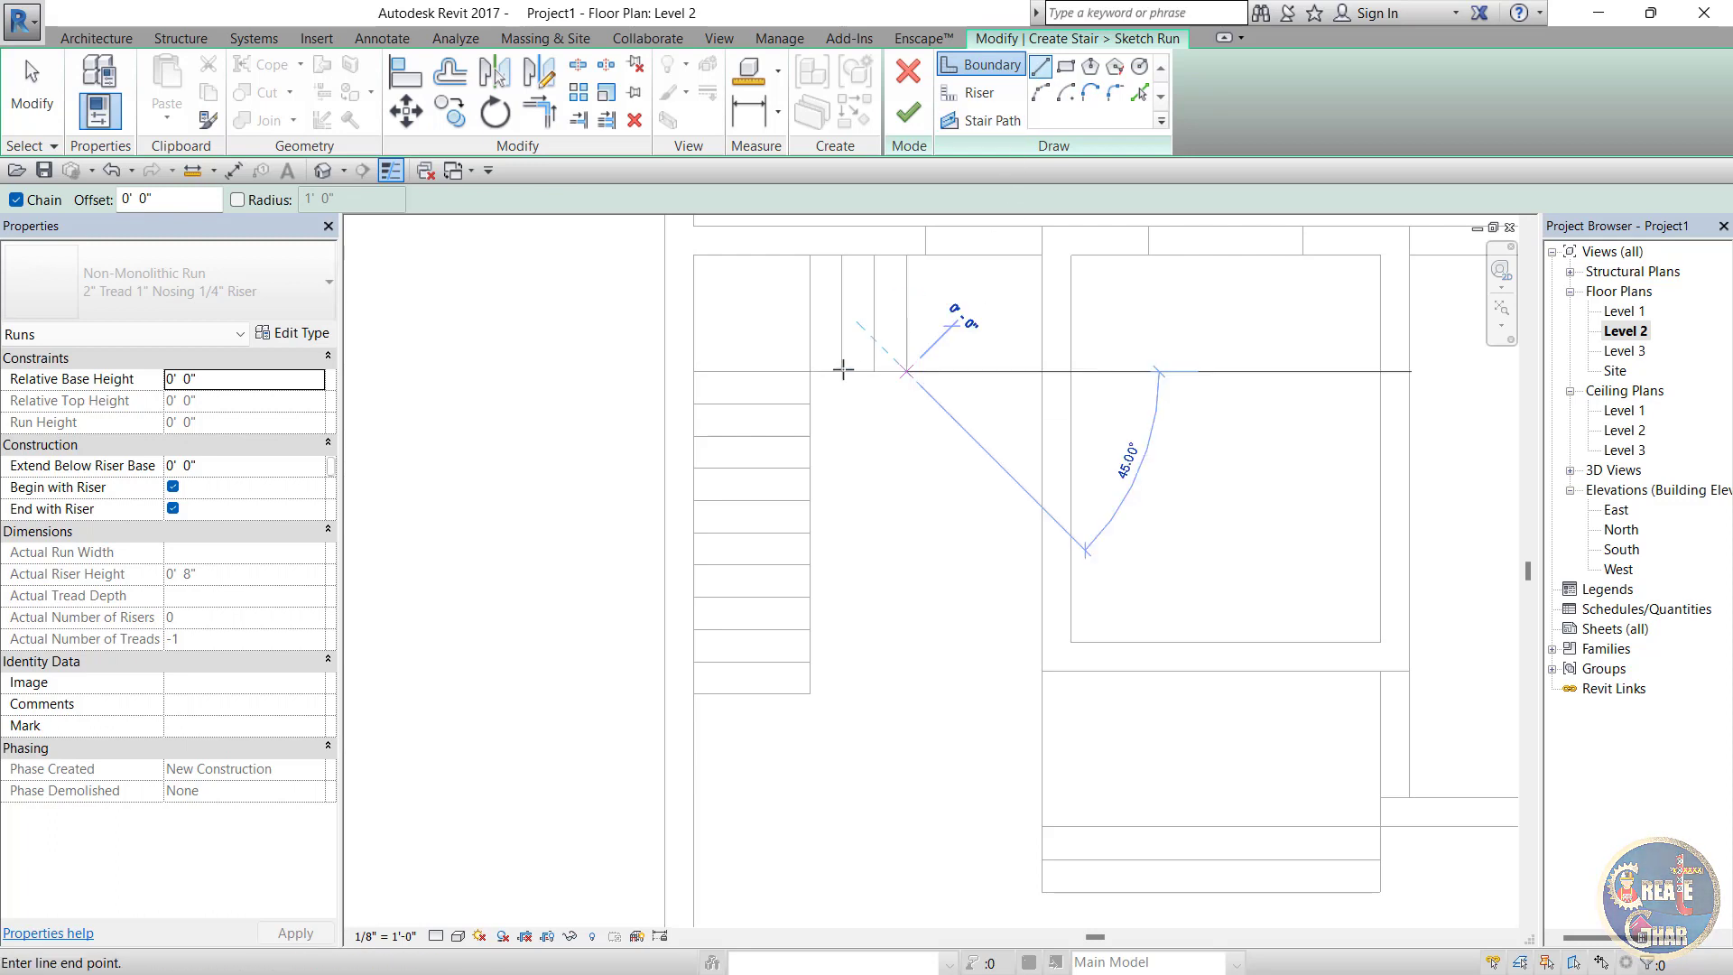
click(810, 371)
click(811, 695)
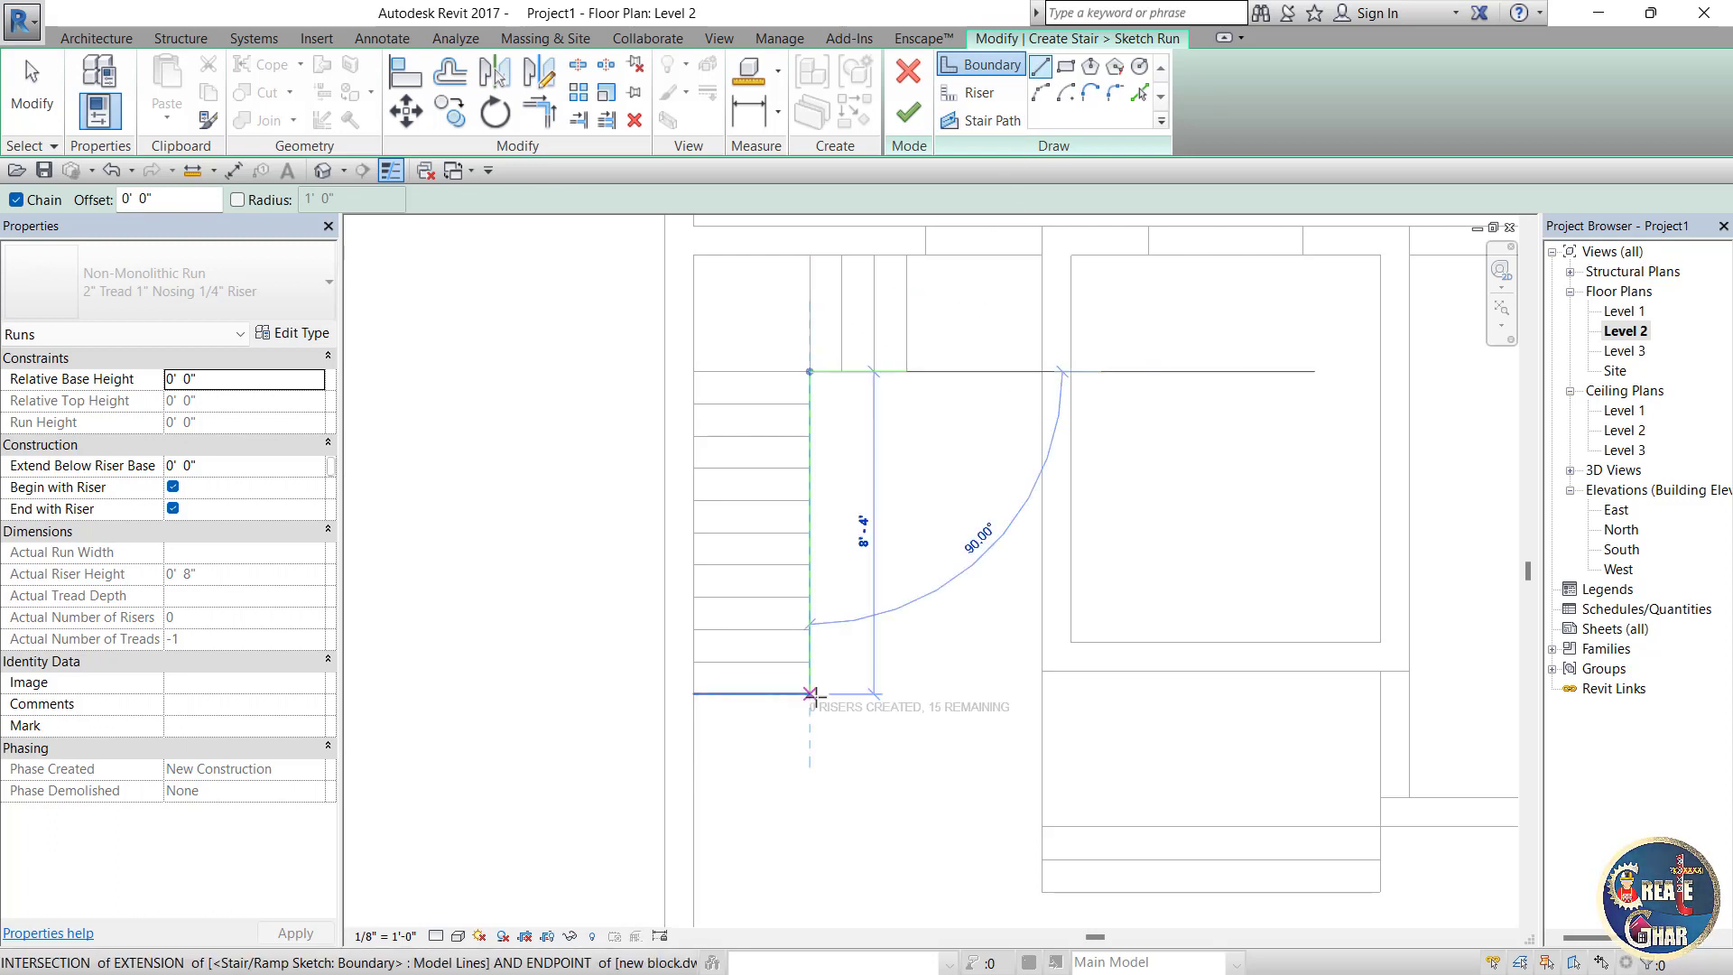
key(Escape)
key(Escape)
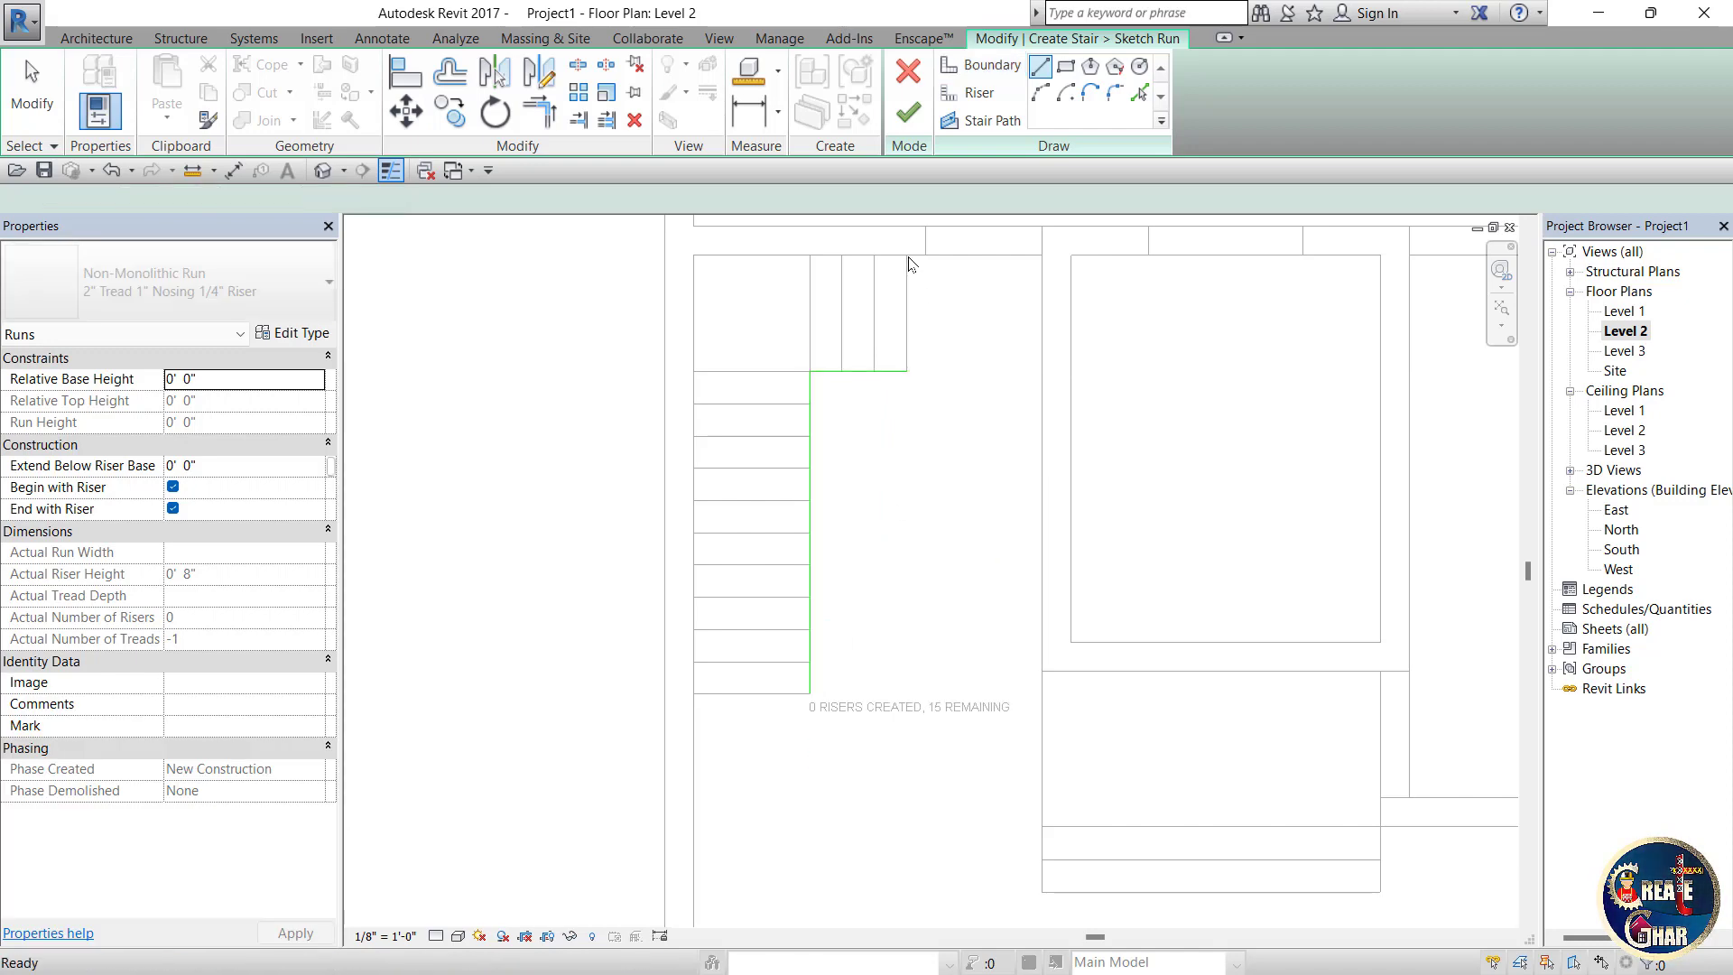
Step: Draw the run's outer boundary along the walls, from the short flight's end through the corner and 11'-3" to the long flight's end
click(908, 256)
click(694, 256)
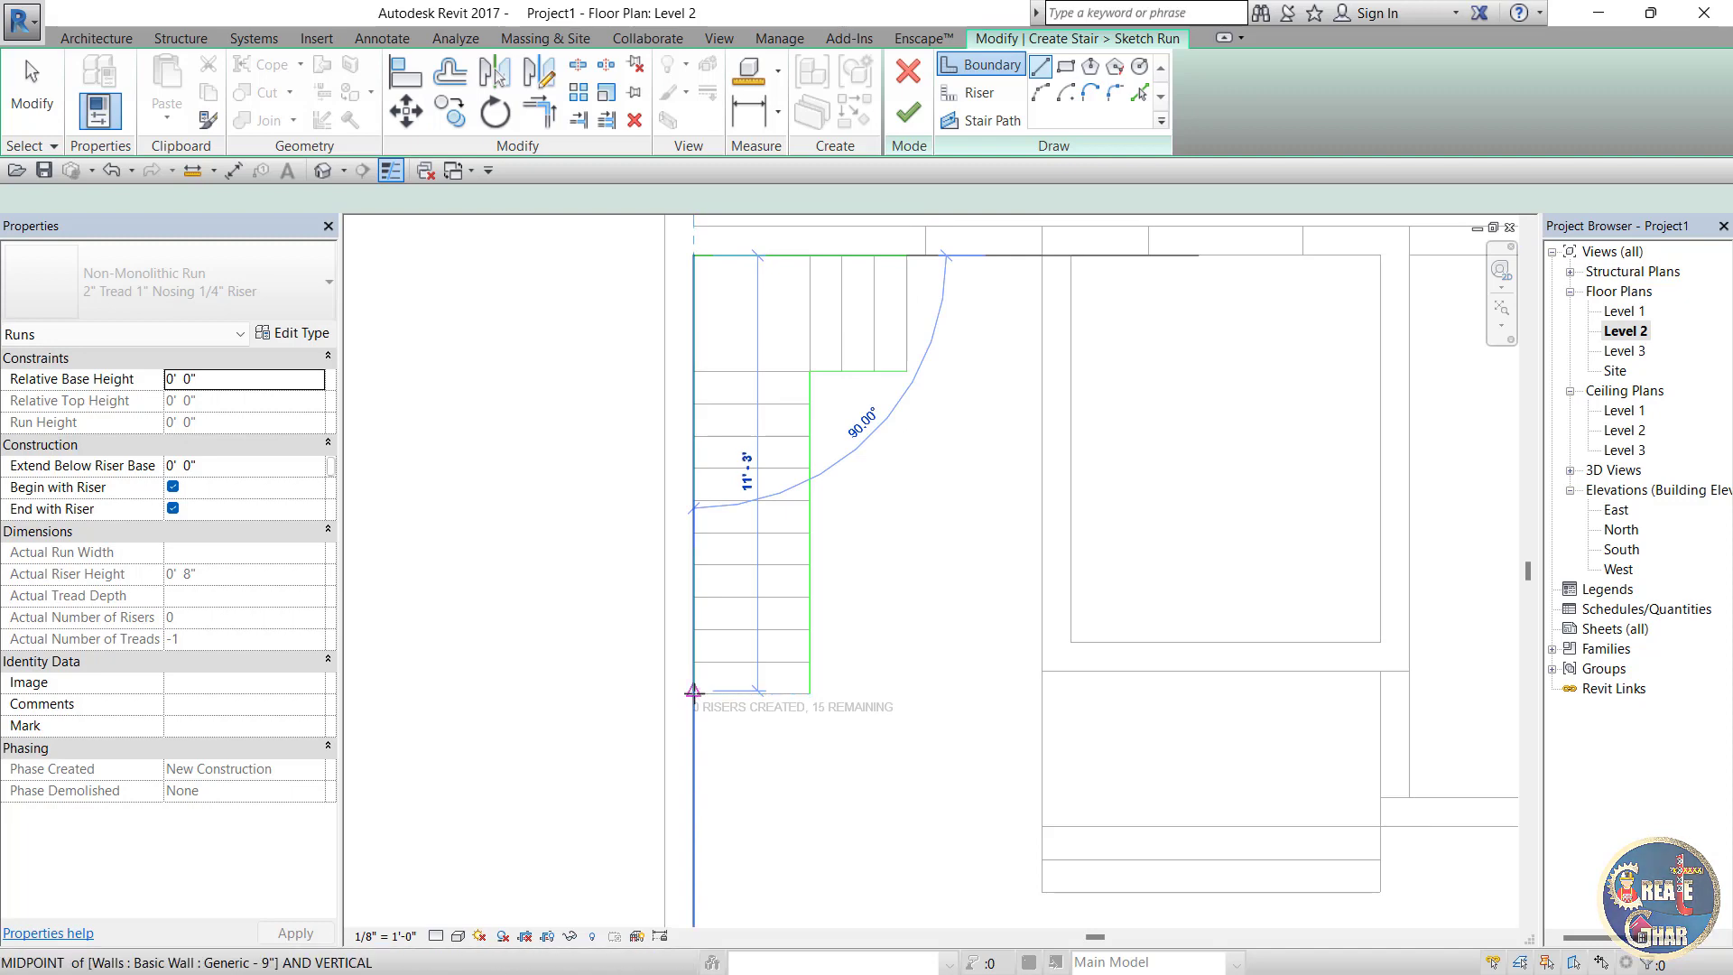
click(694, 691)
key(Escape)
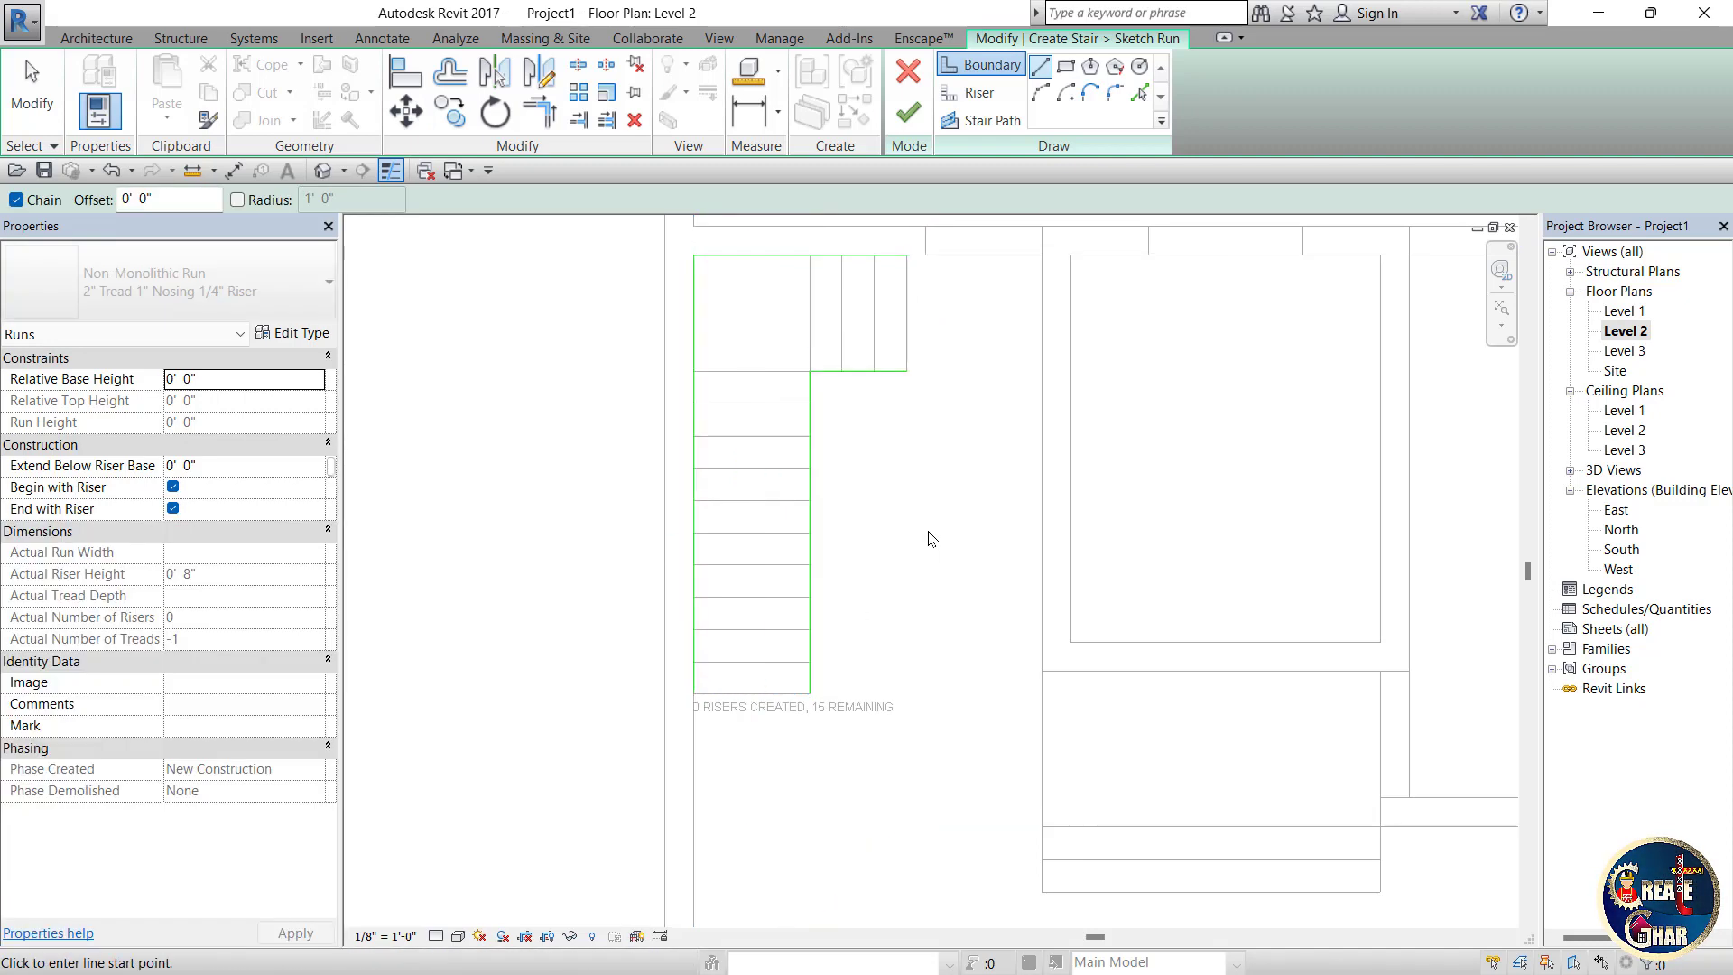
key(Escape)
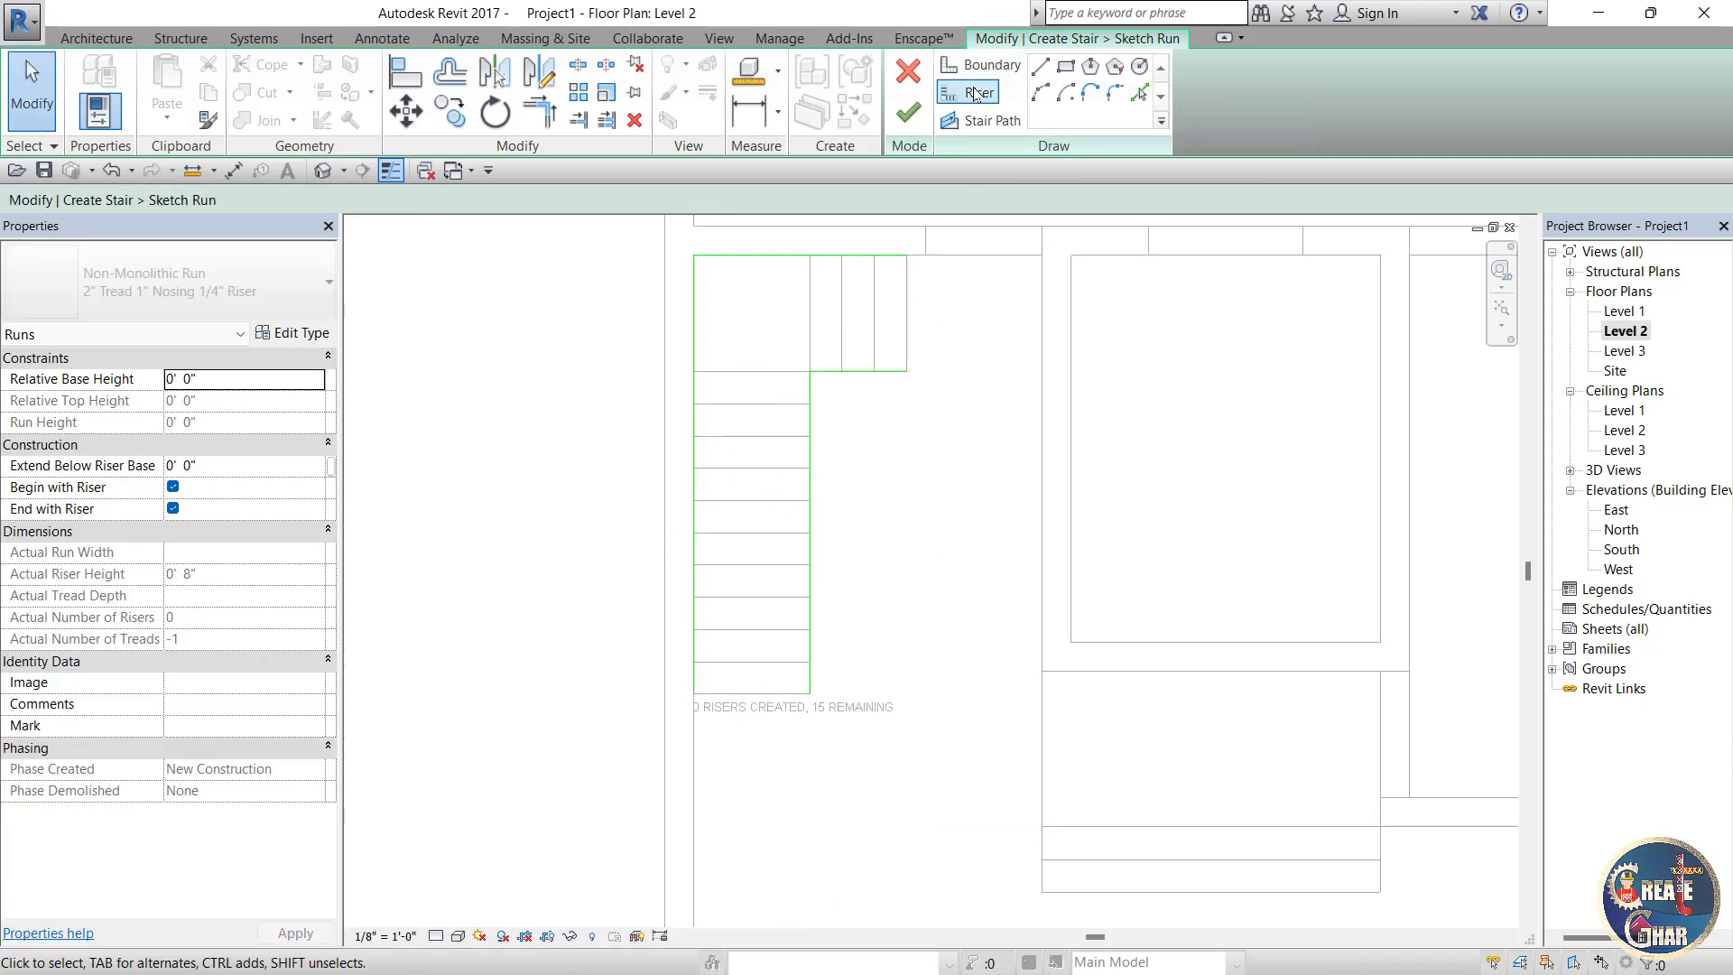
Step: Pick the underlay's tread lines across the short and long flights as the run's risers
click(961, 93)
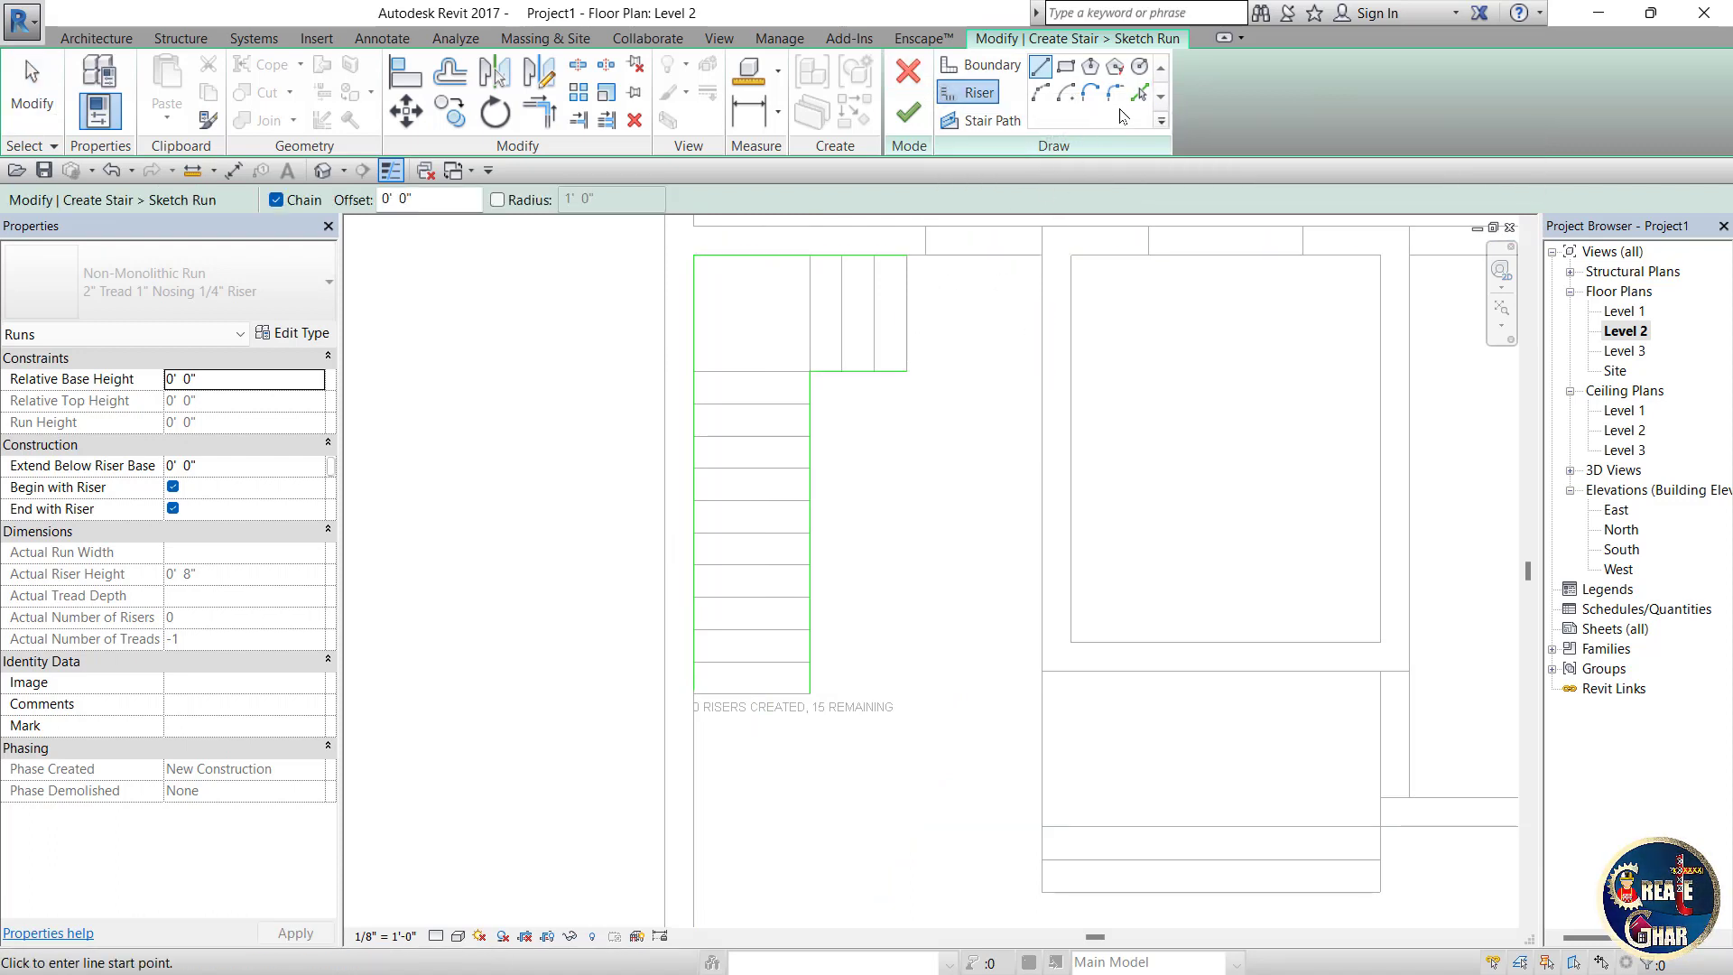
click(1135, 99)
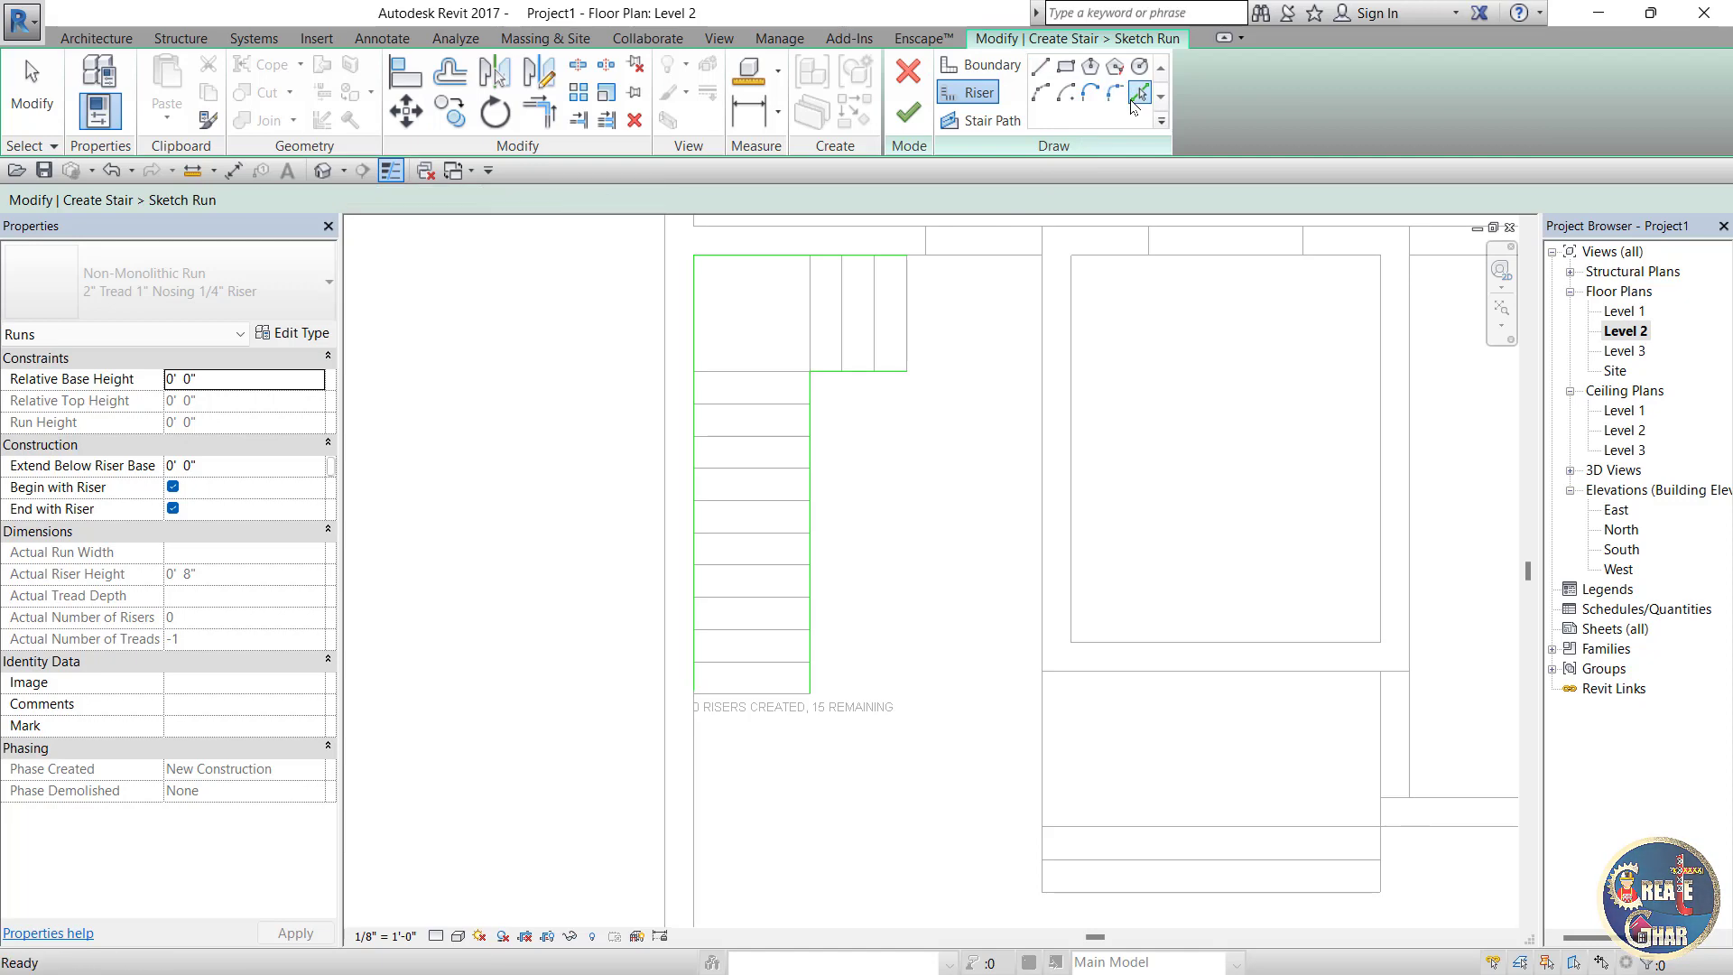
click(903, 307)
click(874, 314)
click(842, 331)
click(810, 351)
click(757, 372)
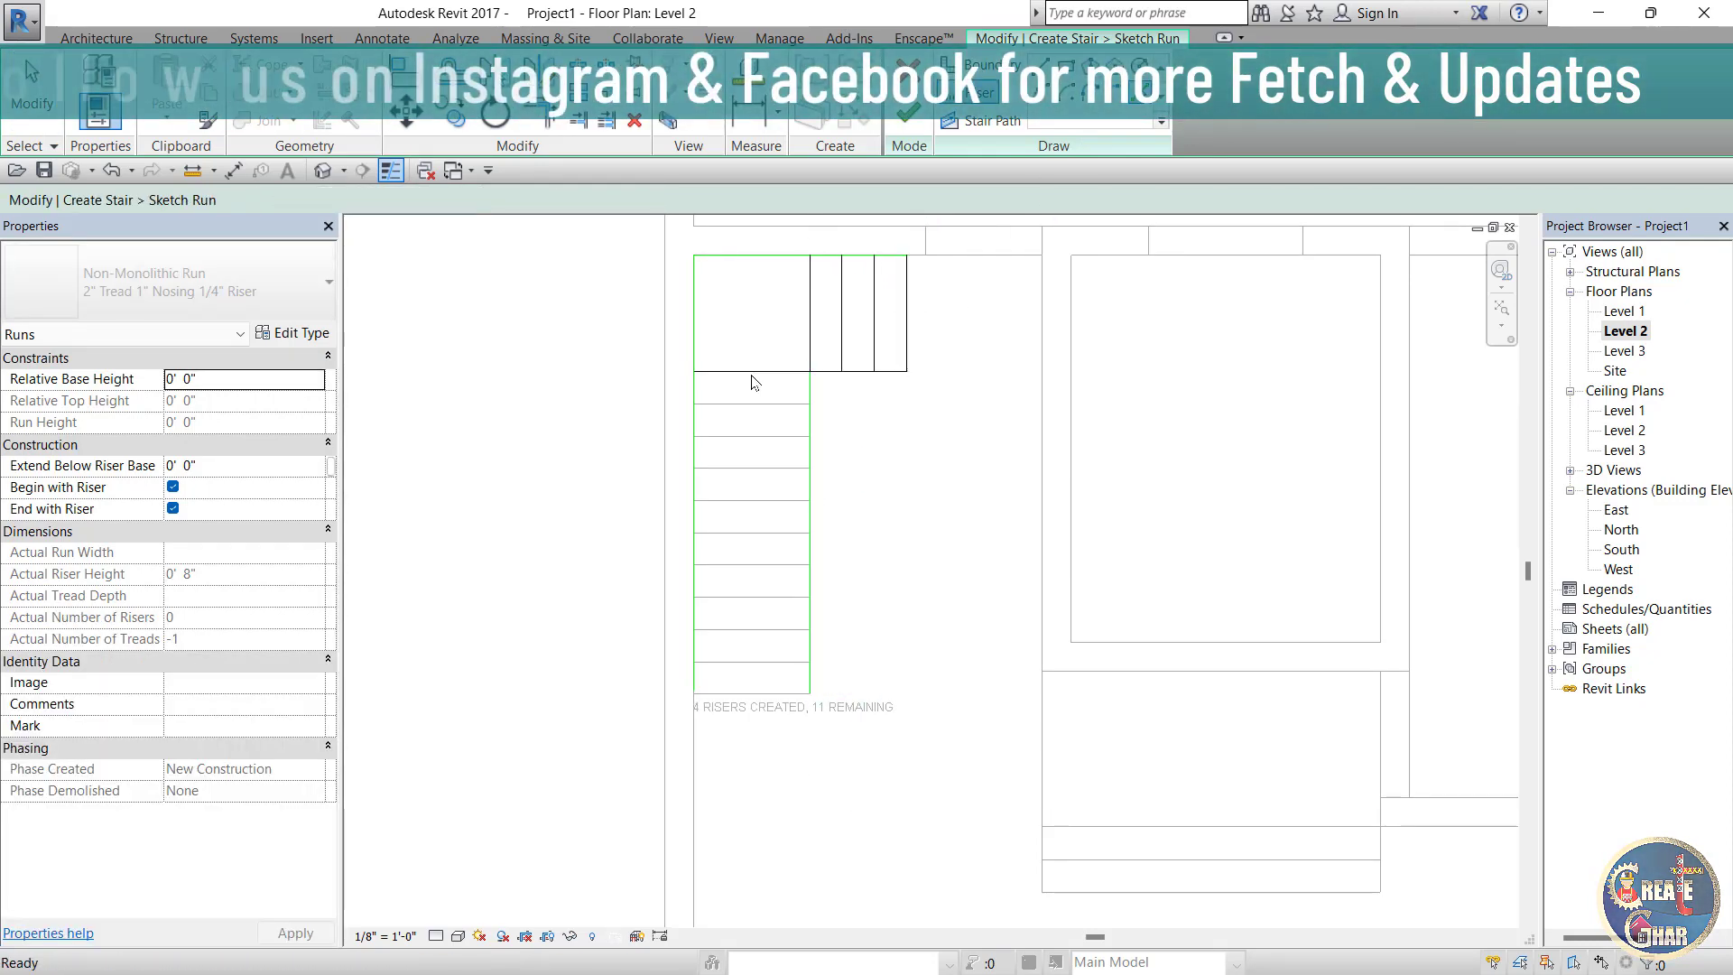
click(757, 404)
click(761, 436)
key(Escape)
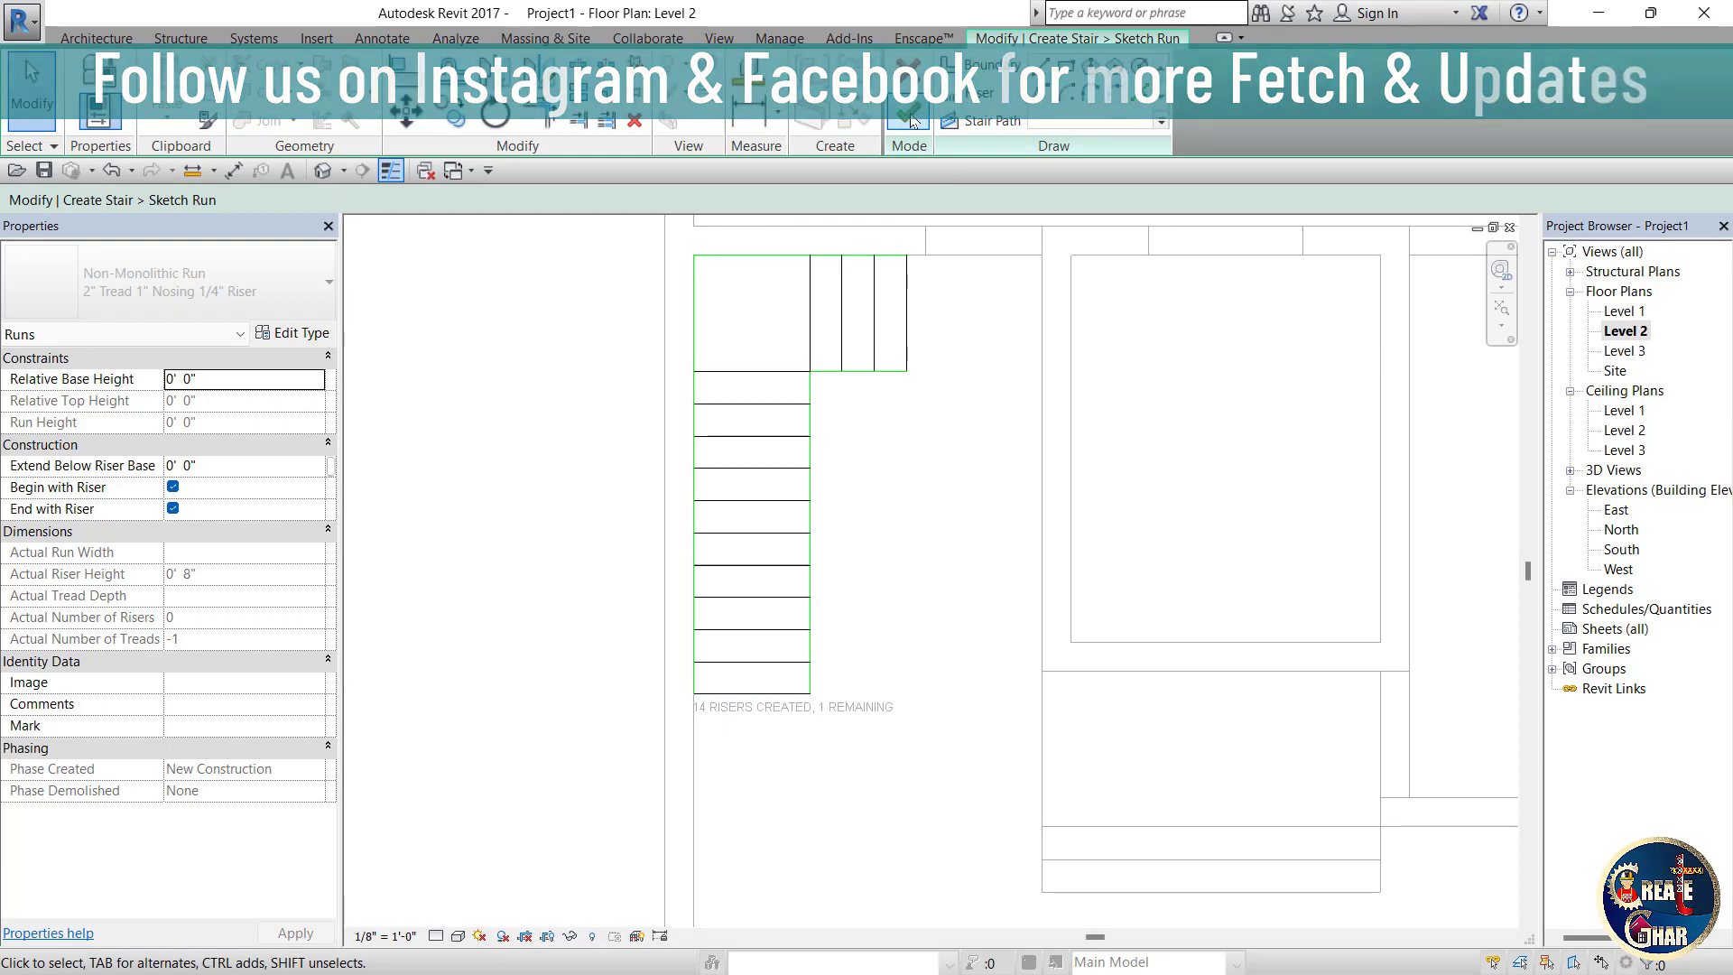
click(910, 115)
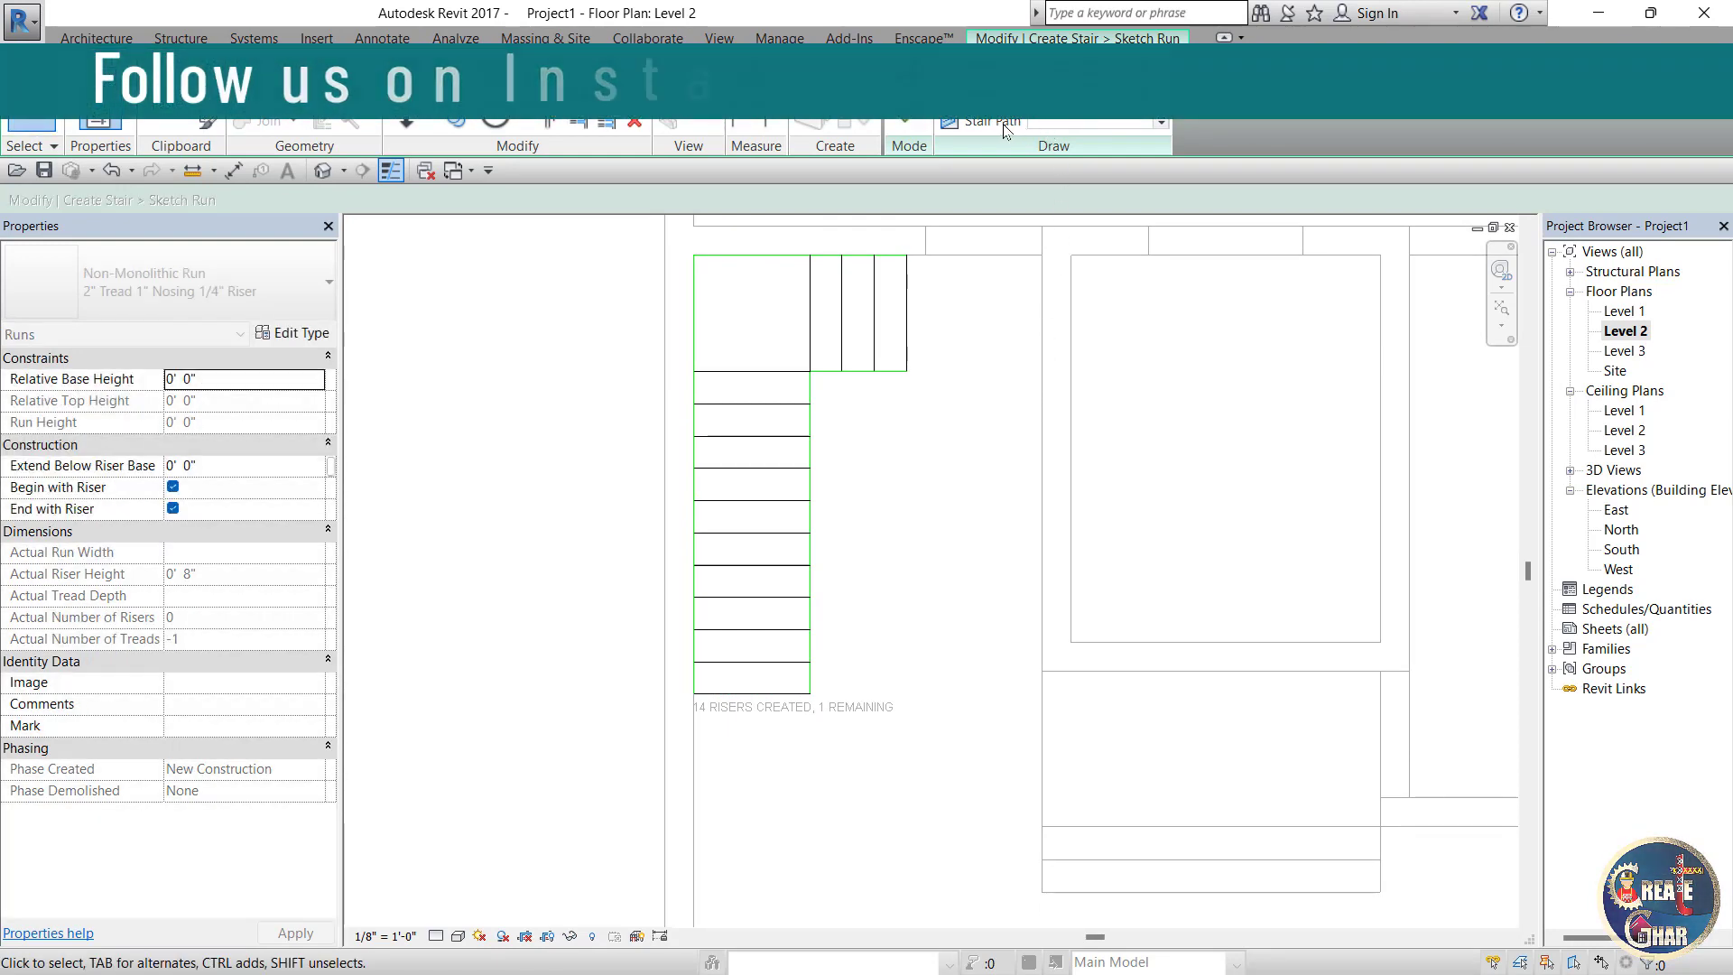
Step: Draw the stair path through the middle of both flights, 4'-0" from the short flight's end to the corner, then along the long flight
click(989, 123)
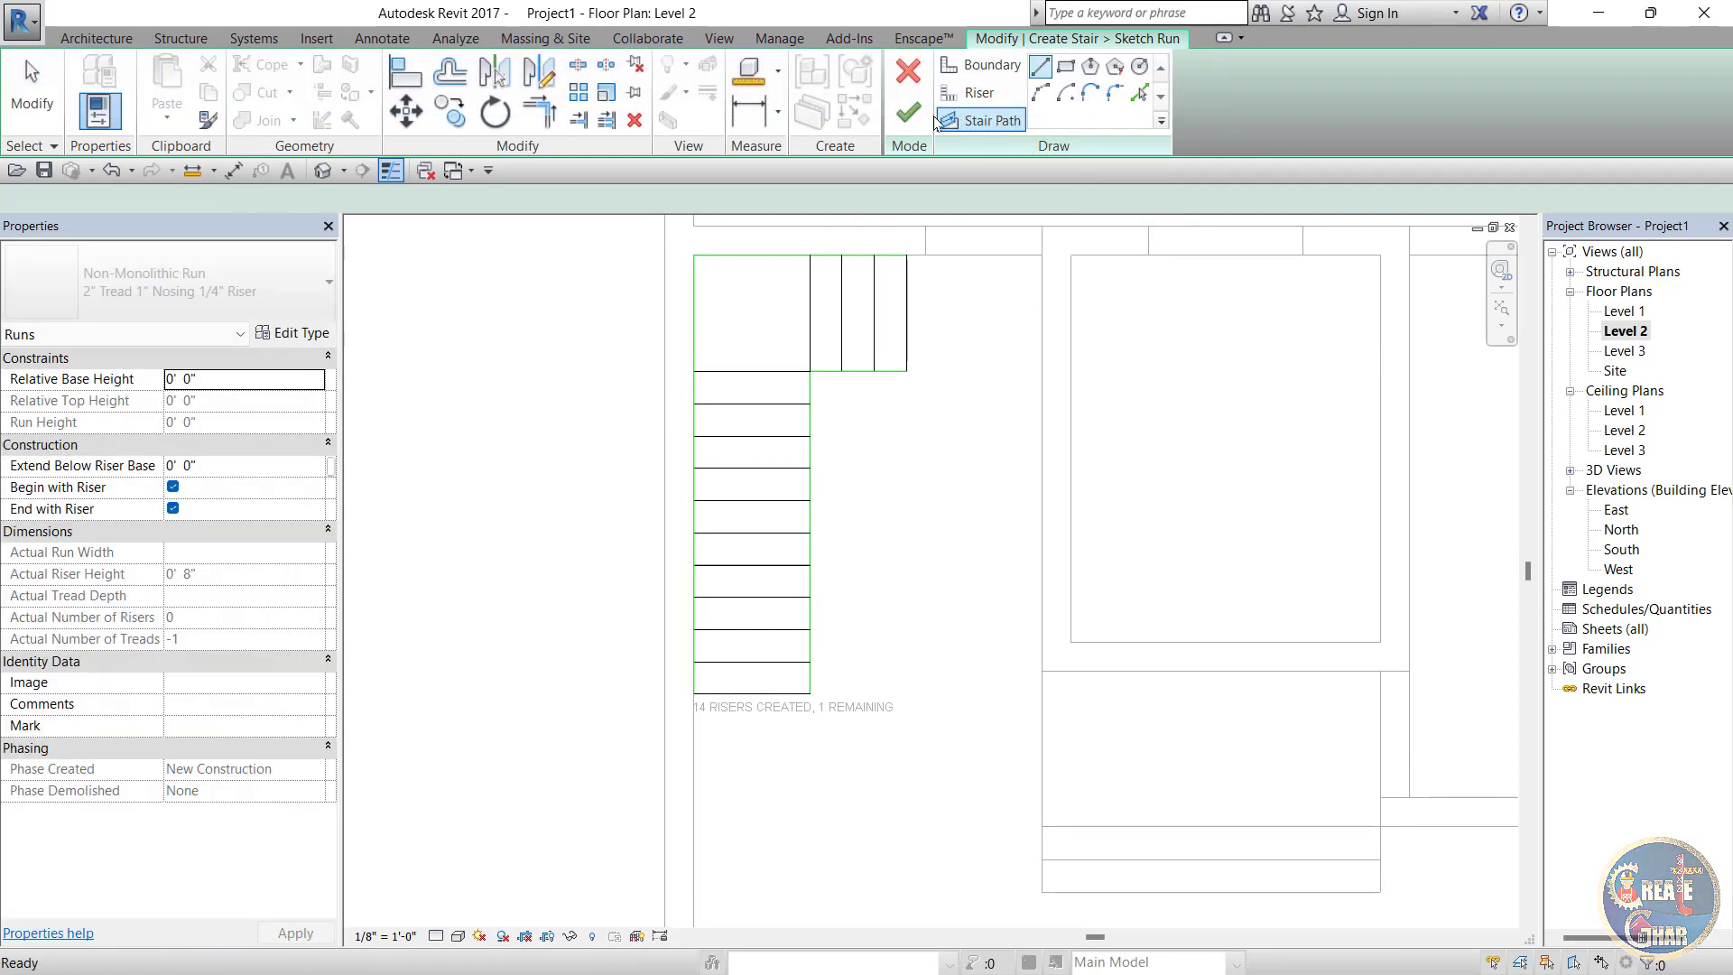
click(908, 315)
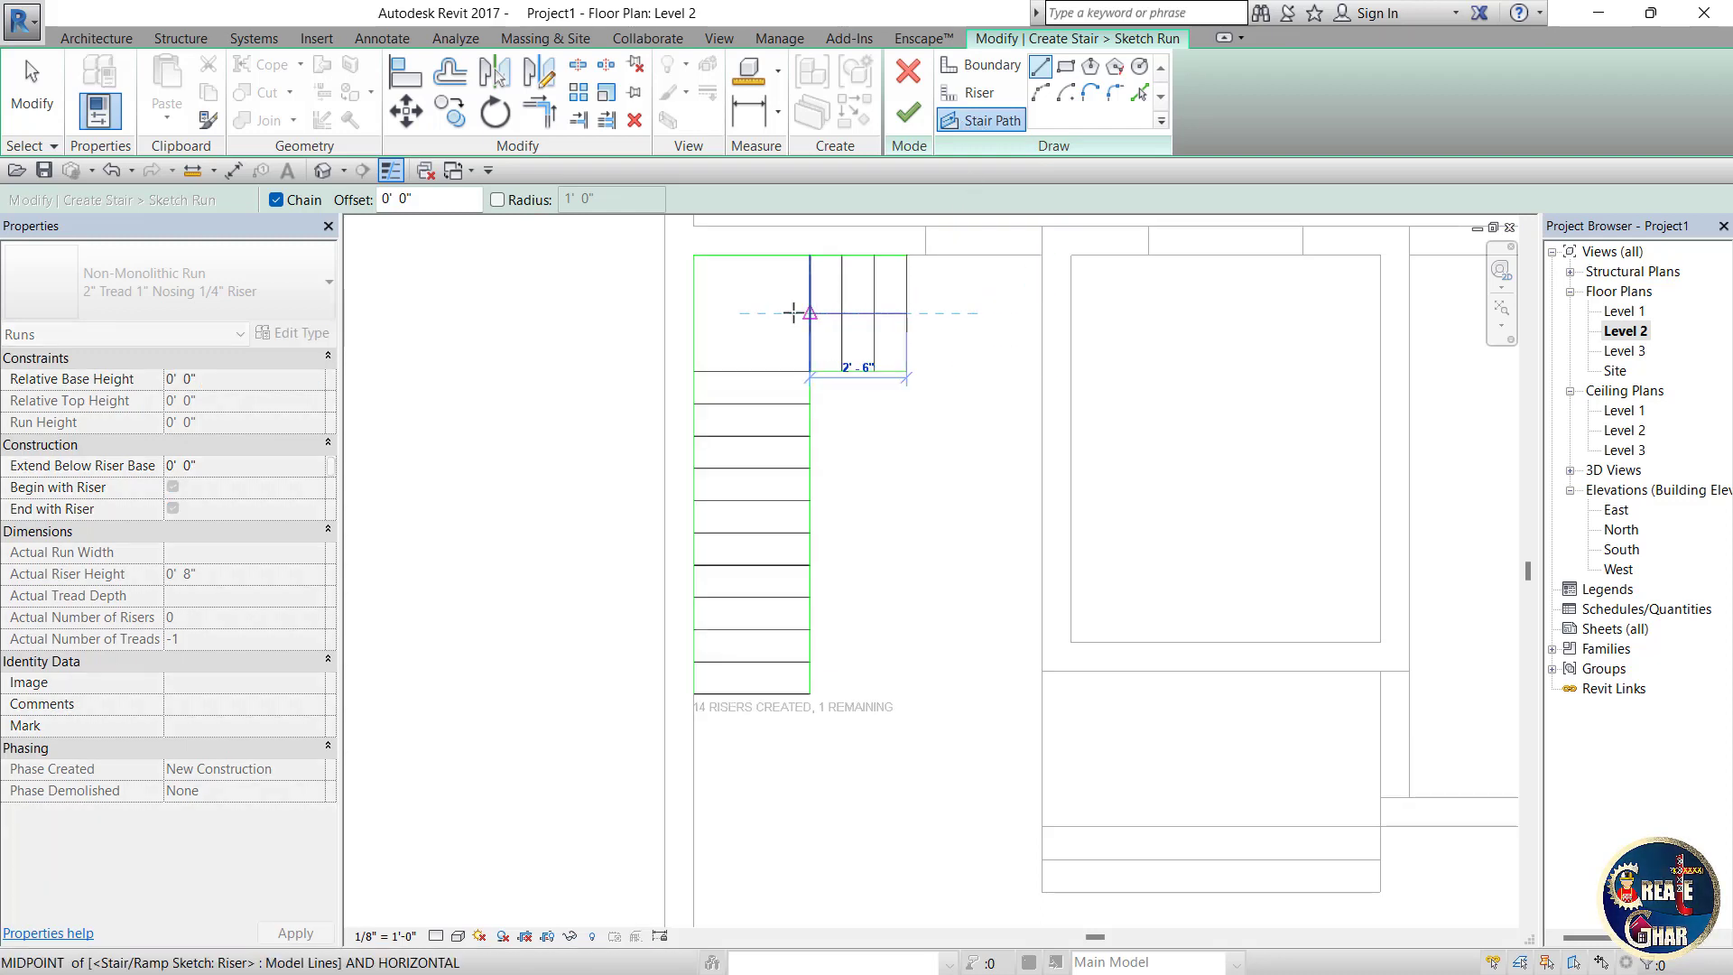
click(754, 313)
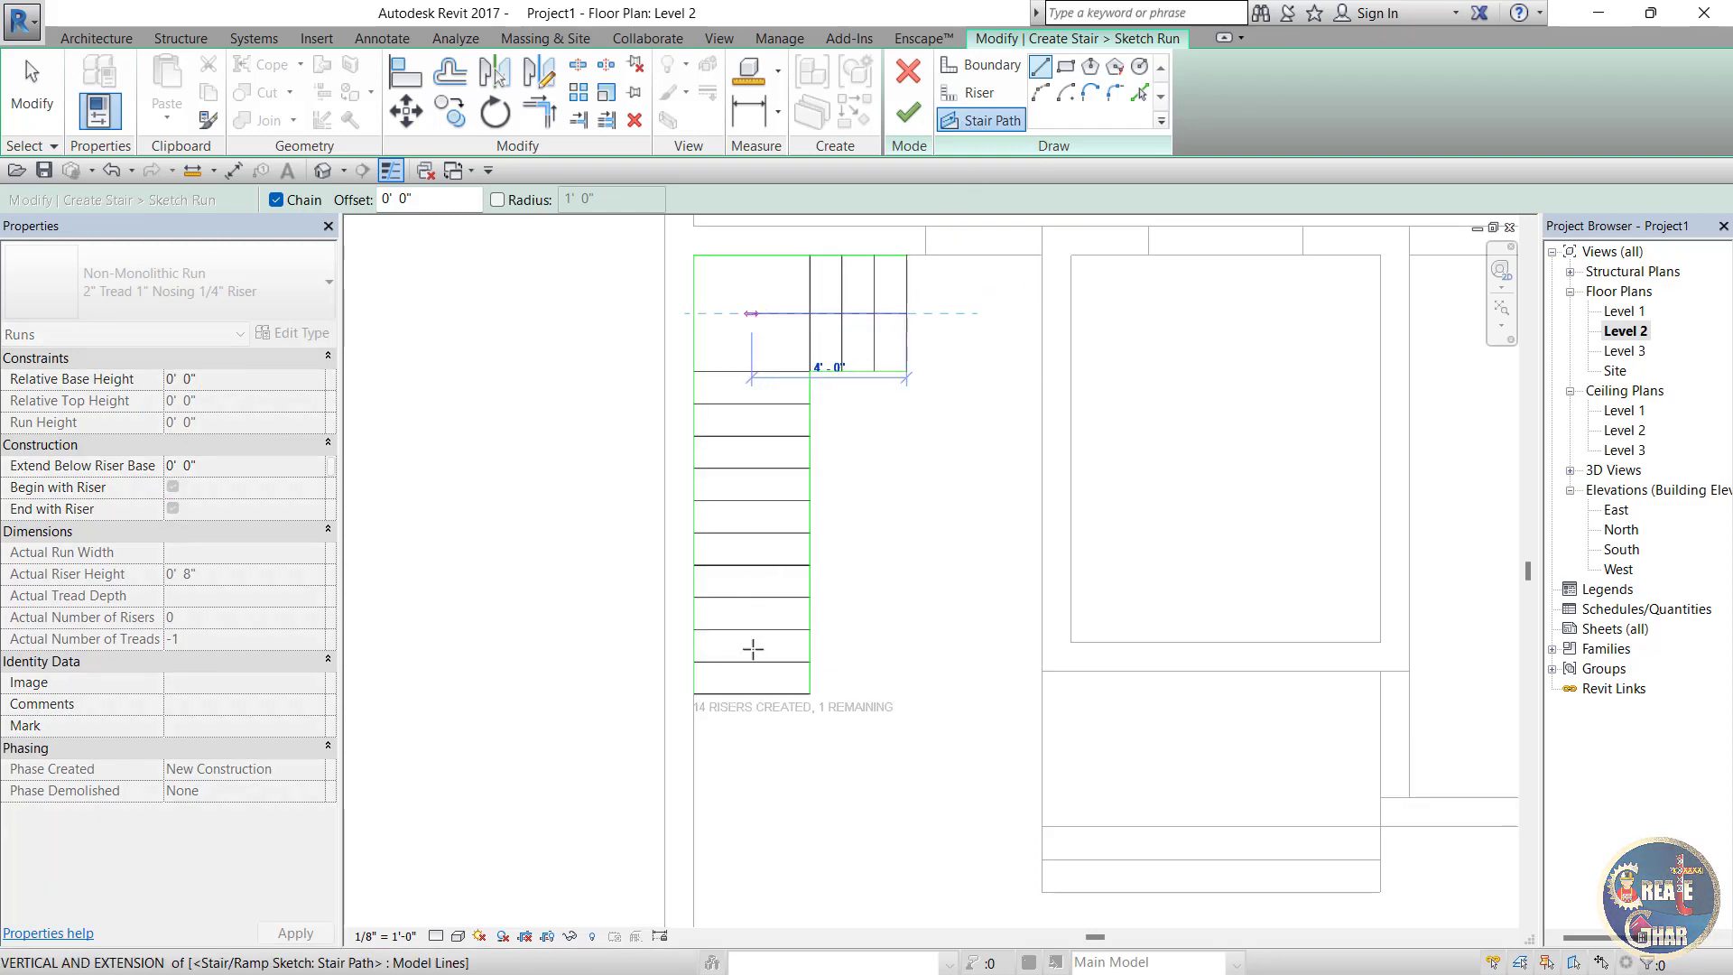
click(751, 693)
key(Escape)
key(Escape)
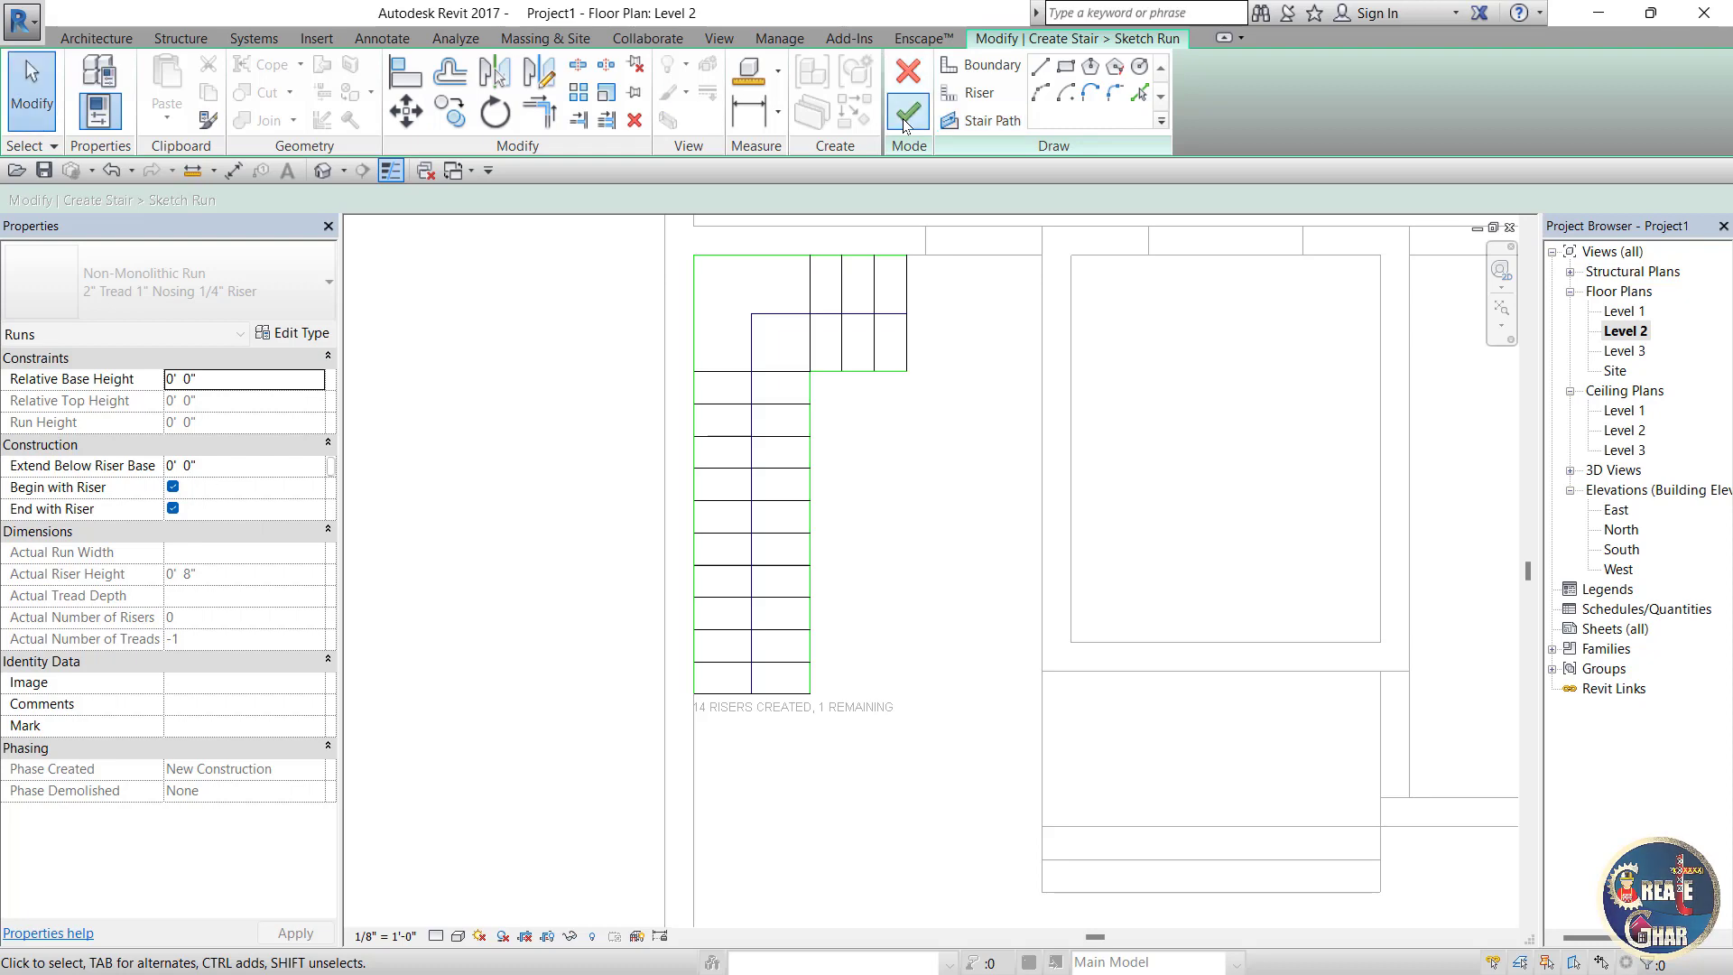
Step: Finish the stair sketch and inspect the new staircase within the whole house in 3D
click(909, 112)
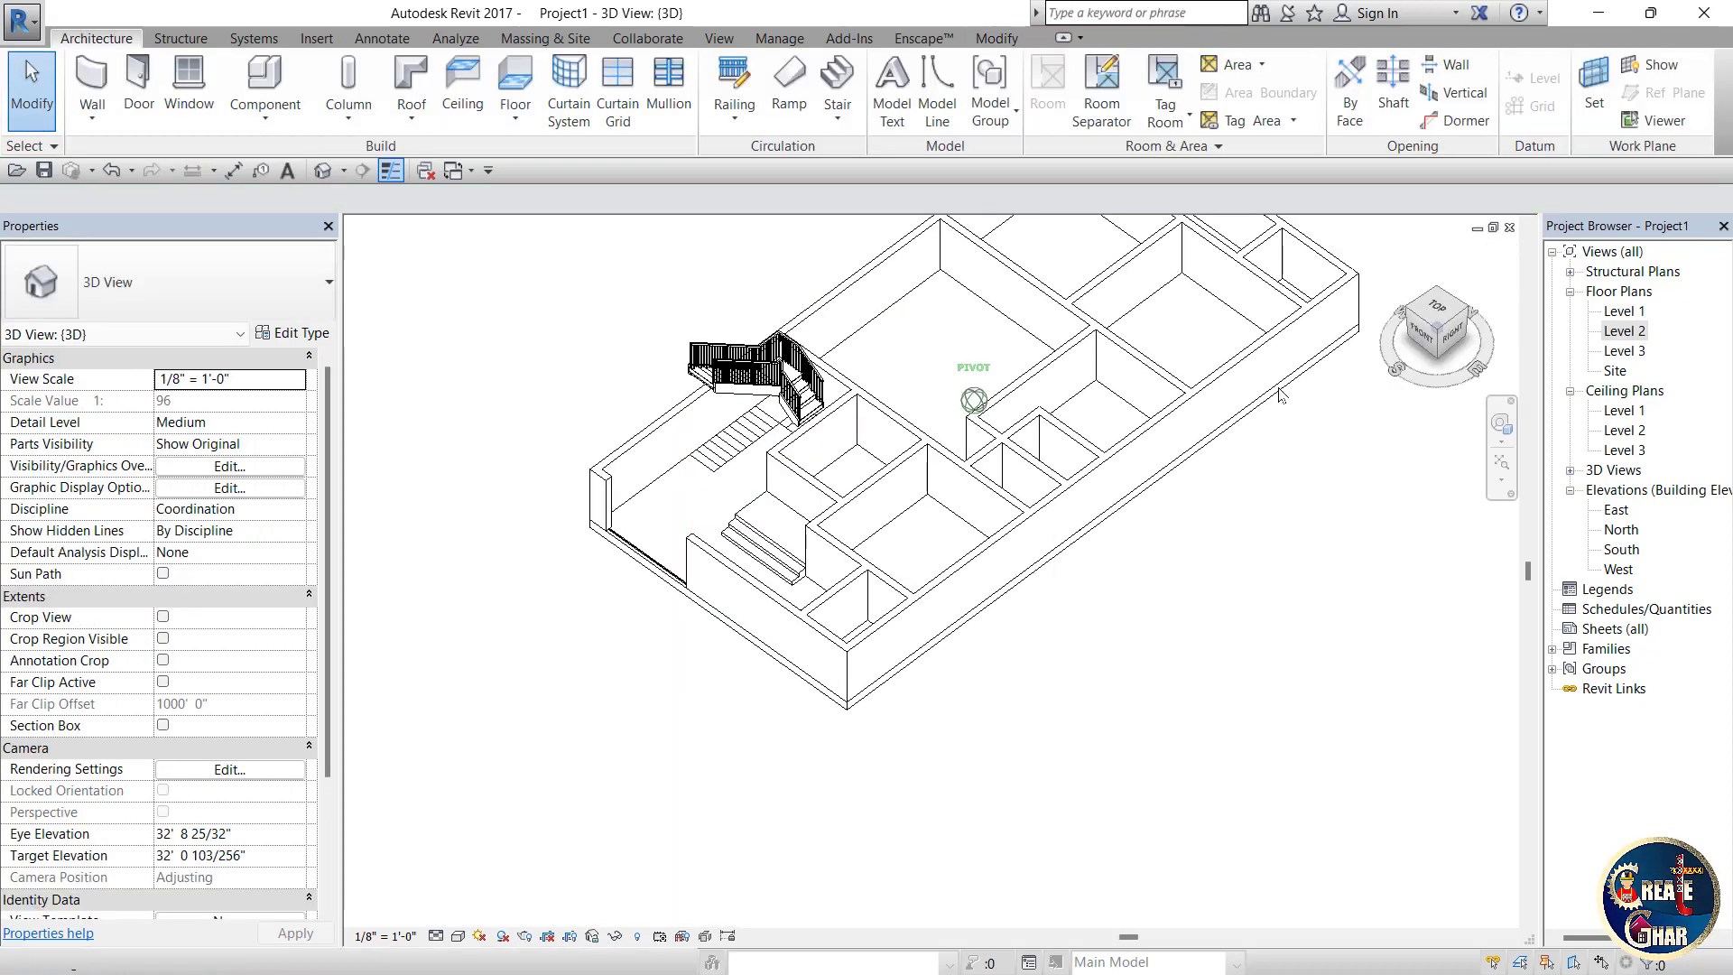
scroll(1038, 451, down, 1)
scroll(855, 360, up, 5)
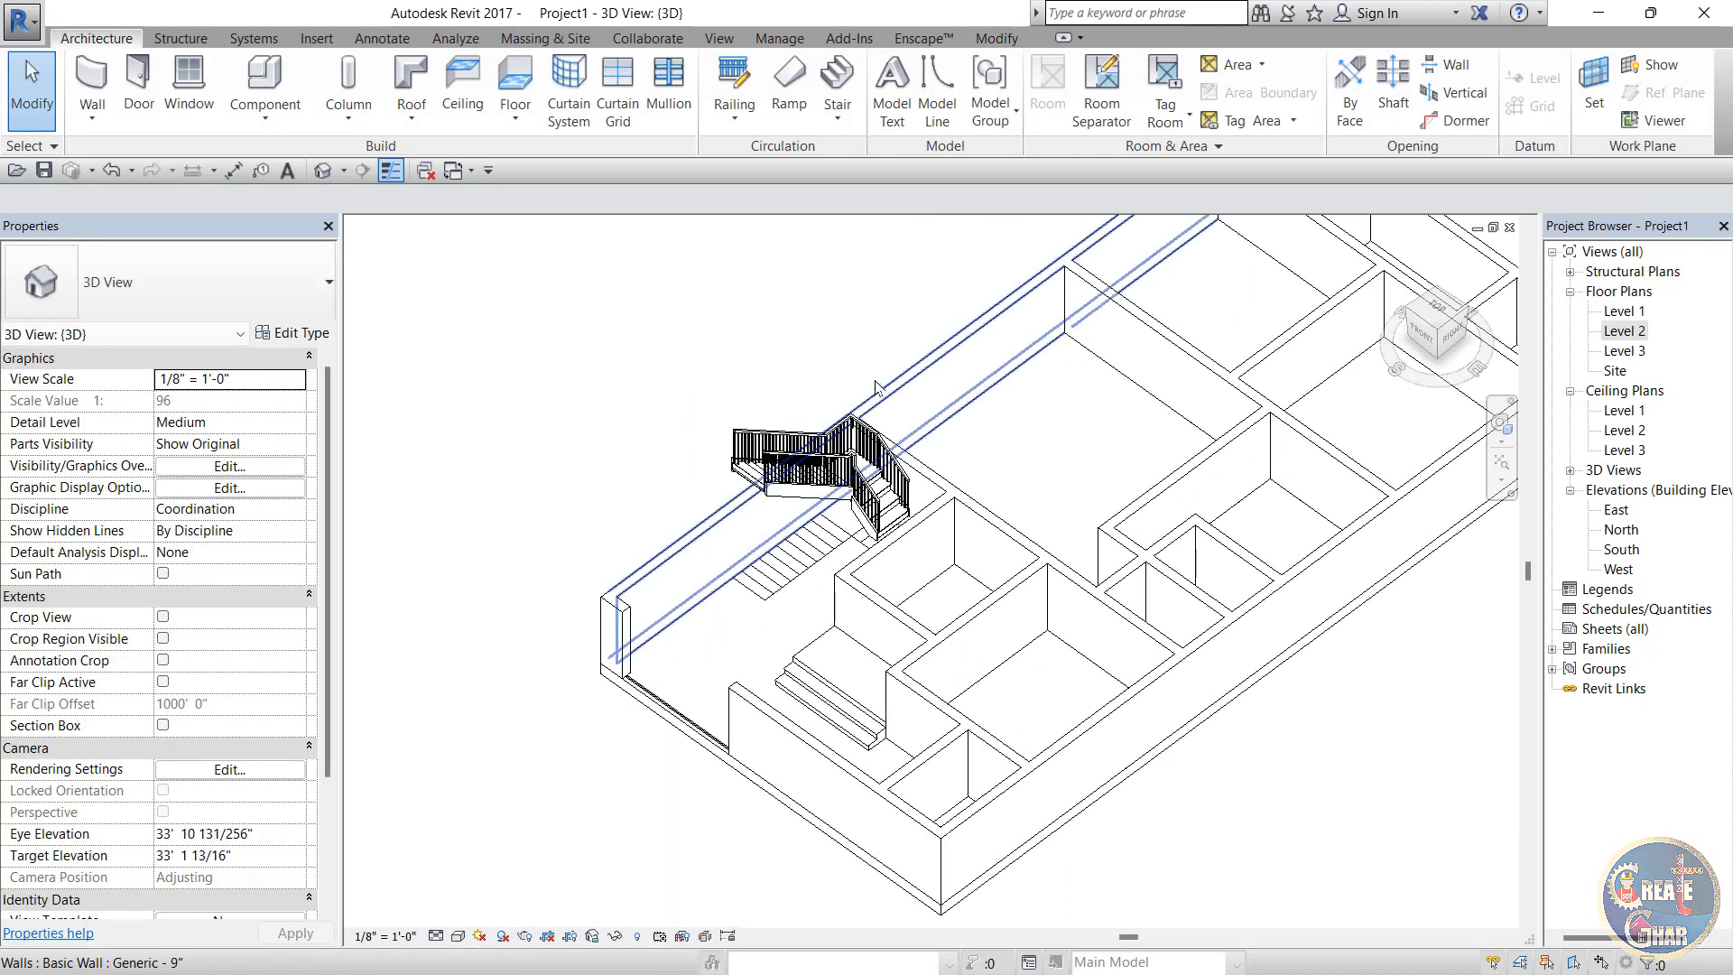
scroll(879, 468, up, 1)
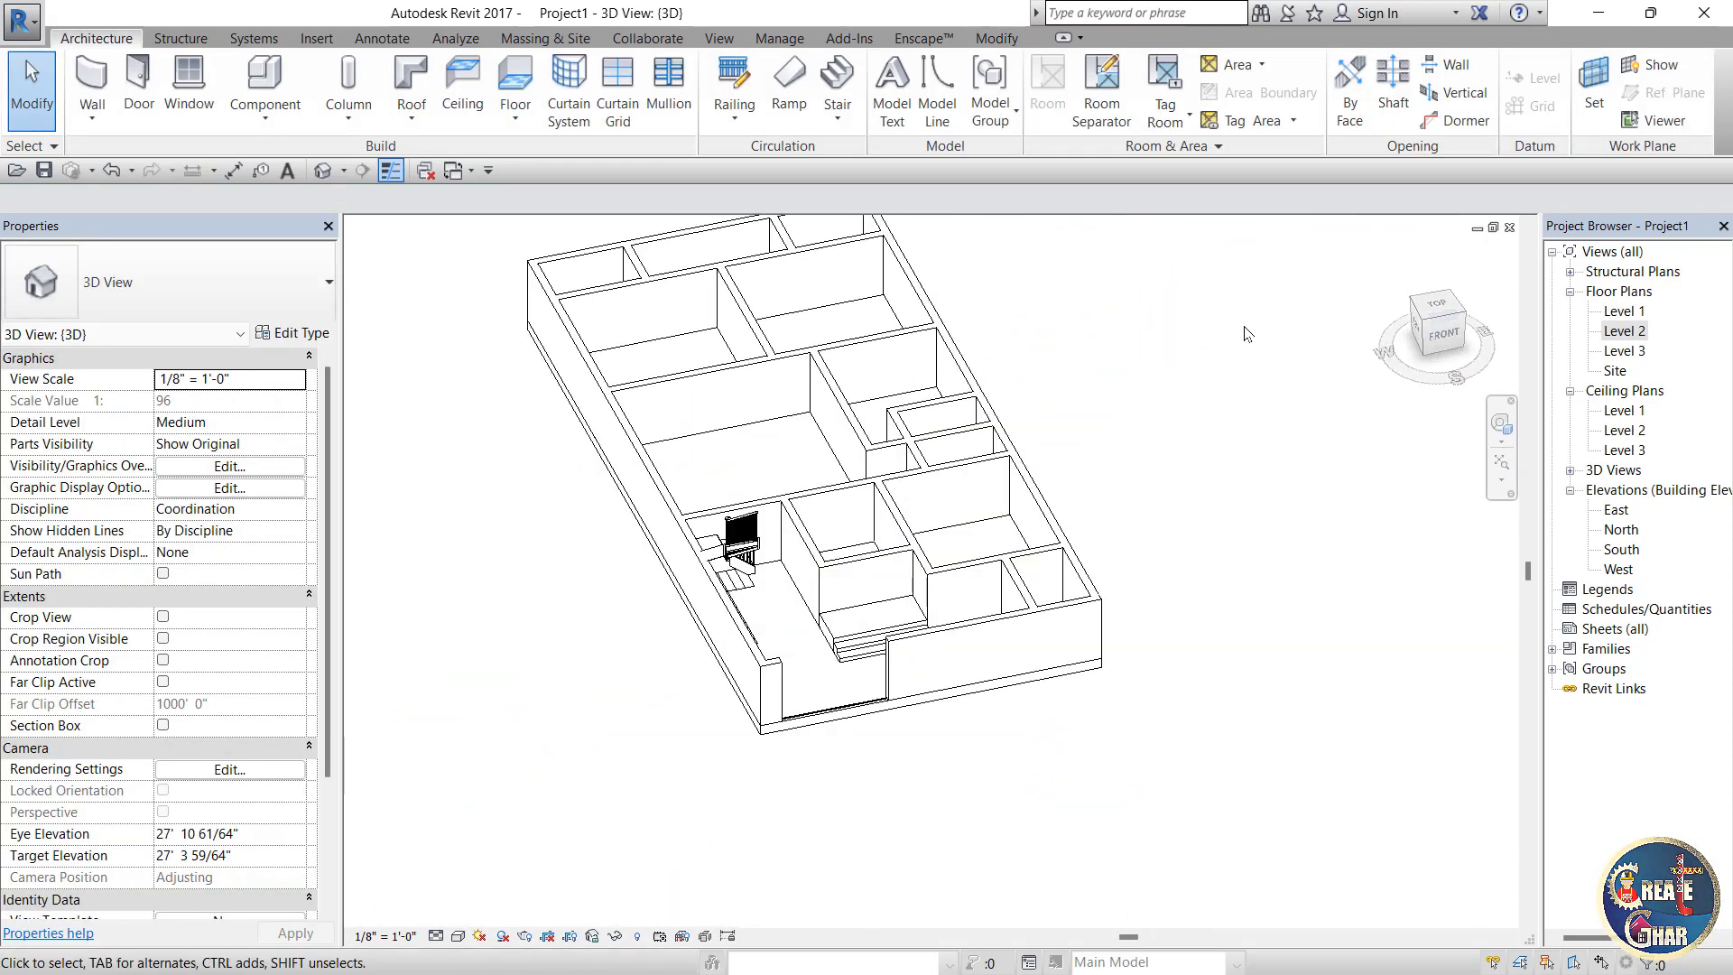
scroll(1304, 573, down, 2)
scroll(1196, 367, up, 2)
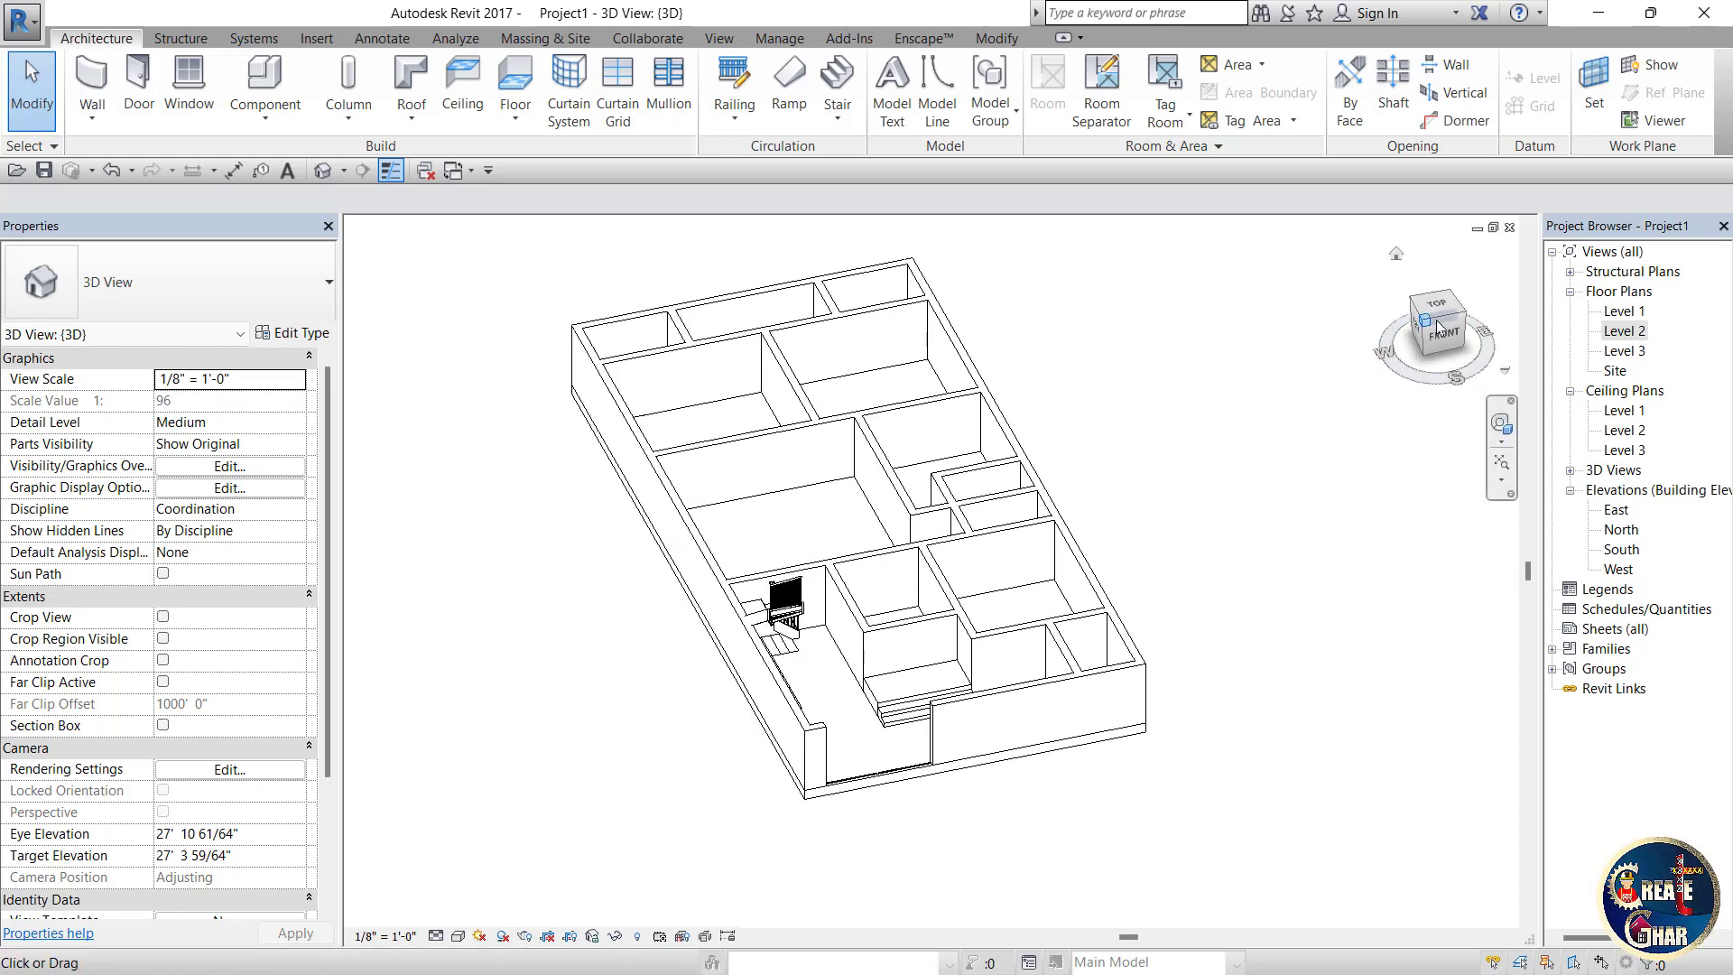
Step: View the house from its front corner in 3D and return to the Level 2 floor plan
mouse_move(1440, 318)
mouse_down()
mouse_move(1345, 327)
mouse_move(1380, 361)
mouse_move(1434, 320)
mouse_up()
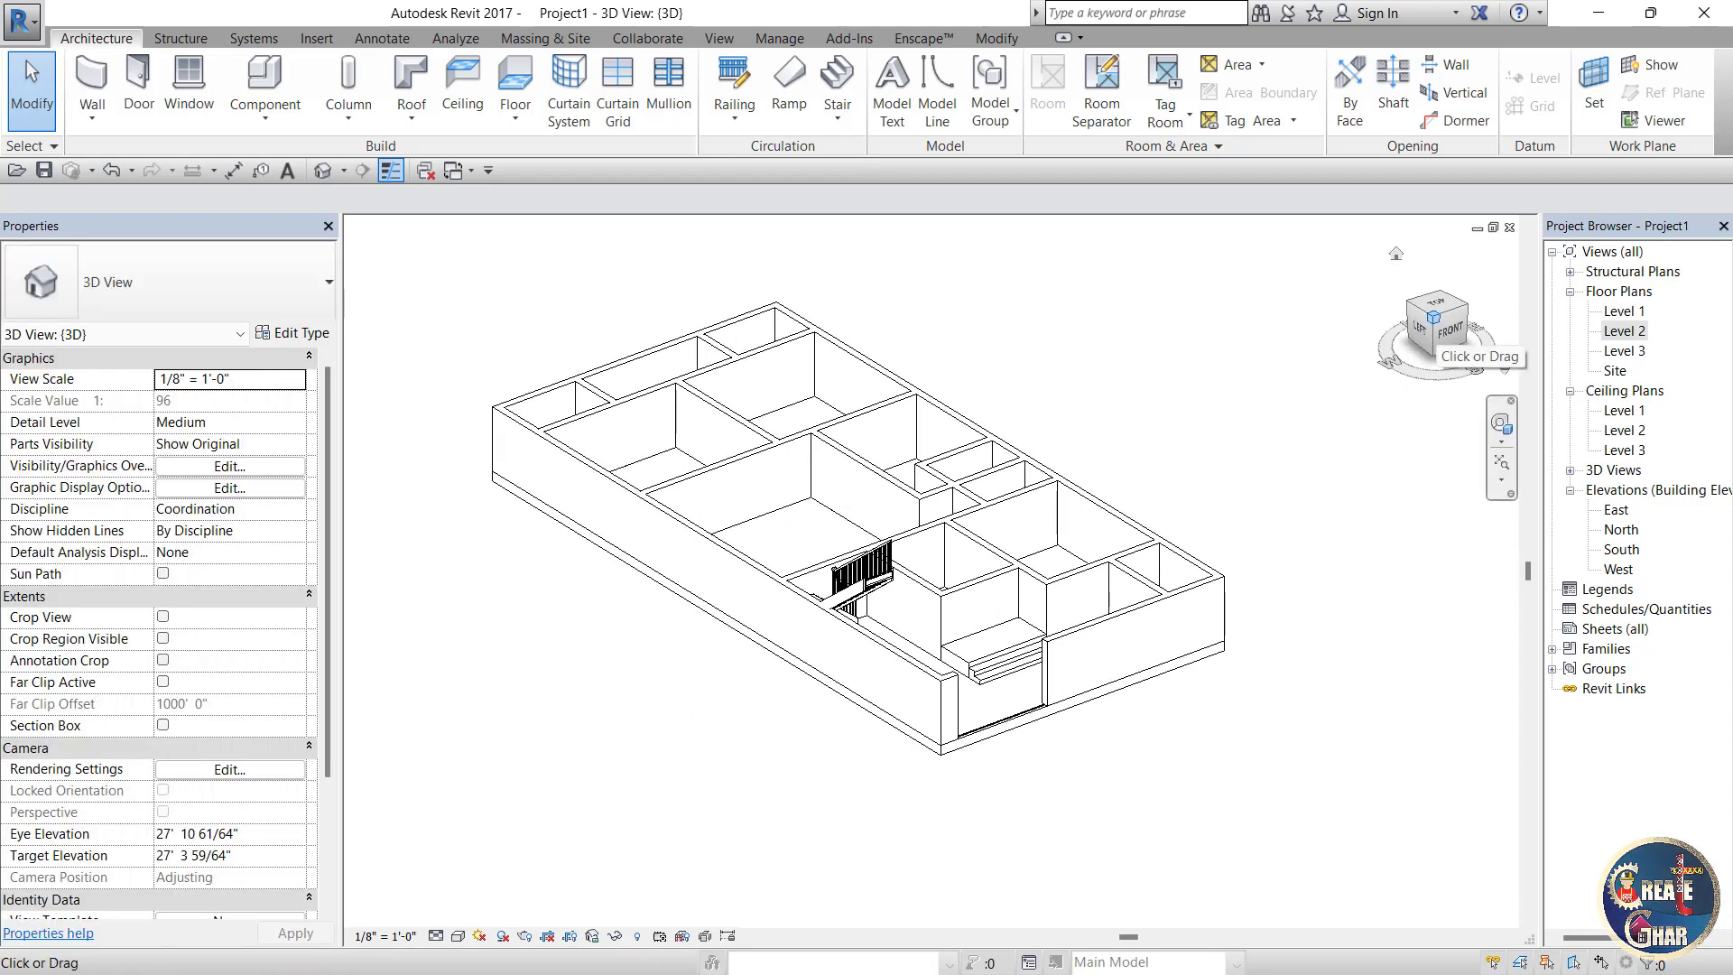
double_click(1619, 330)
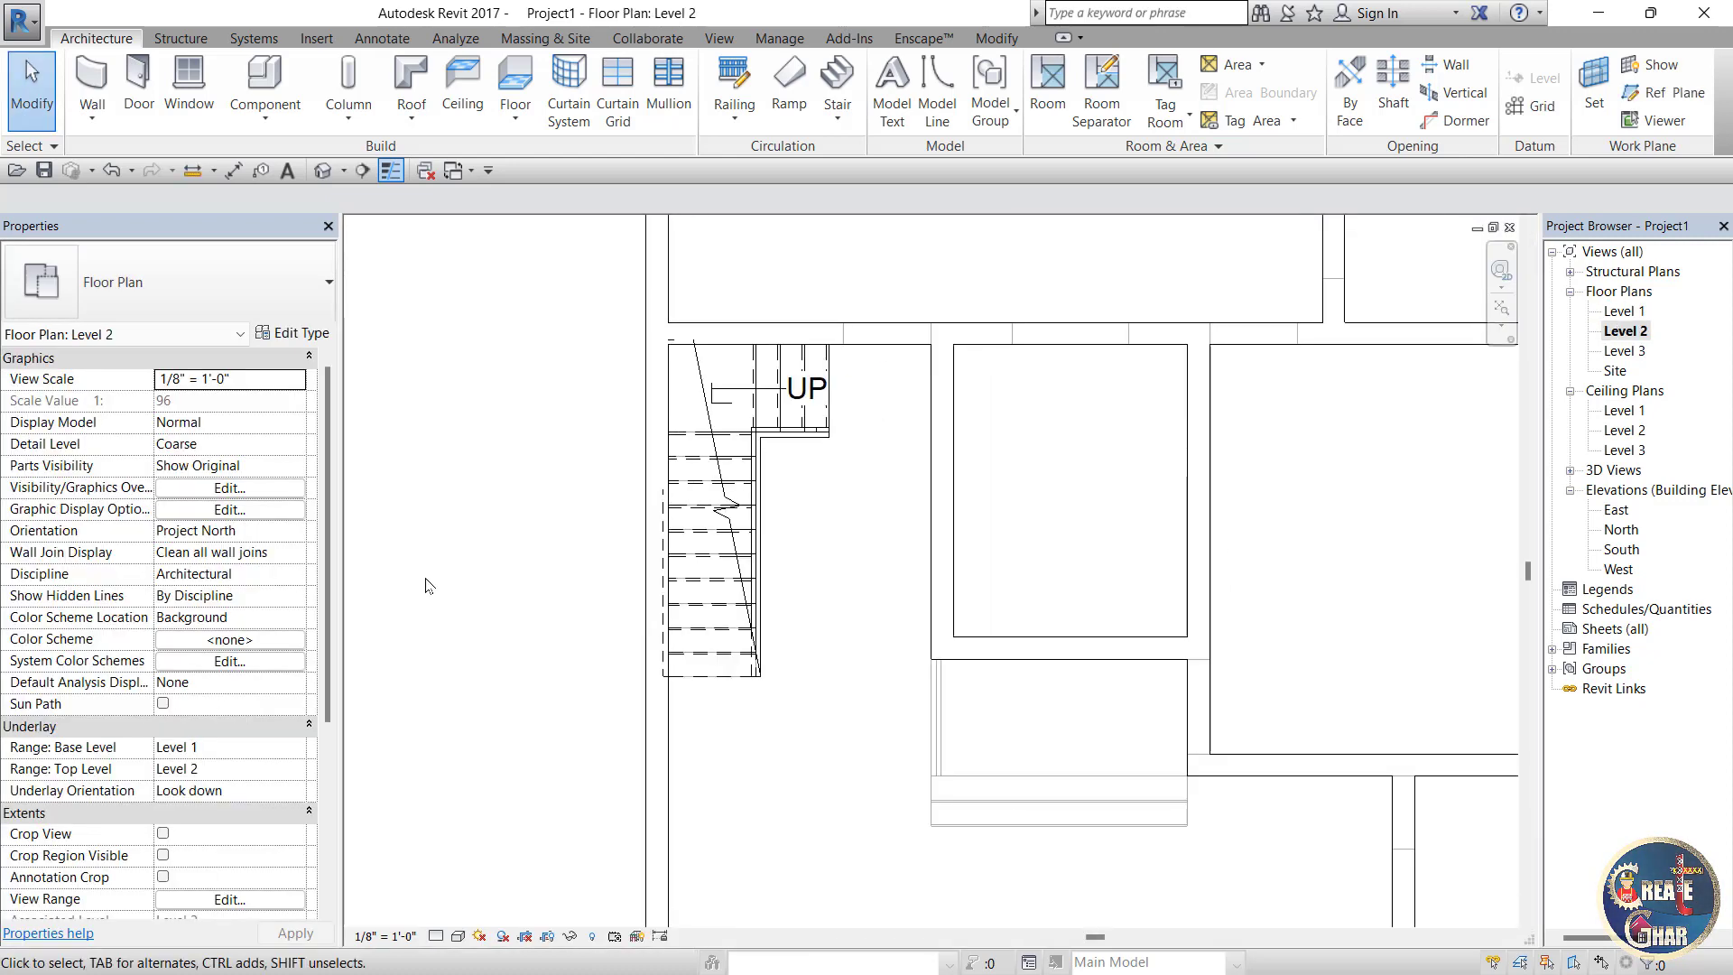
scroll(429, 586, down, 3)
scroll(809, 785, down, 6)
scroll(1305, 411, down, 1)
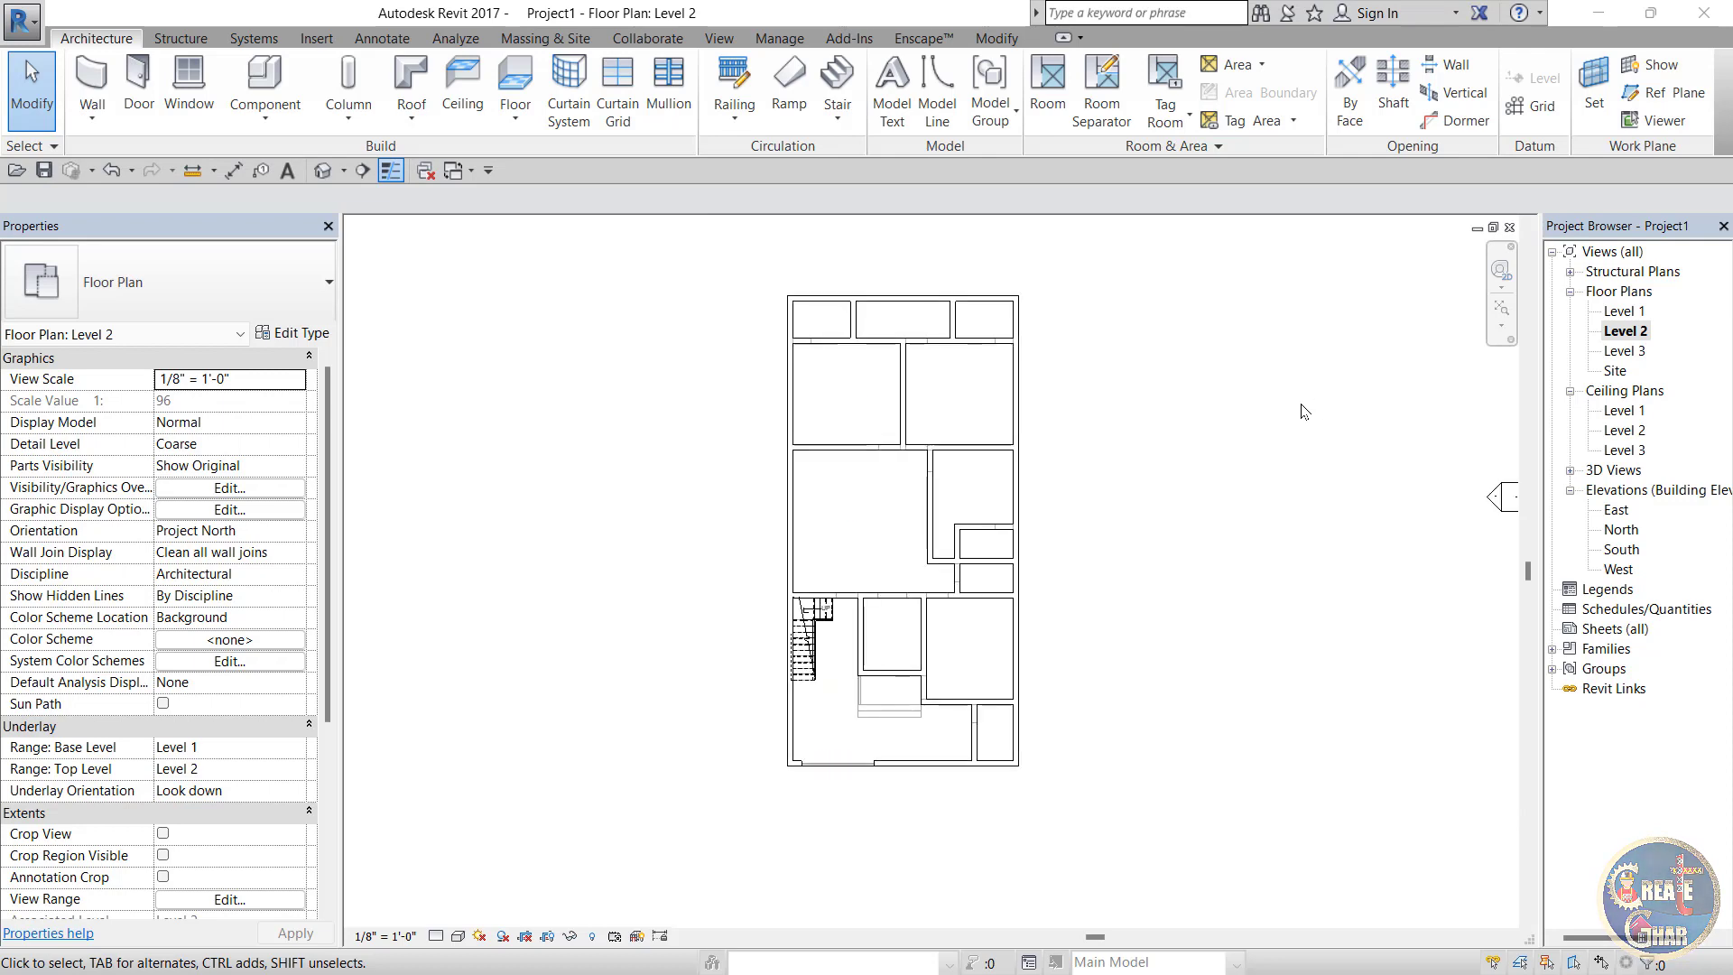
scroll(1304, 411, up, 1)
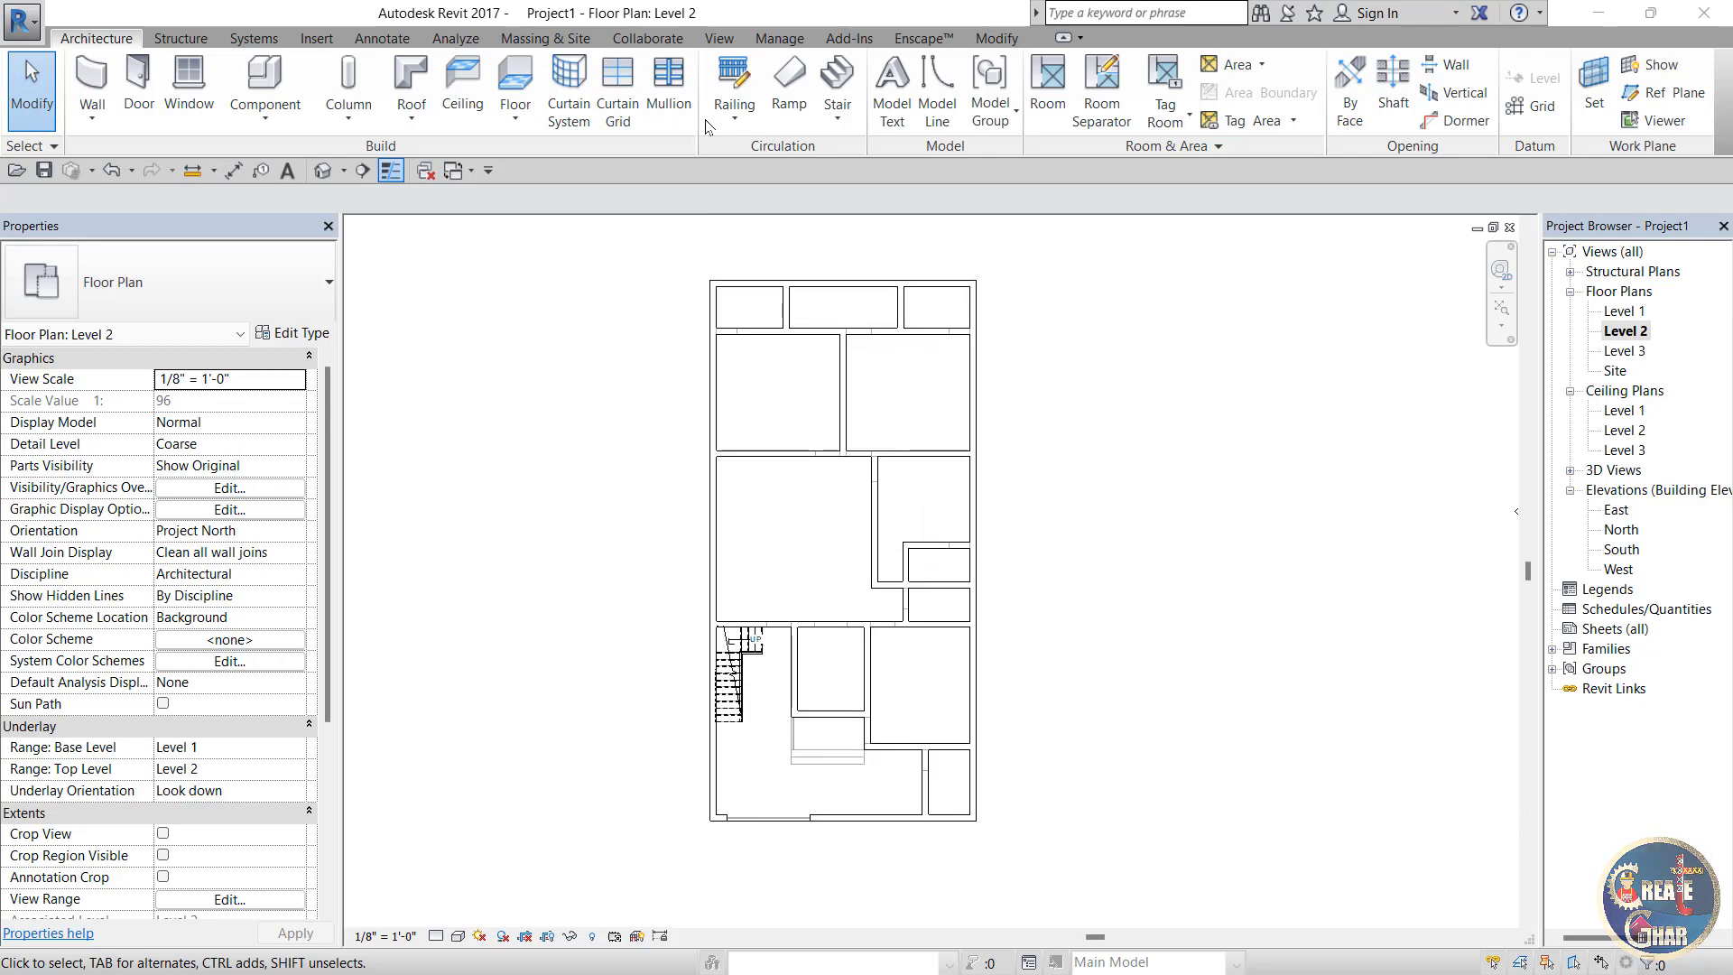
Step: Load the internal single door families from the Internal Doors folder under DOORS in R E V I T FAMILIES on drive D:
click(133, 115)
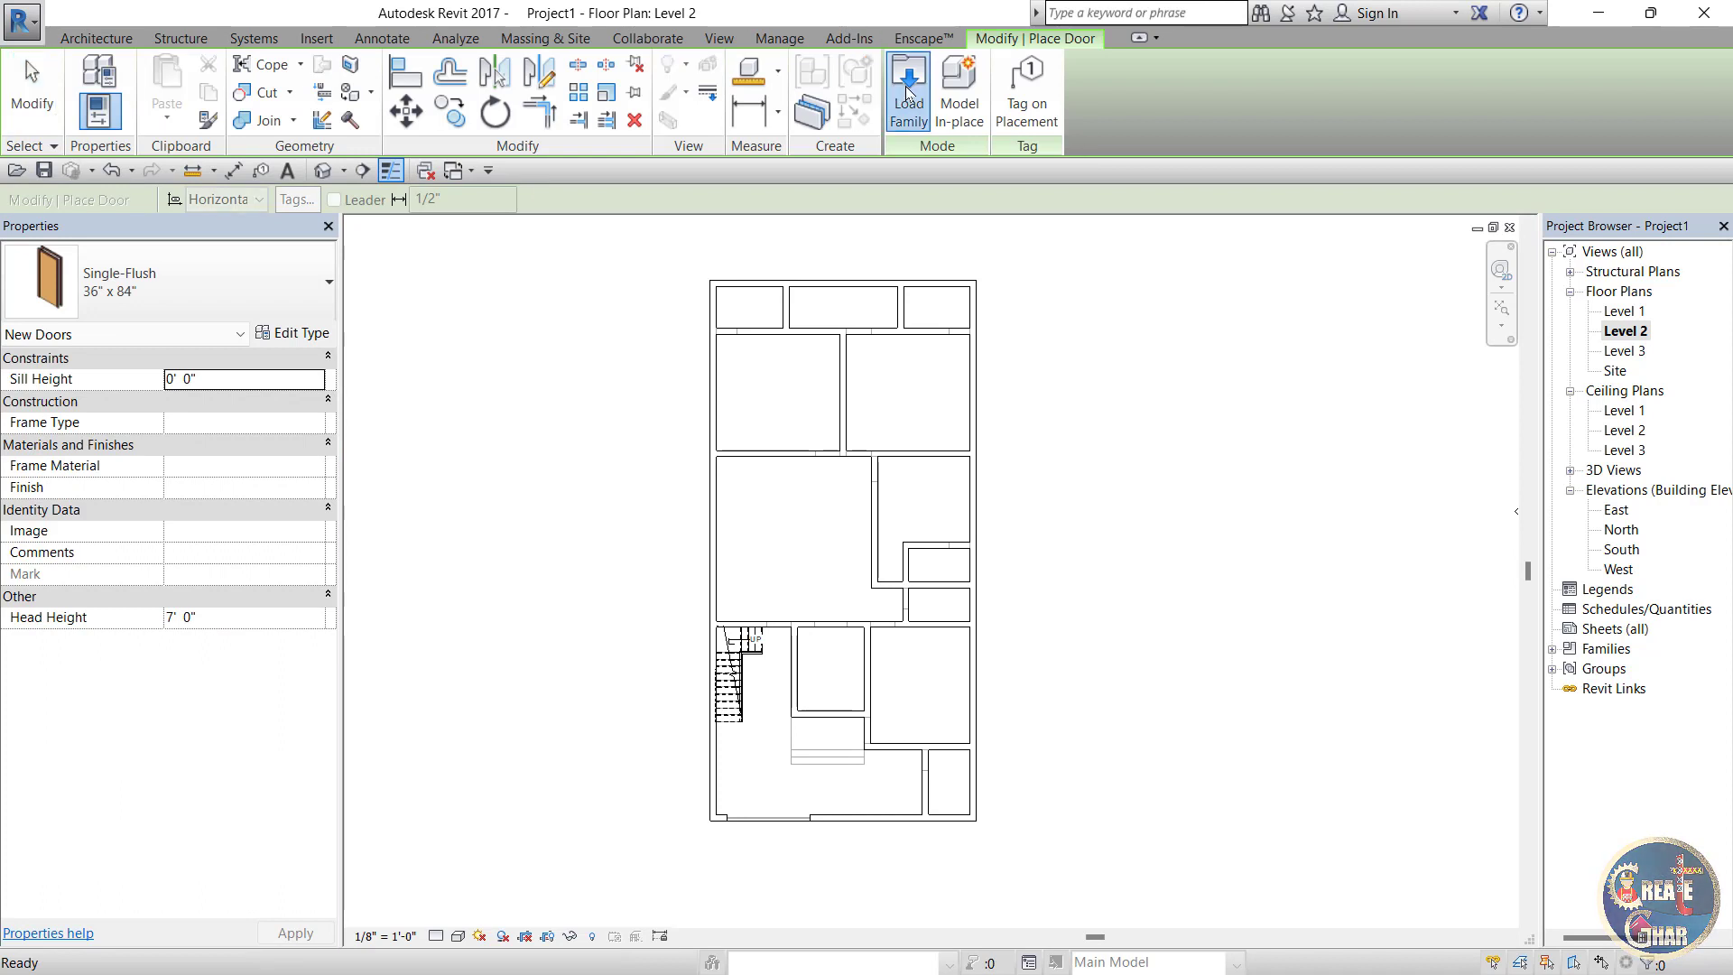
click(910, 90)
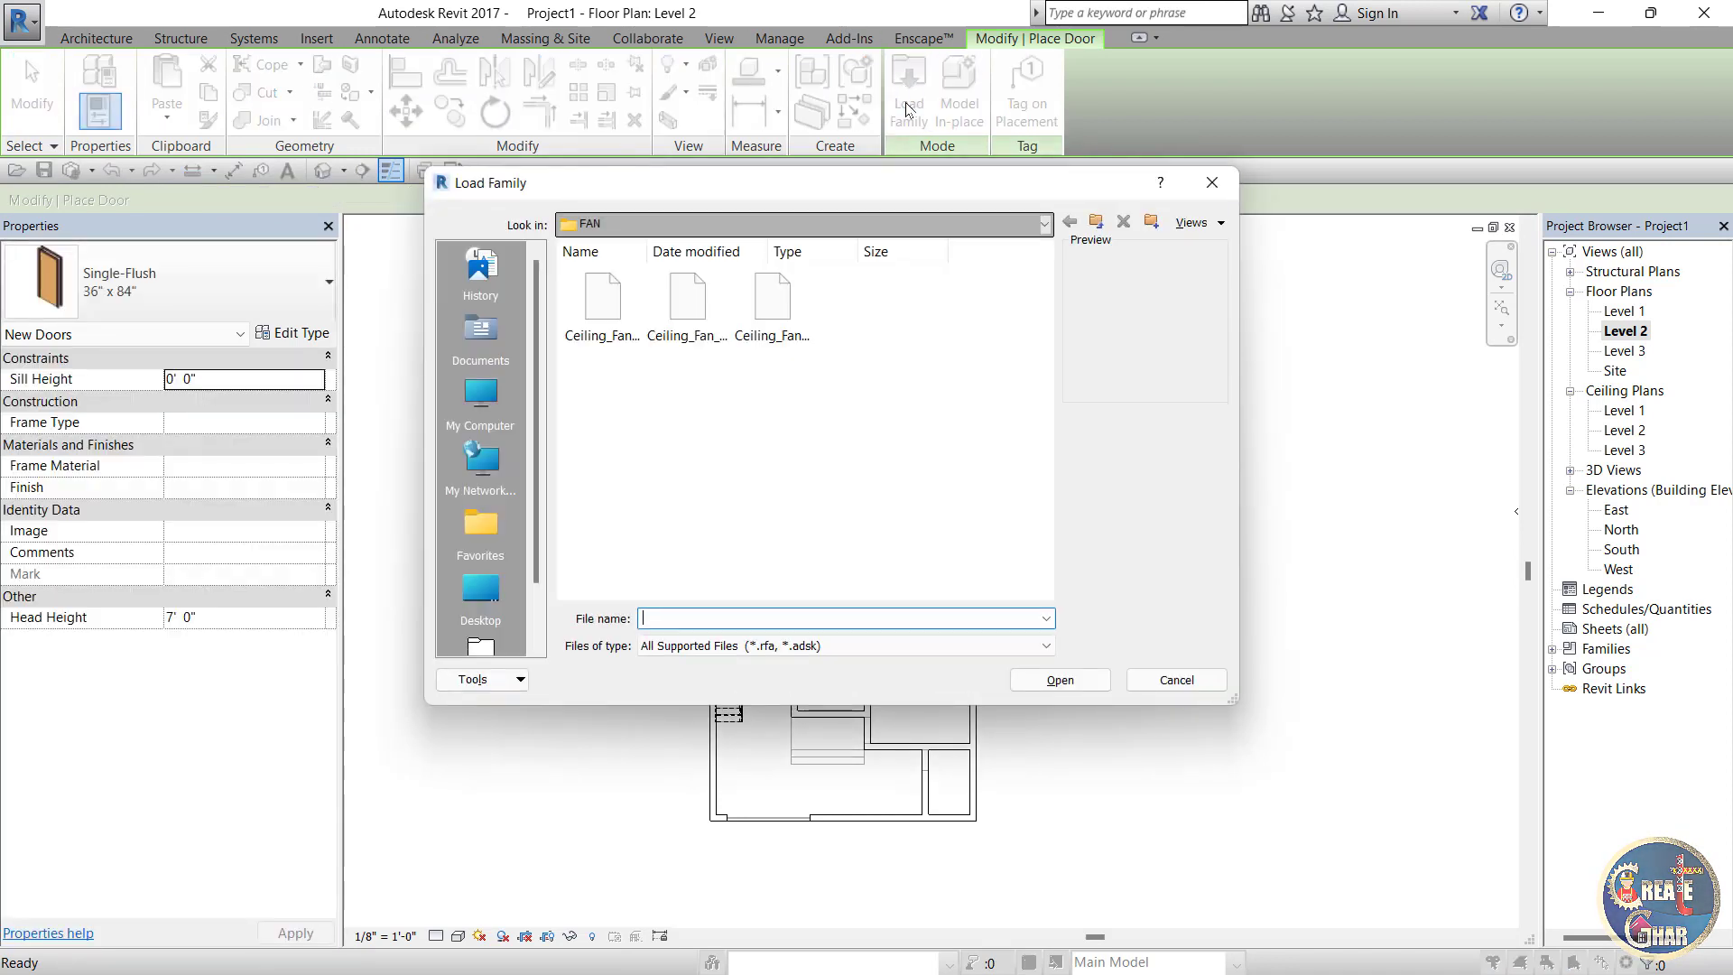
drag(787, 198, 811, 162)
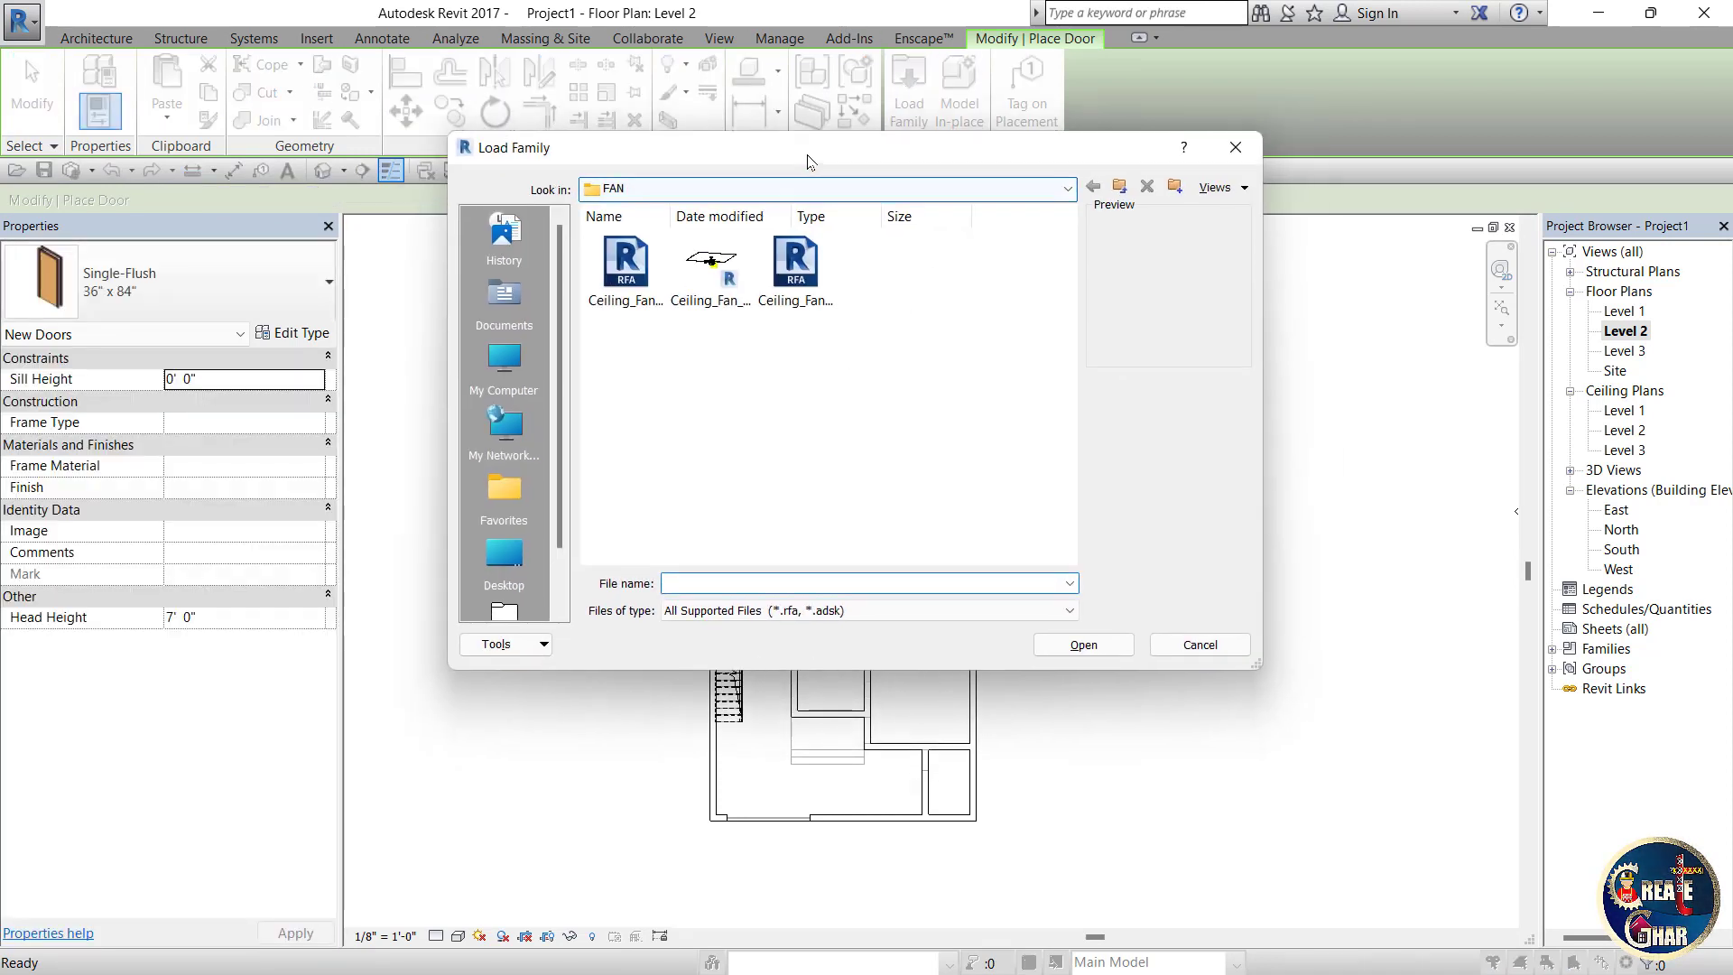
click(508, 358)
scroll(832, 379, down, 2)
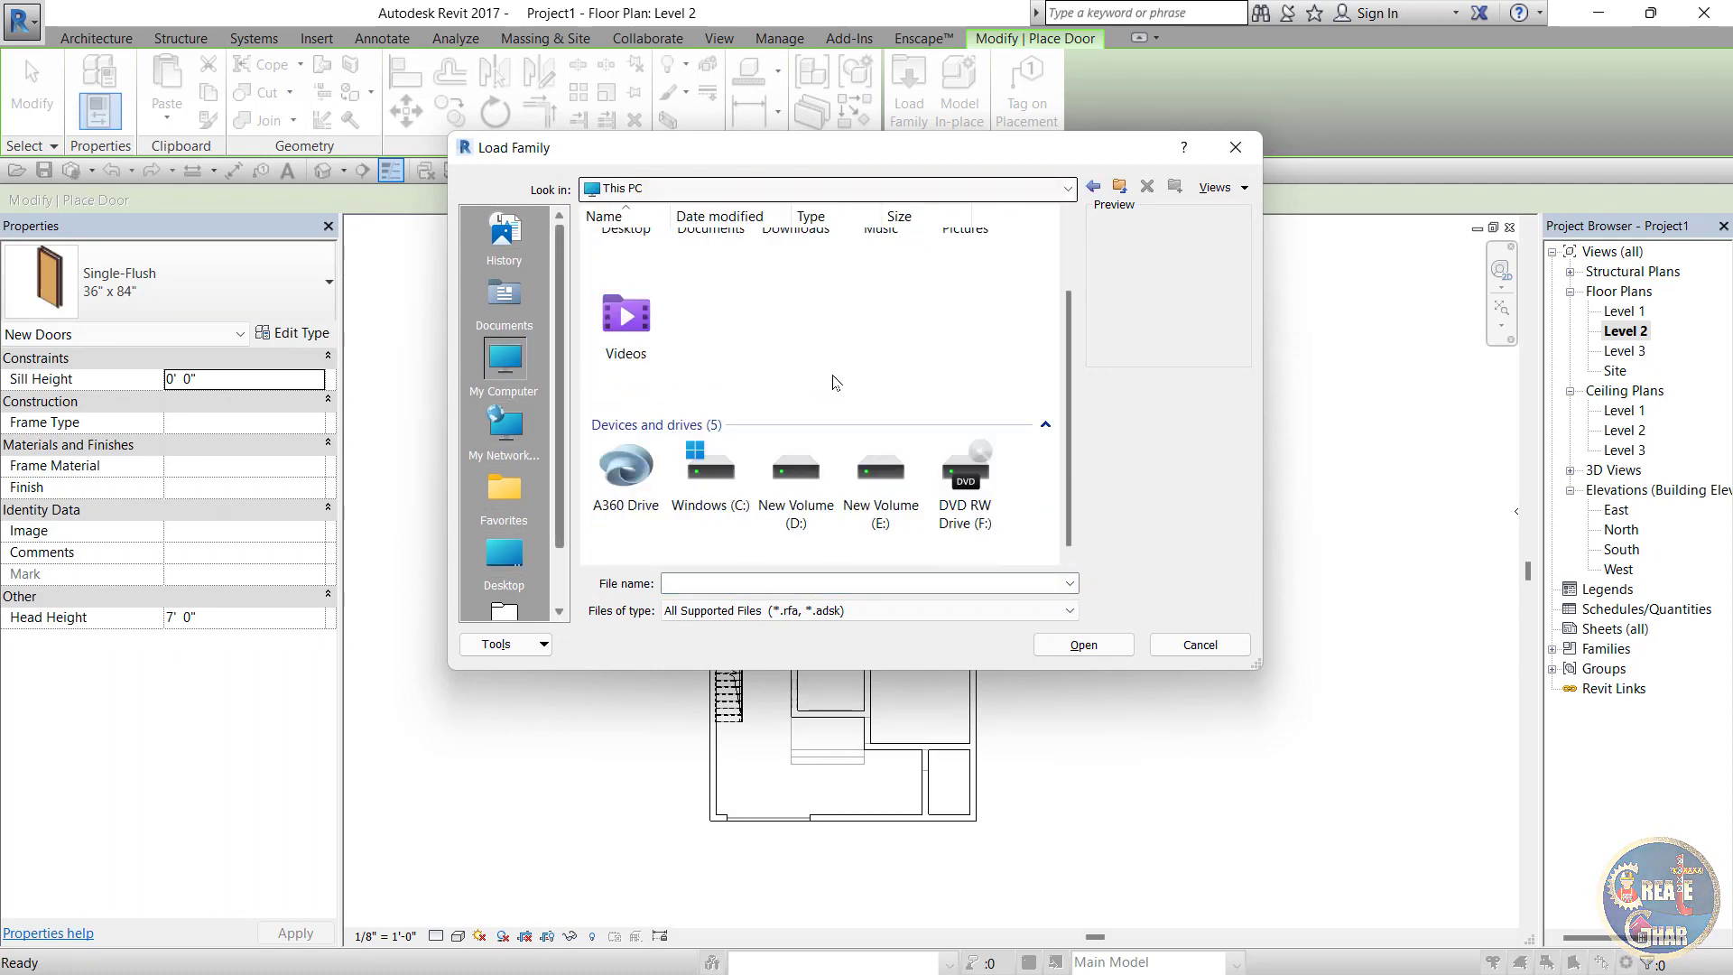
double_click(808, 490)
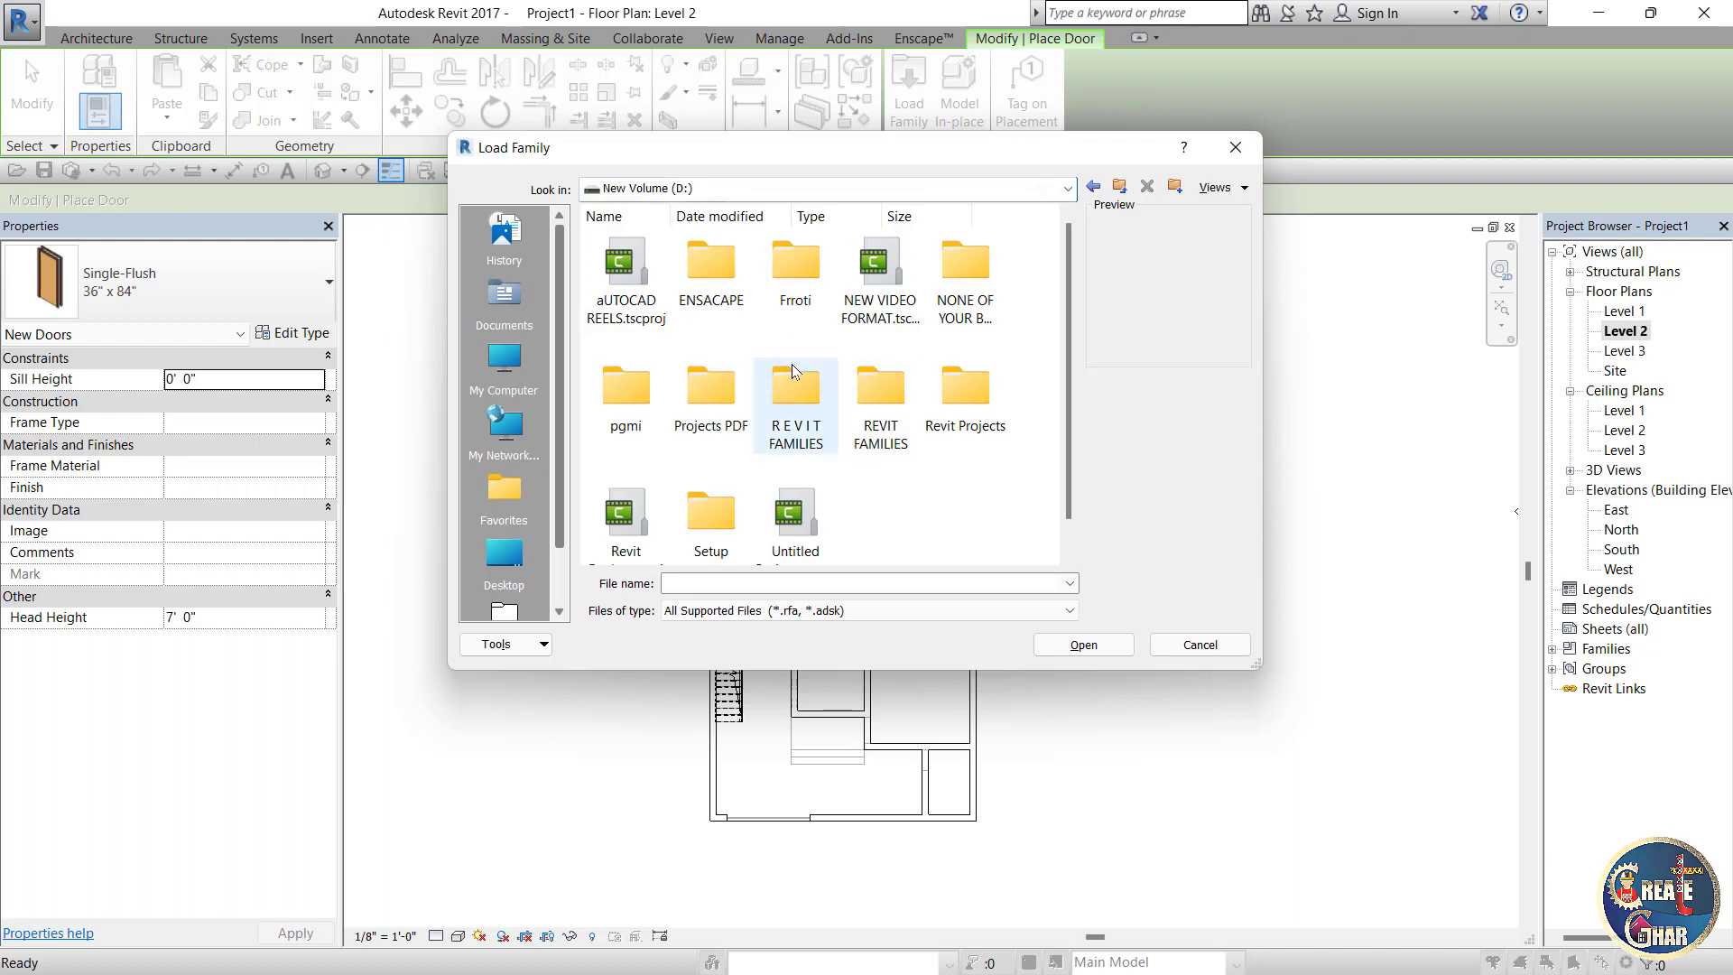
scroll(793, 365, down, 1)
click(793, 365)
double_click(792, 365)
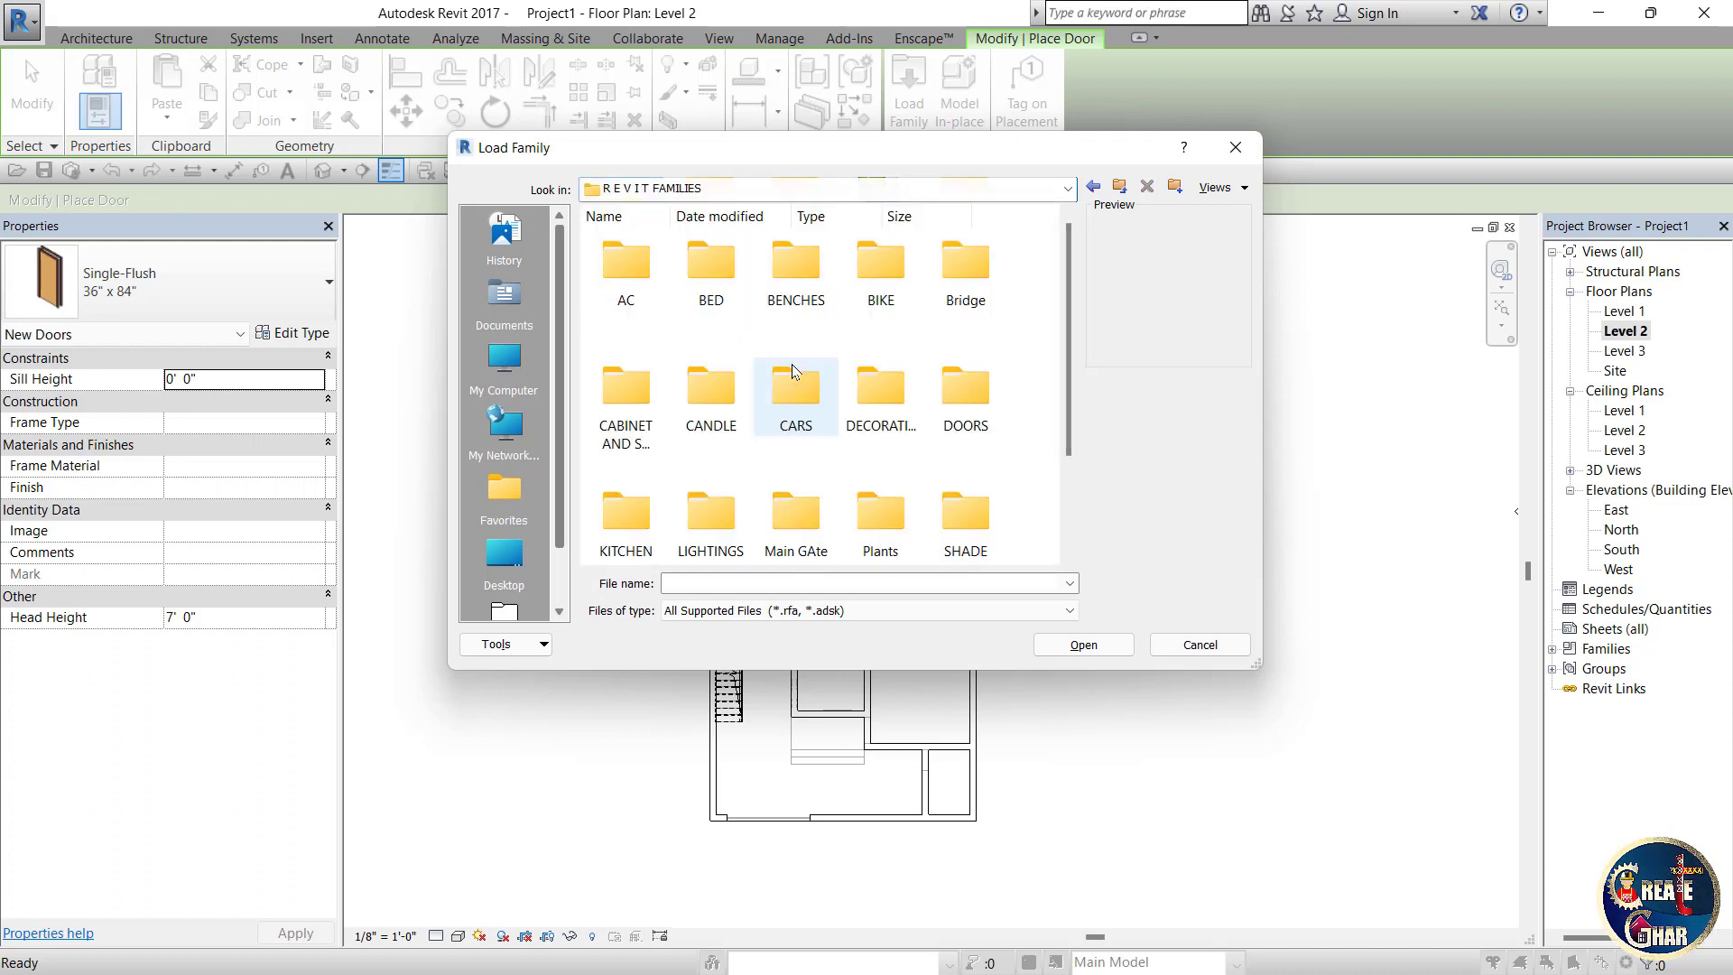
double_click(959, 389)
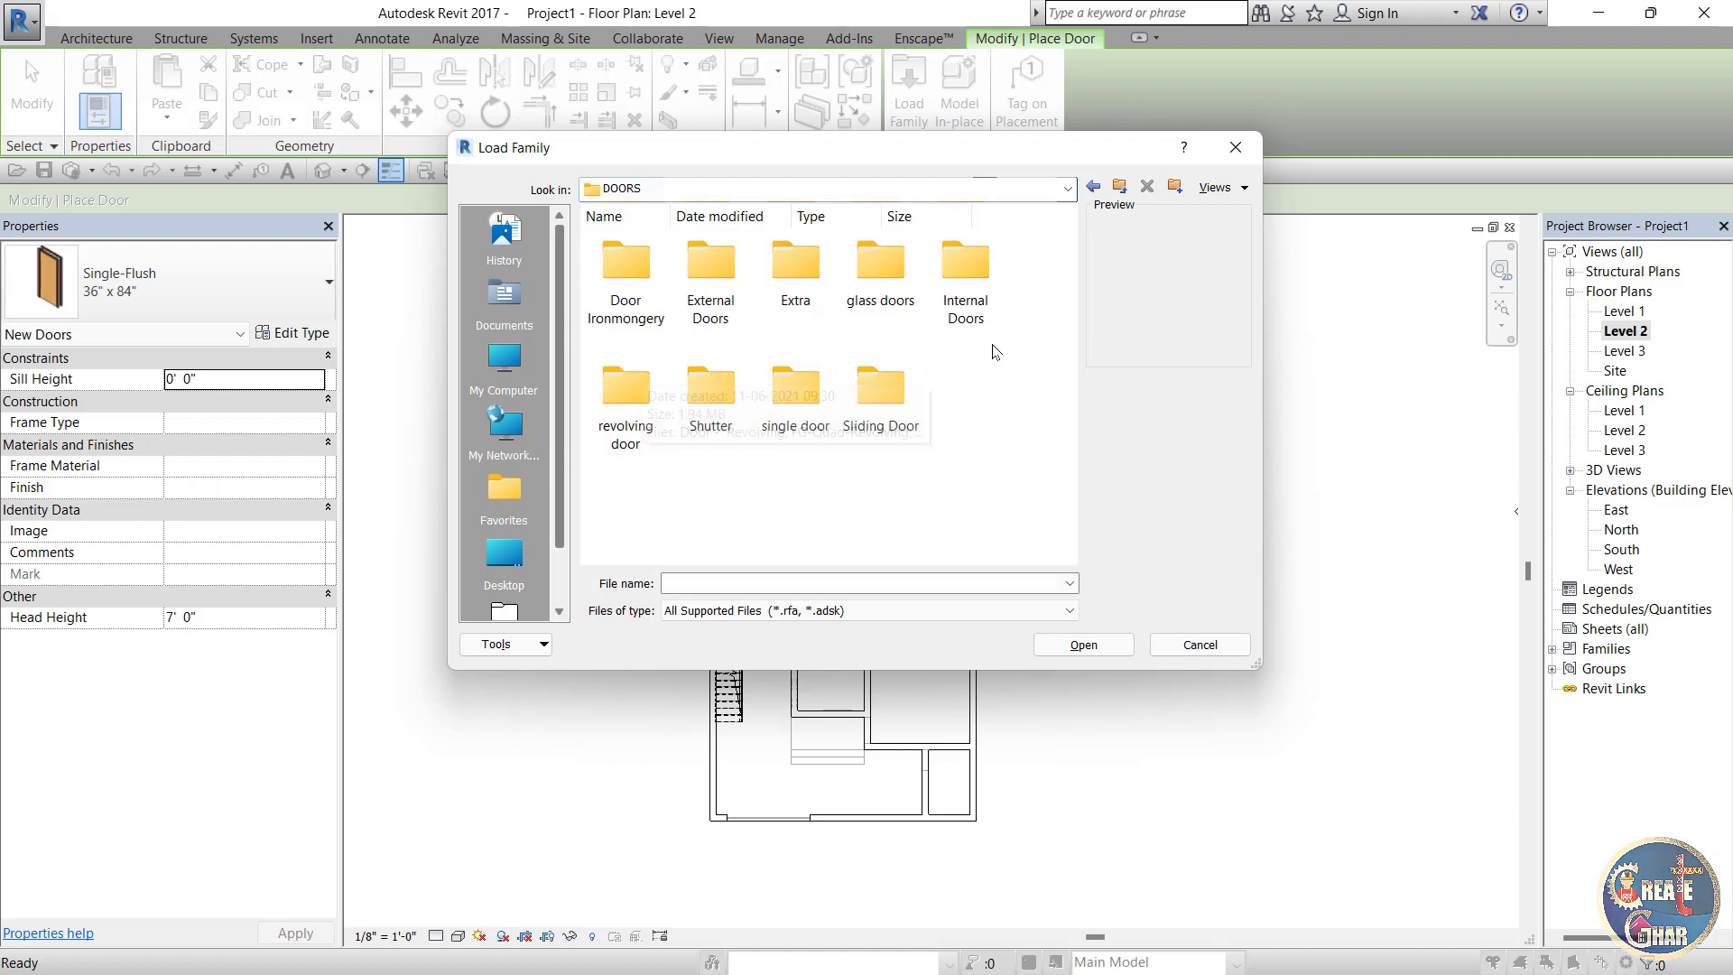
double_click(954, 278)
double_click(955, 270)
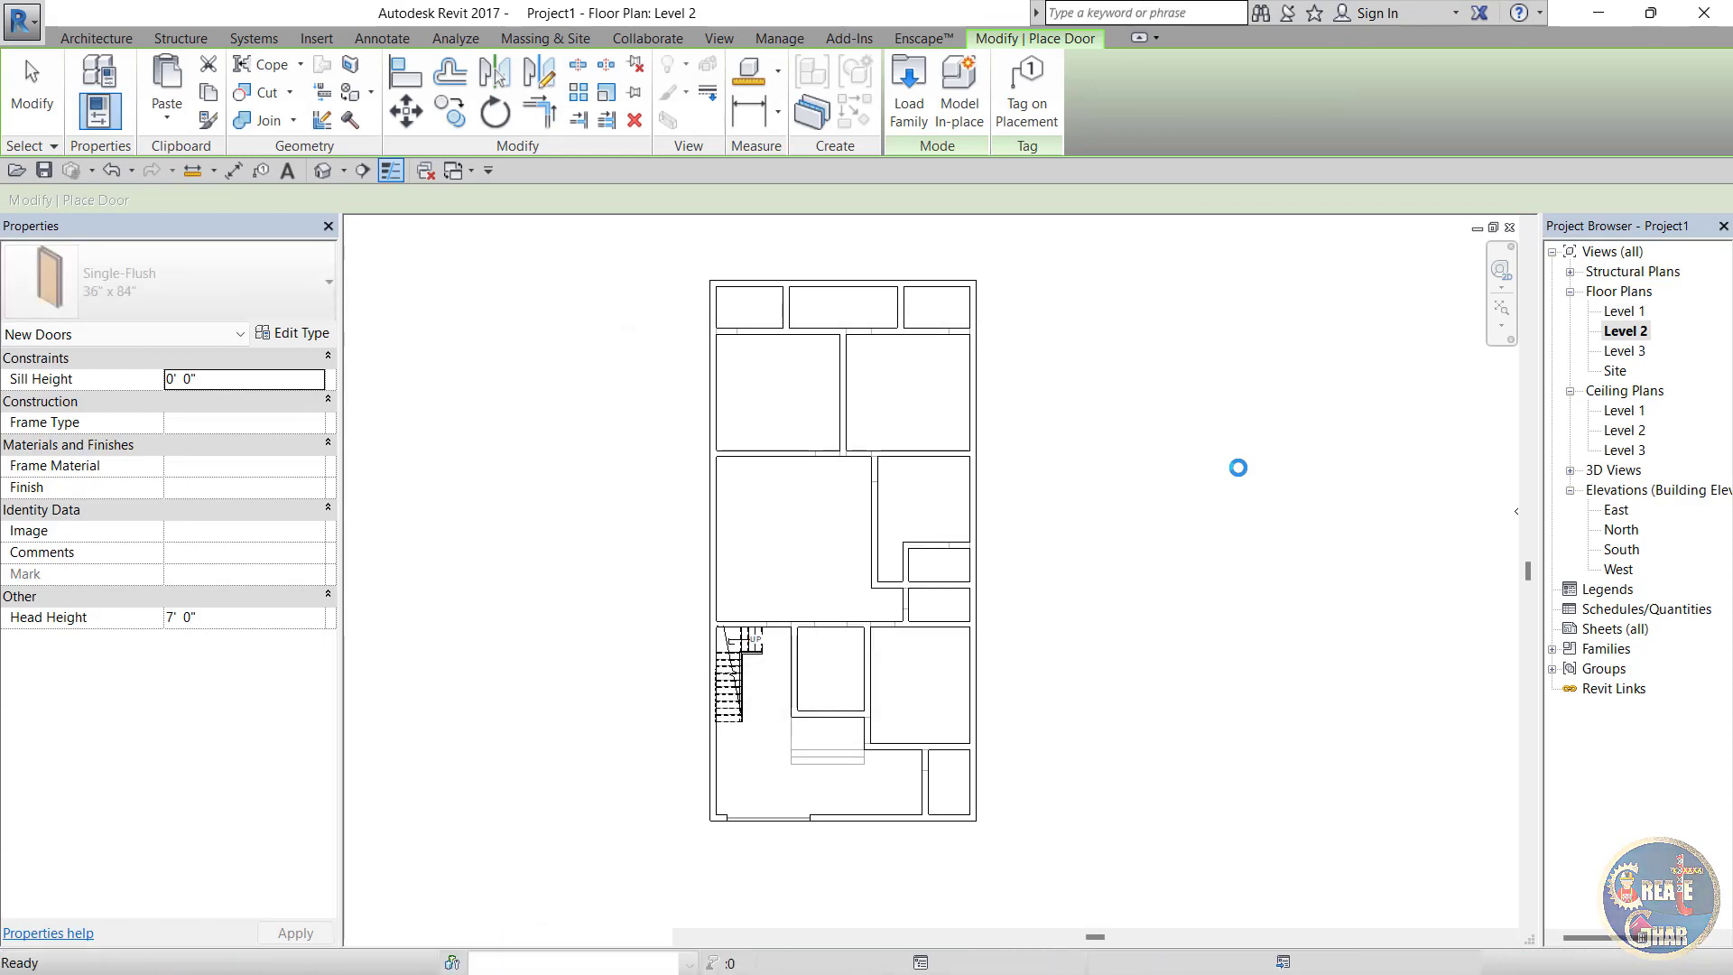
Step: Review the available sizes of the loaded IntSgl (1)-1 and IntSgl (2)-1 doors, then leave door placement
click(274, 286)
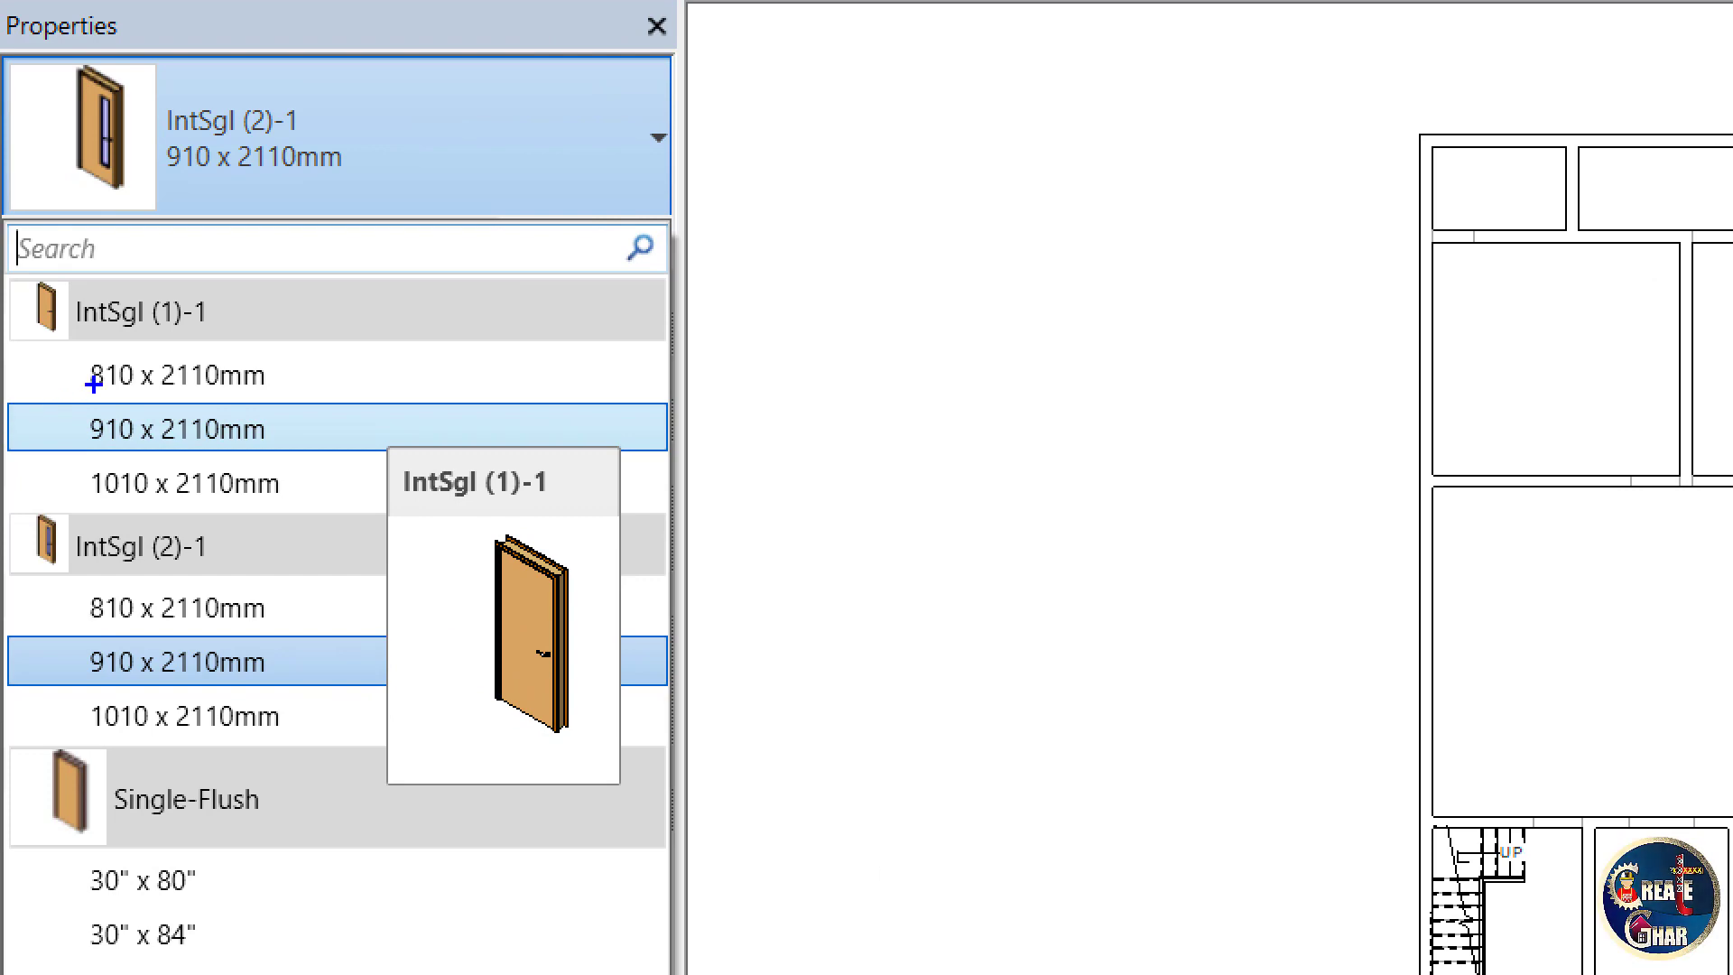
drag(43, 664, 200, 293)
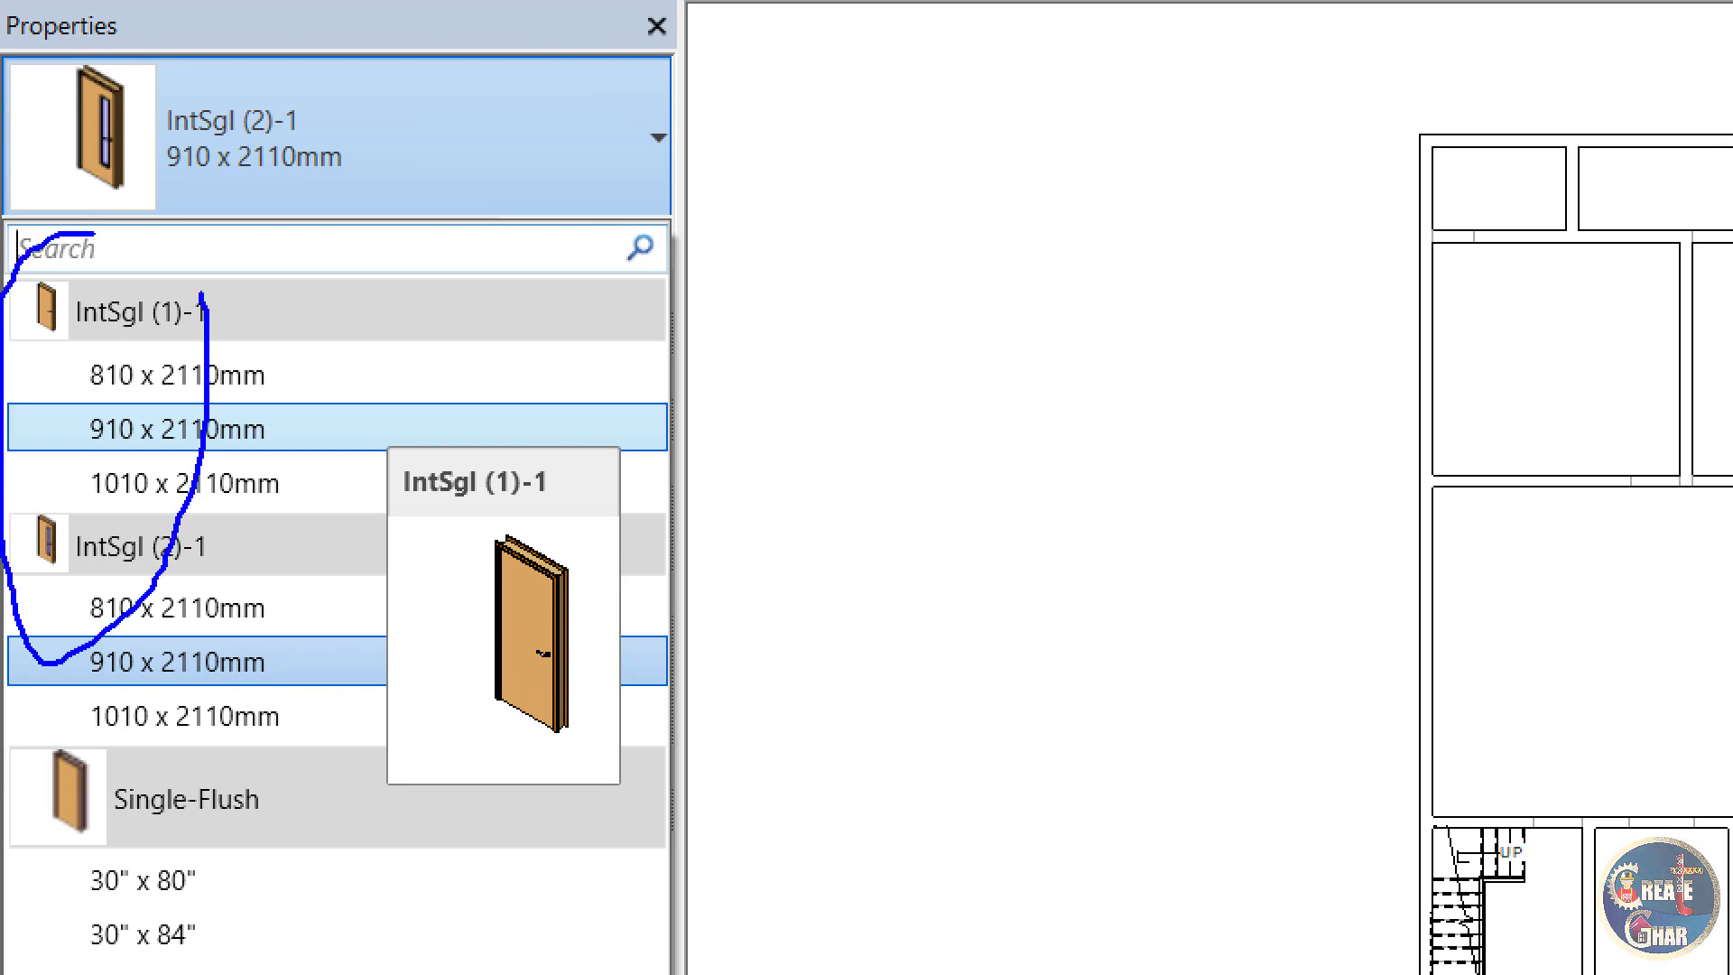
key(Escape)
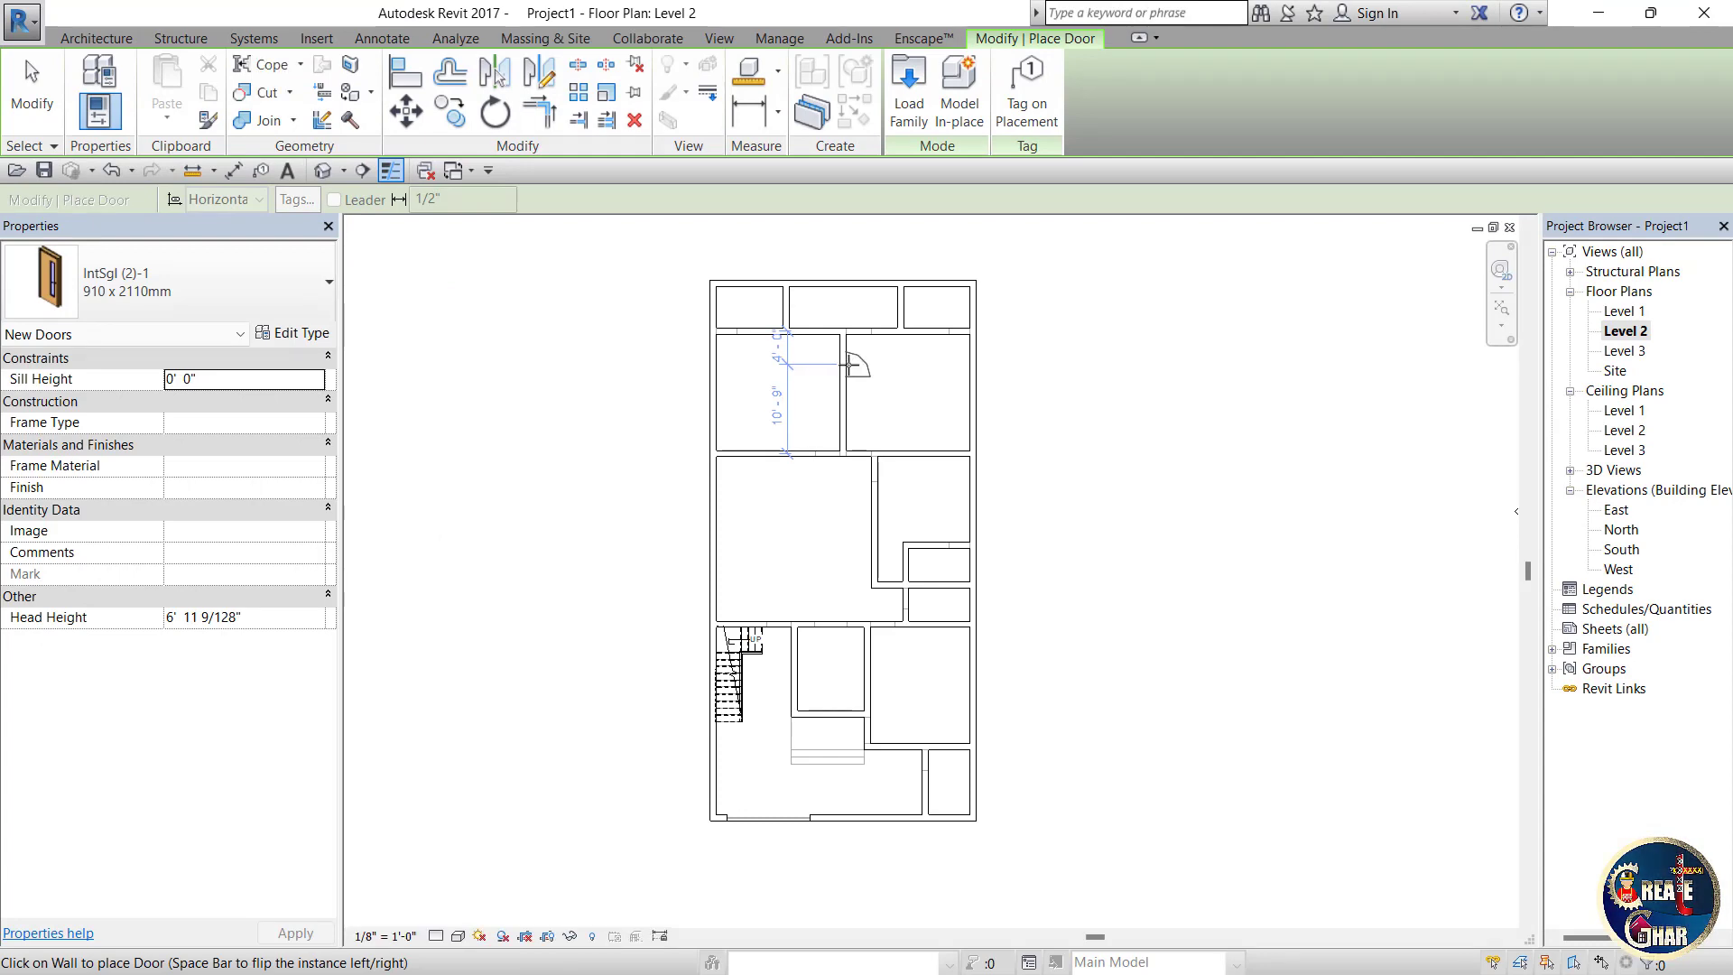
key(Escape)
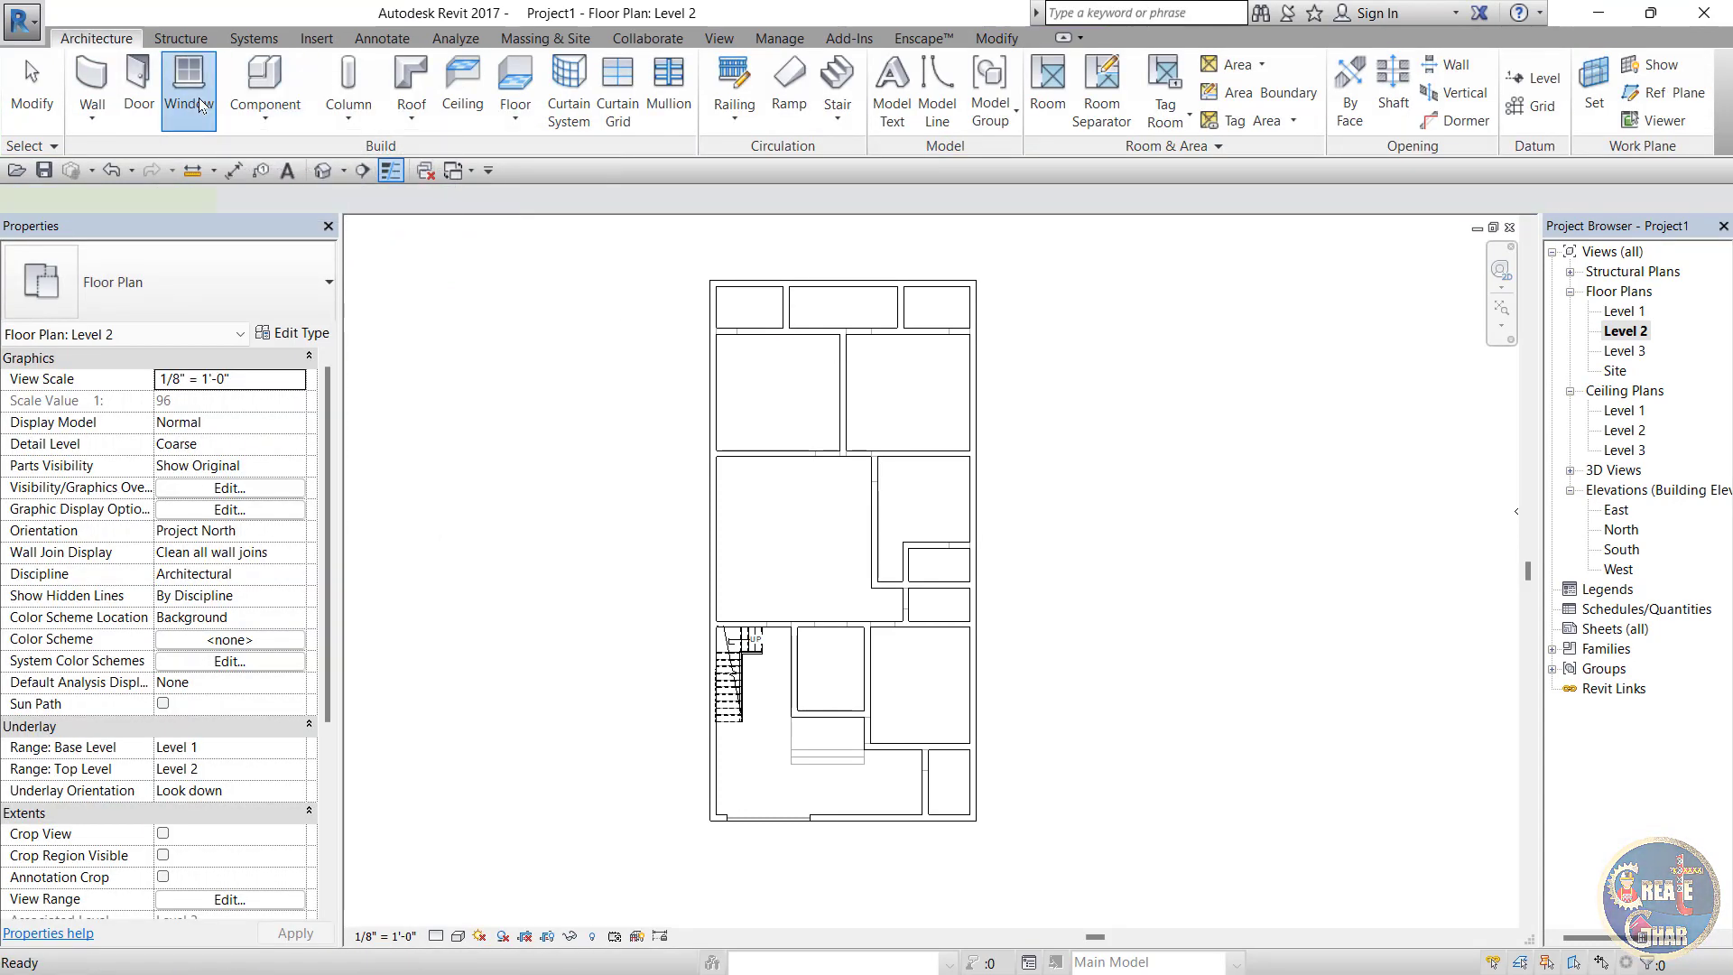
Step: Start loading window families and browse to the New Volume (D:) drive
click(190, 100)
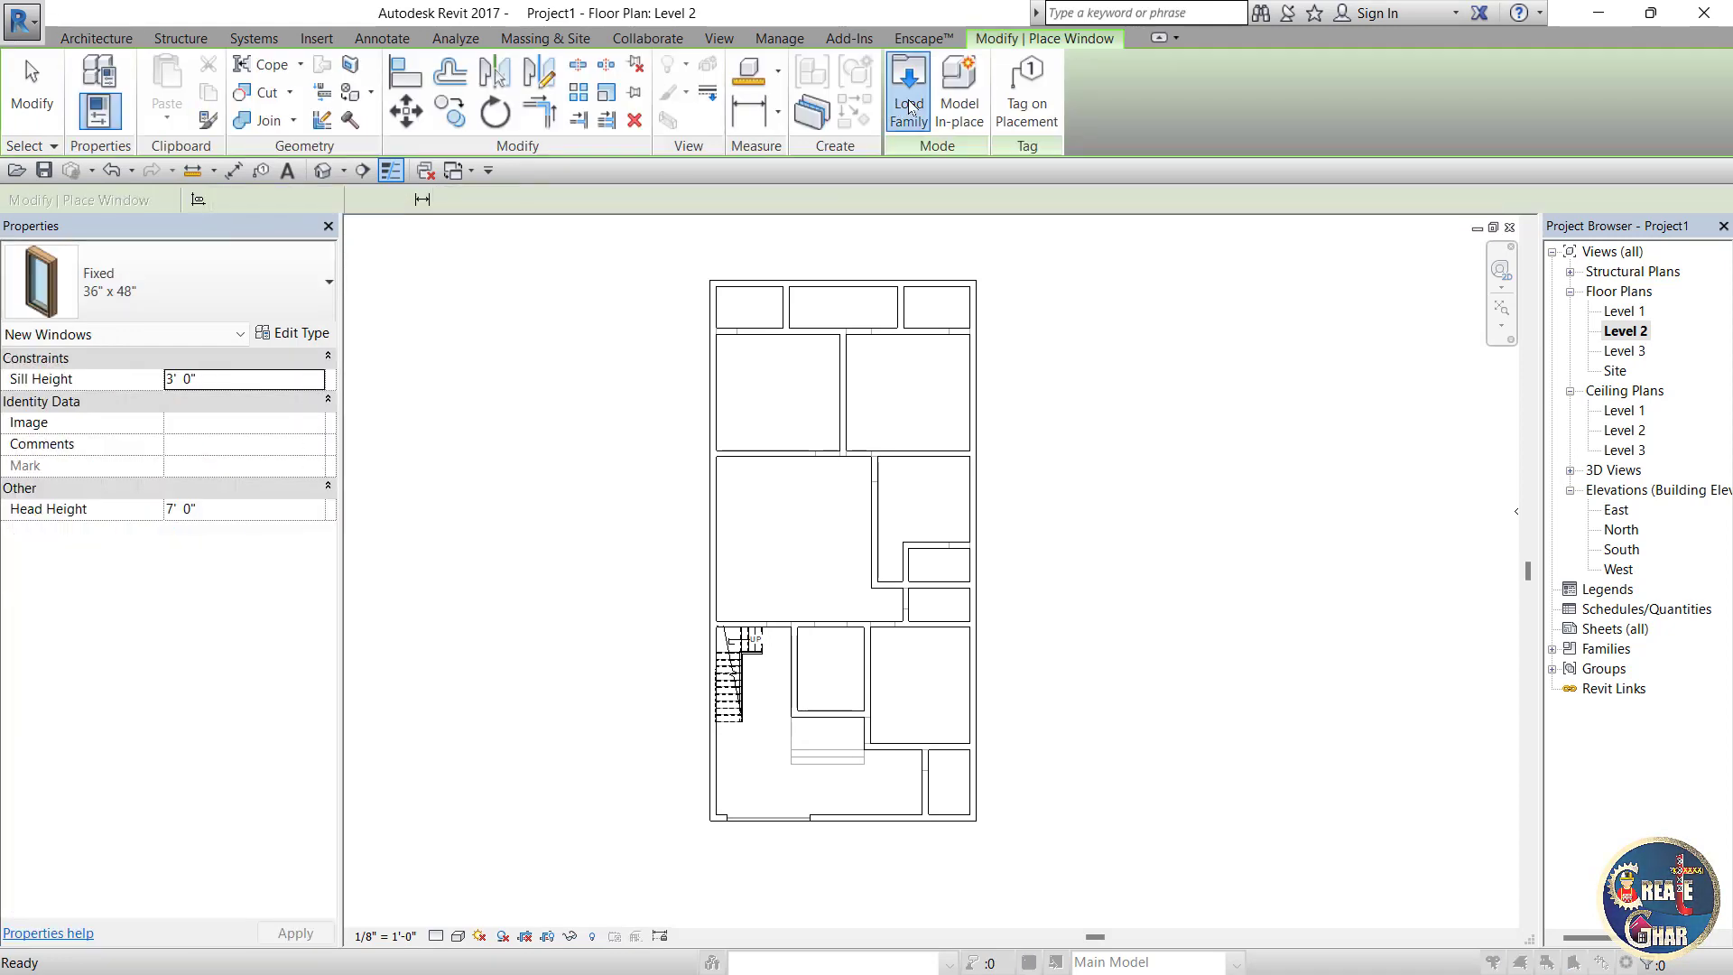
click(908, 99)
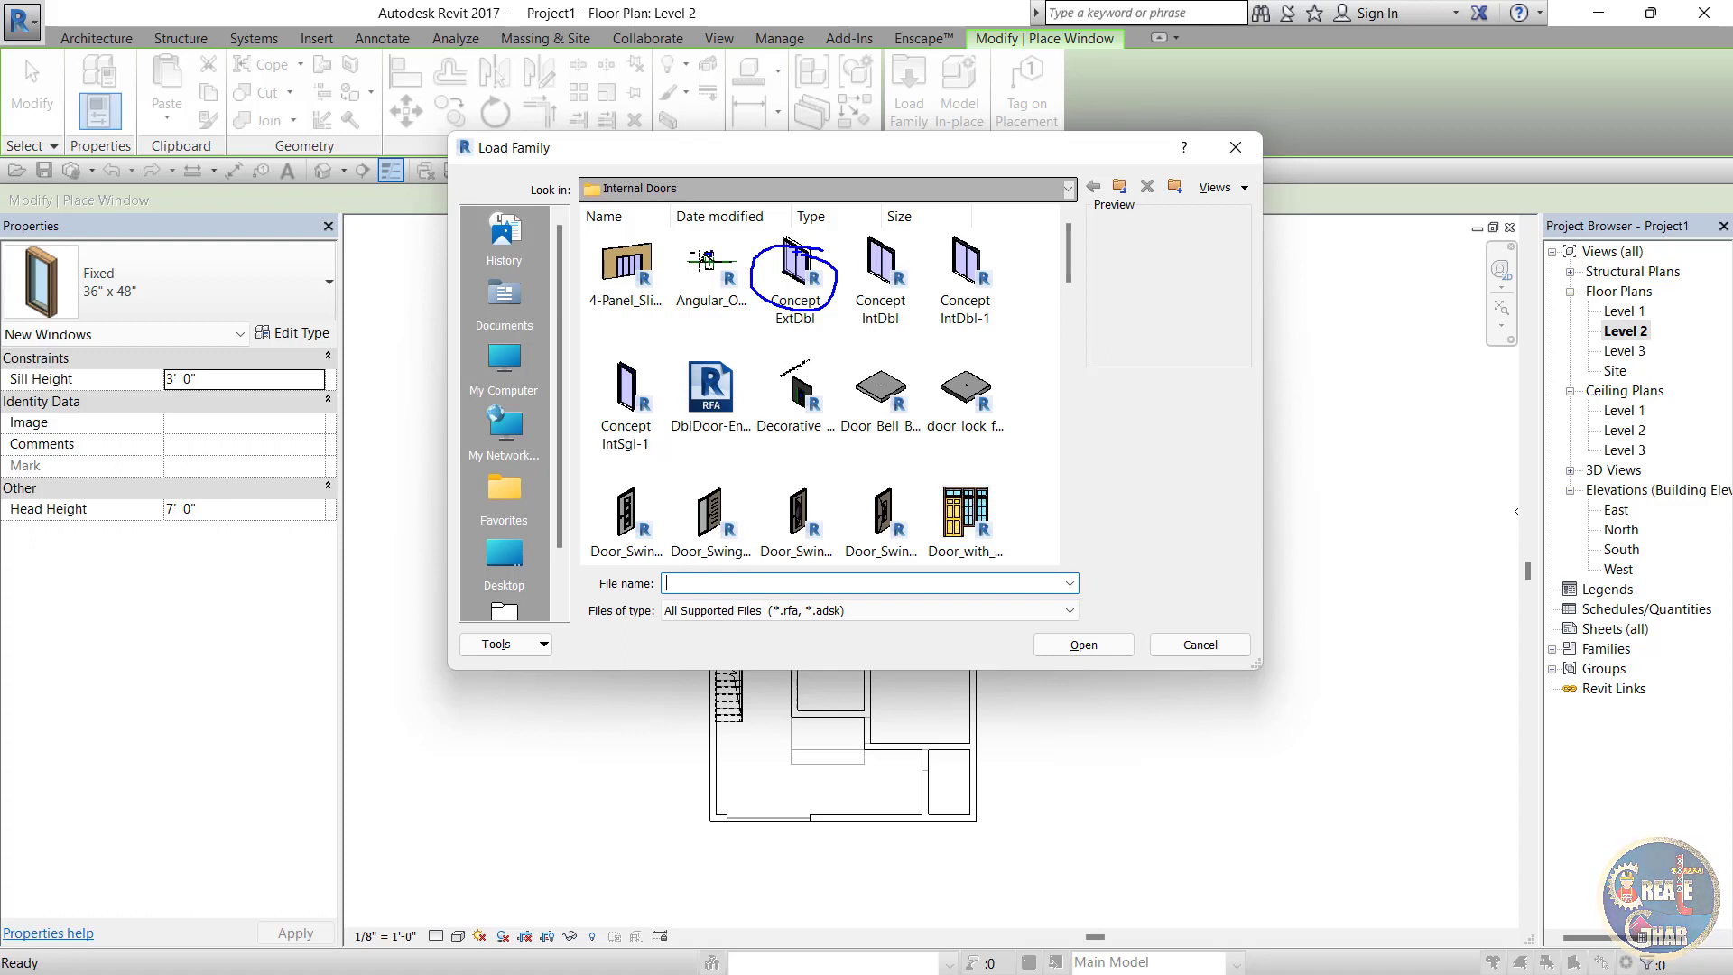
click(503, 361)
scroll(812, 452, down, 2)
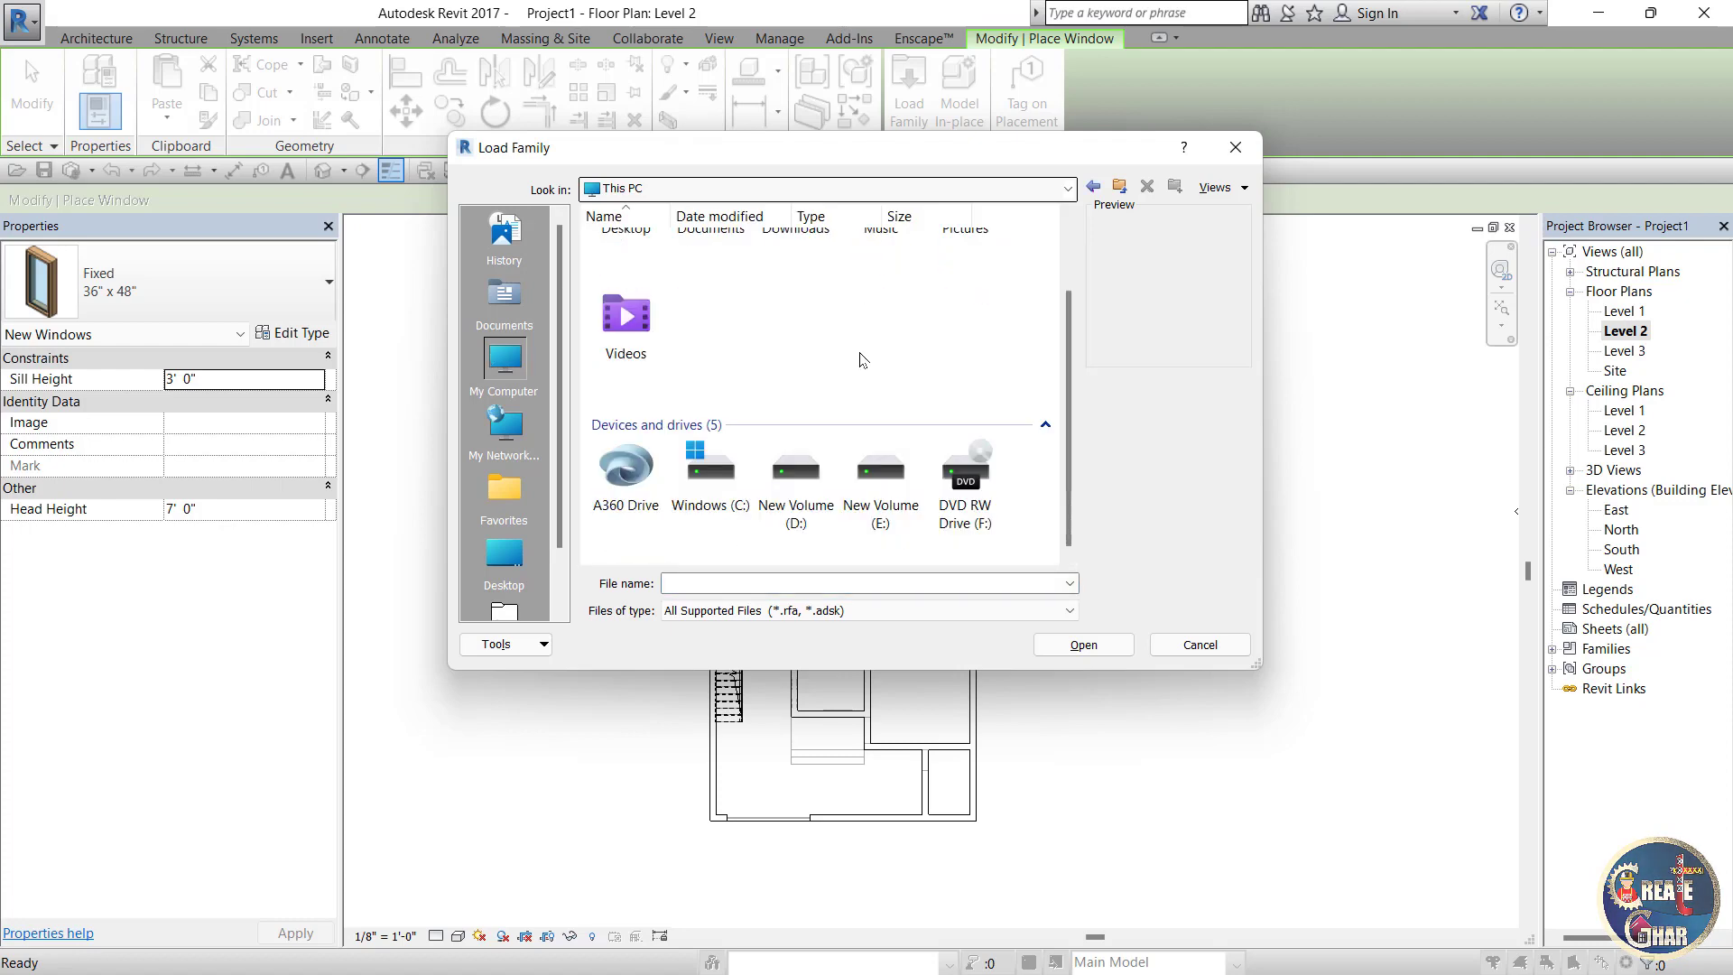
double_click(798, 473)
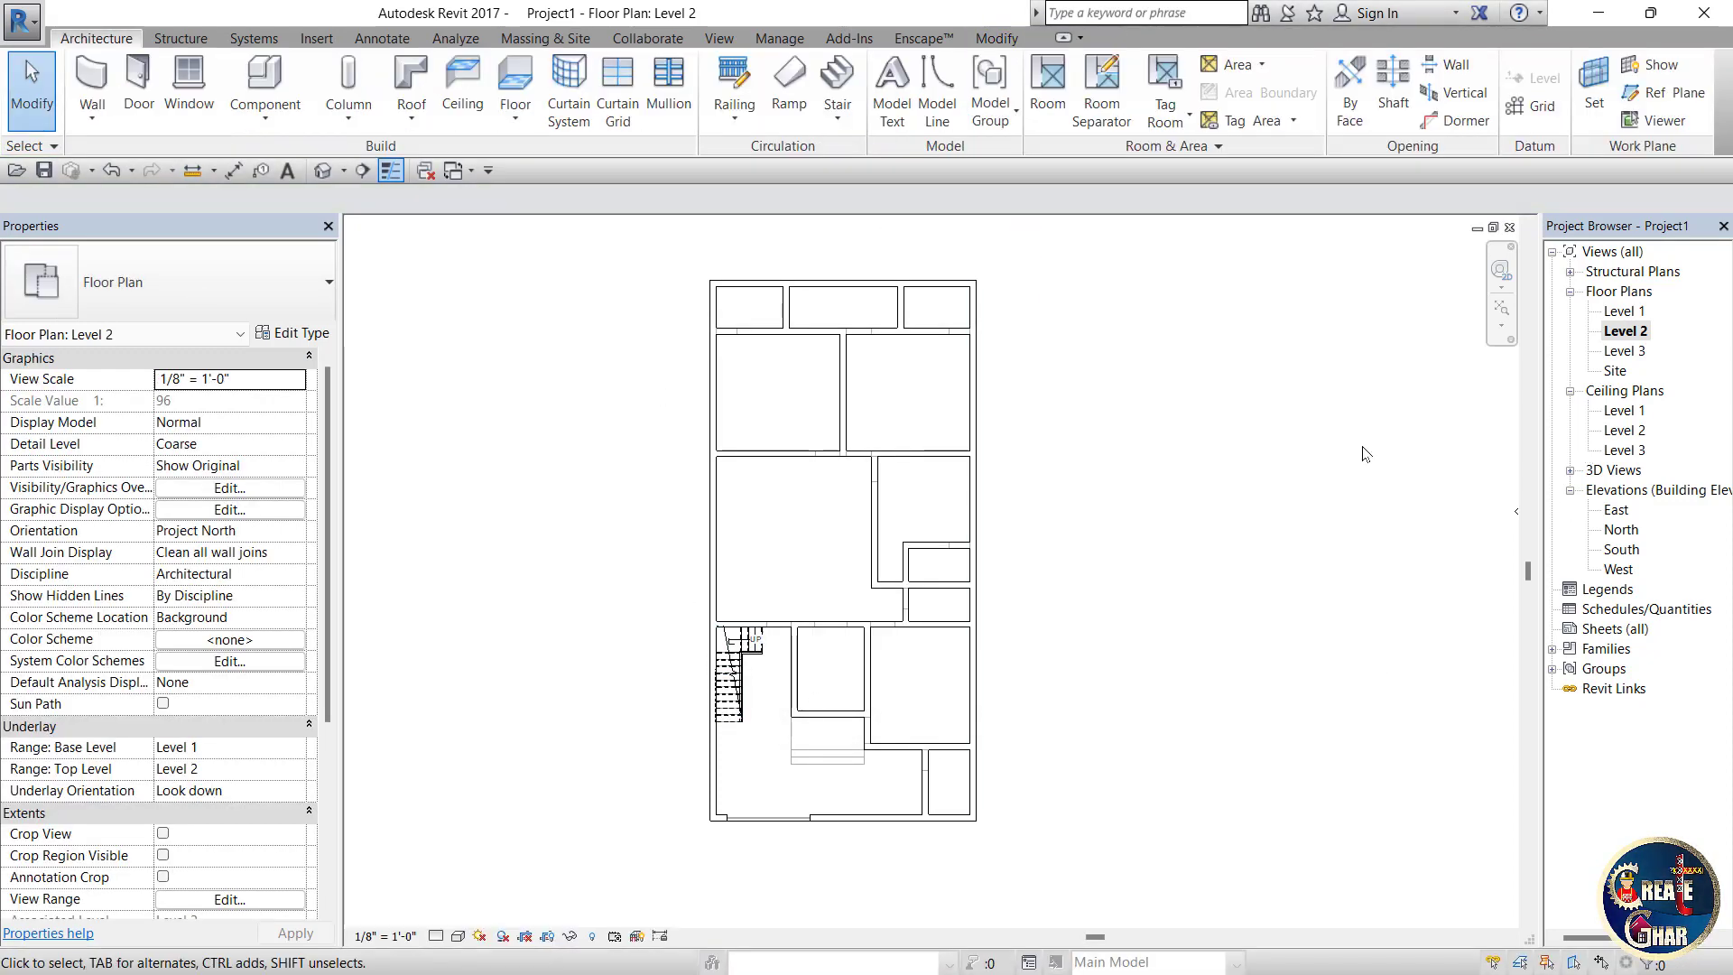
Step: Duplicate the IntSgl (2)-1 910 x 2110mm door type as 3' from the Level 2 plan
key(ctrl+Tab)
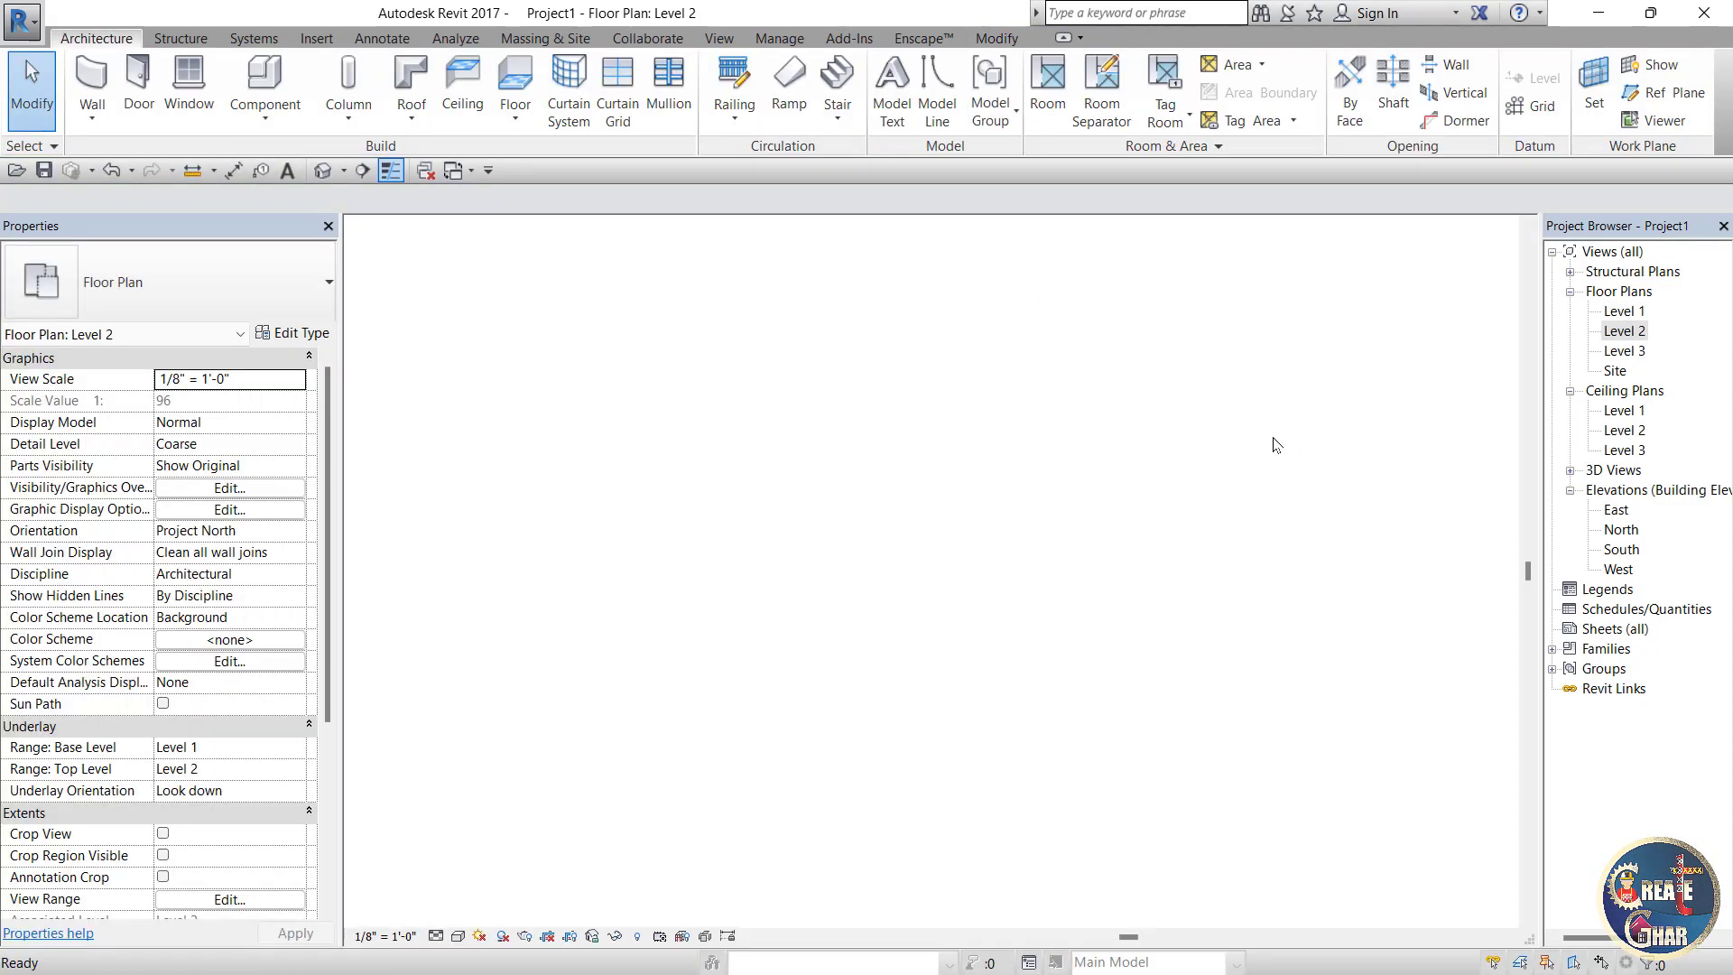
double_click(1607, 336)
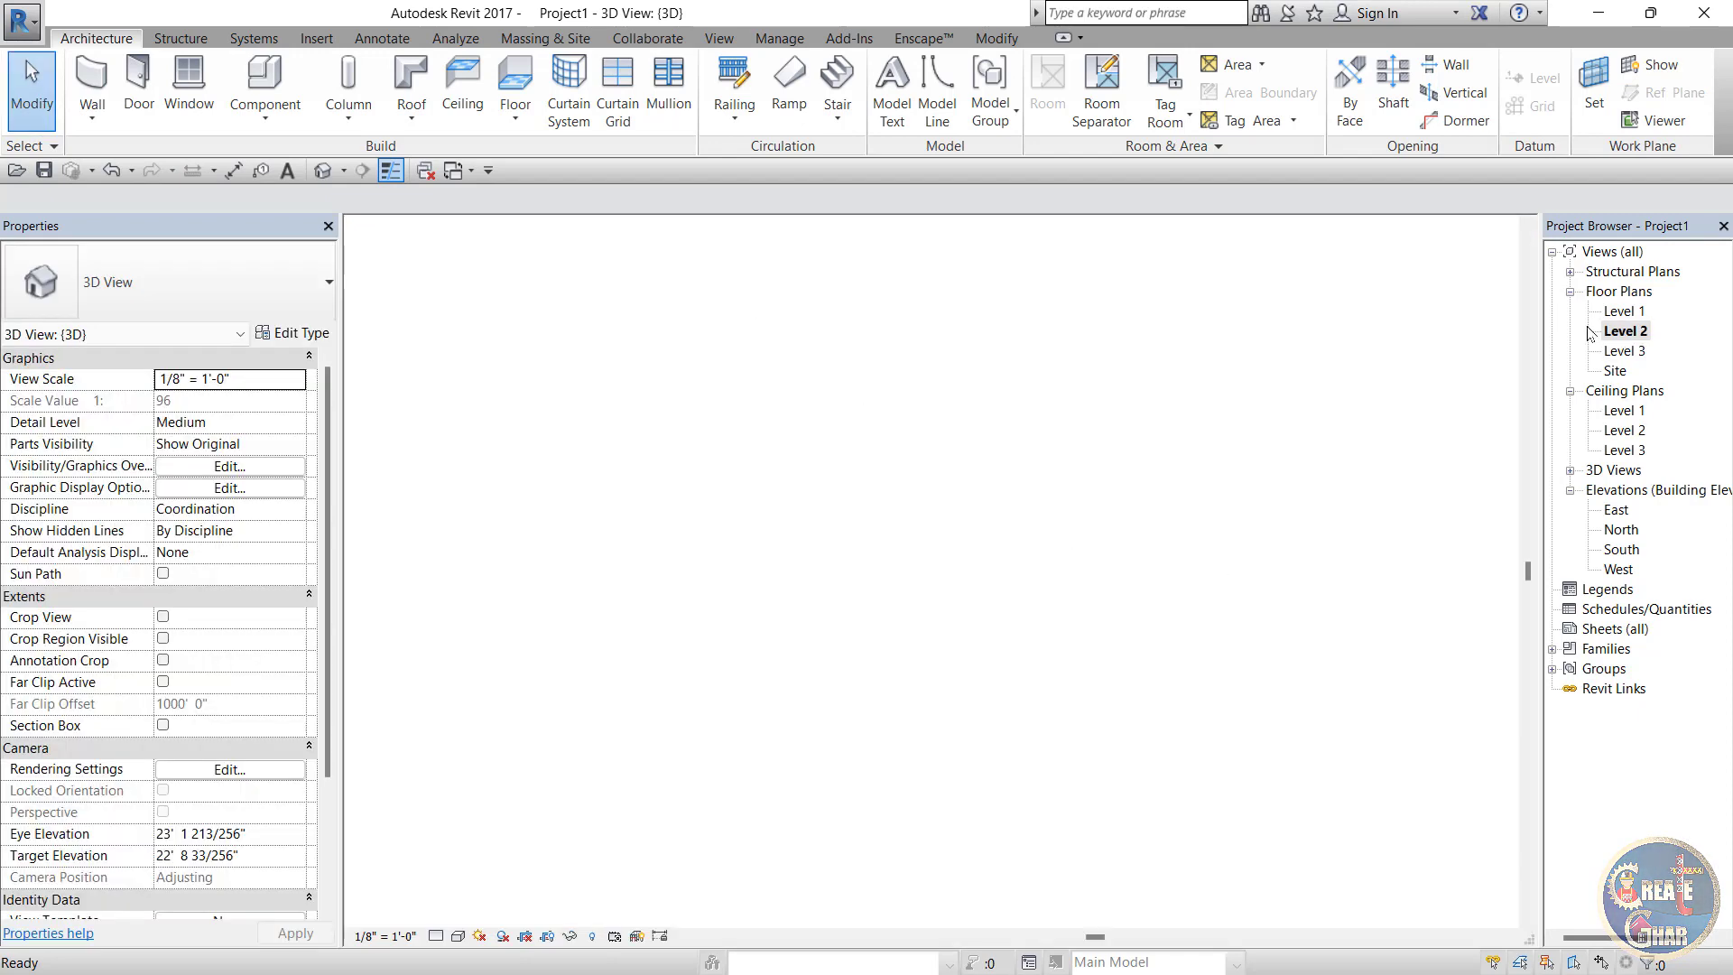
click(138, 95)
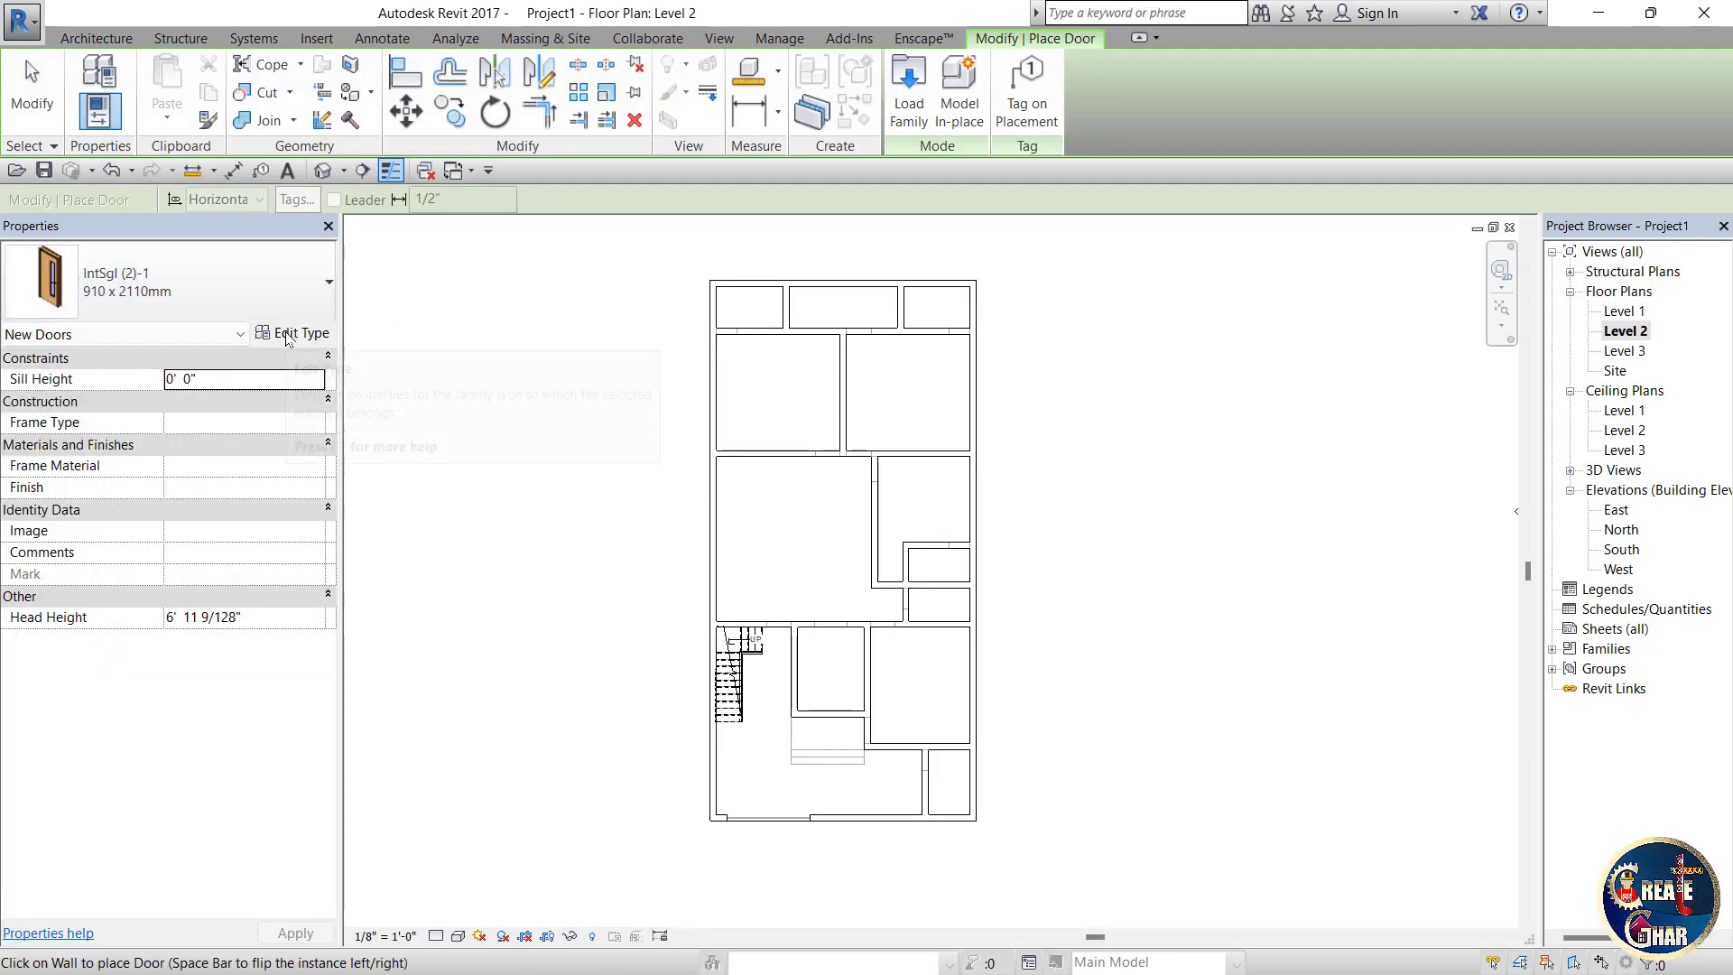
click(287, 339)
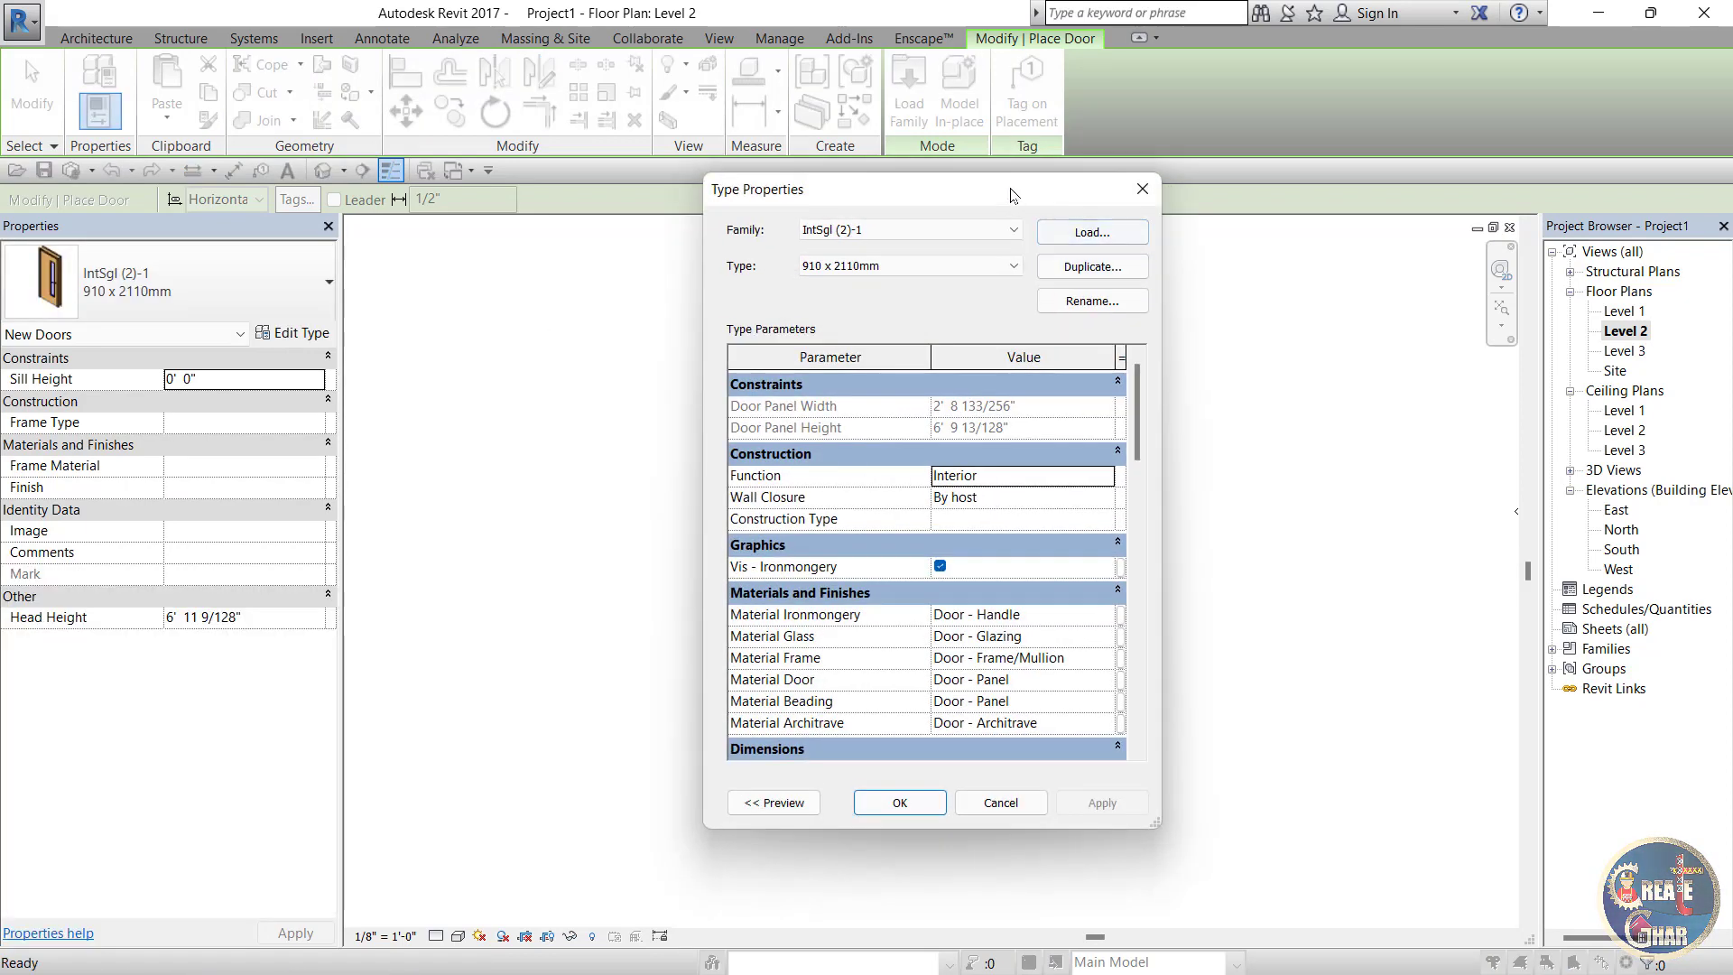
drag(1011, 195, 962, 262)
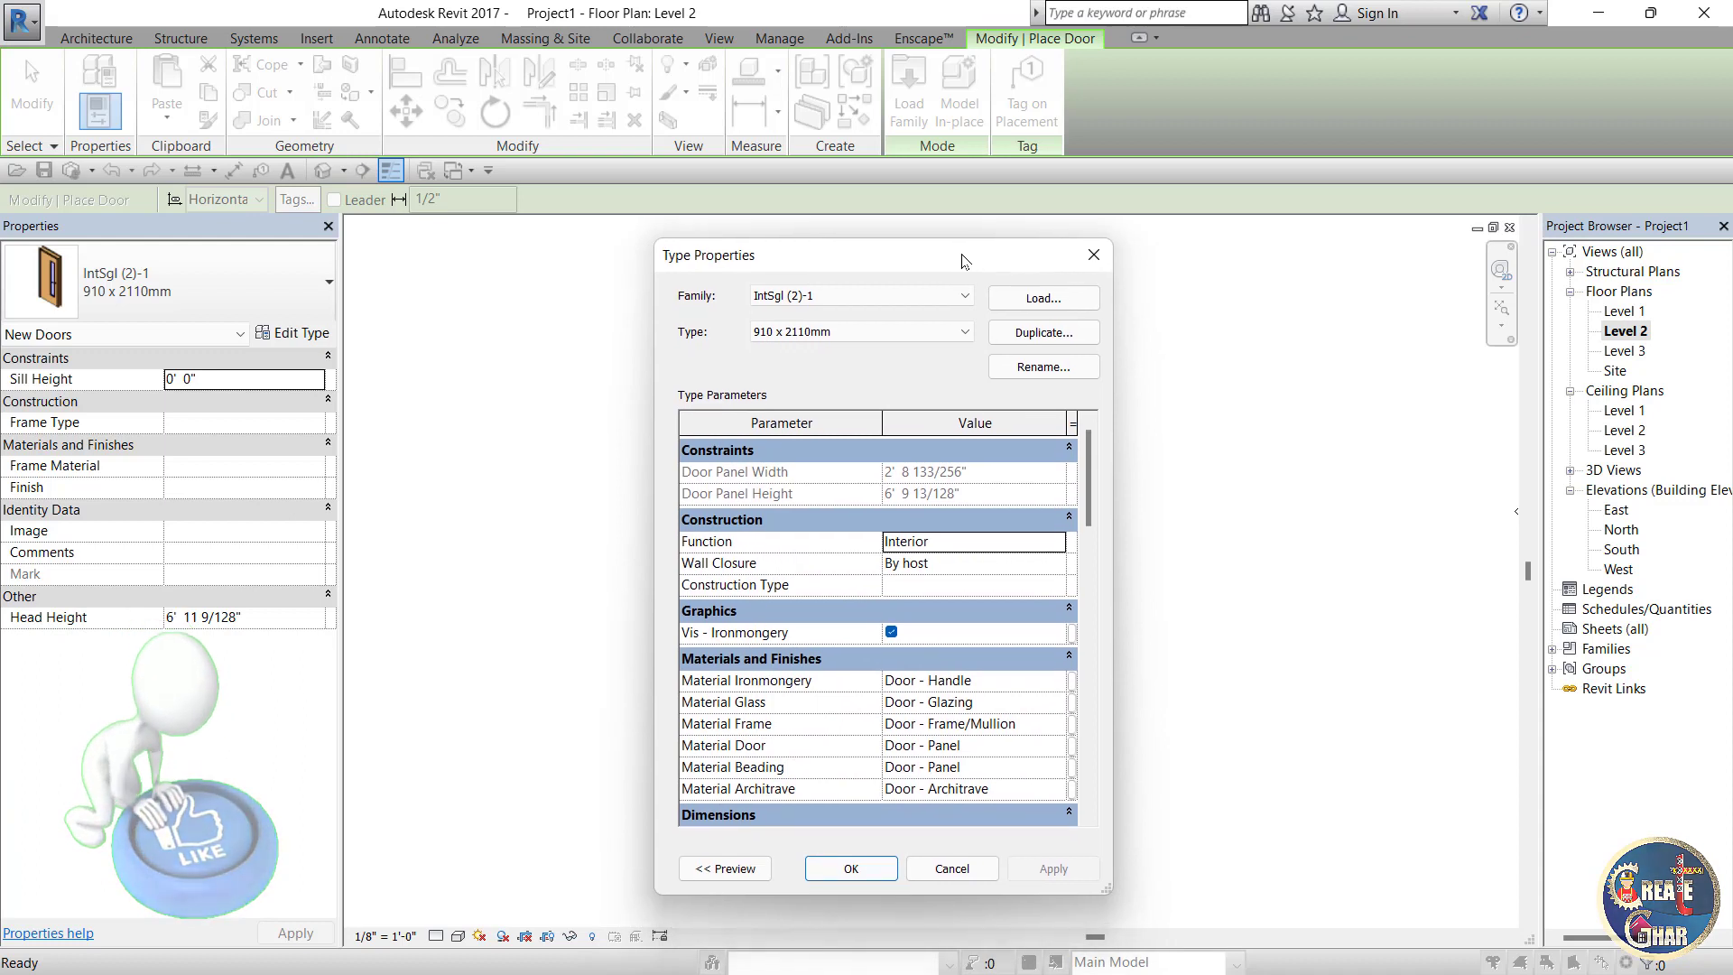
click(1013, 336)
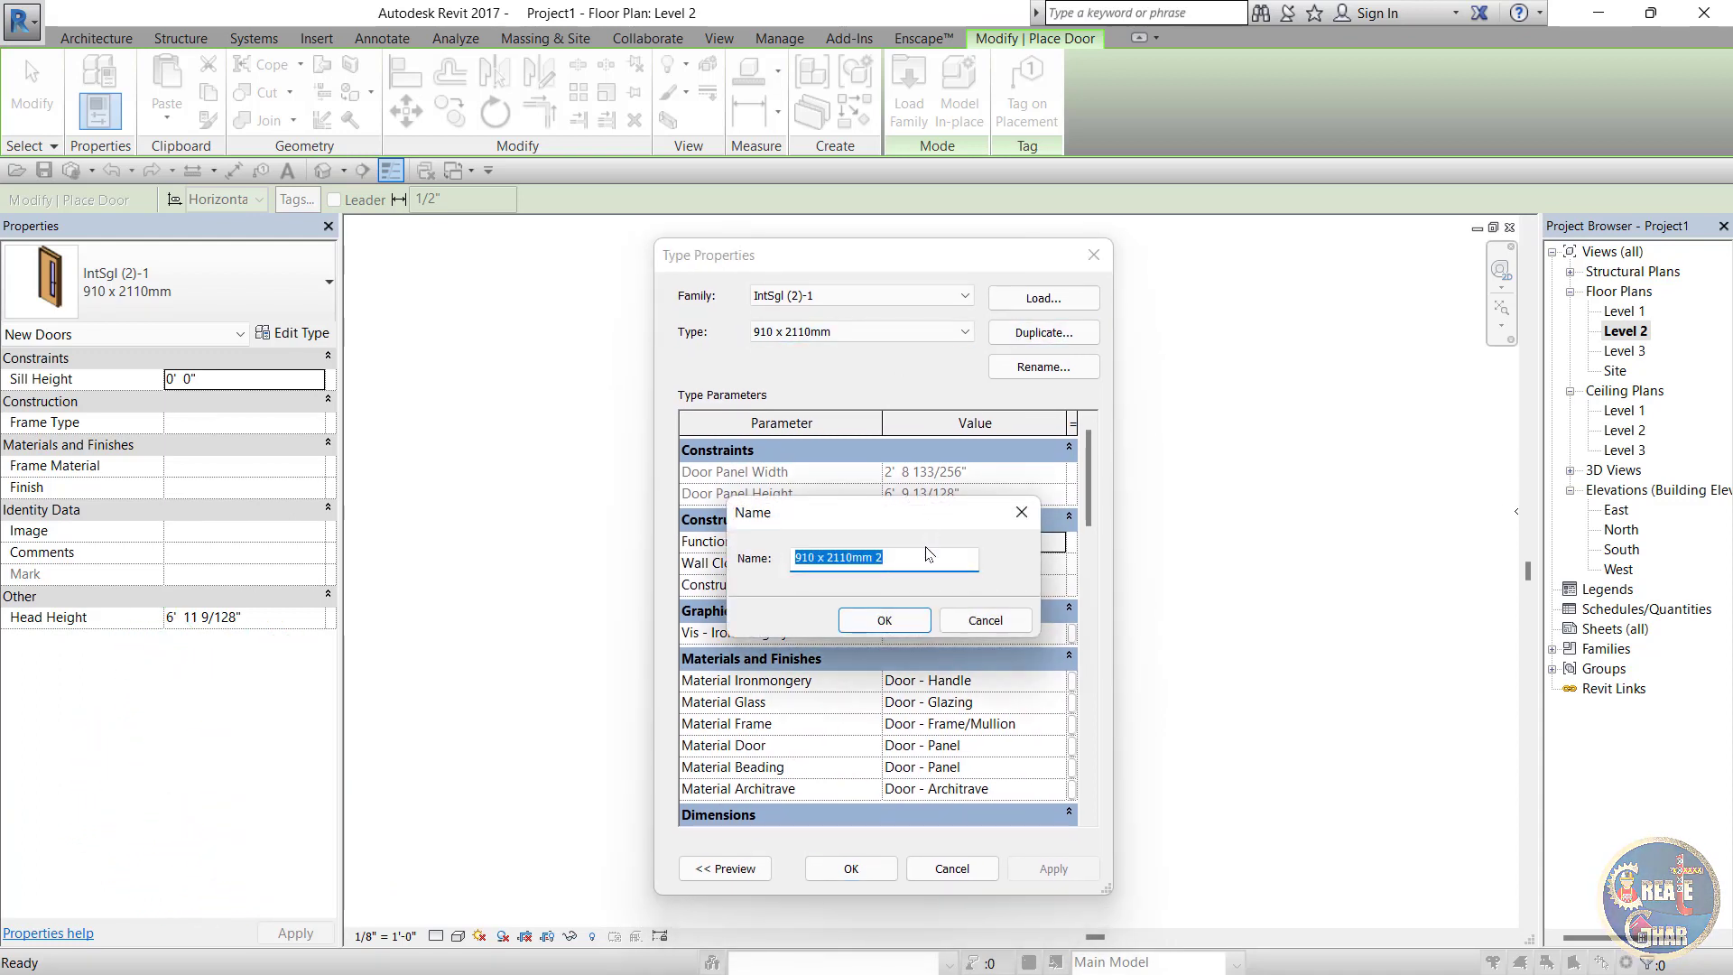
click(865, 625)
Step: Set the new 3' door type's height to 7'-0" and its width to 3'
scroll(979, 540, down, 3)
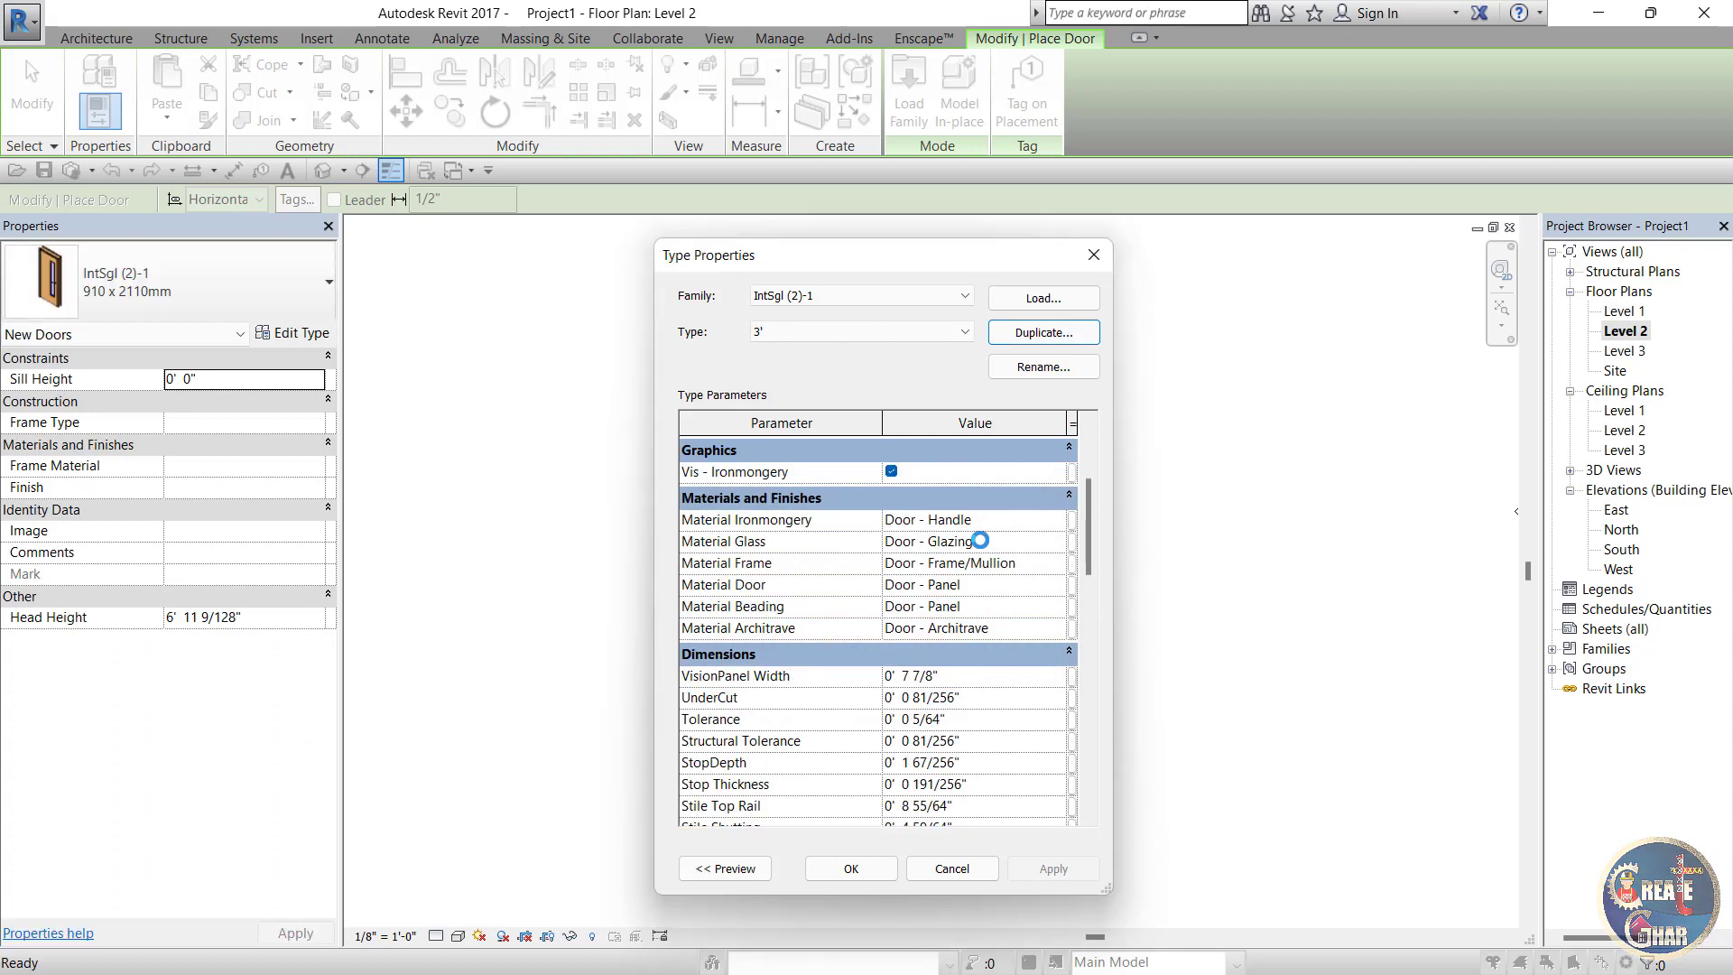
scroll(981, 540, down, 8)
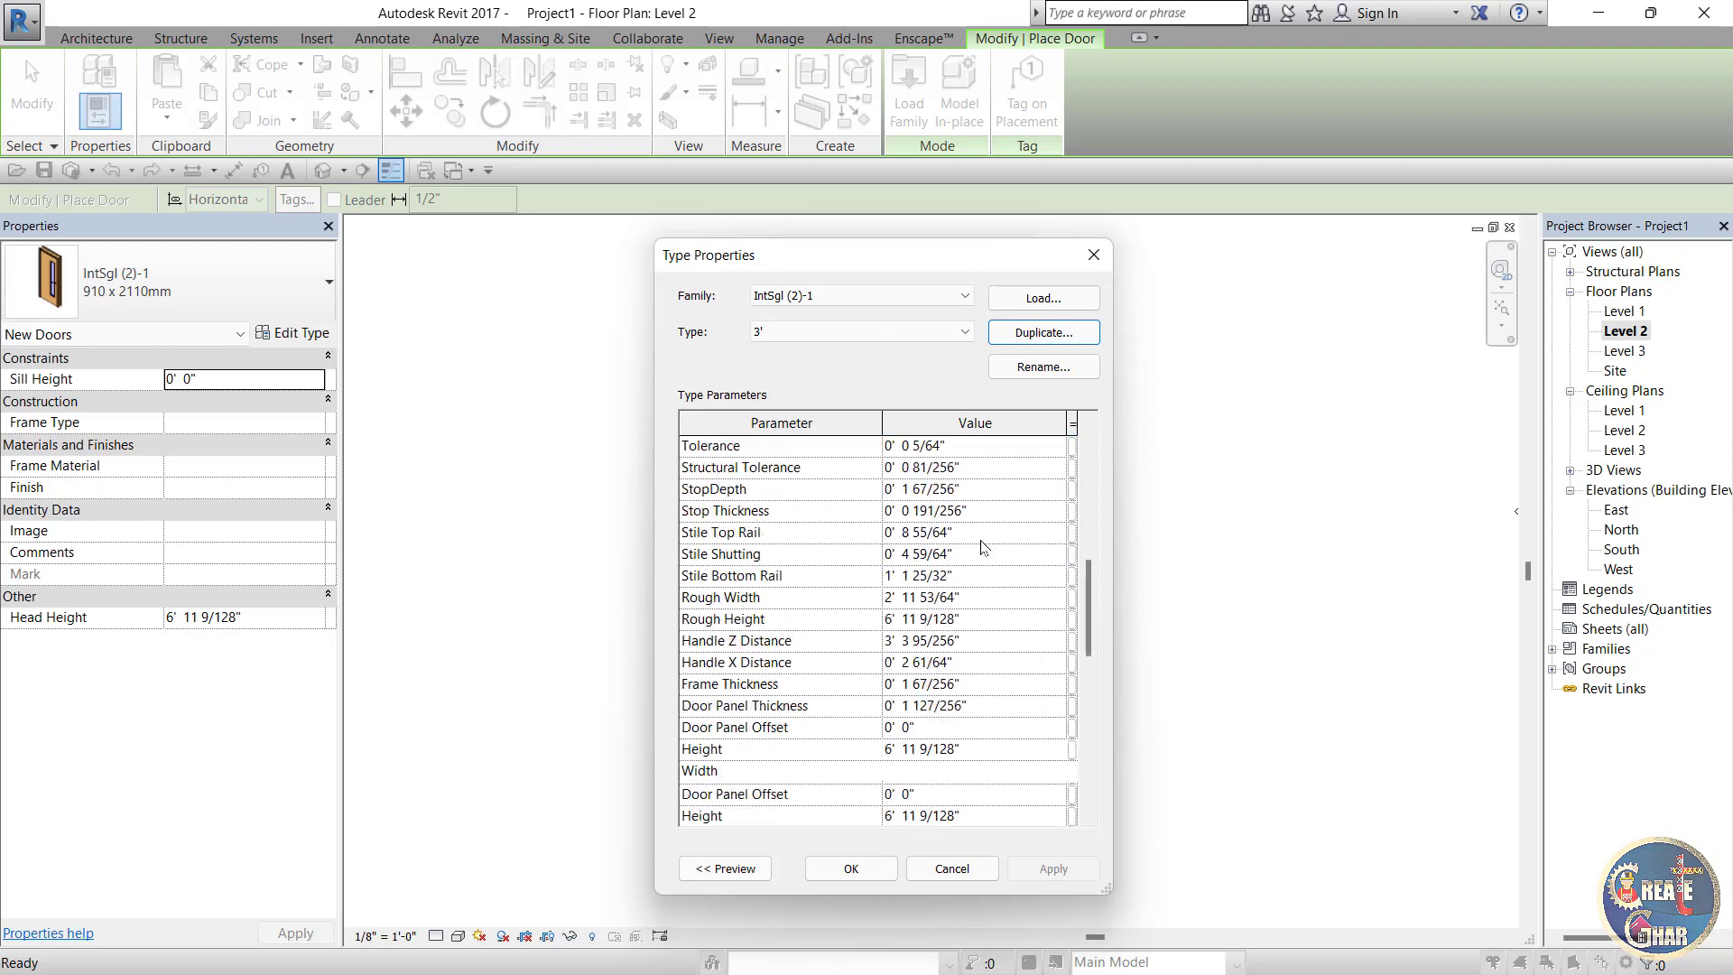
scroll(981, 546, down, 1)
click(997, 690)
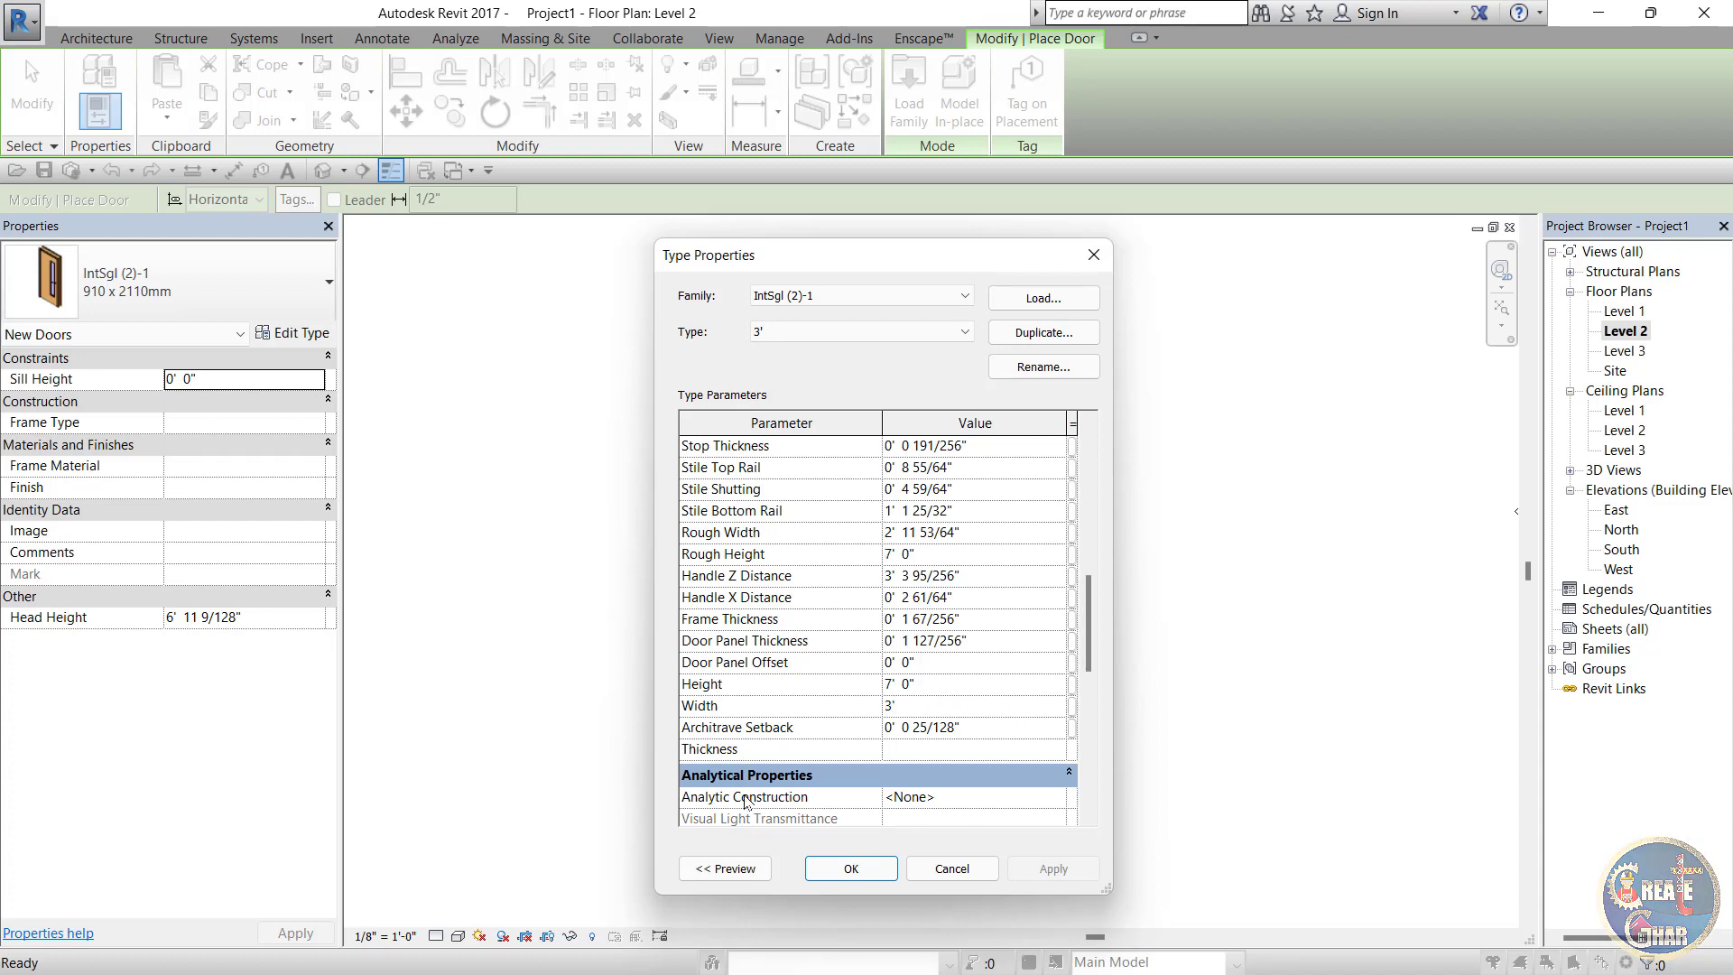
click(849, 869)
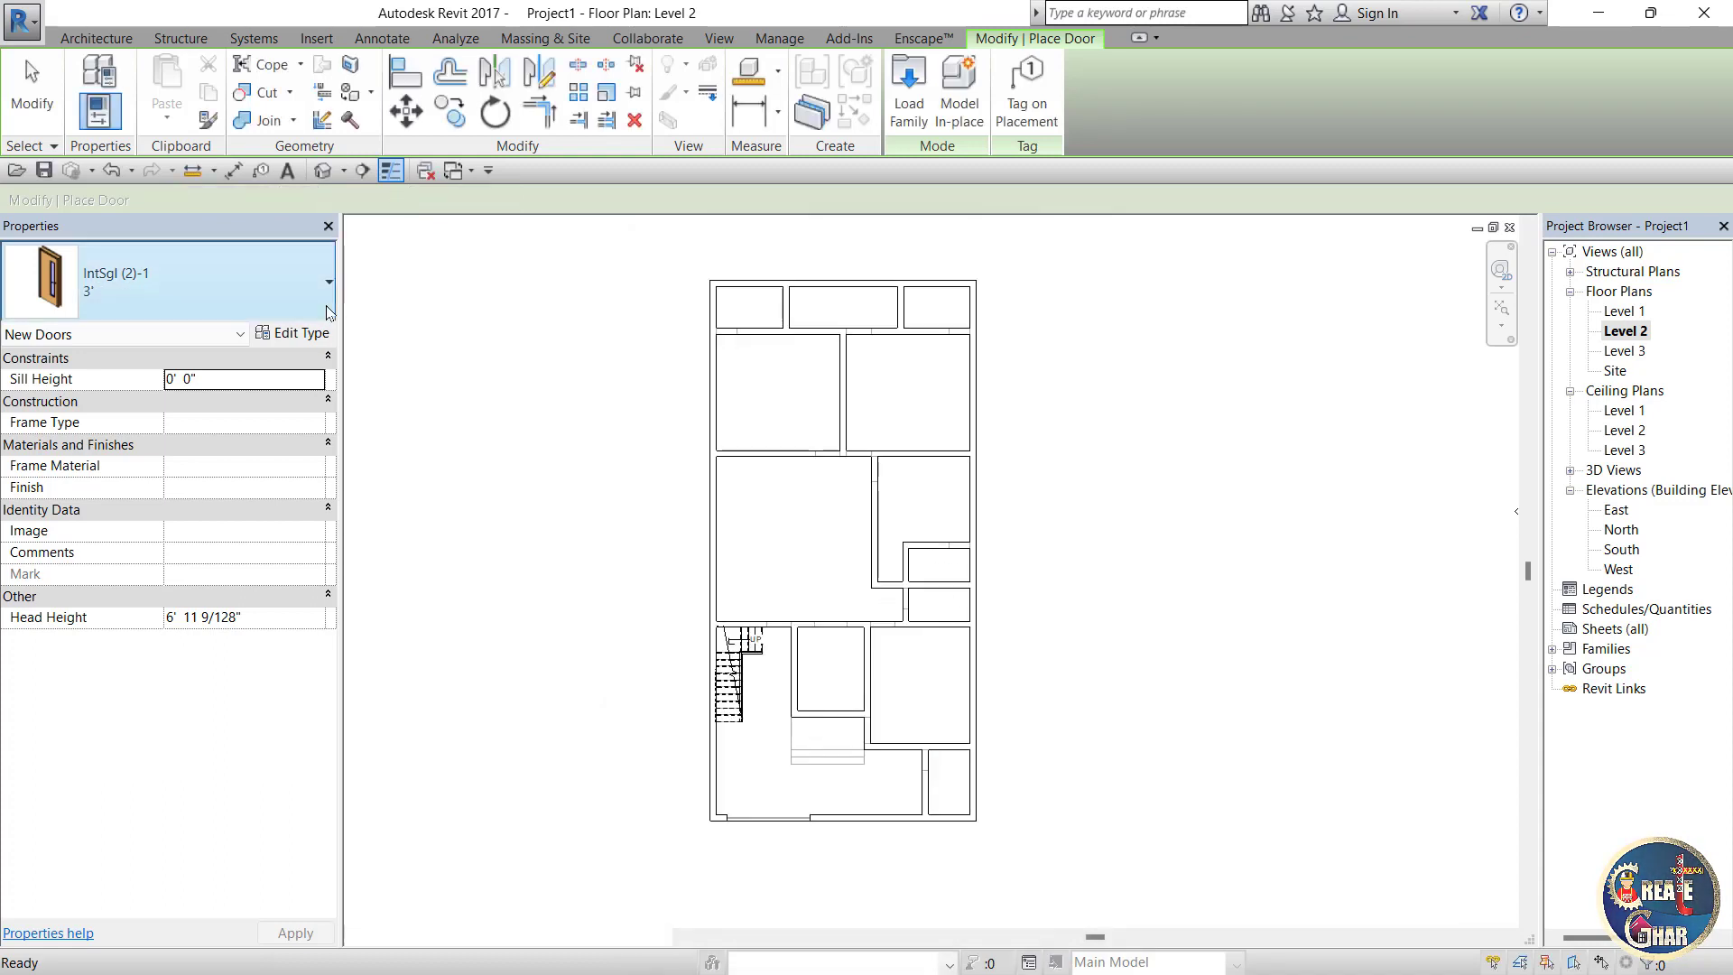
Step: Choose the 810 x 2110mm type of the IntSgl (1)-1 door and end door placement
click(162, 287)
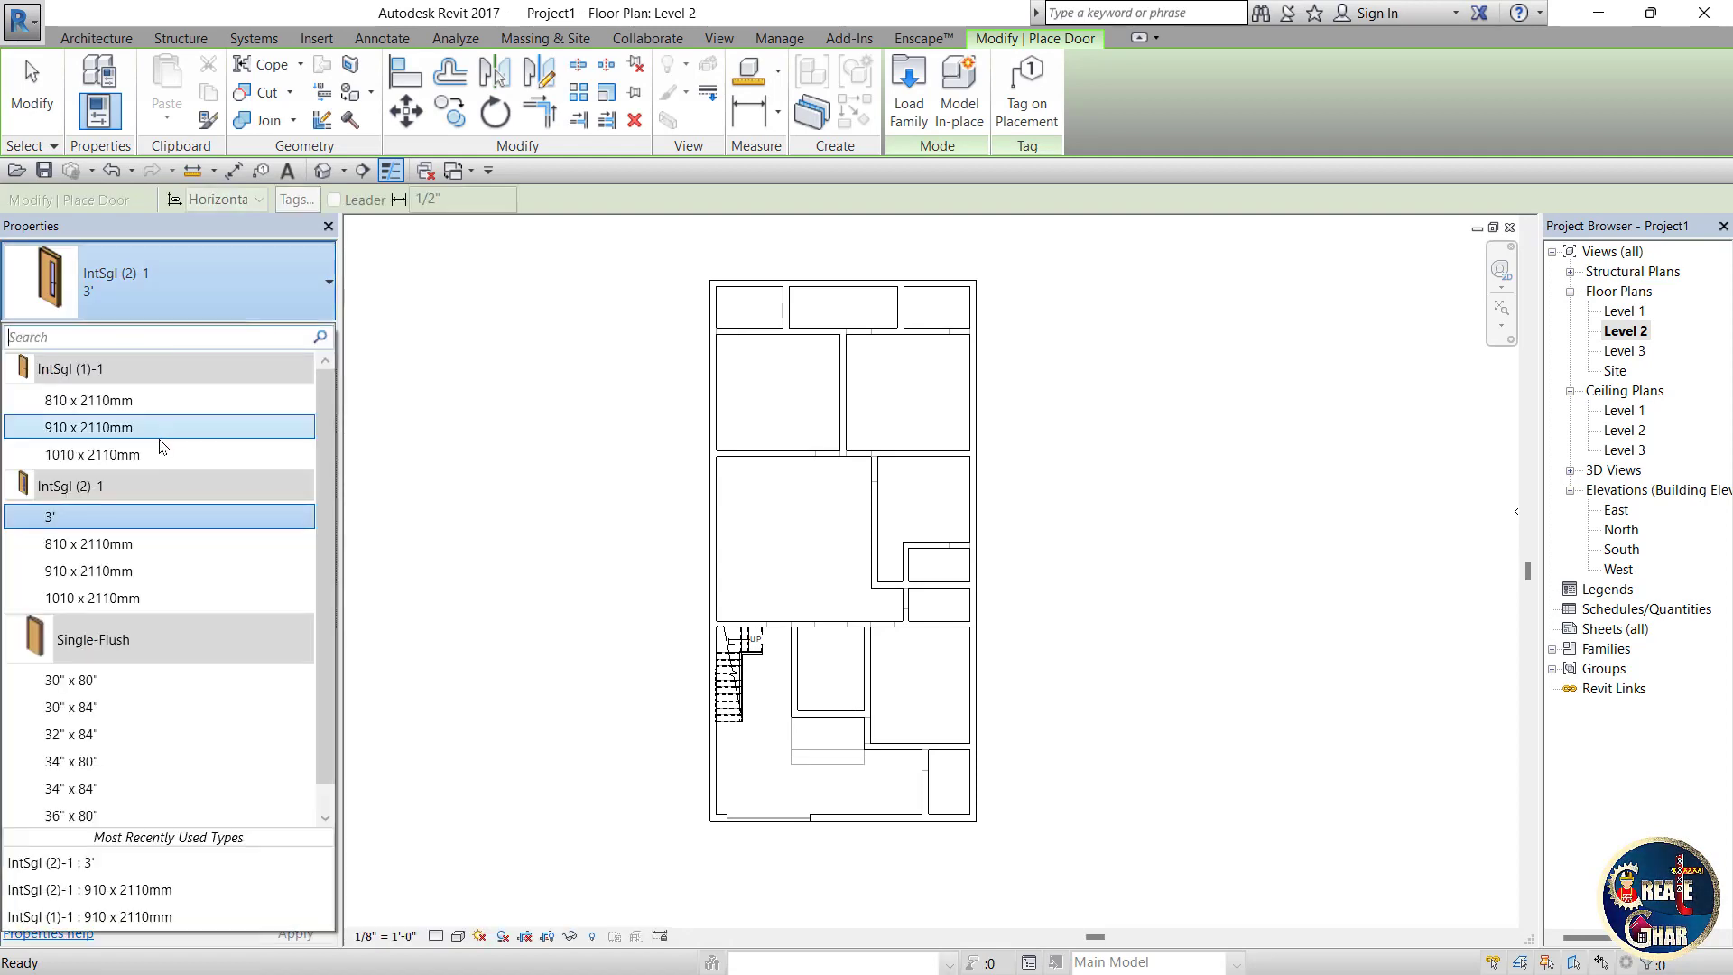
click(153, 392)
key(Escape)
key(Escape)
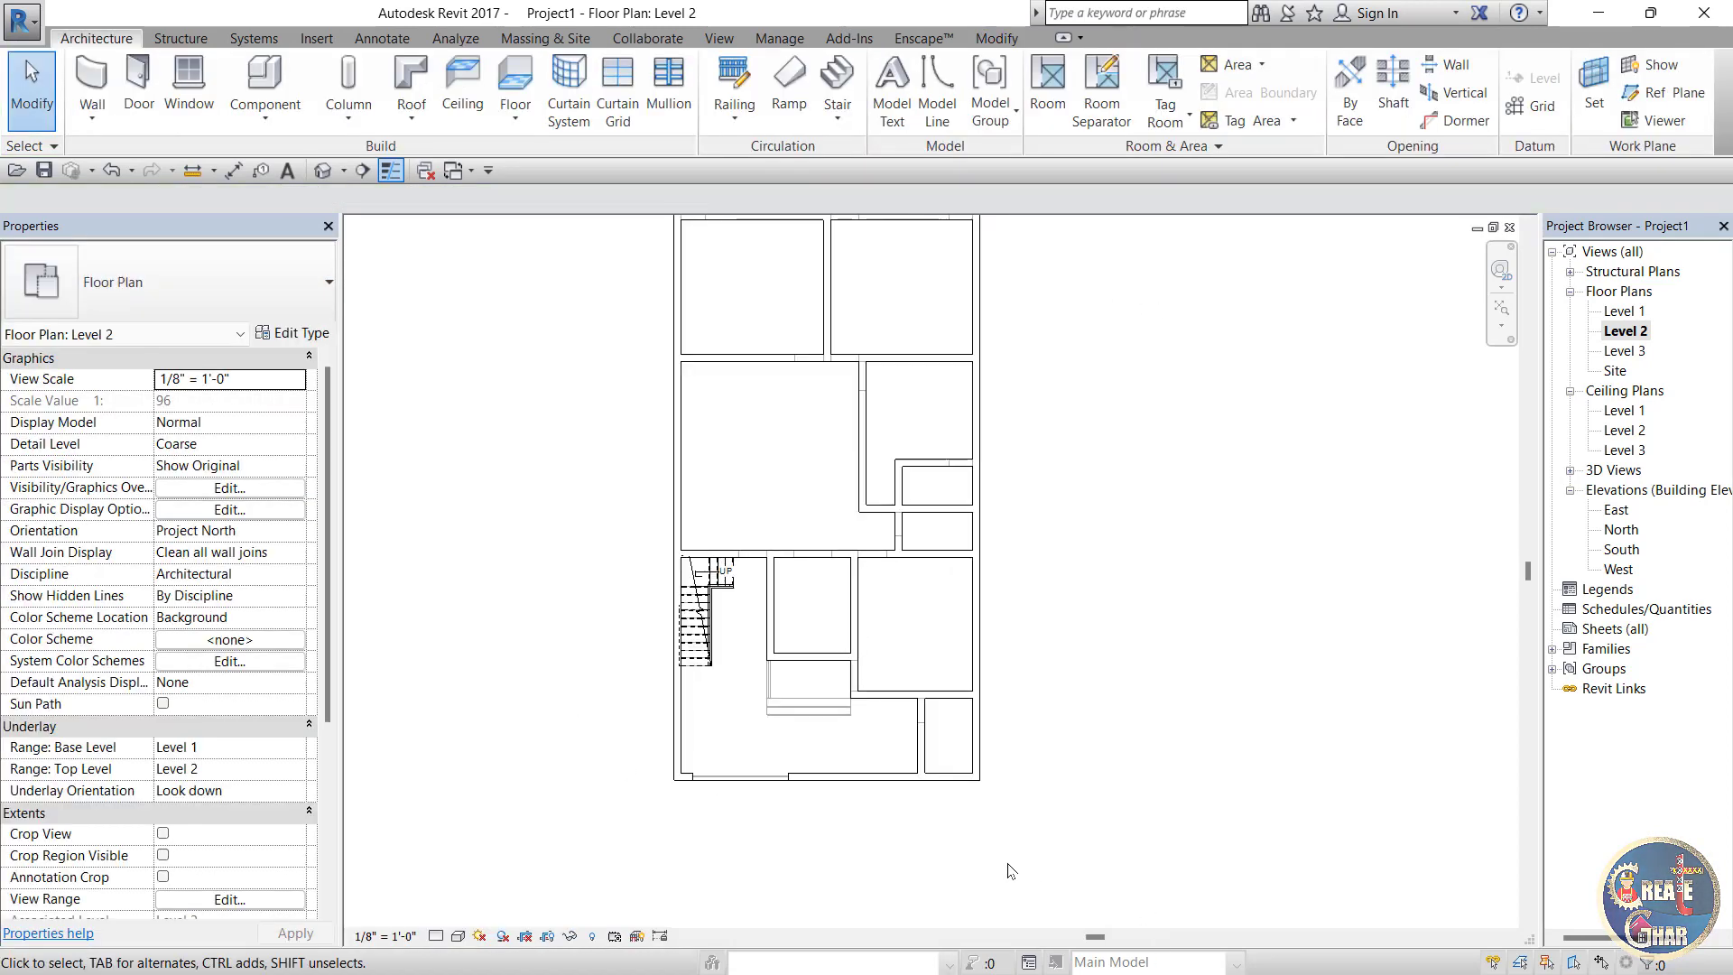
Step: Place the 3' type of the IntSgl (2)-1 door and the other interior doors in the room walls of the Level 2 plan
scroll(1009, 869, down, 1)
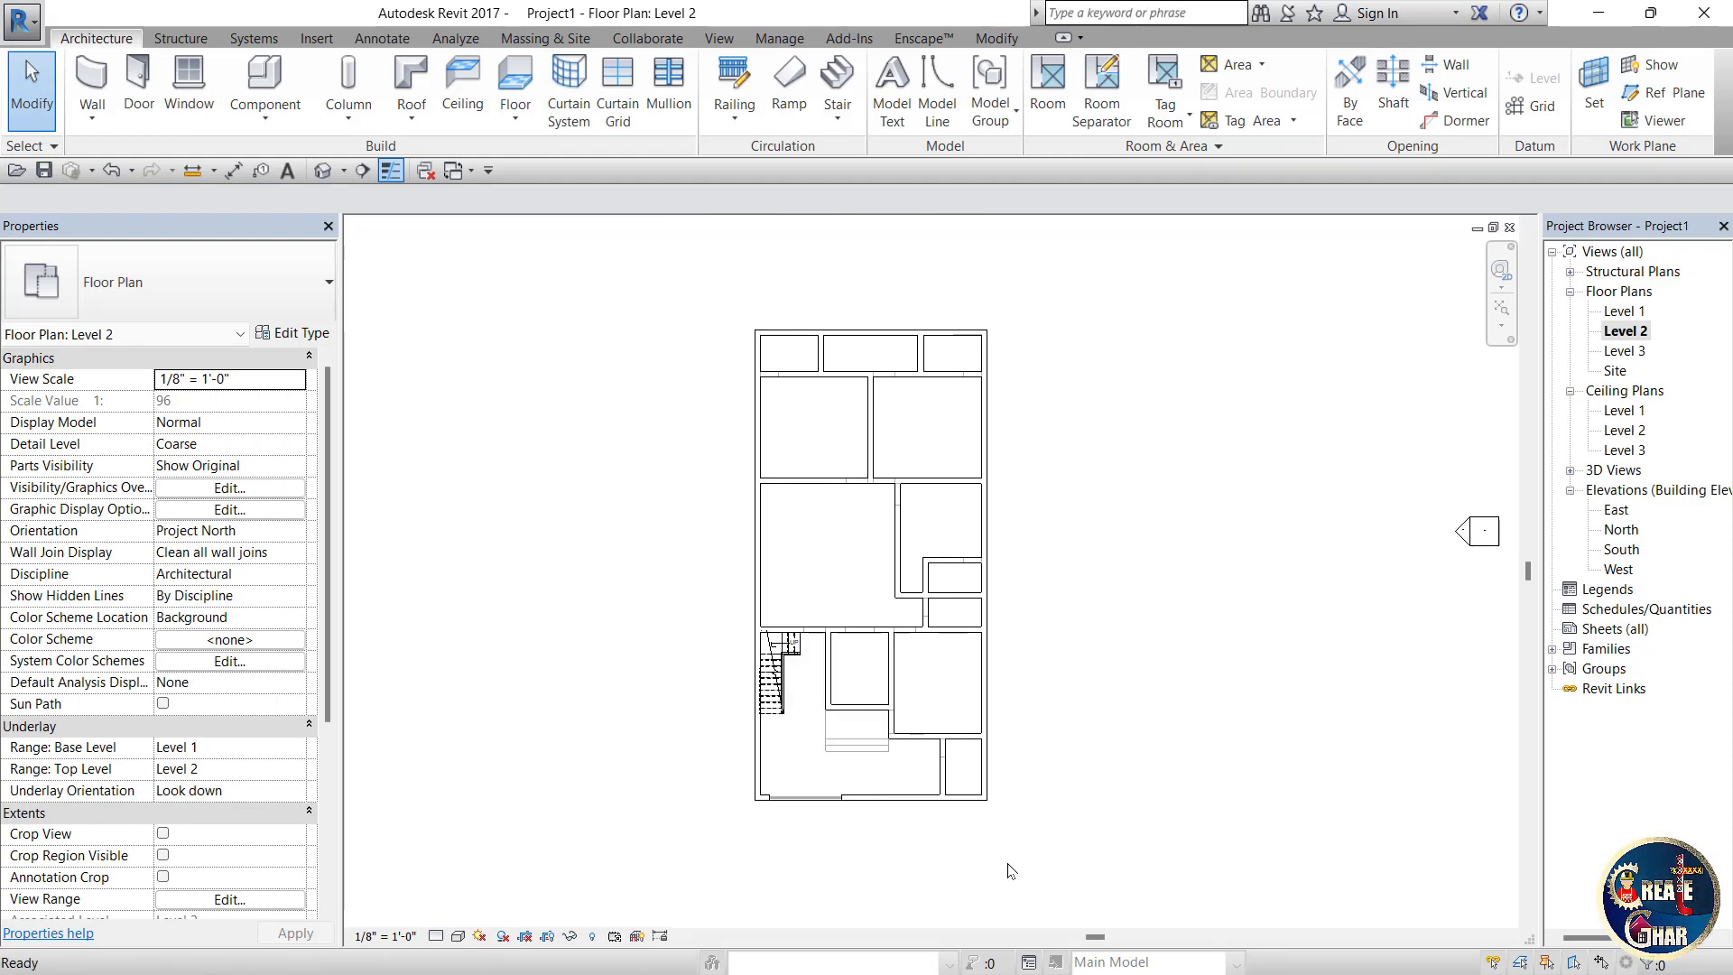
key(d)
key(r)
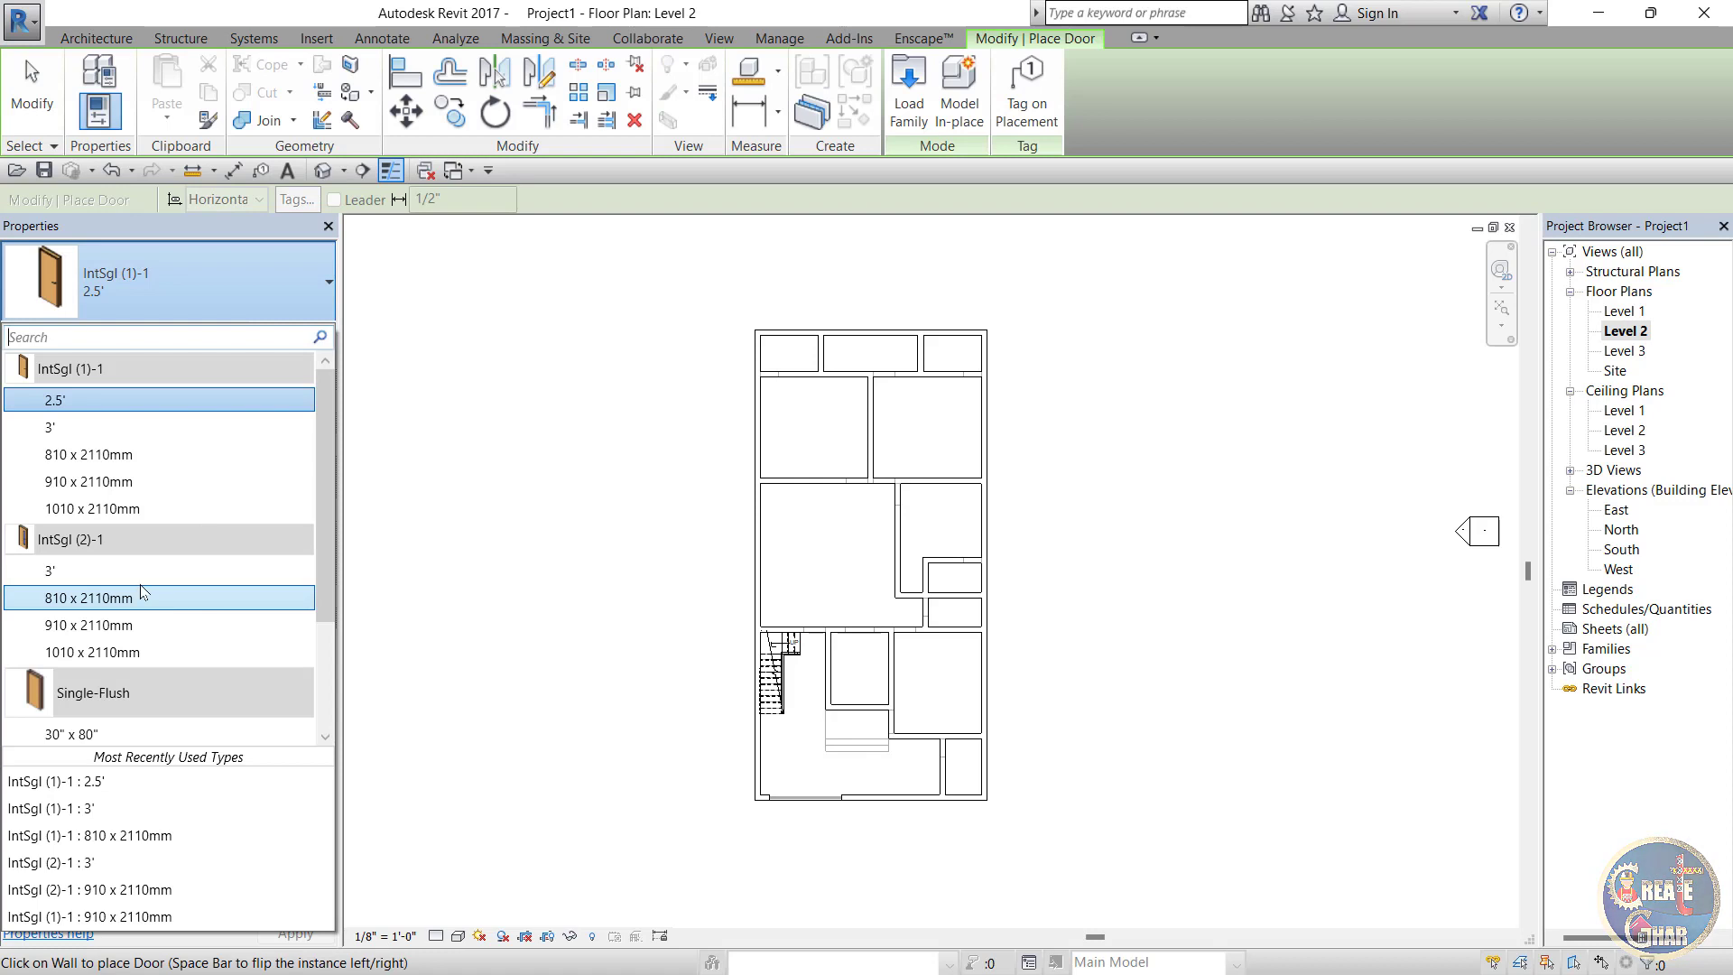
click(91, 571)
scroll(891, 731, up, 3)
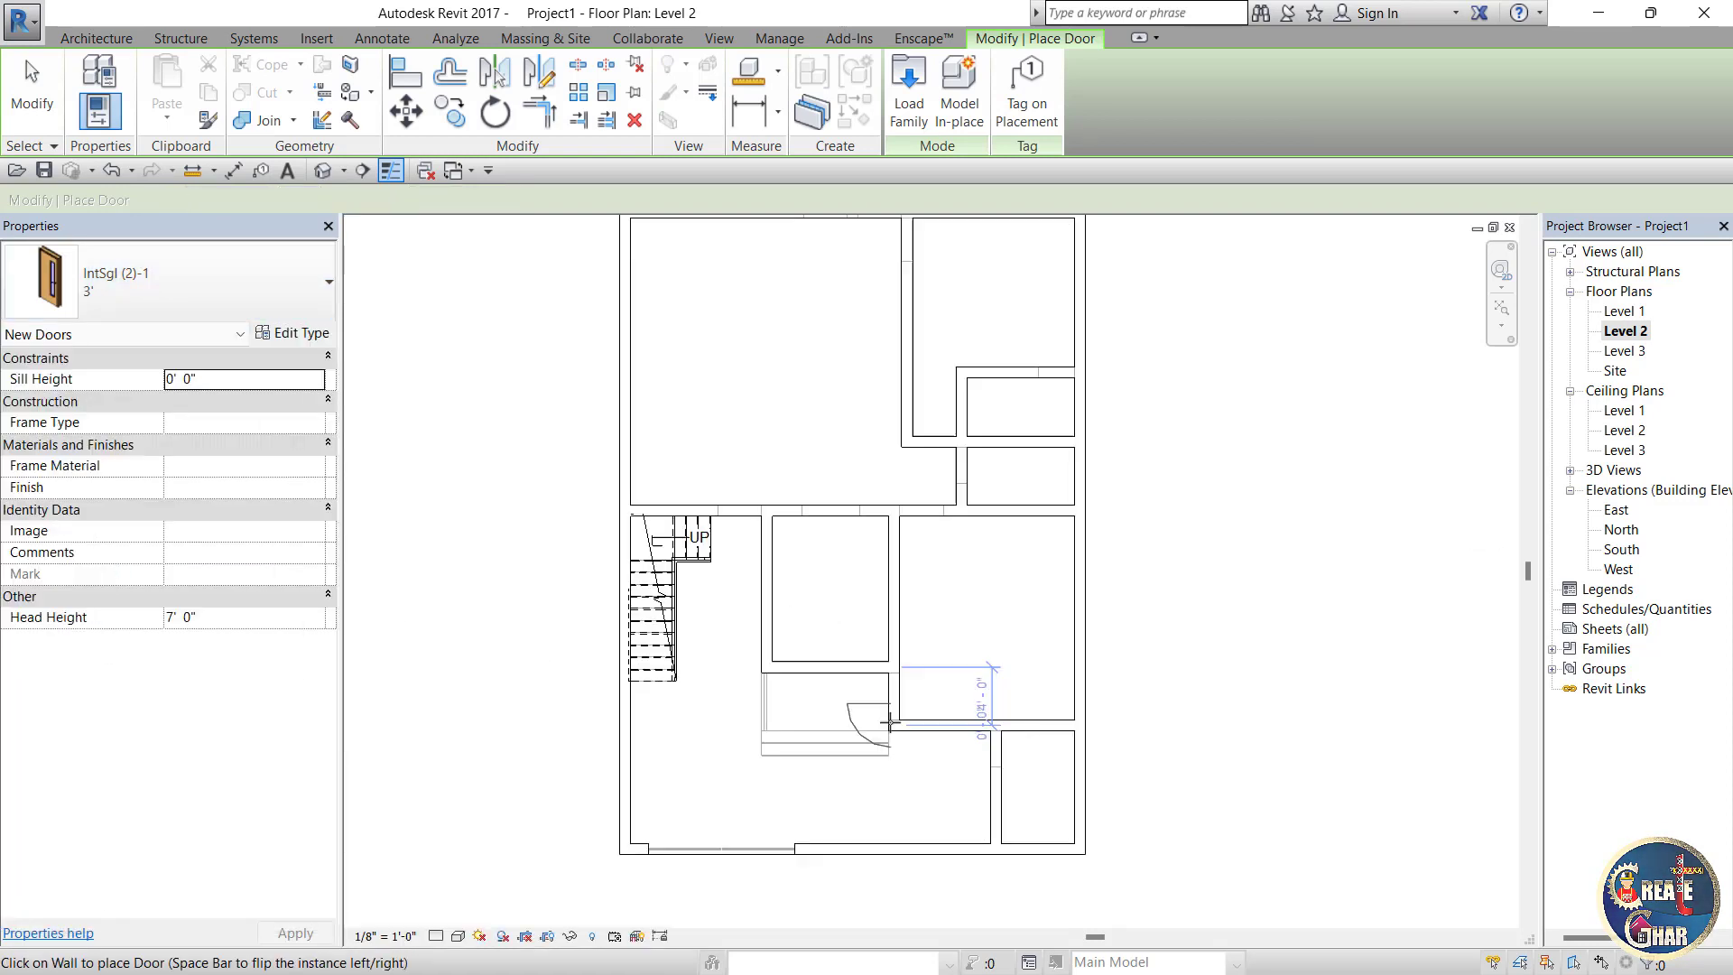
scroll(890, 722, up, 6)
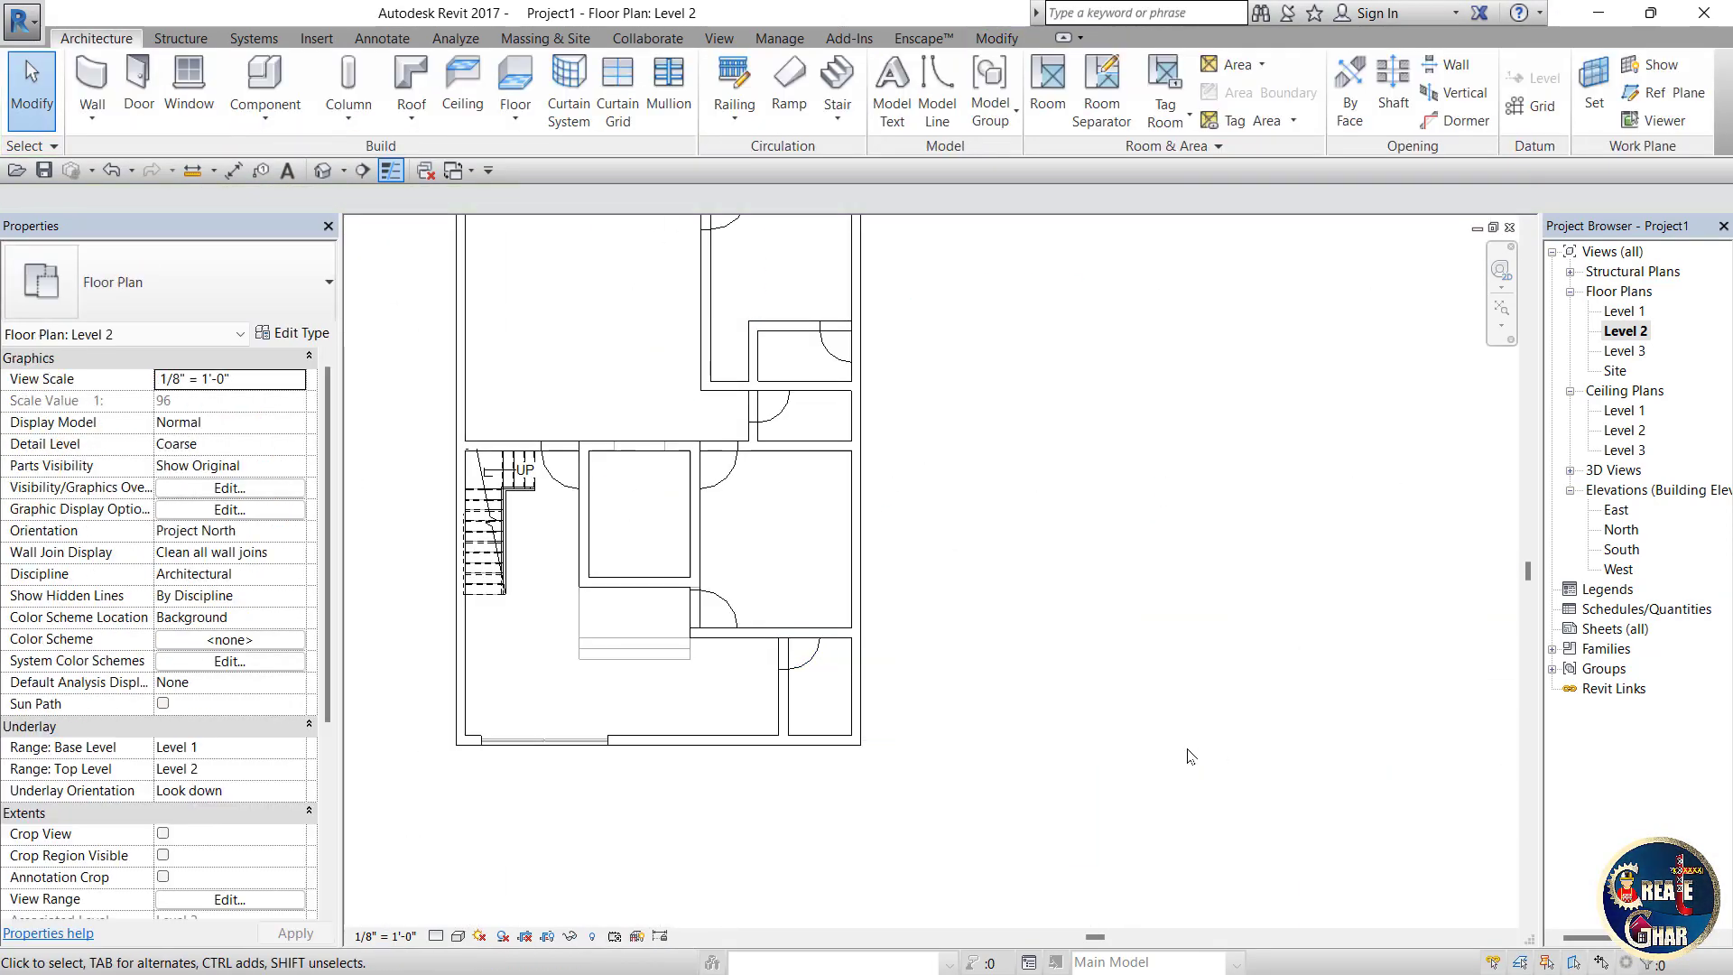
scroll(1190, 757, down, 5)
scroll(1225, 444, up, 1)
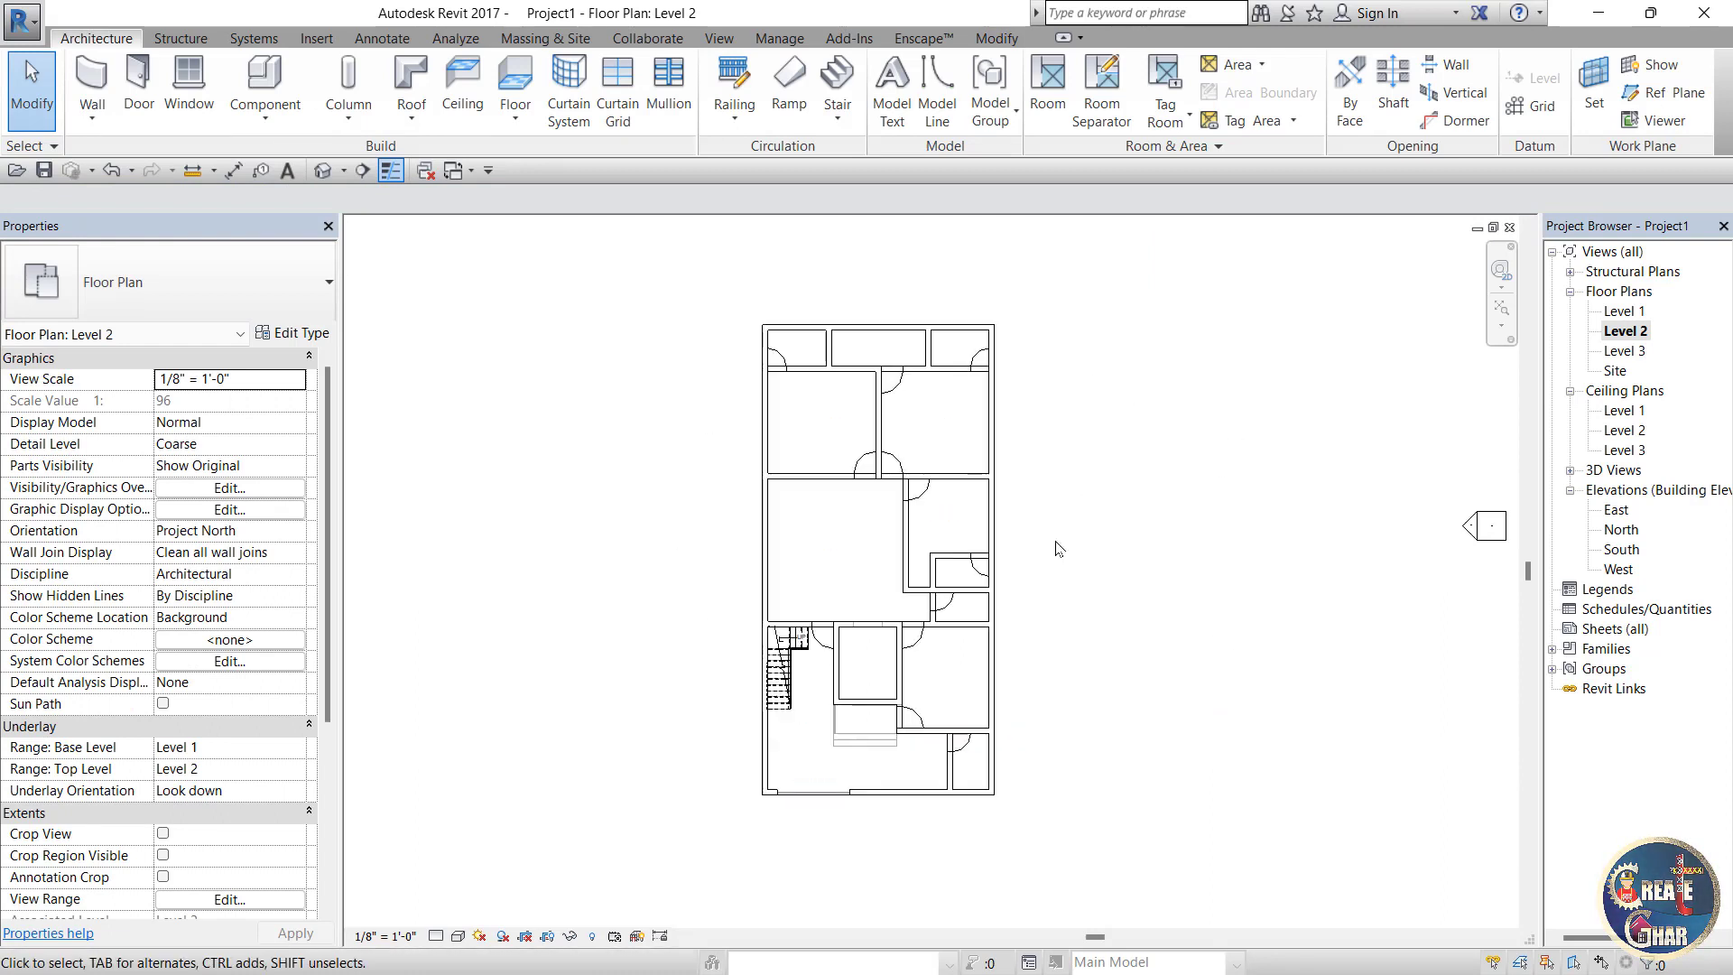
scroll(980, 625, up, 3)
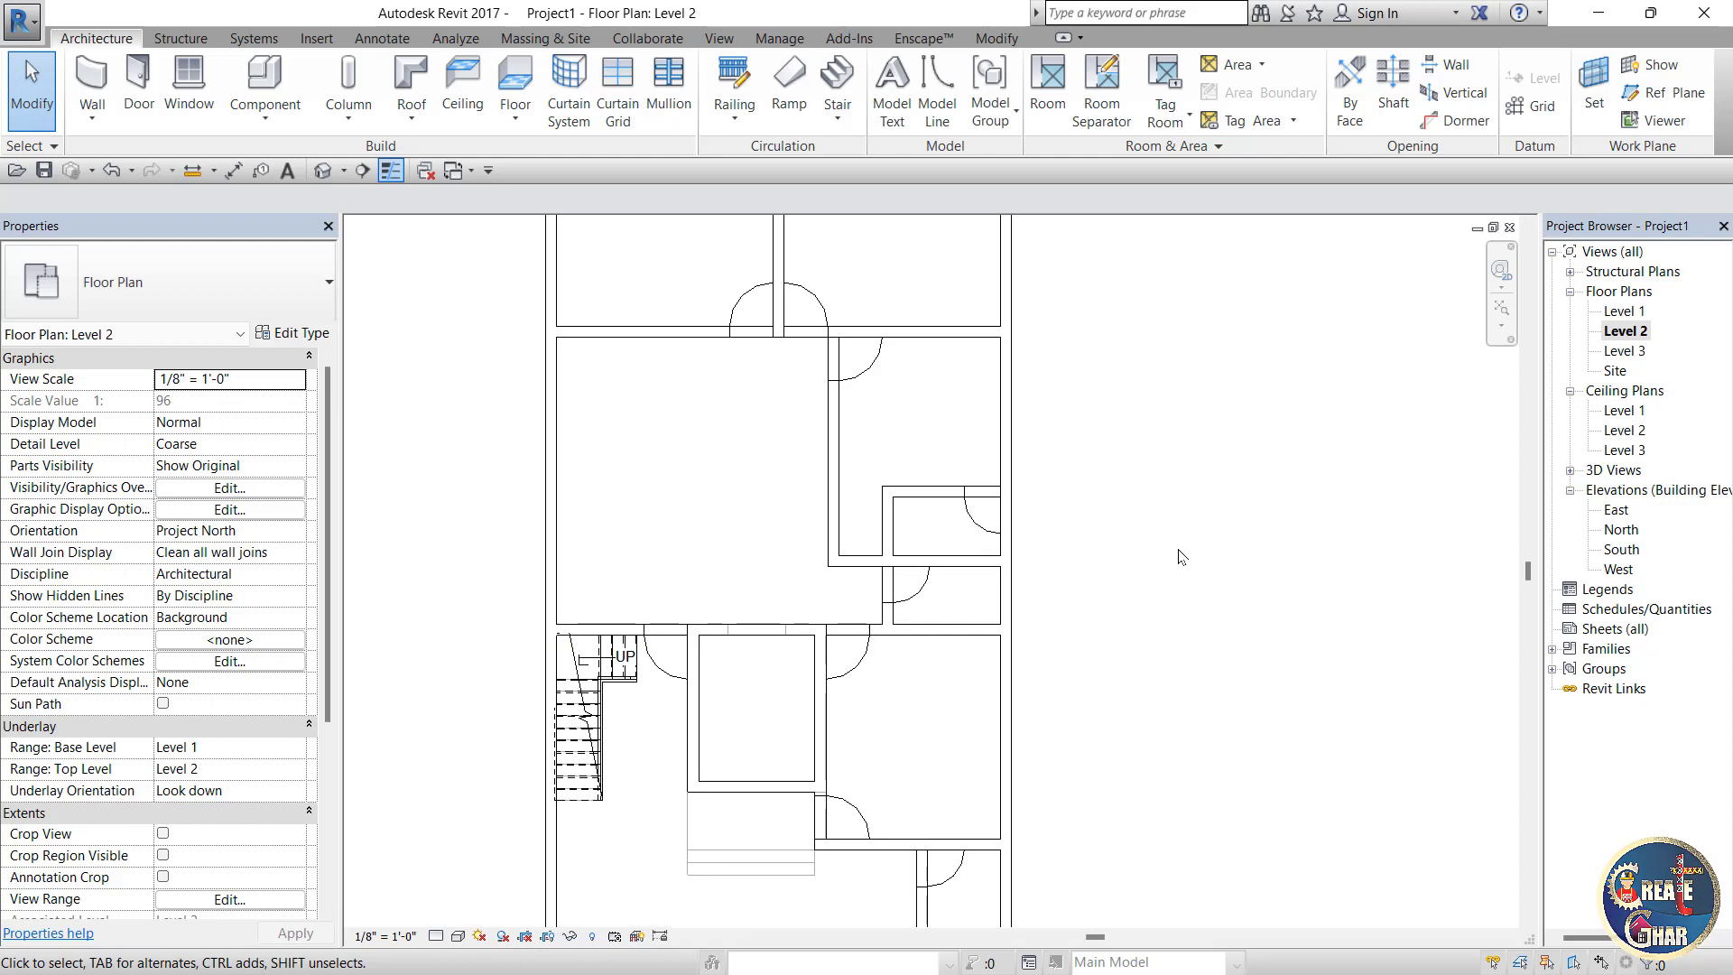
Step: Open the 3D view and examine the placed doors and the staircase from several angles
key(3)
key(d)
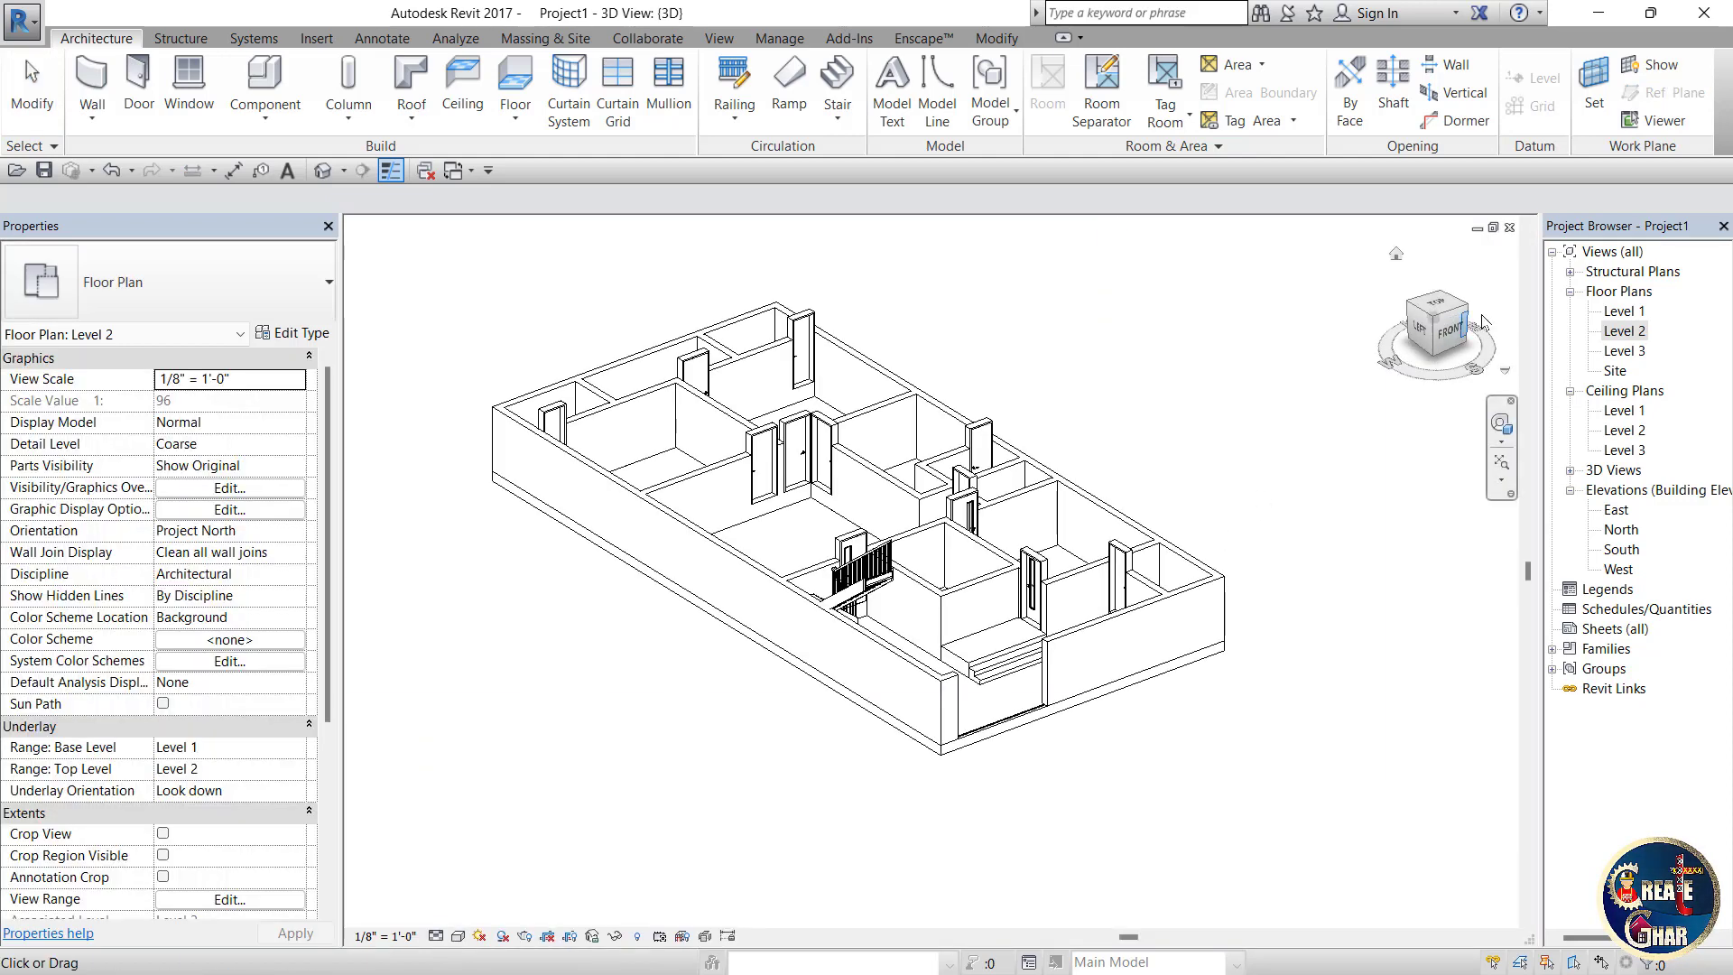
drag(1449, 316, 1377, 326)
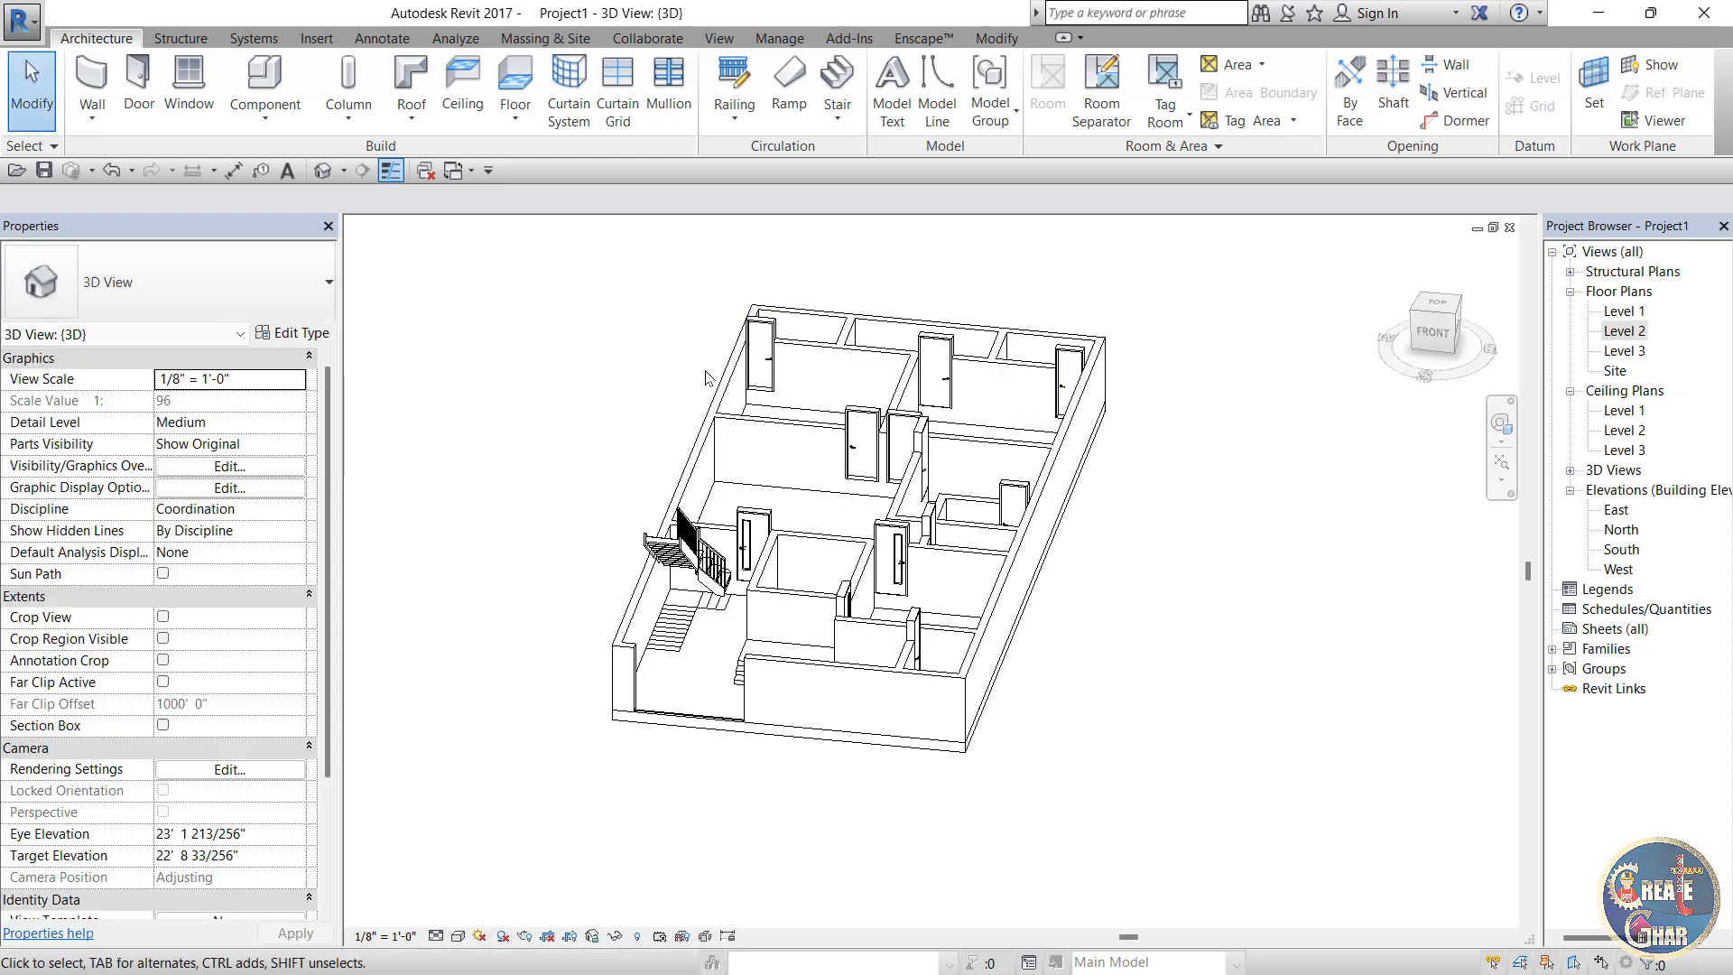
scroll(723, 495, up, 5)
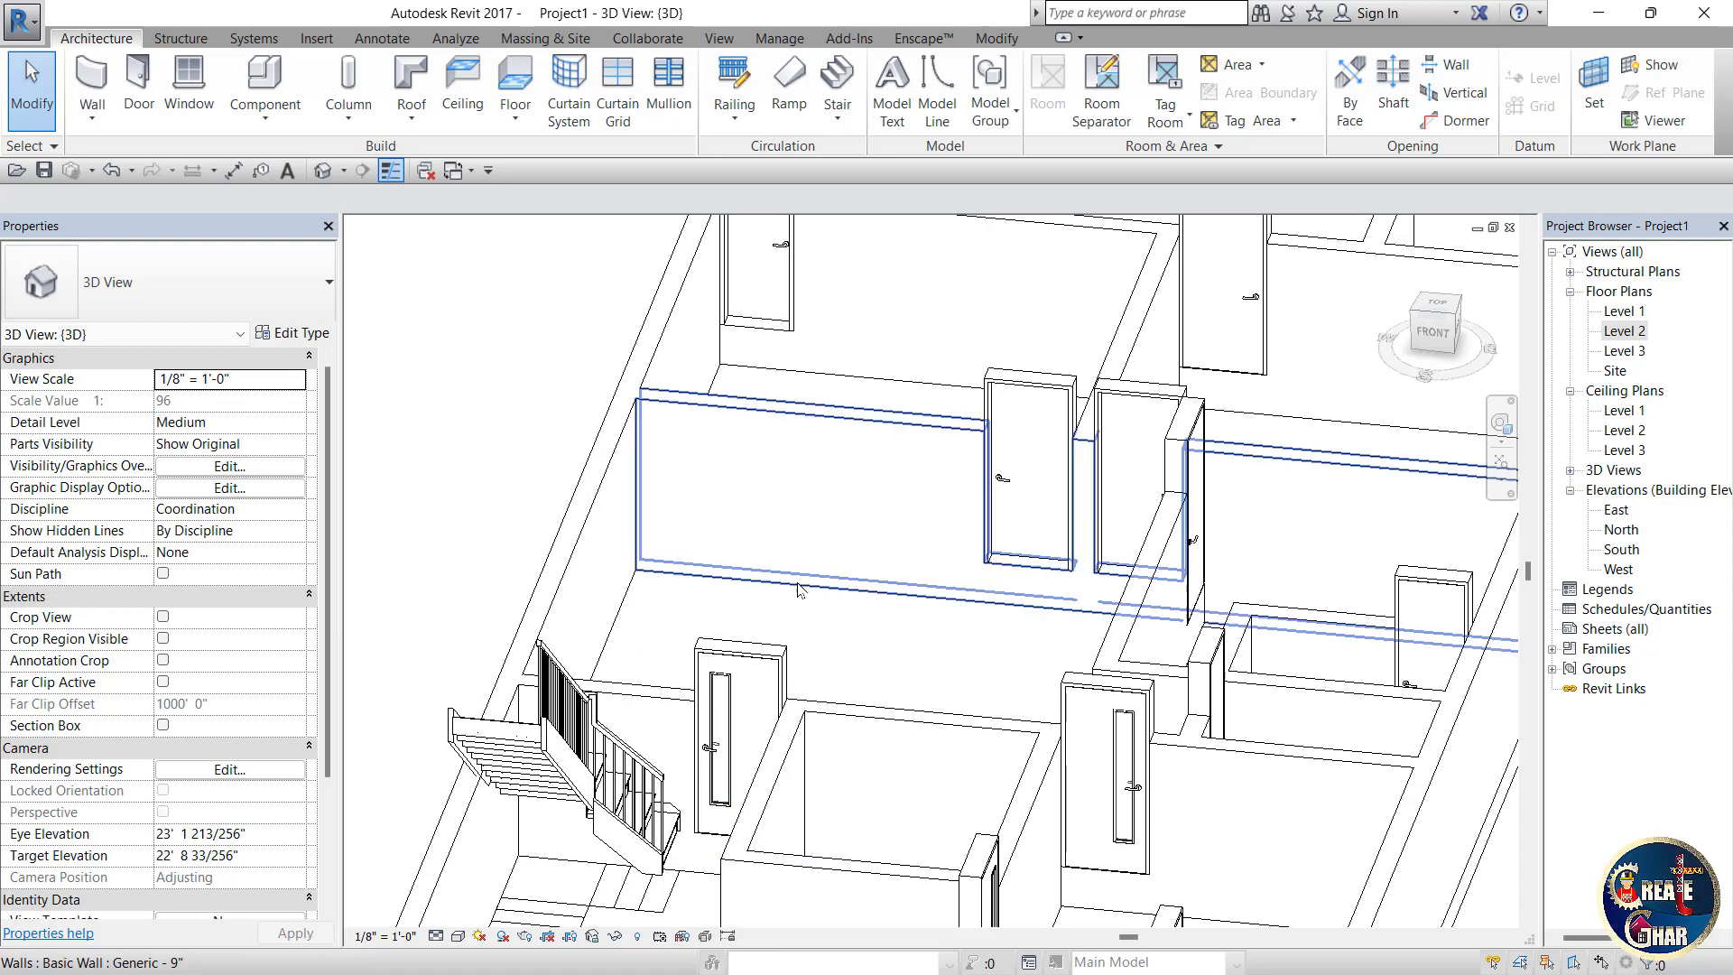
scroll(799, 582, down, 5)
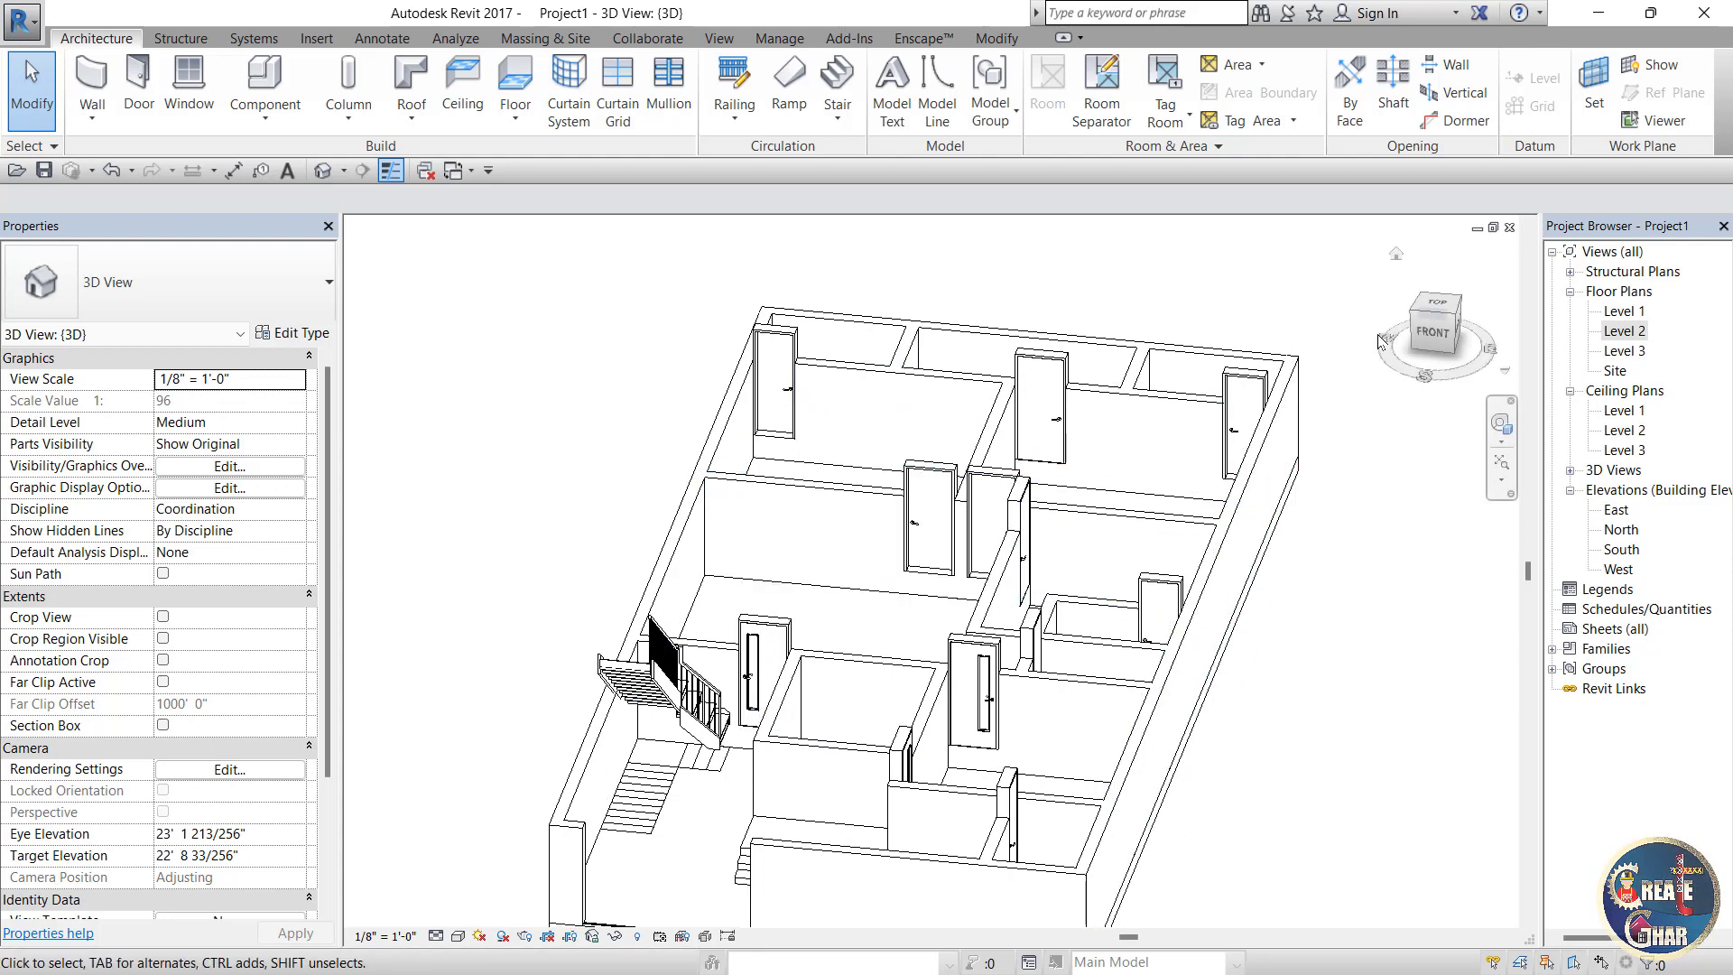
drag(1426, 336, 1429, 367)
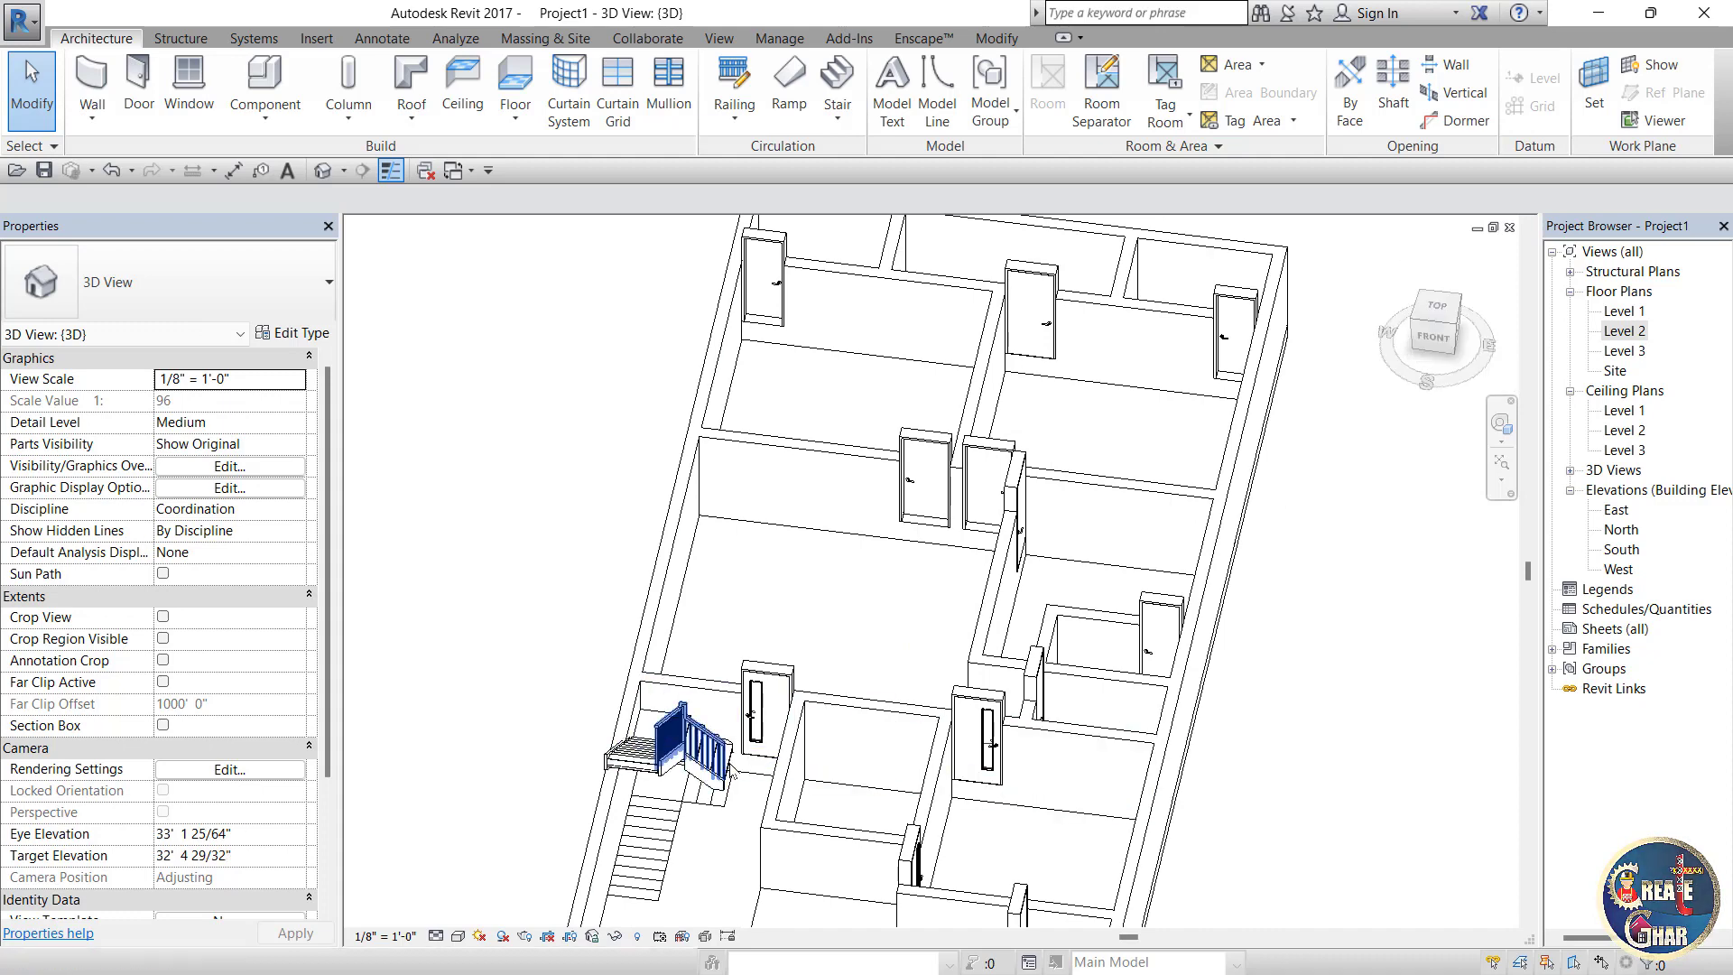
scroll(778, 742, up, 2)
scroll(778, 742, down, 2)
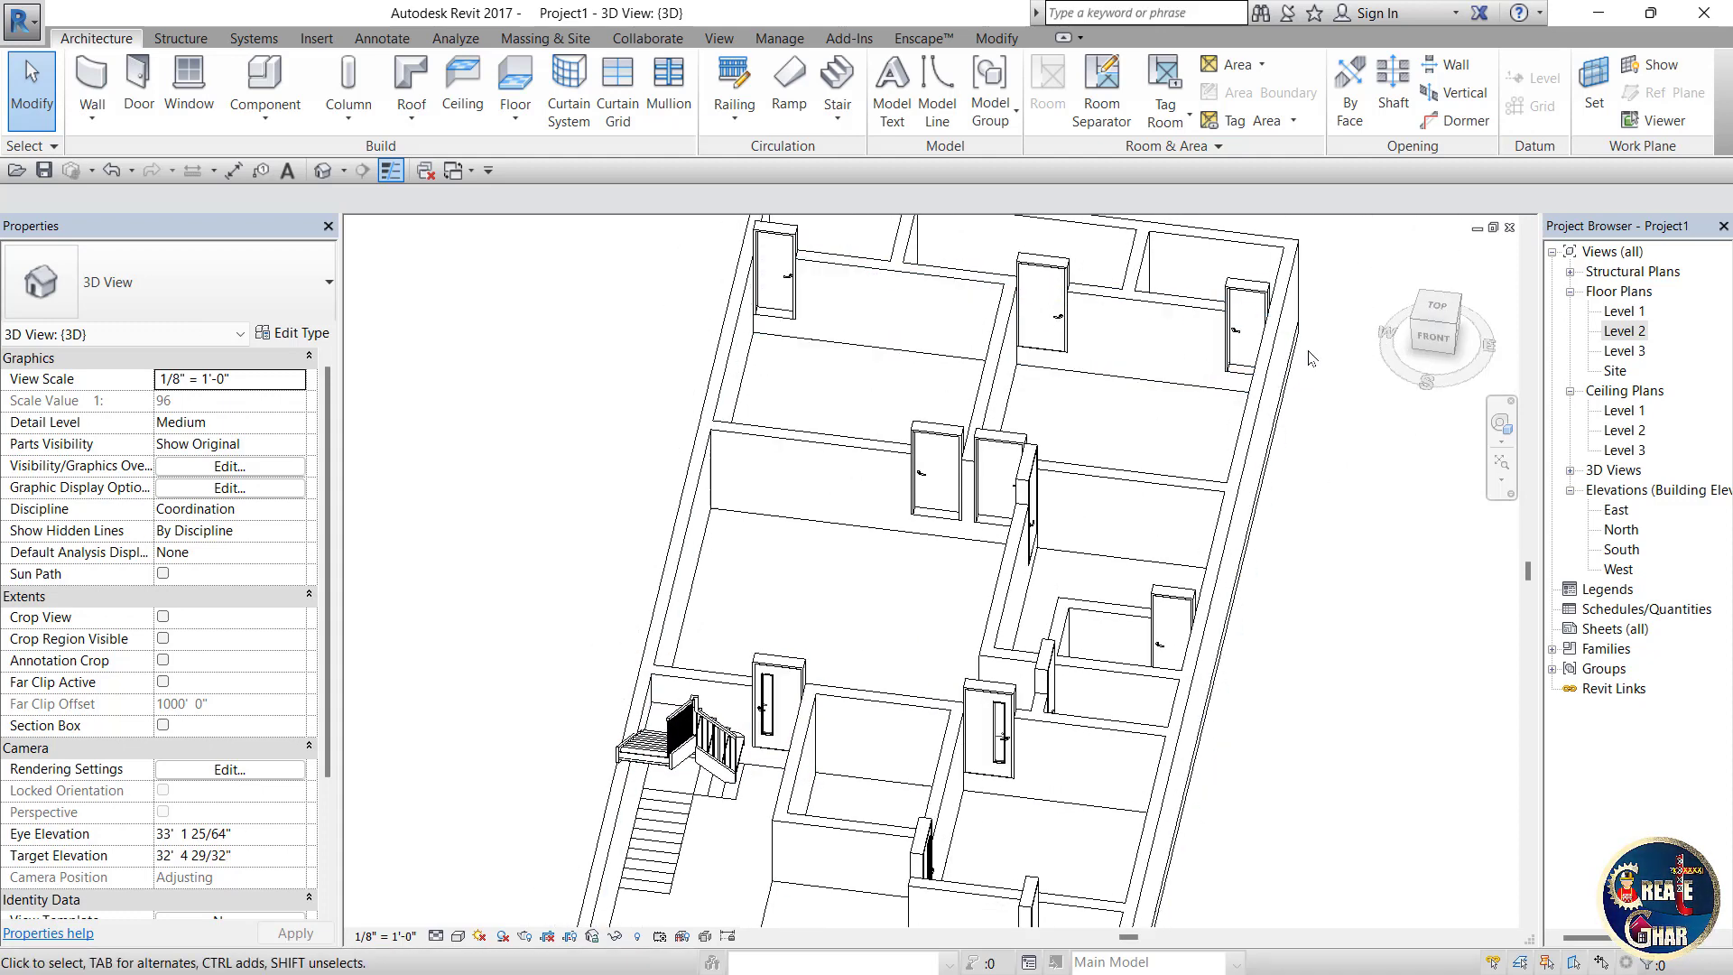
mouse_move(1442, 317)
mouse_down()
mouse_move(1506, 287)
mouse_move(1530, 296)
mouse_up()
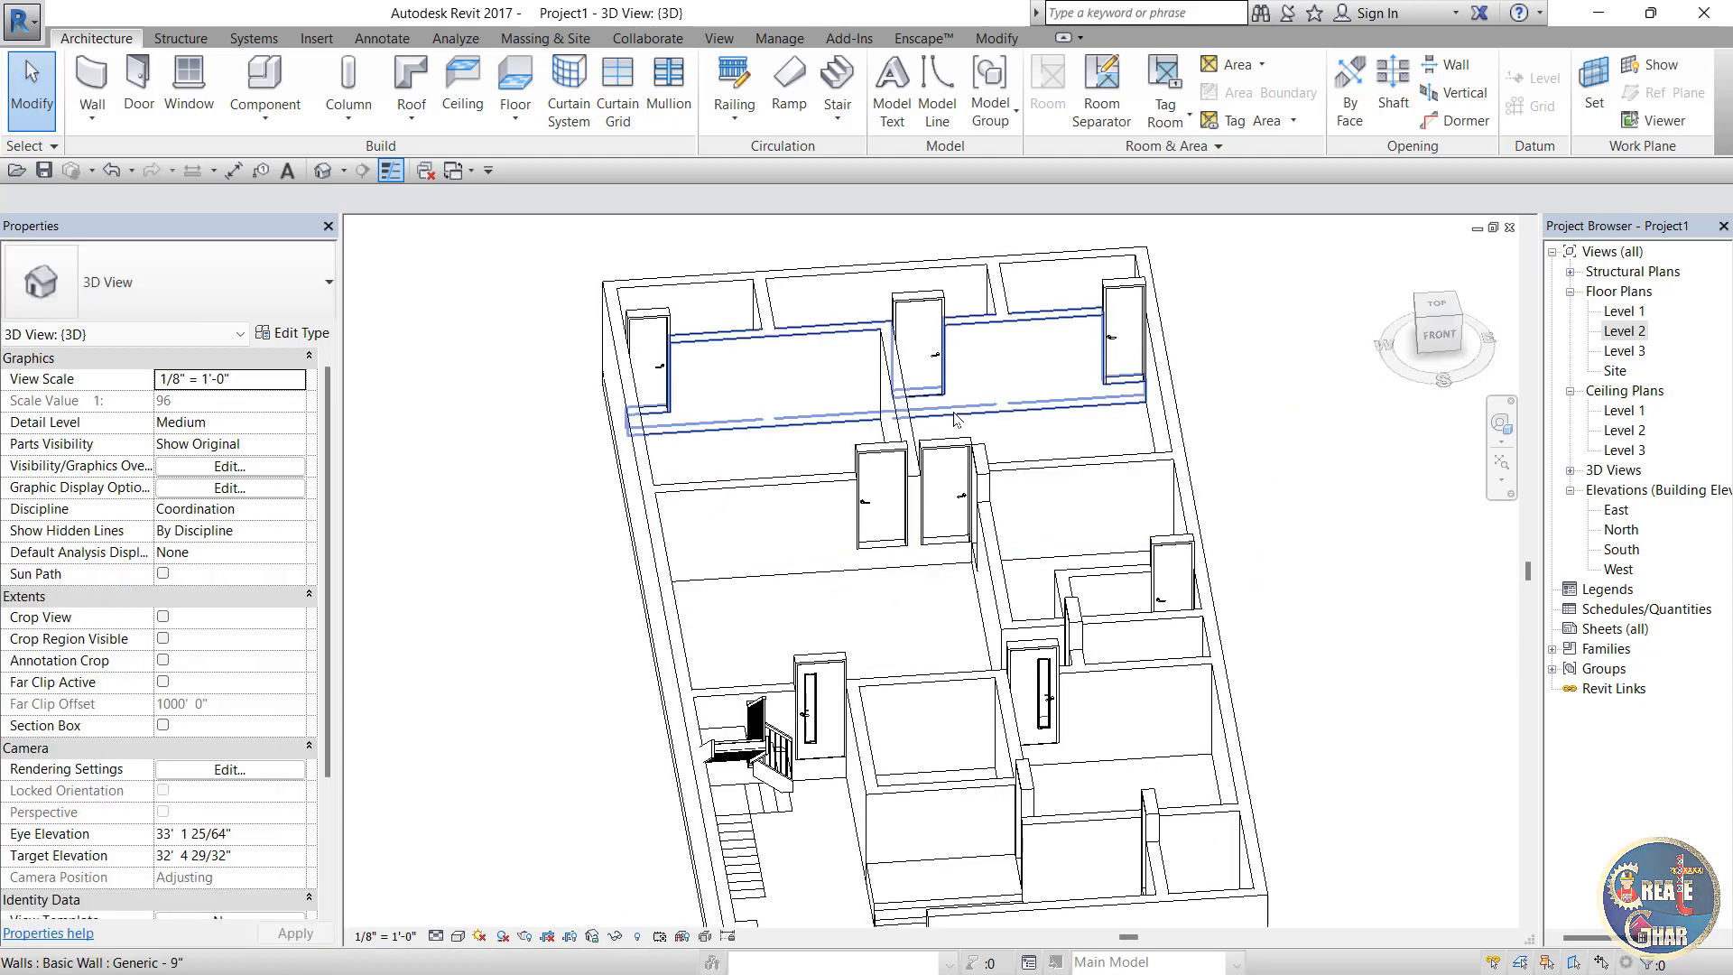
scroll(812, 555, up, 2)
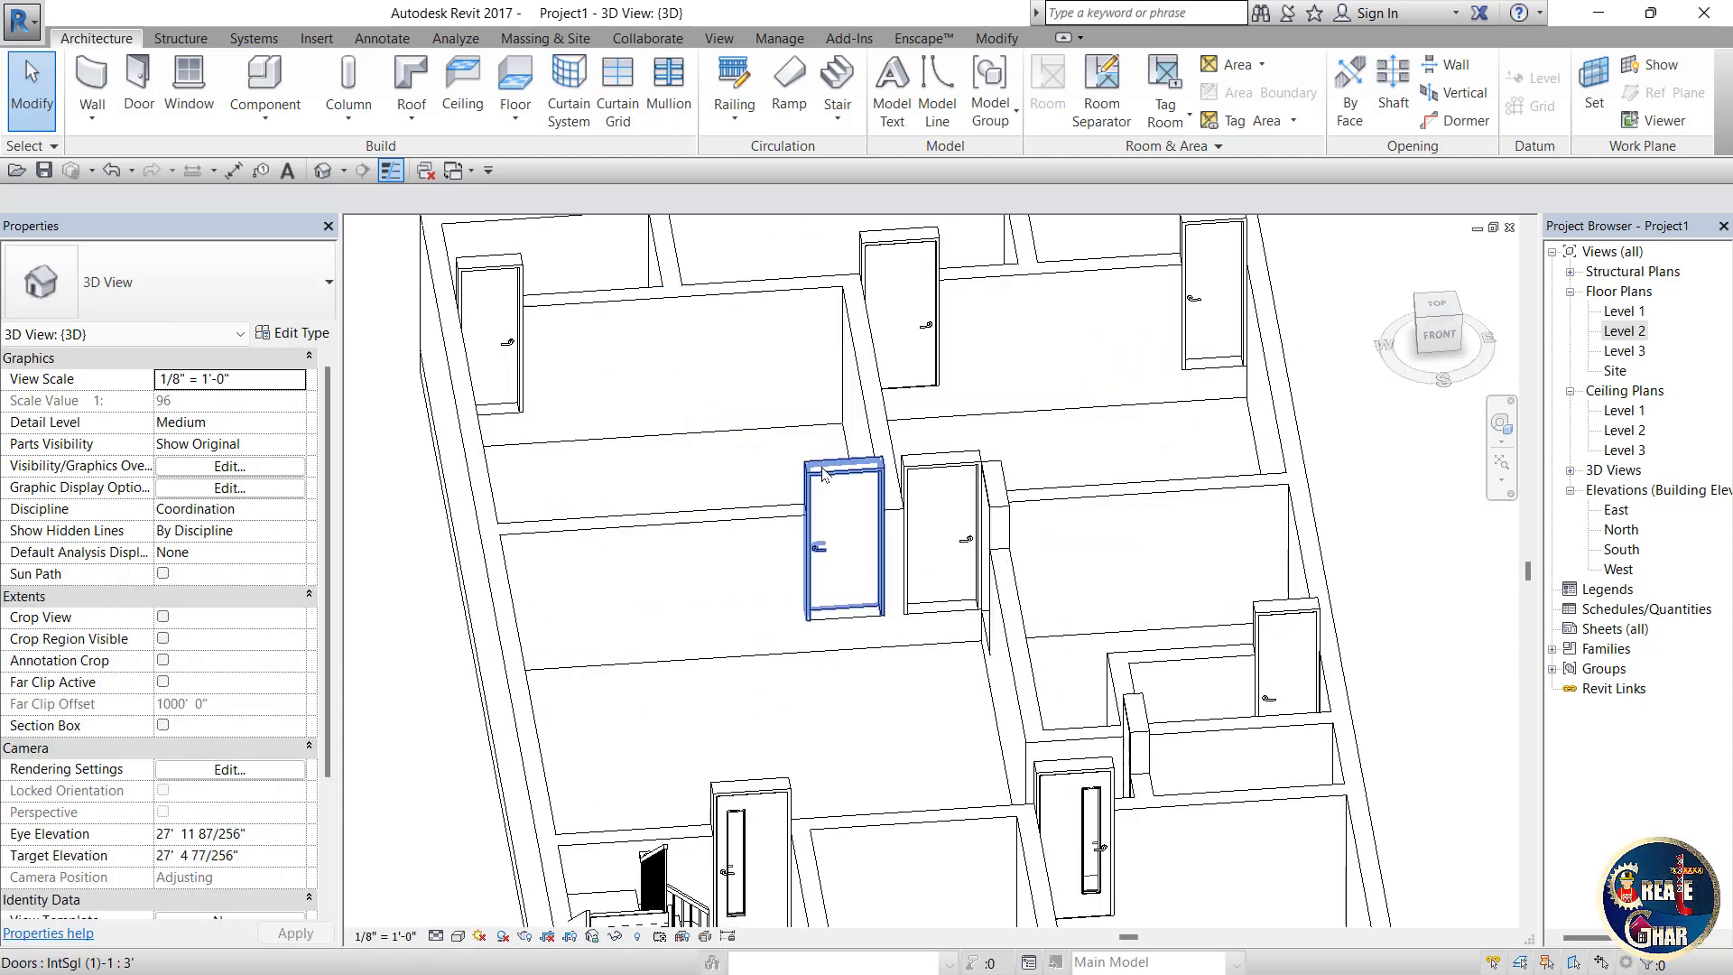
Step: Switch the 3D view to a shaded display of the whole house
scroll(826, 474, down, 3)
click(458, 945)
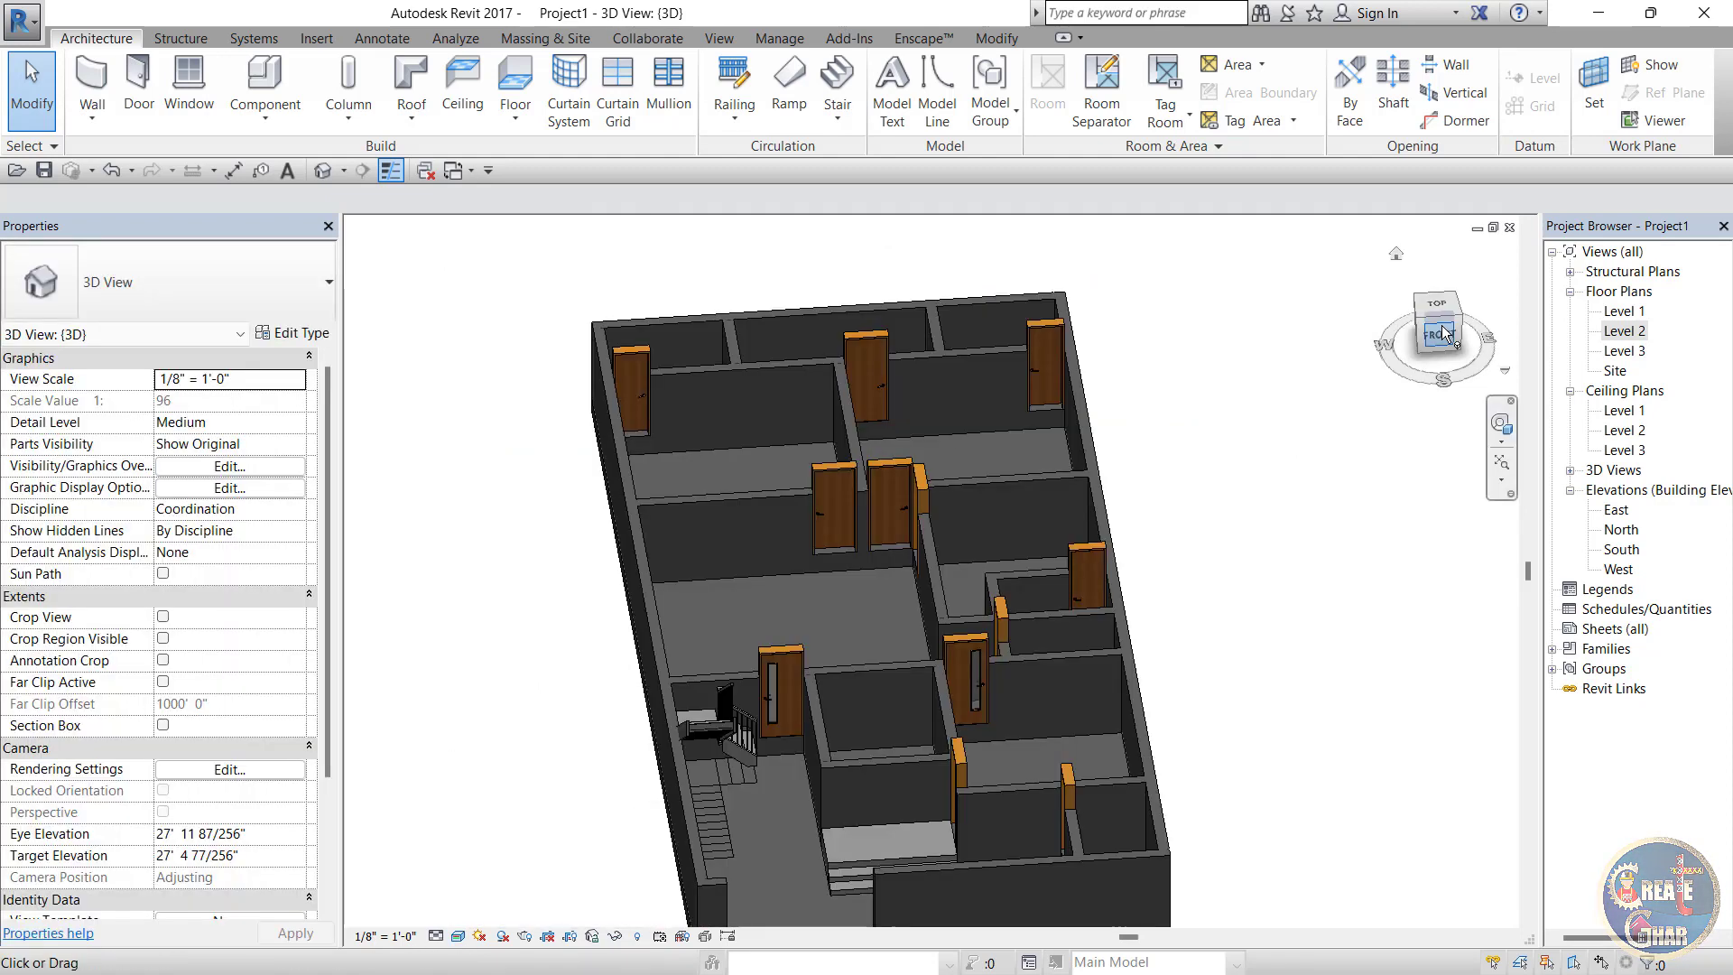
mouse_move(1438, 338)
mouse_down()
mouse_move(1430, 316)
mouse_move(1387, 312)
mouse_move(1436, 327)
mouse_move(1421, 321)
mouse_move(1477, 312)
mouse_move(1436, 323)
mouse_up()
Step: From the Level 2 plan, duplicate the Tpl All Bars-1 window type as 4' and set its height and width to 4'
double_click(1625, 330)
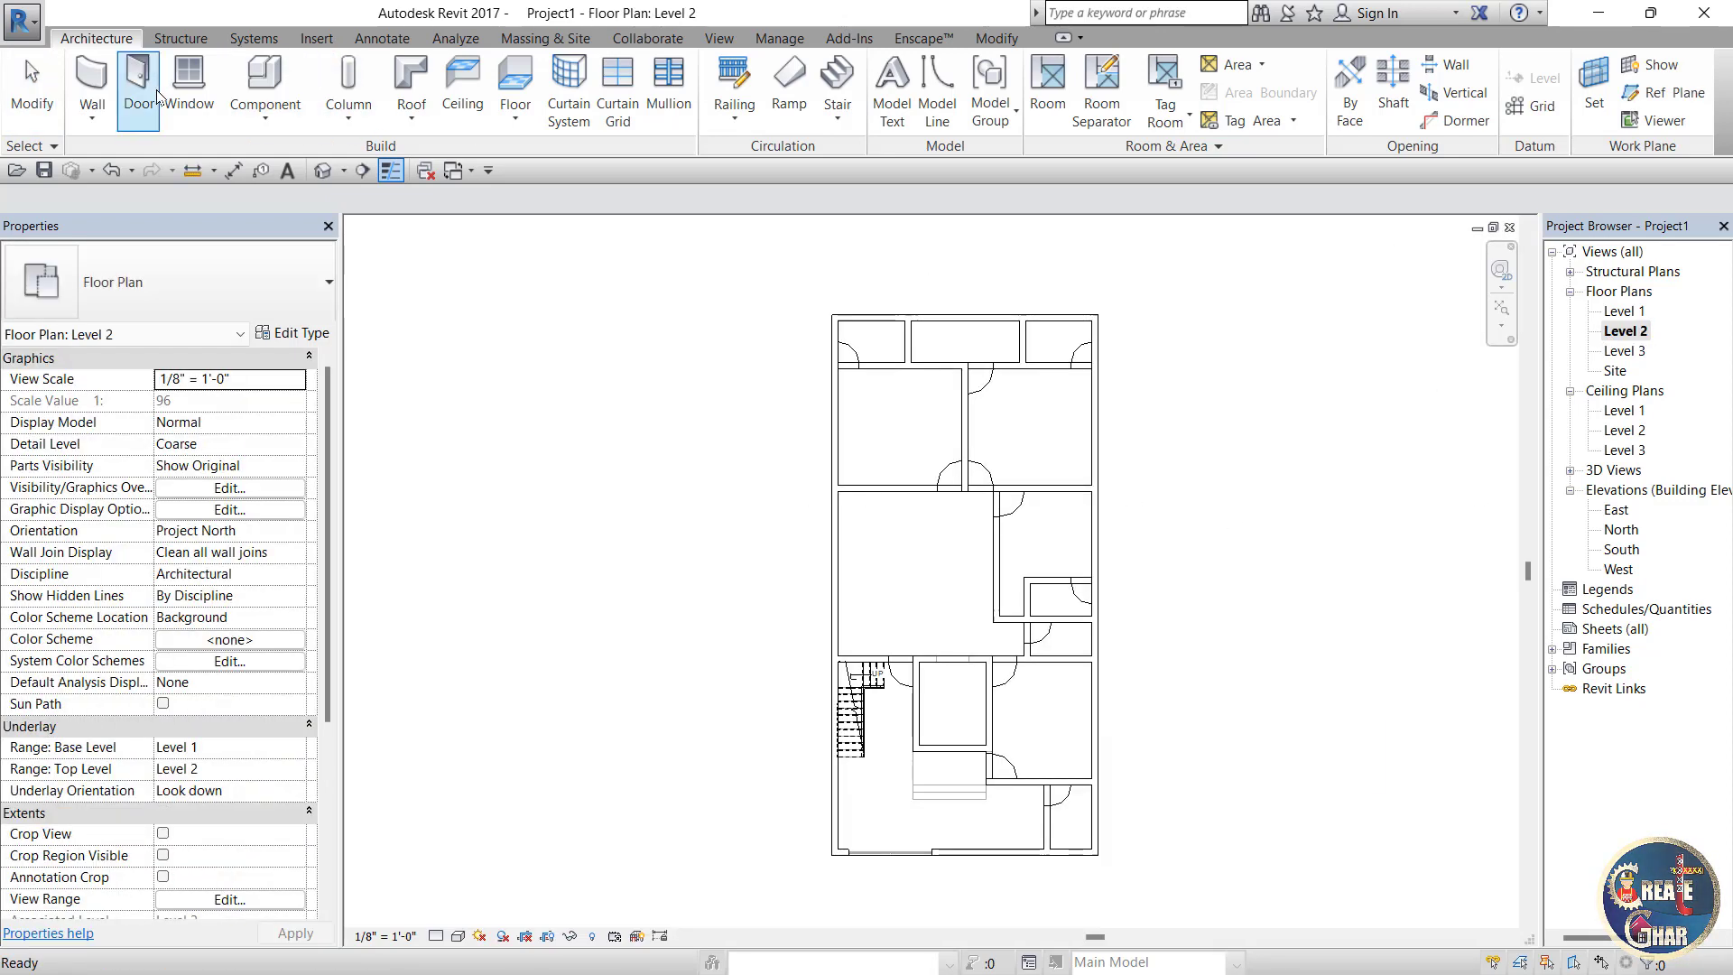
click(178, 98)
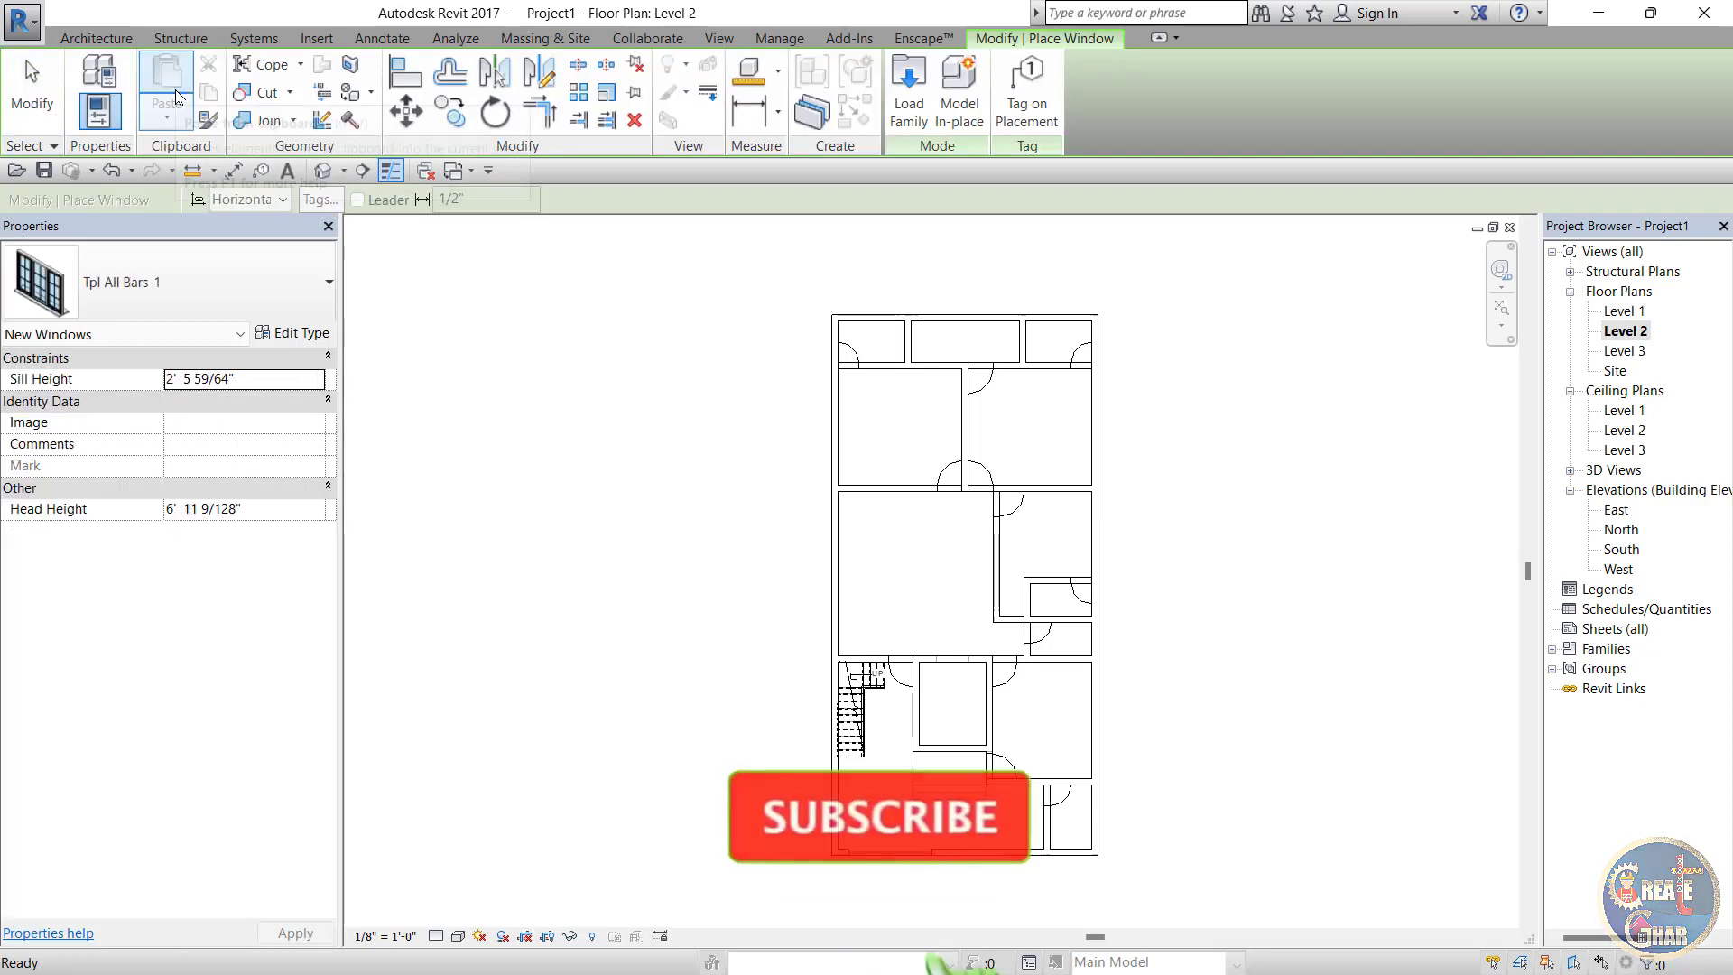
click(284, 336)
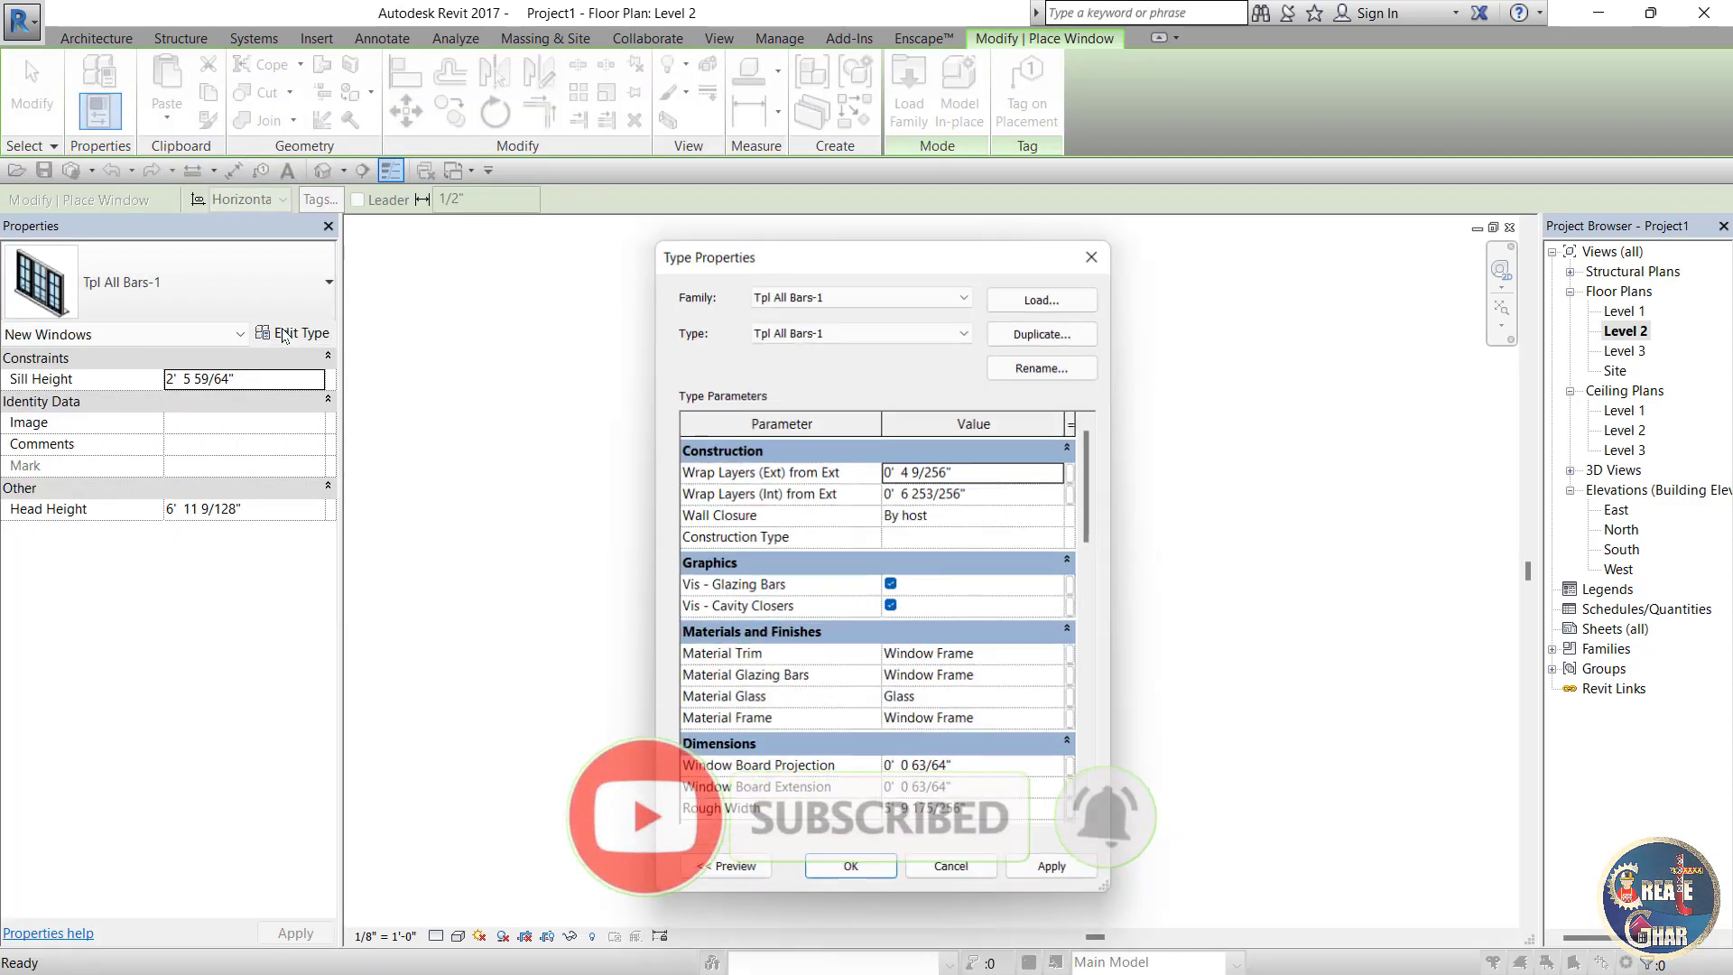
drag(881, 256, 896, 215)
click(1058, 292)
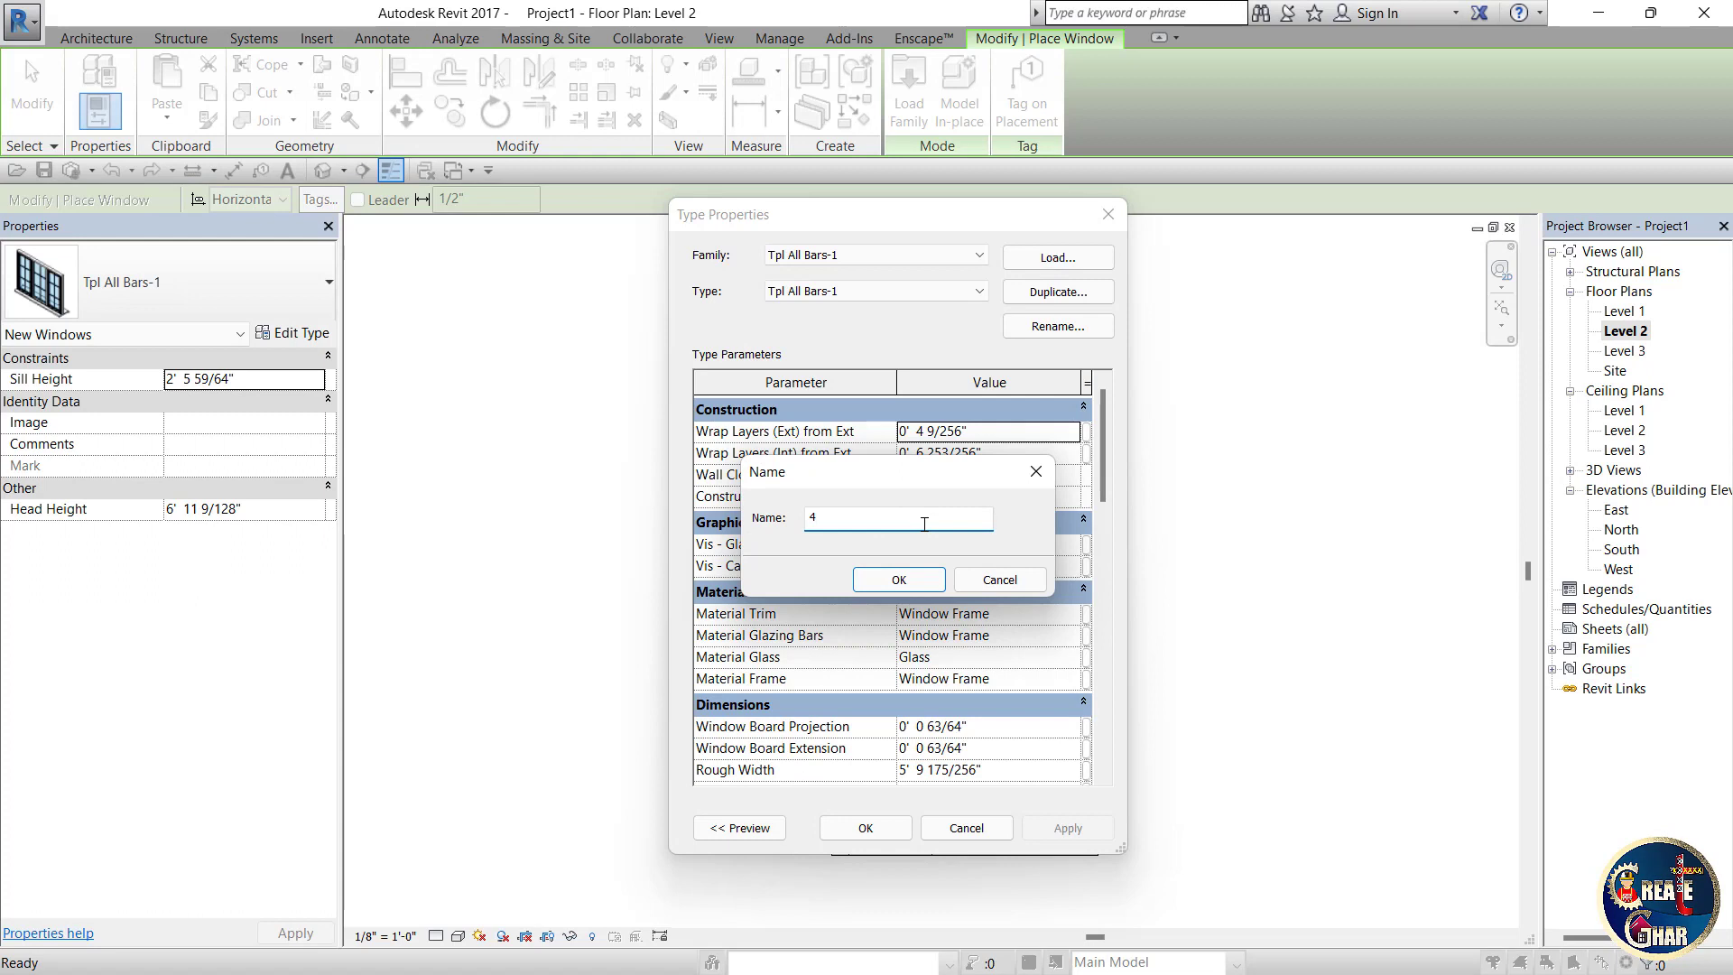
text(4')
click(900, 580)
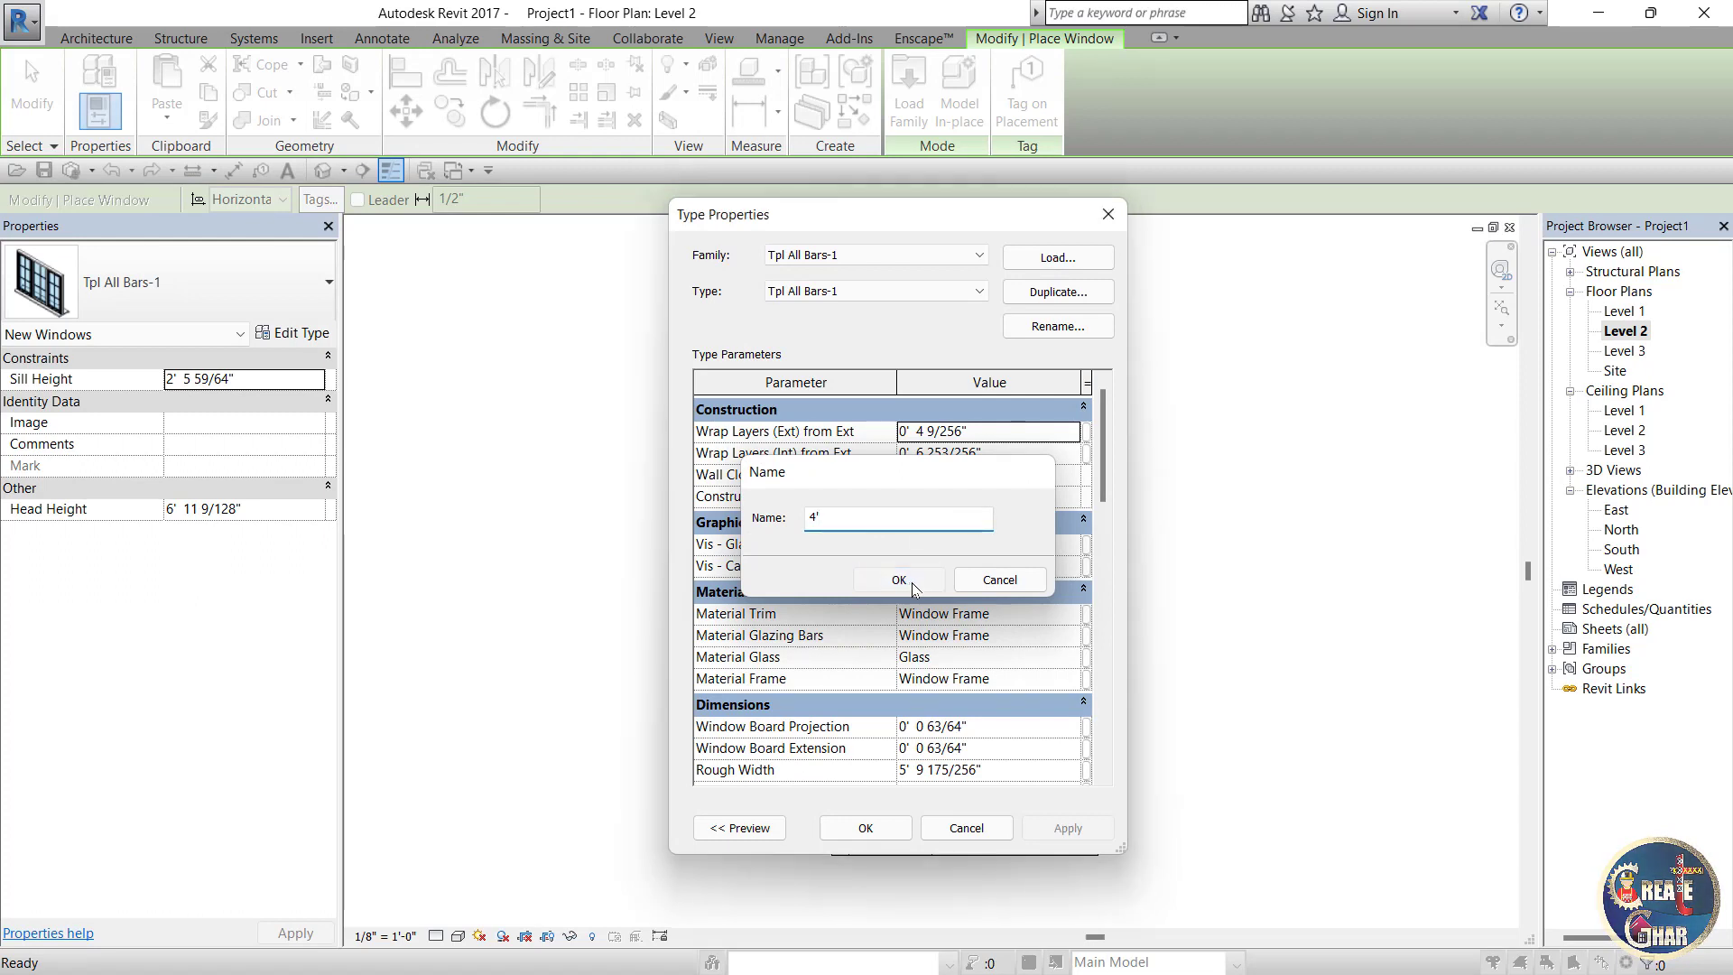
scroll(967, 500, down, 5)
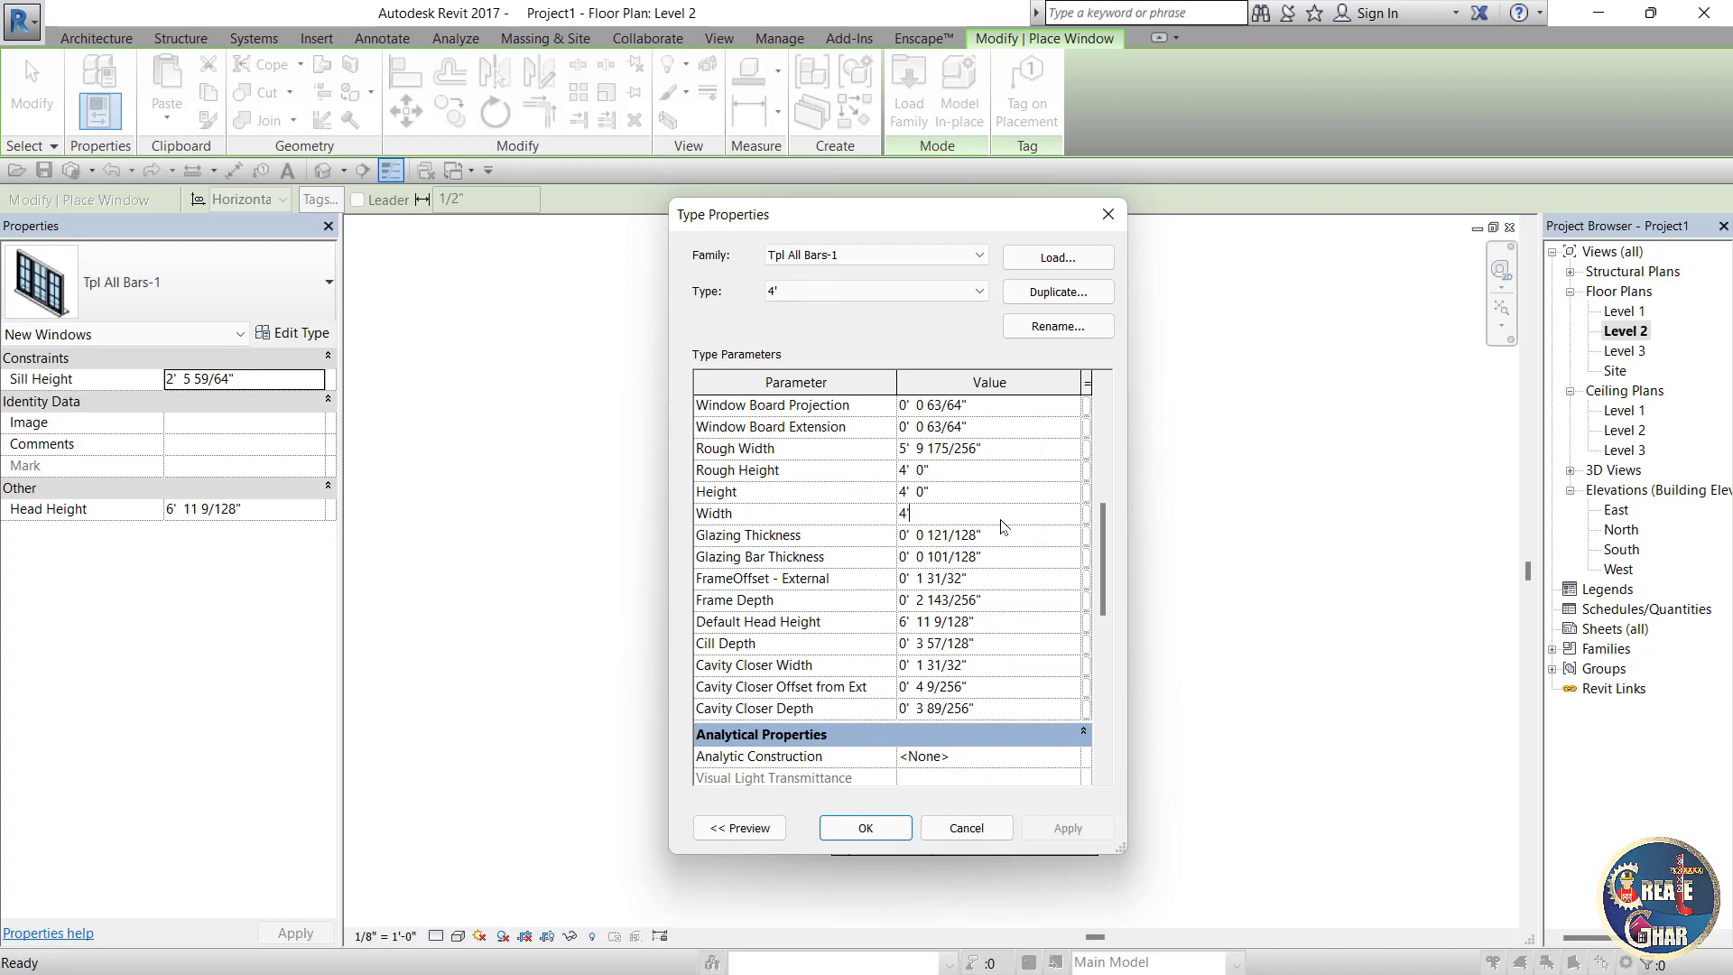
click(866, 828)
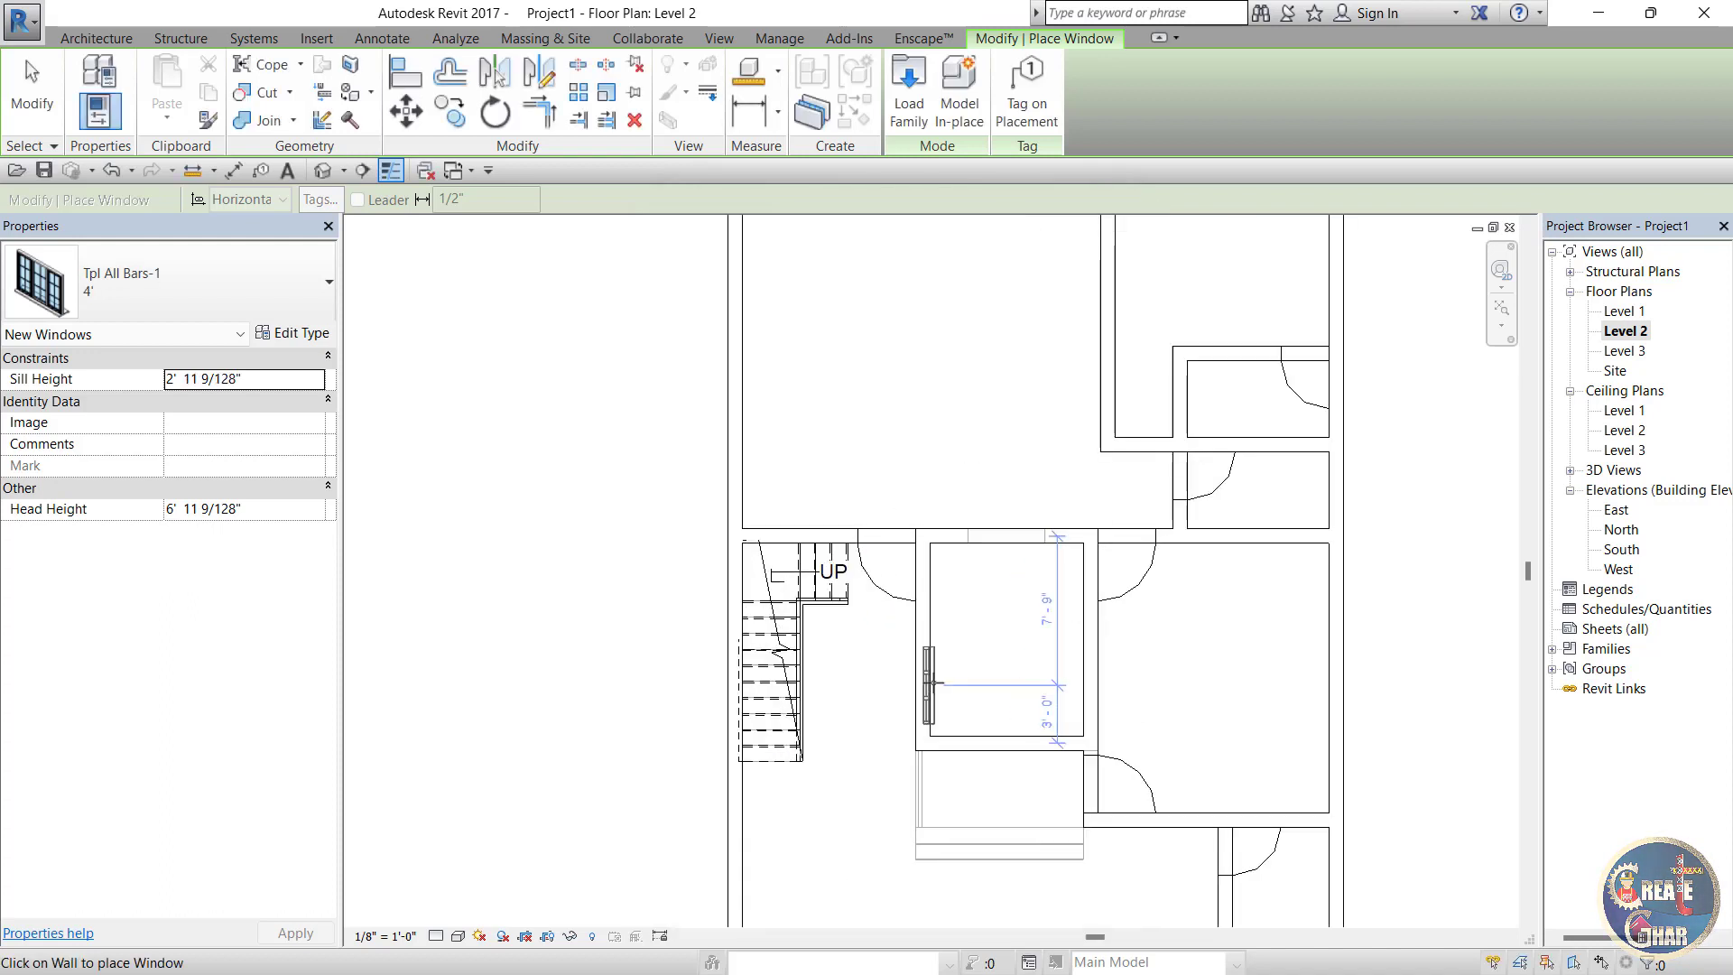
Step: Place a 4' Tpl All Bars-1 window in the small room's wall facing the staircase, centred about 5'-0" from the entrance-side wall
scroll(938, 630, up, 1)
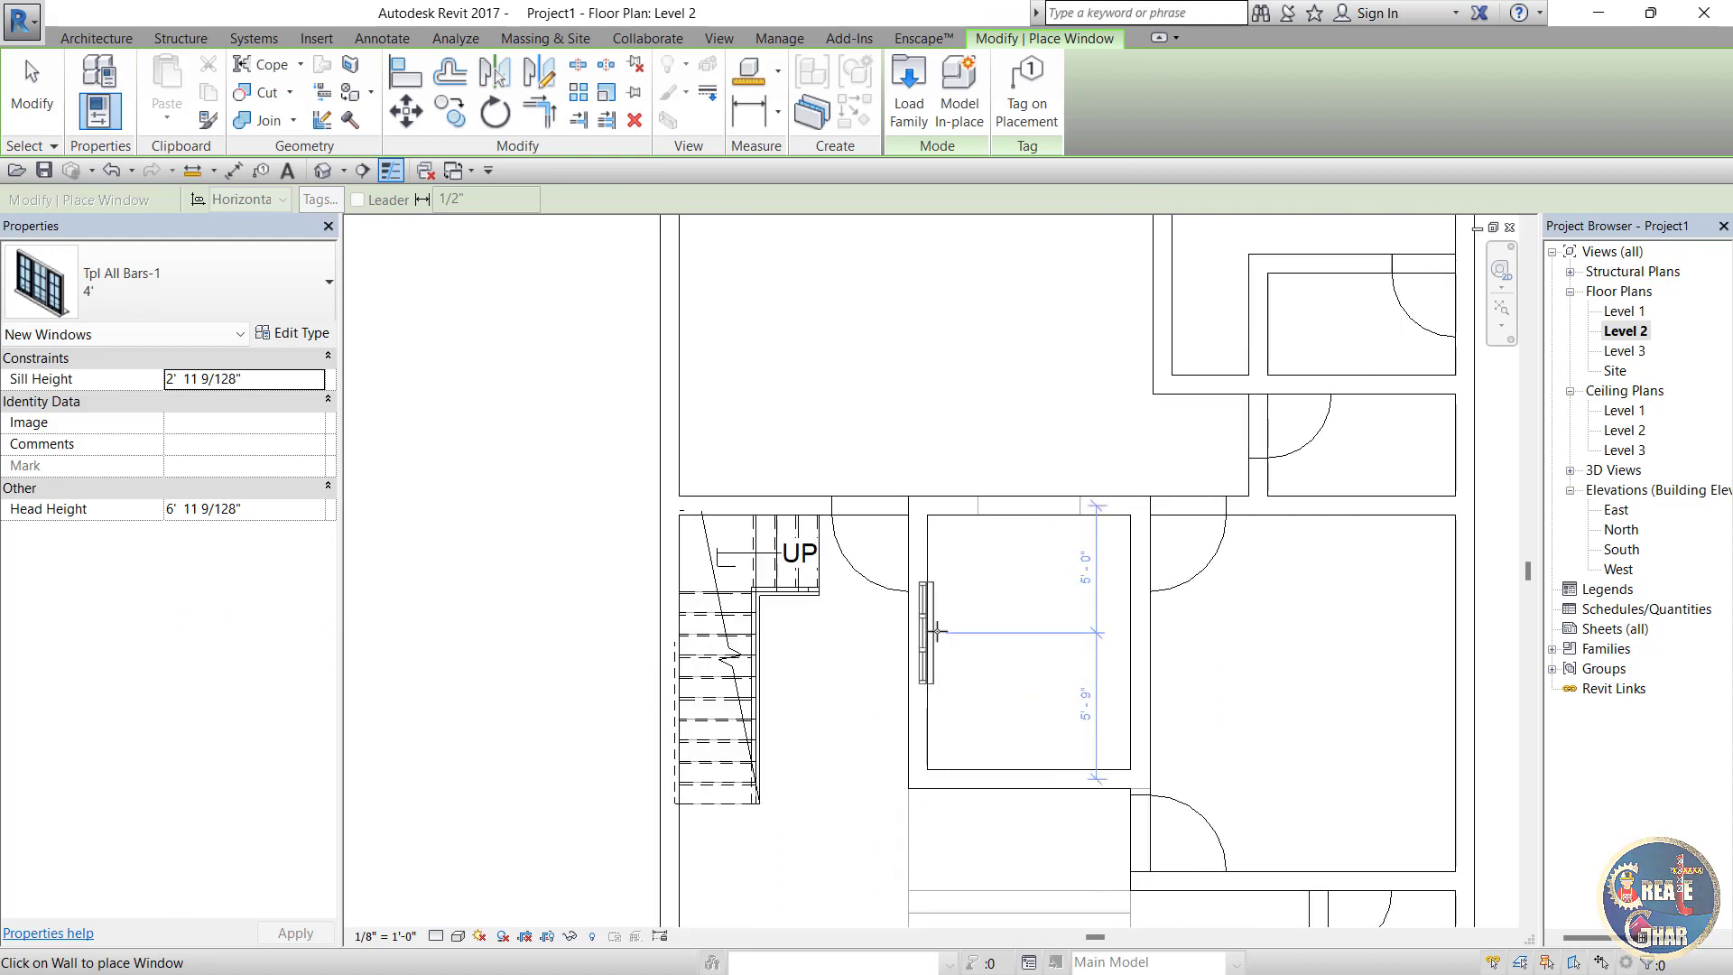
scroll(1015, 836, up, 3)
scroll(1006, 751, down, 3)
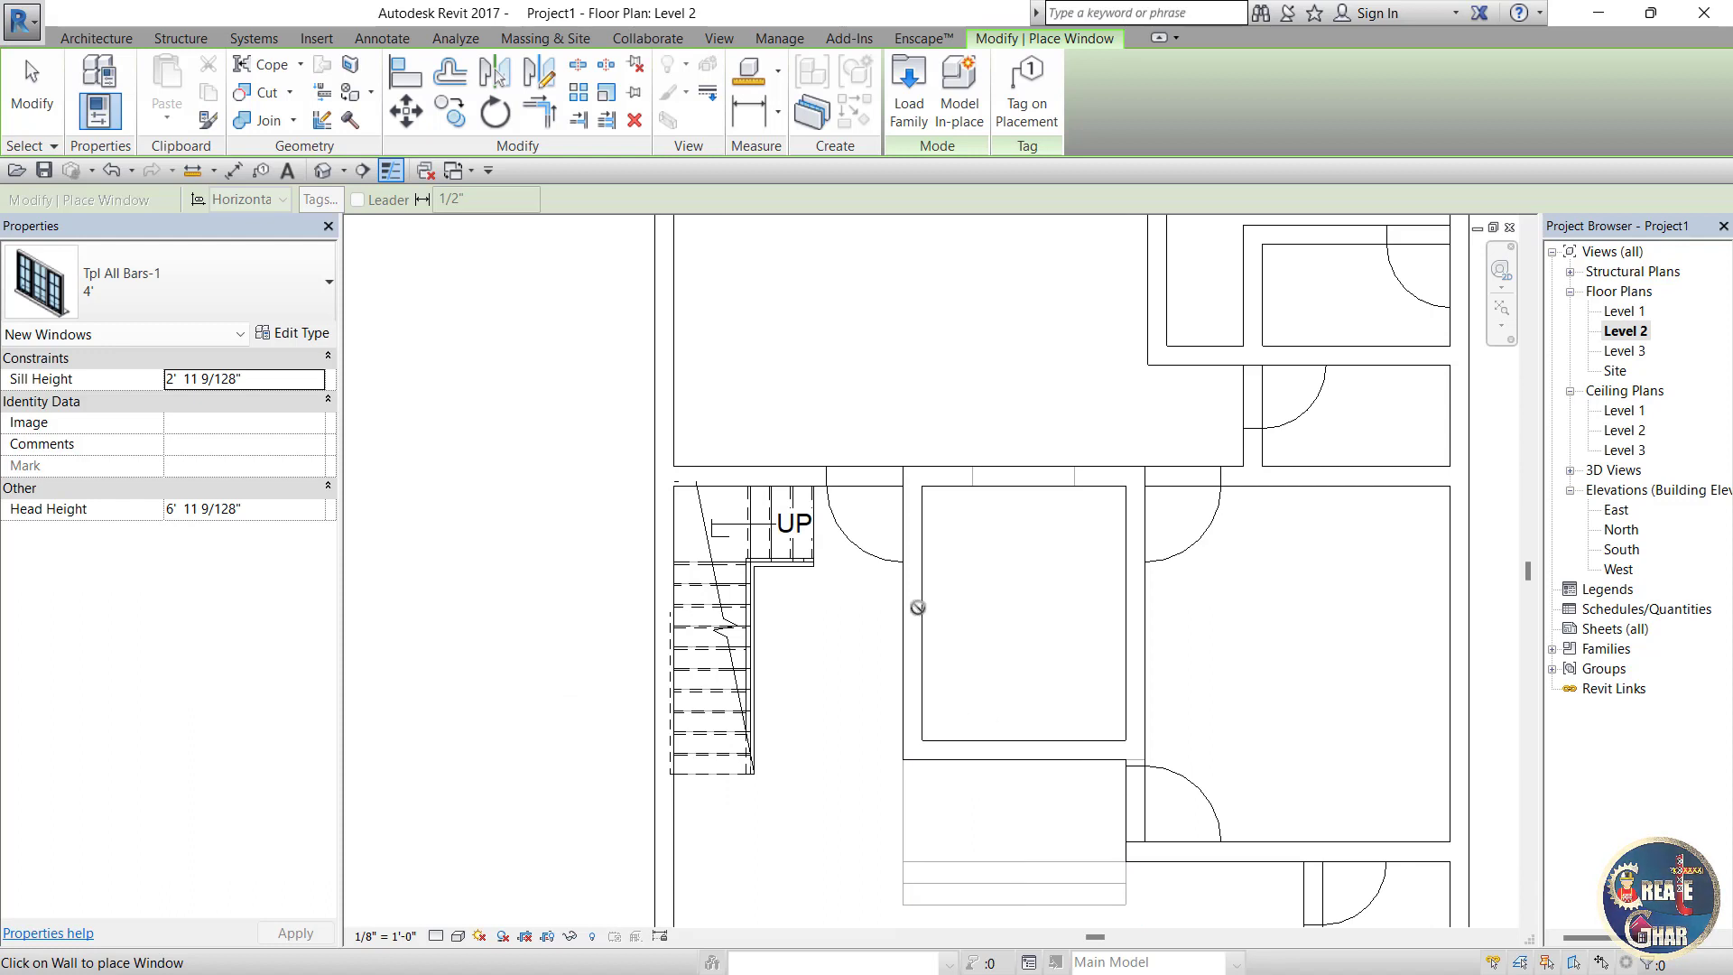
scroll(910, 626, up, 2)
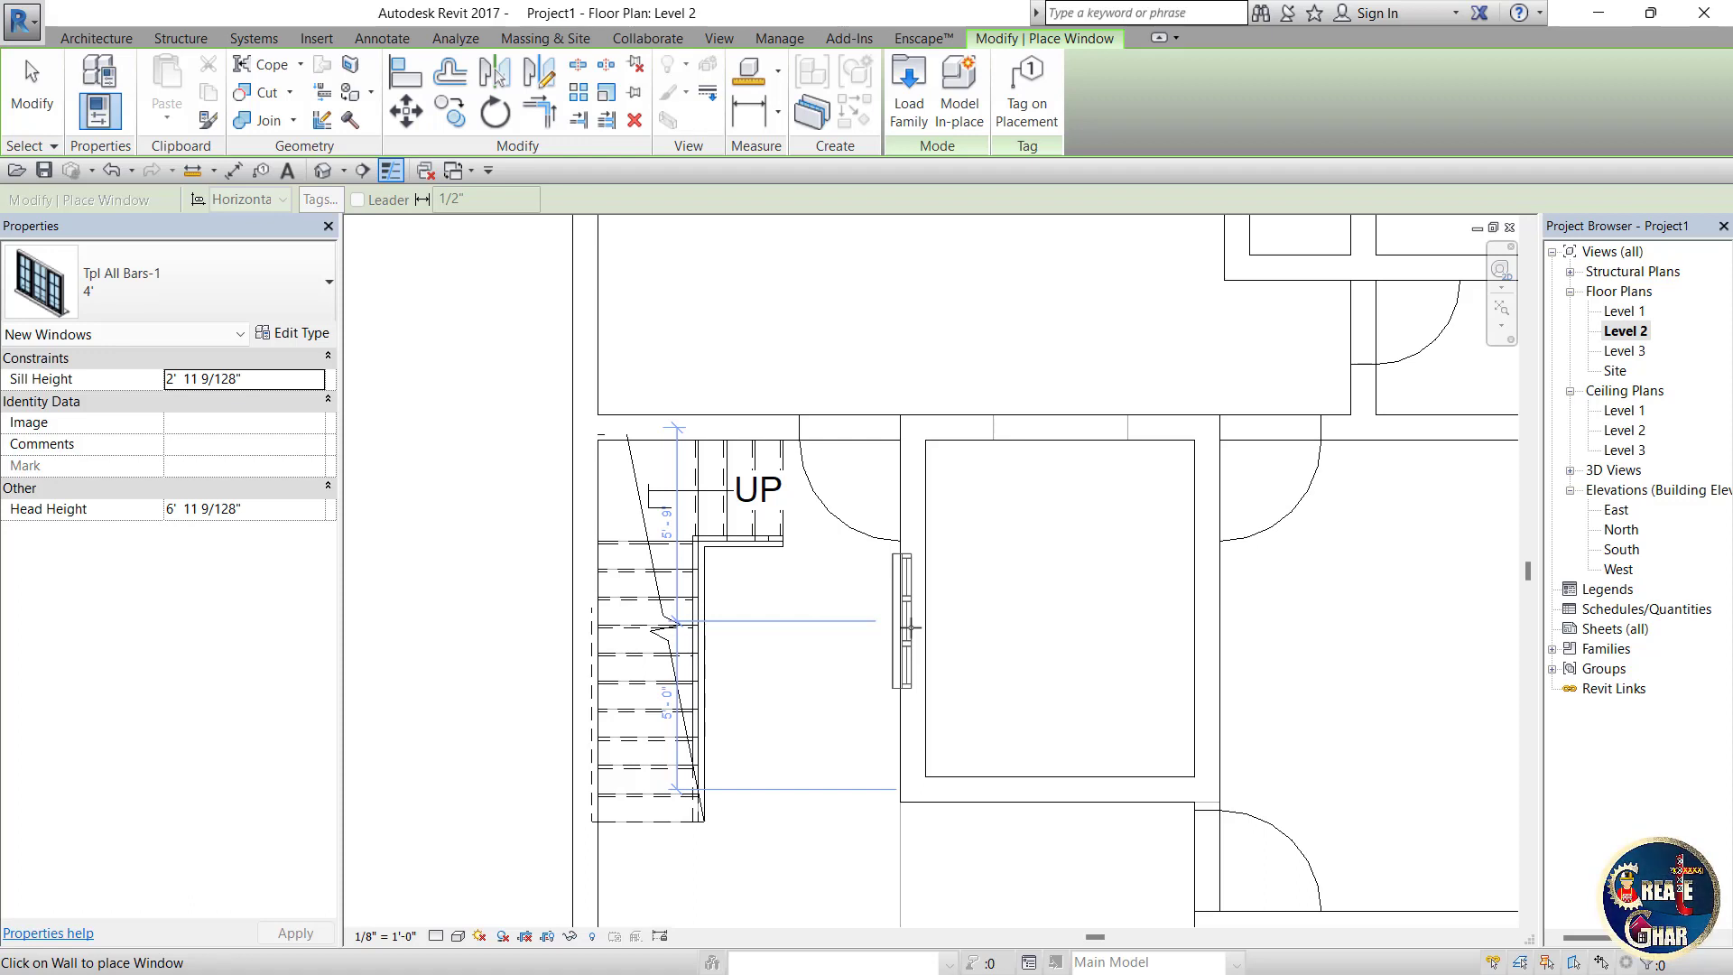
click(910, 626)
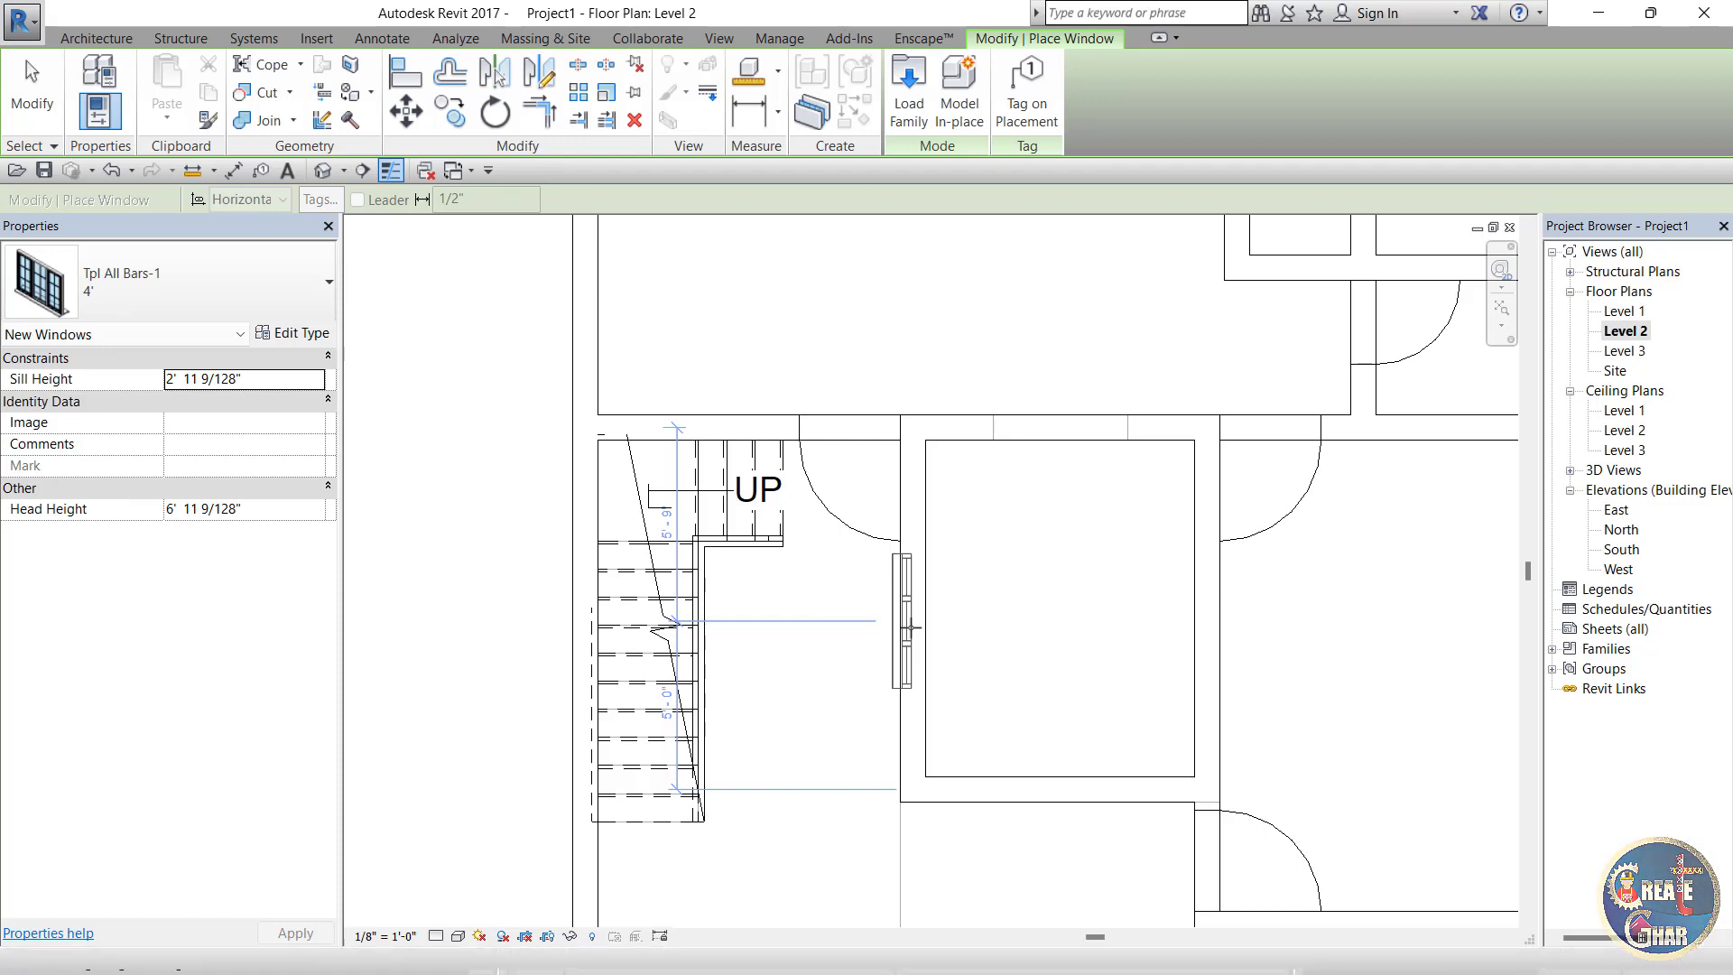
Step: Place a 4' window between the upper-left bedroom and the middle rear room, centred about 4'-5 1/2" from the bedroom partition, and end placement
scroll(996, 631, down, 4)
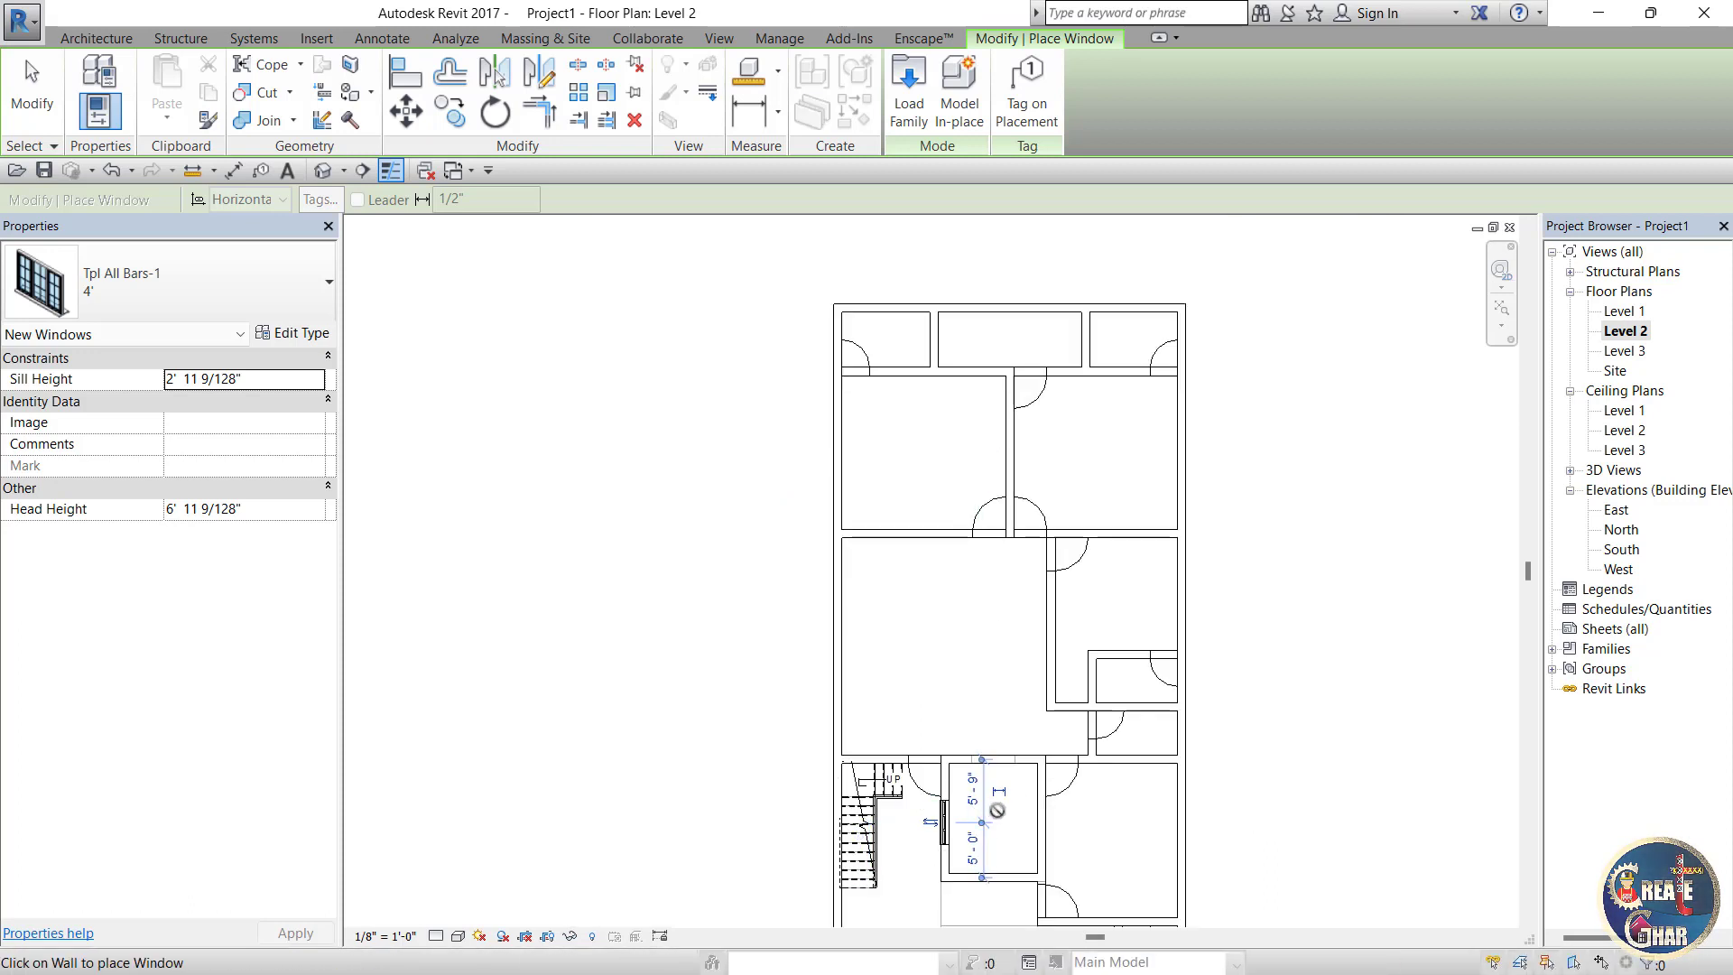
scroll(1013, 335, up, 5)
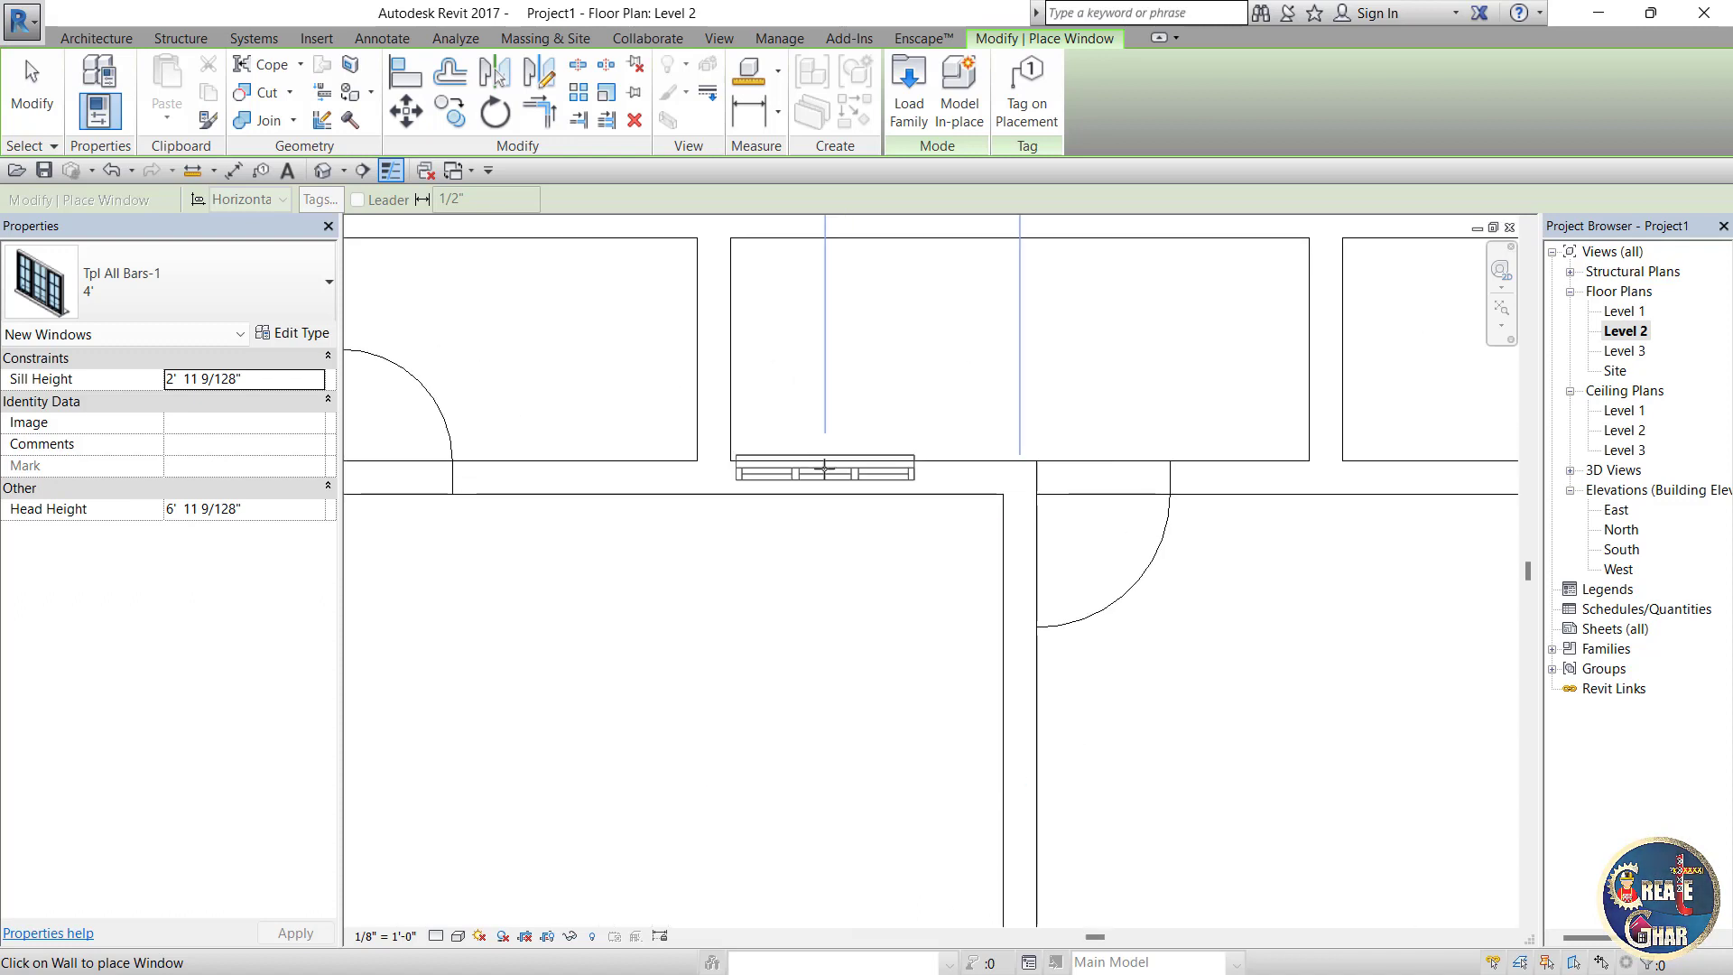
click(824, 468)
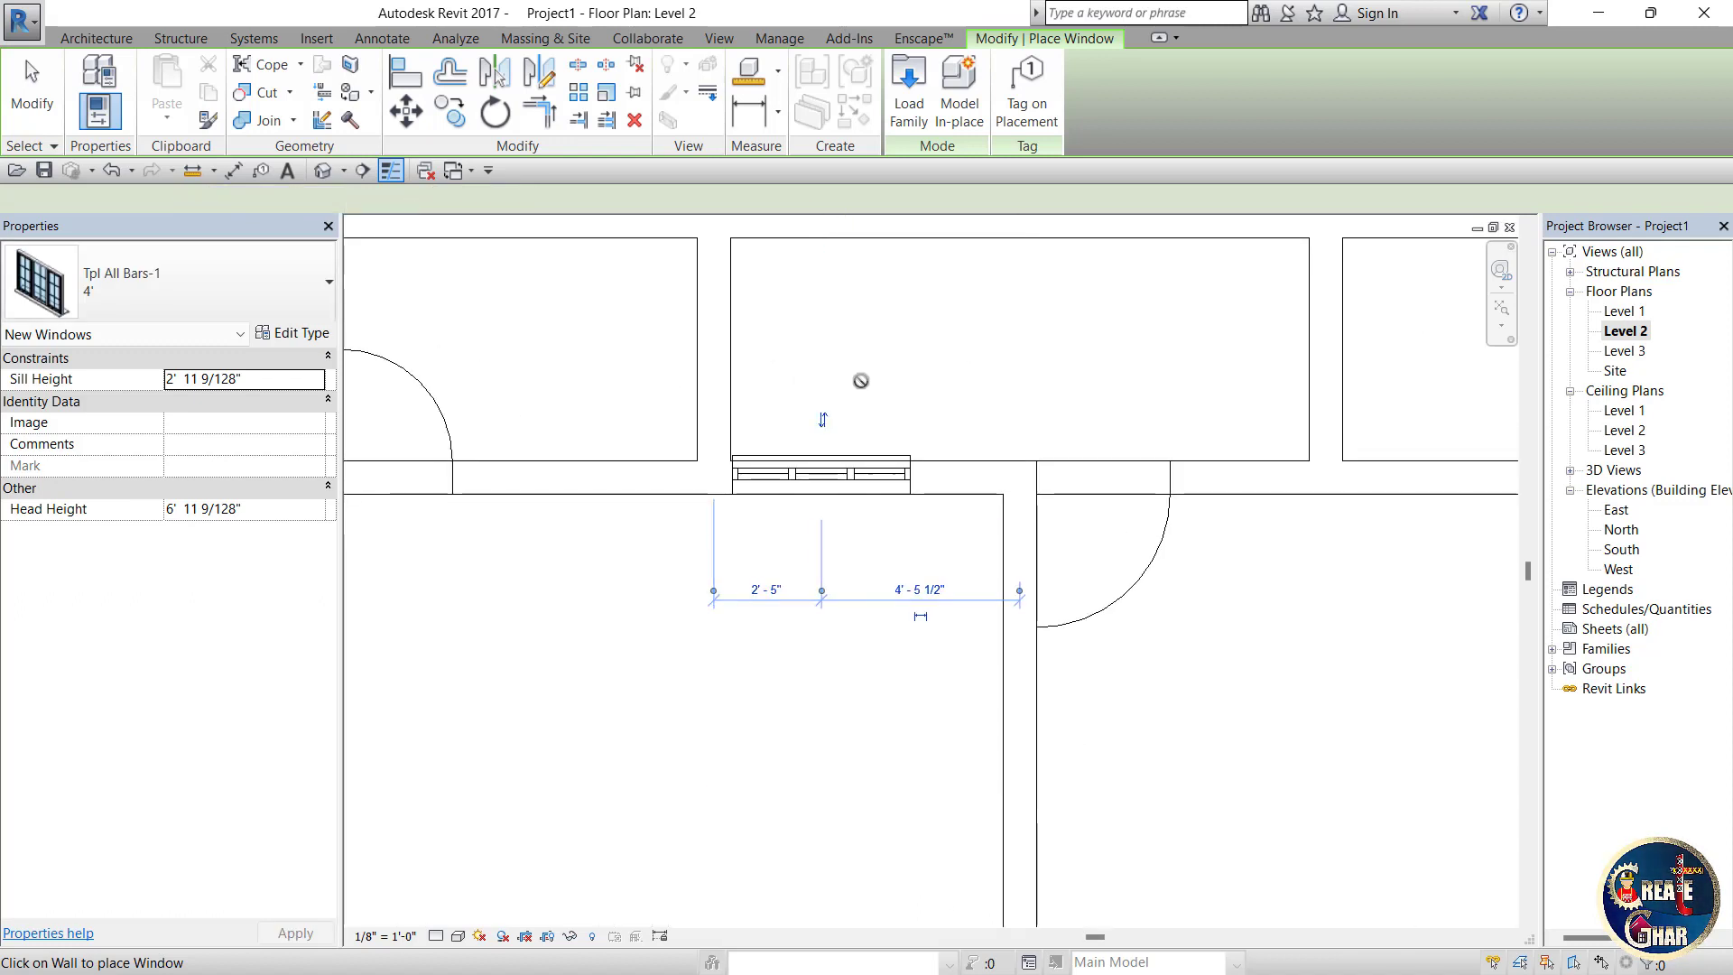
scroll(859, 374, down, 4)
scroll(939, 349, down, 4)
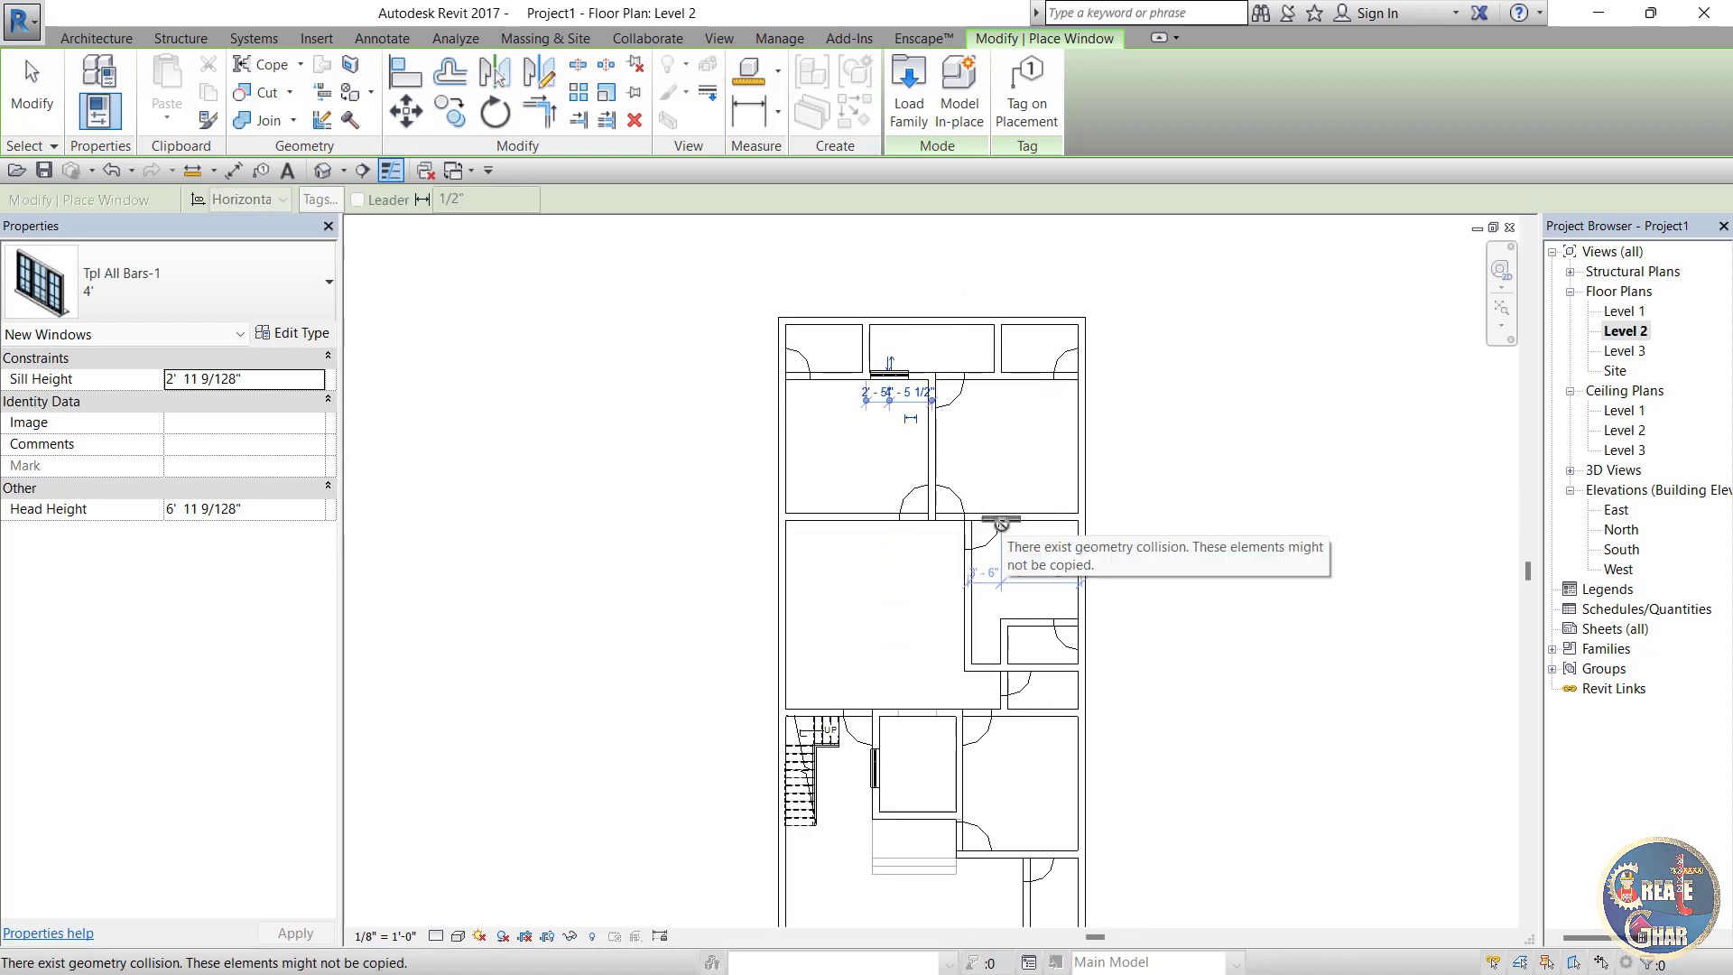
key(Escape)
key(Escape)
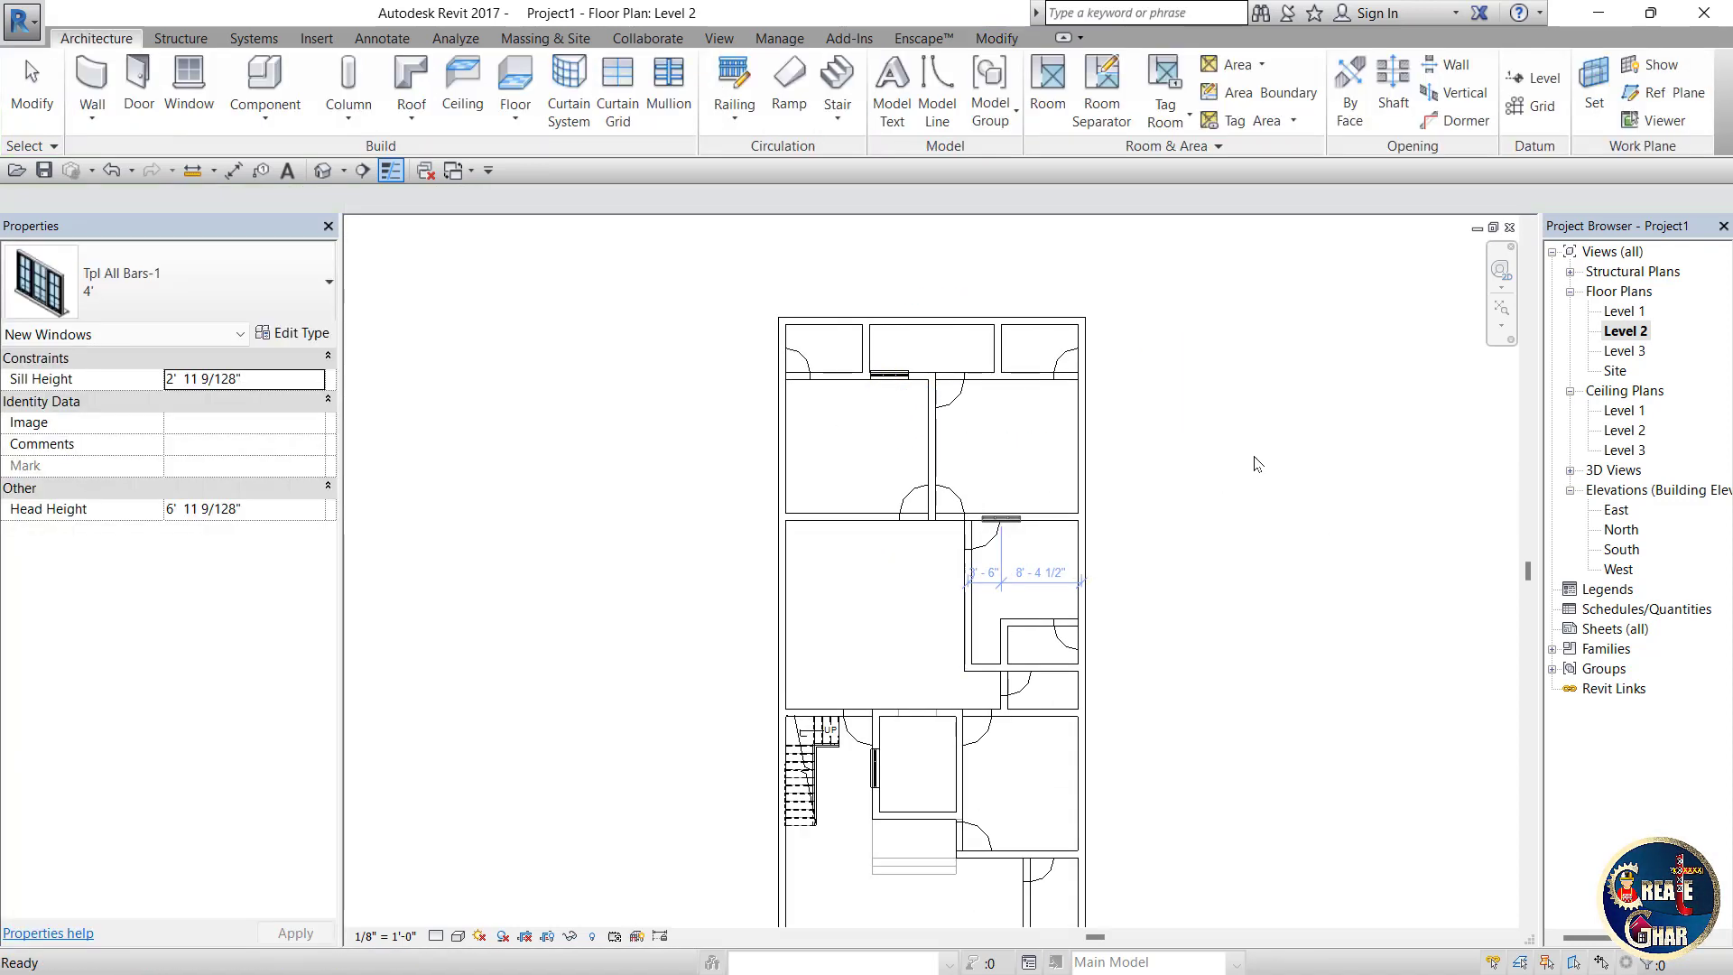
Step: Place a 2' M_Louvers with Trim-1 window midway along the partition between the upper-left small room and the middle rear room, 2'-10 1/2" from each end
scroll(894, 322, up, 3)
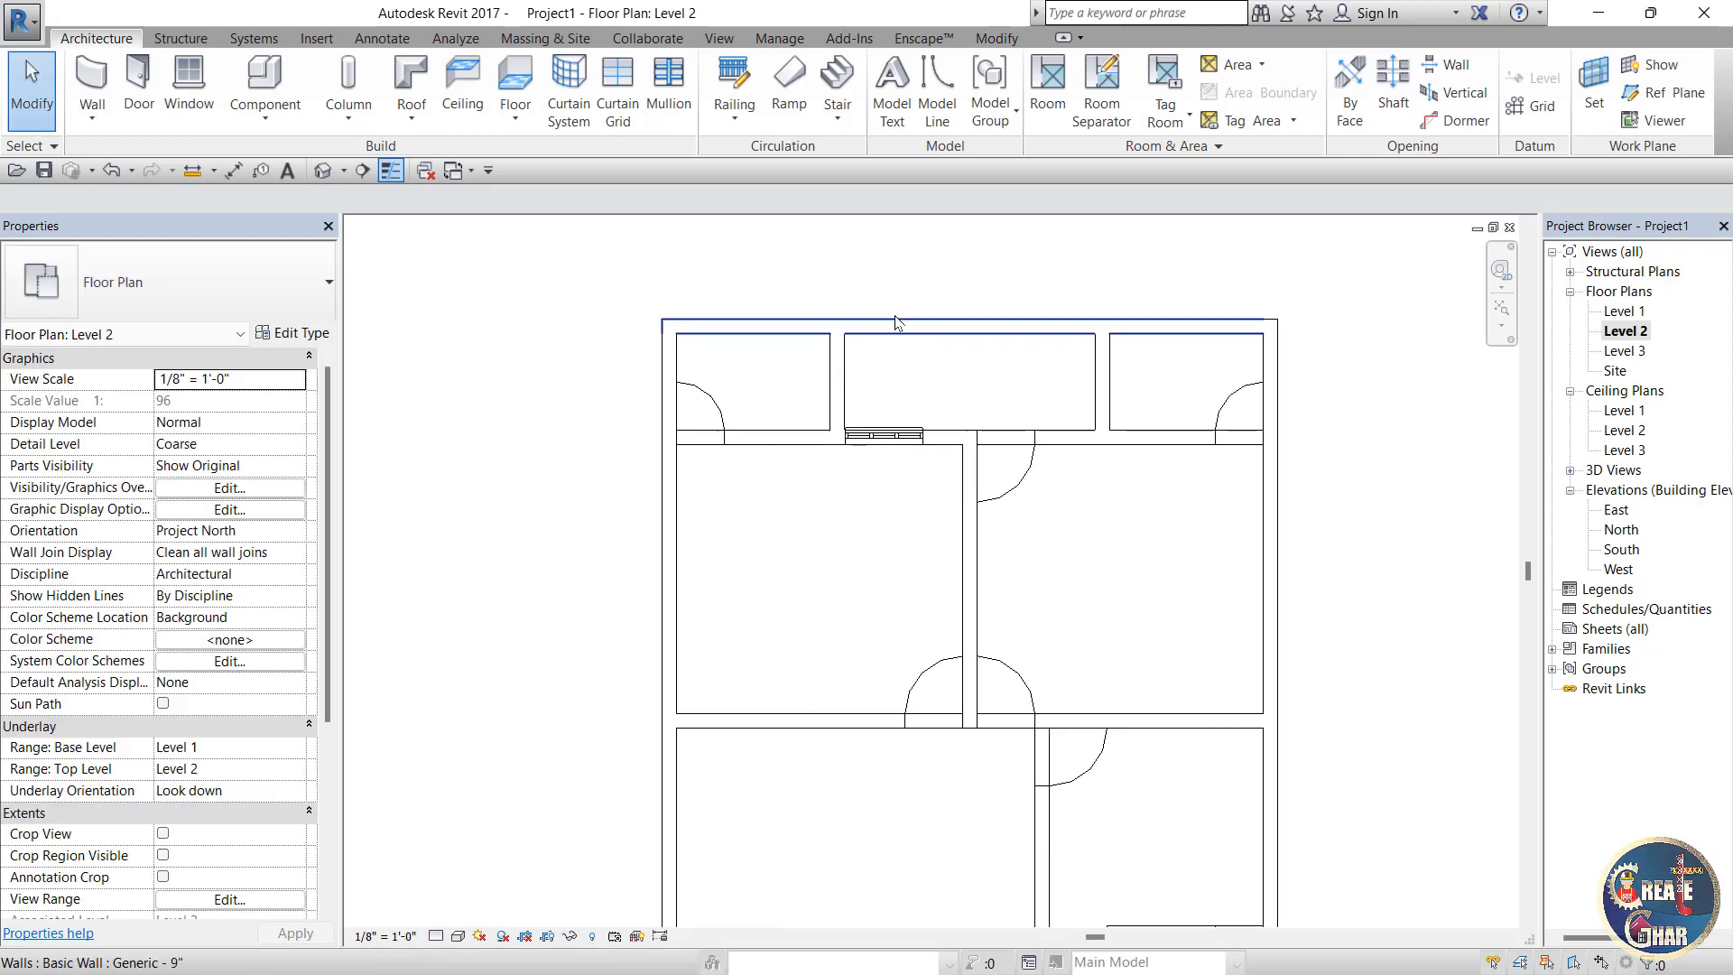
click(209, 112)
click(1045, 307)
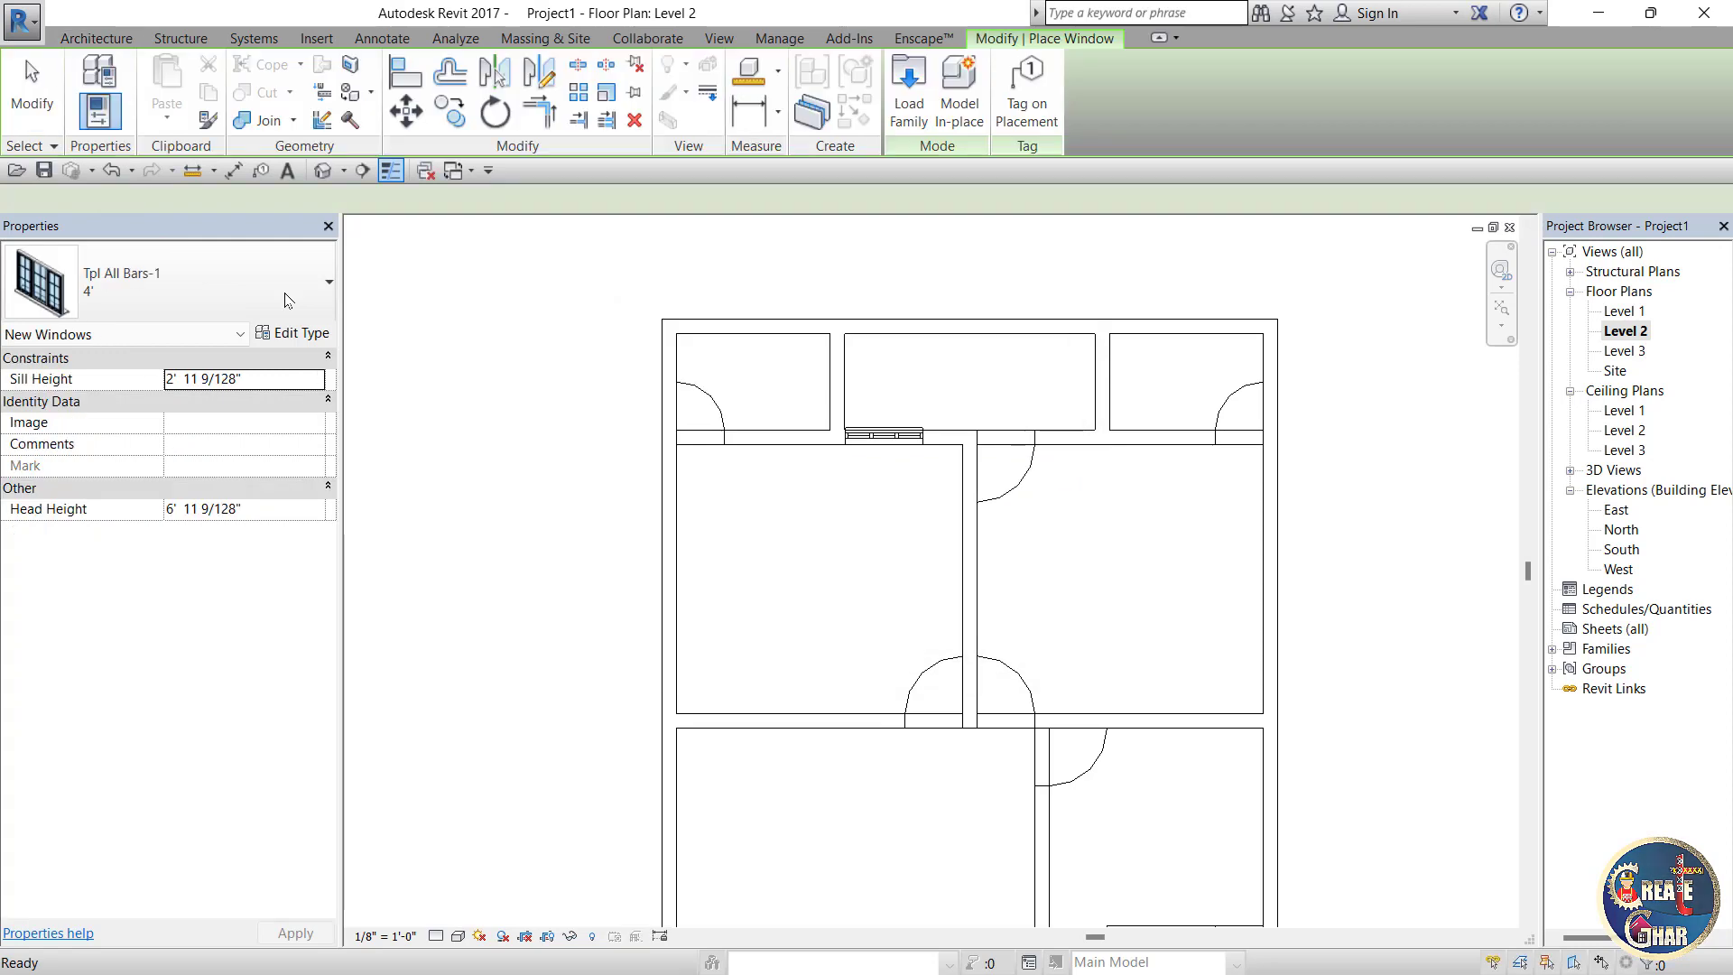
click(284, 292)
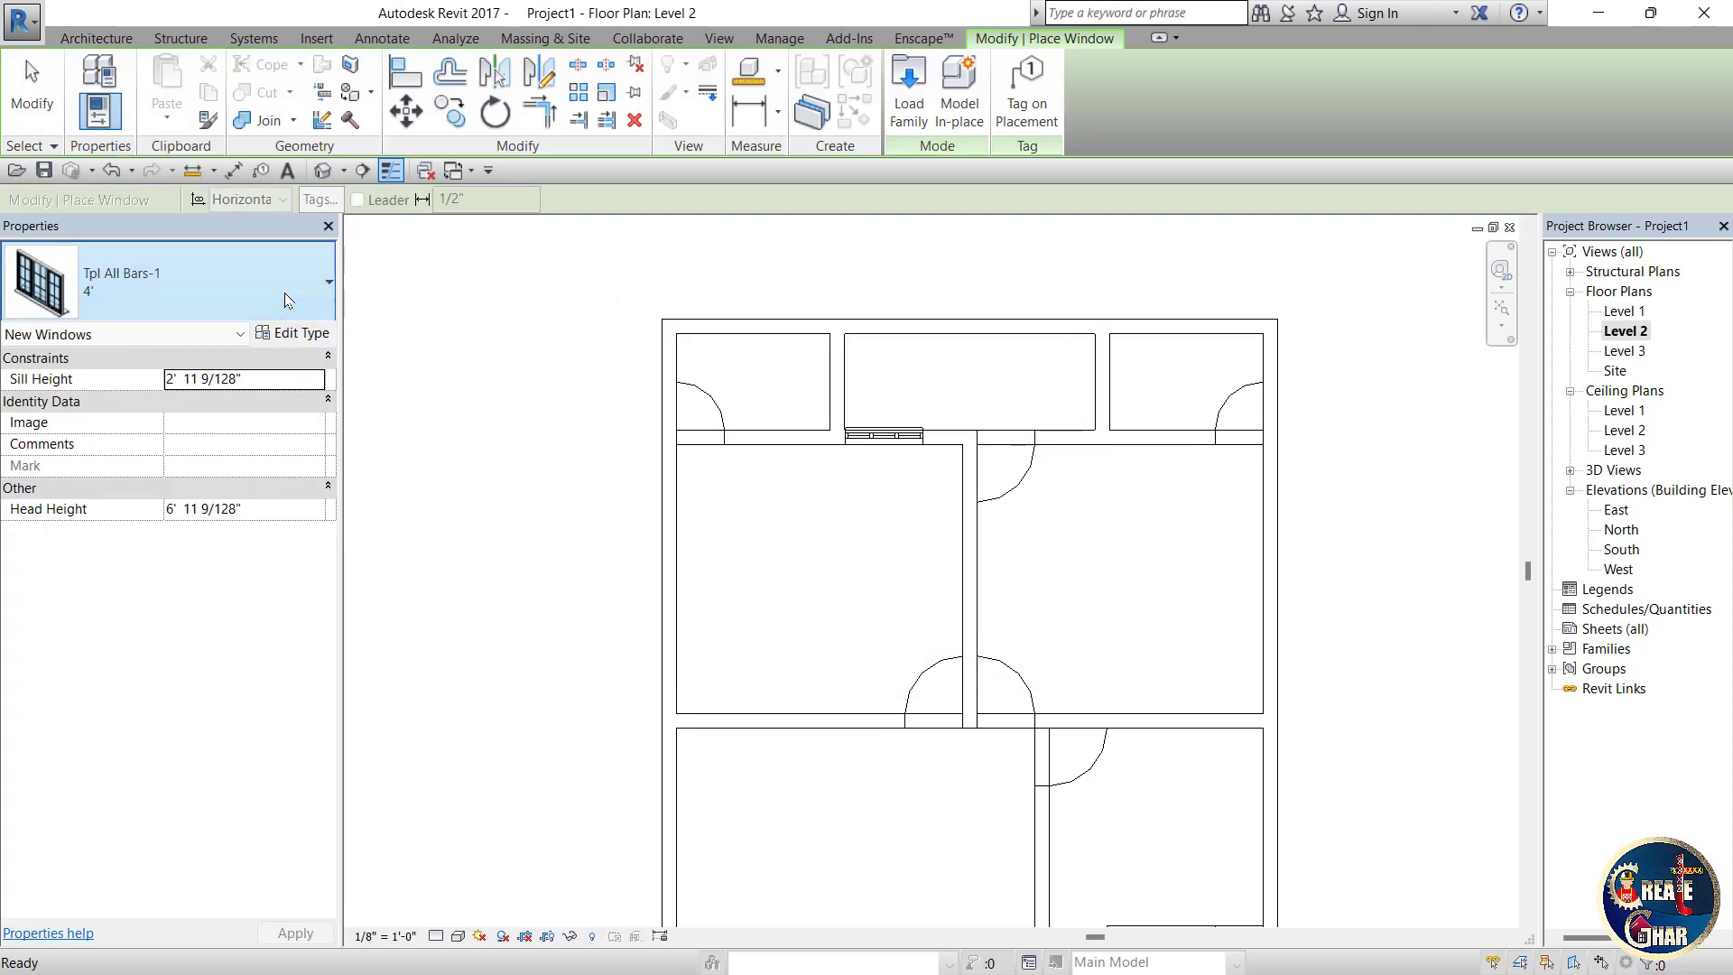
click(99, 699)
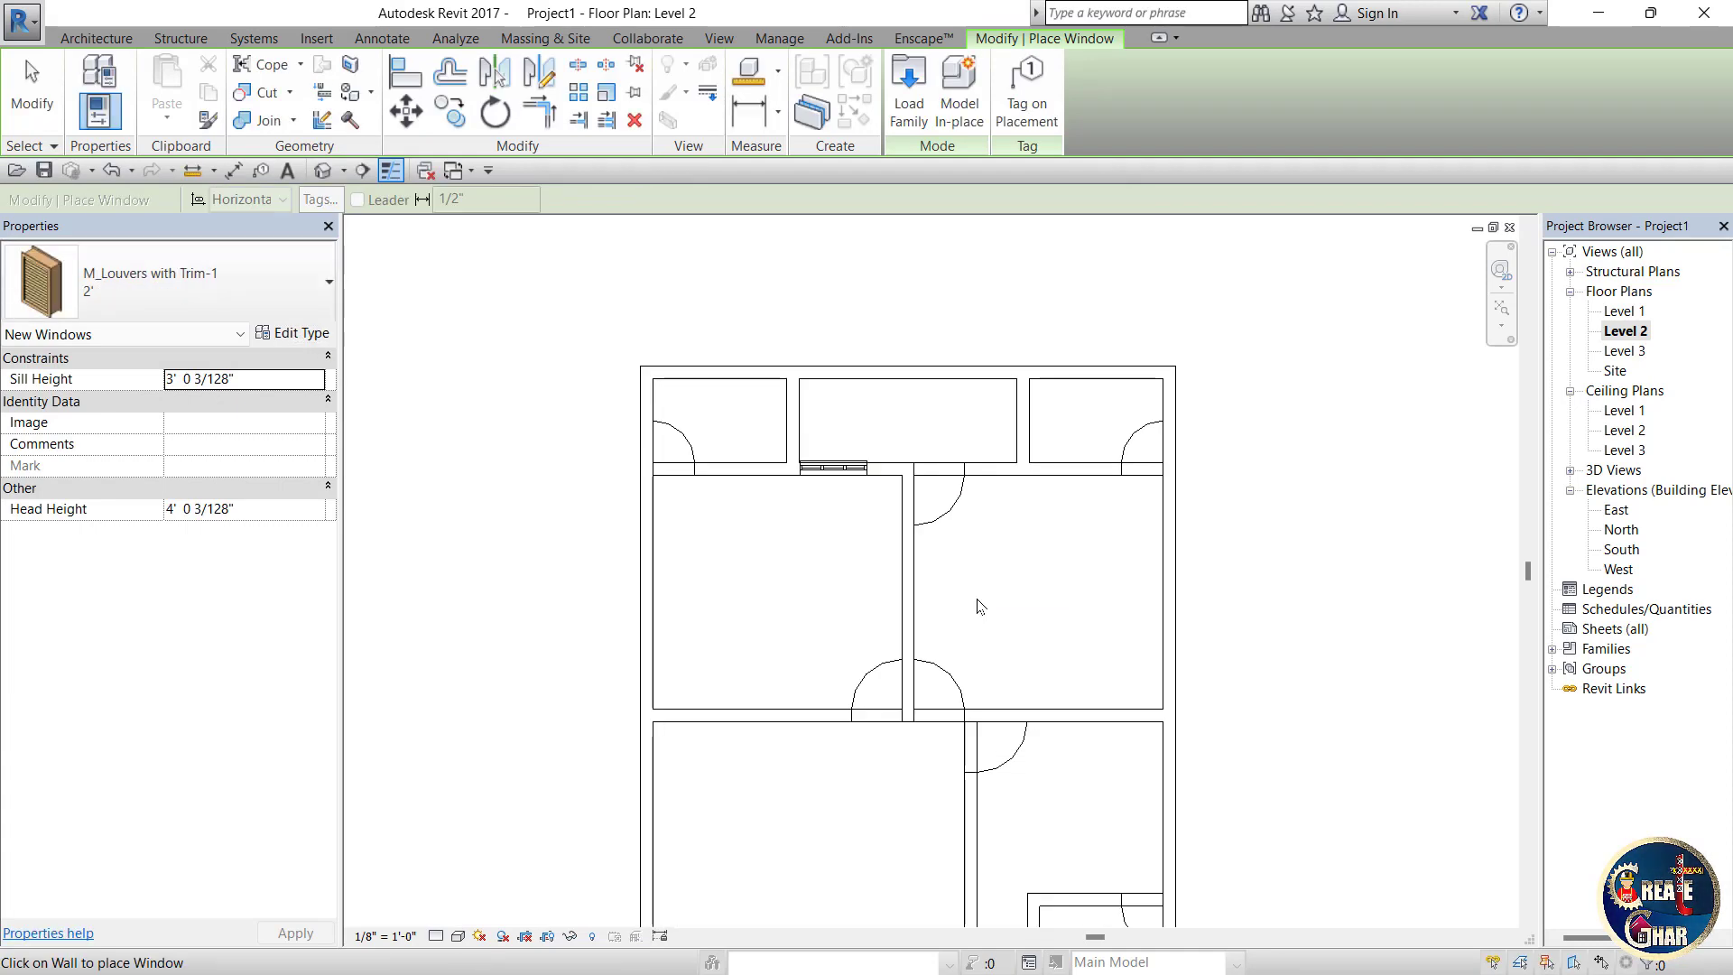
scroll(794, 417, up, 2)
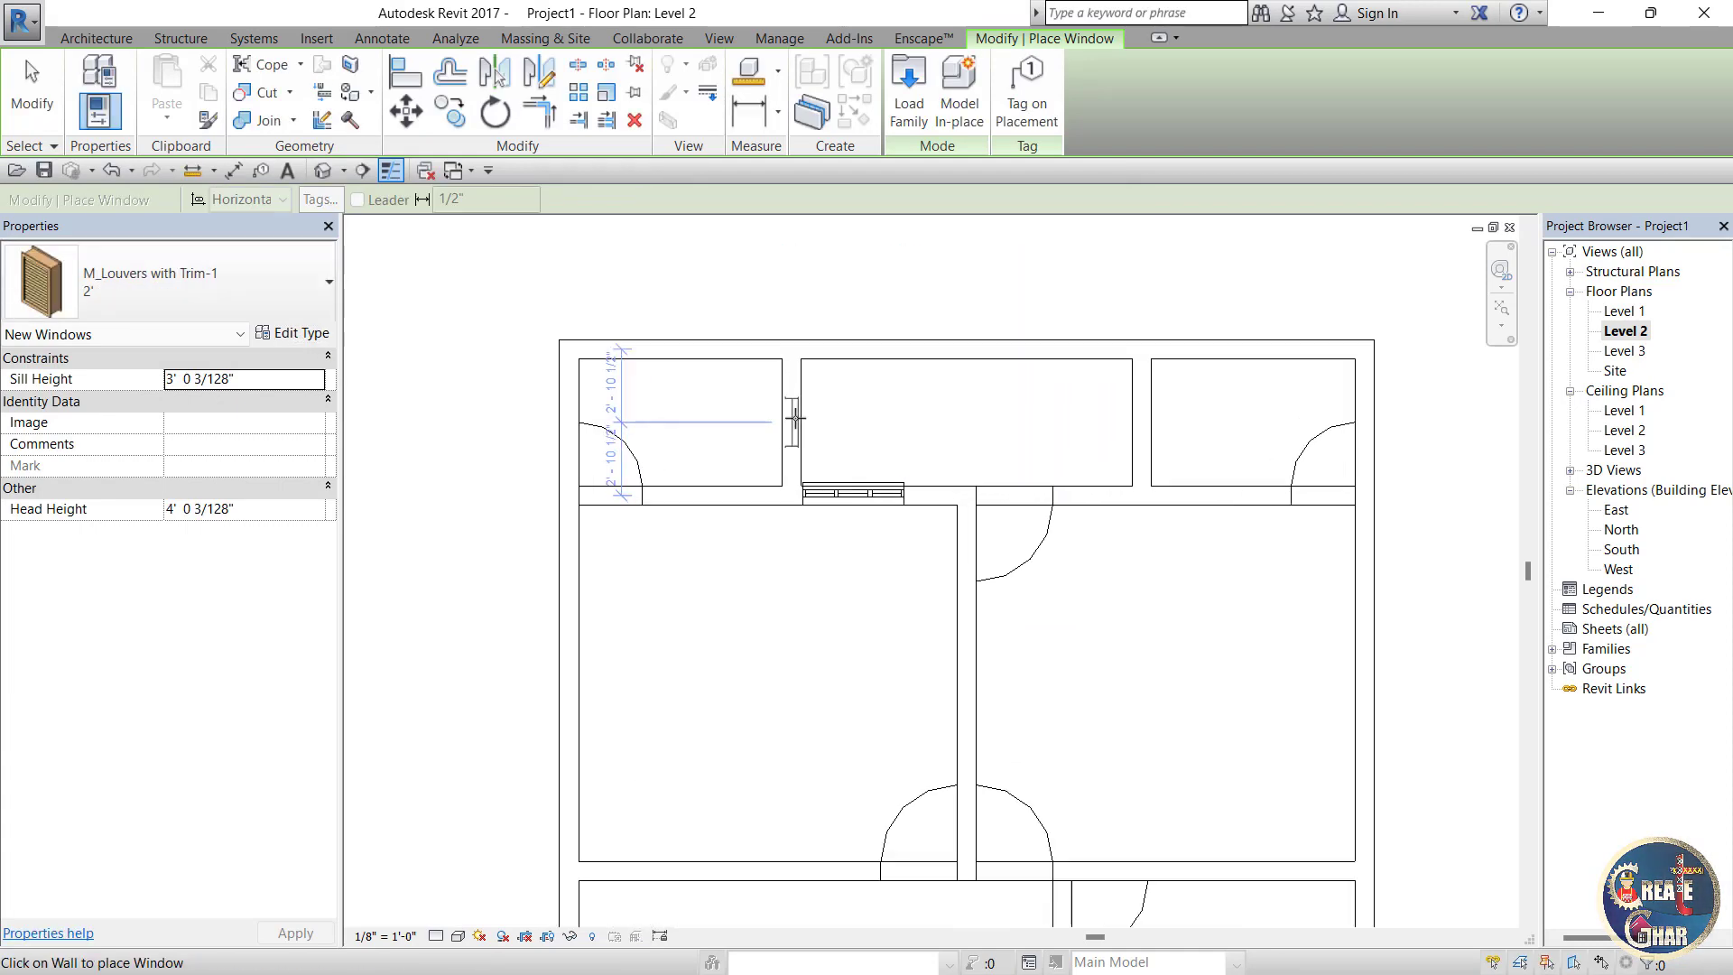
scroll(794, 417, up, 1)
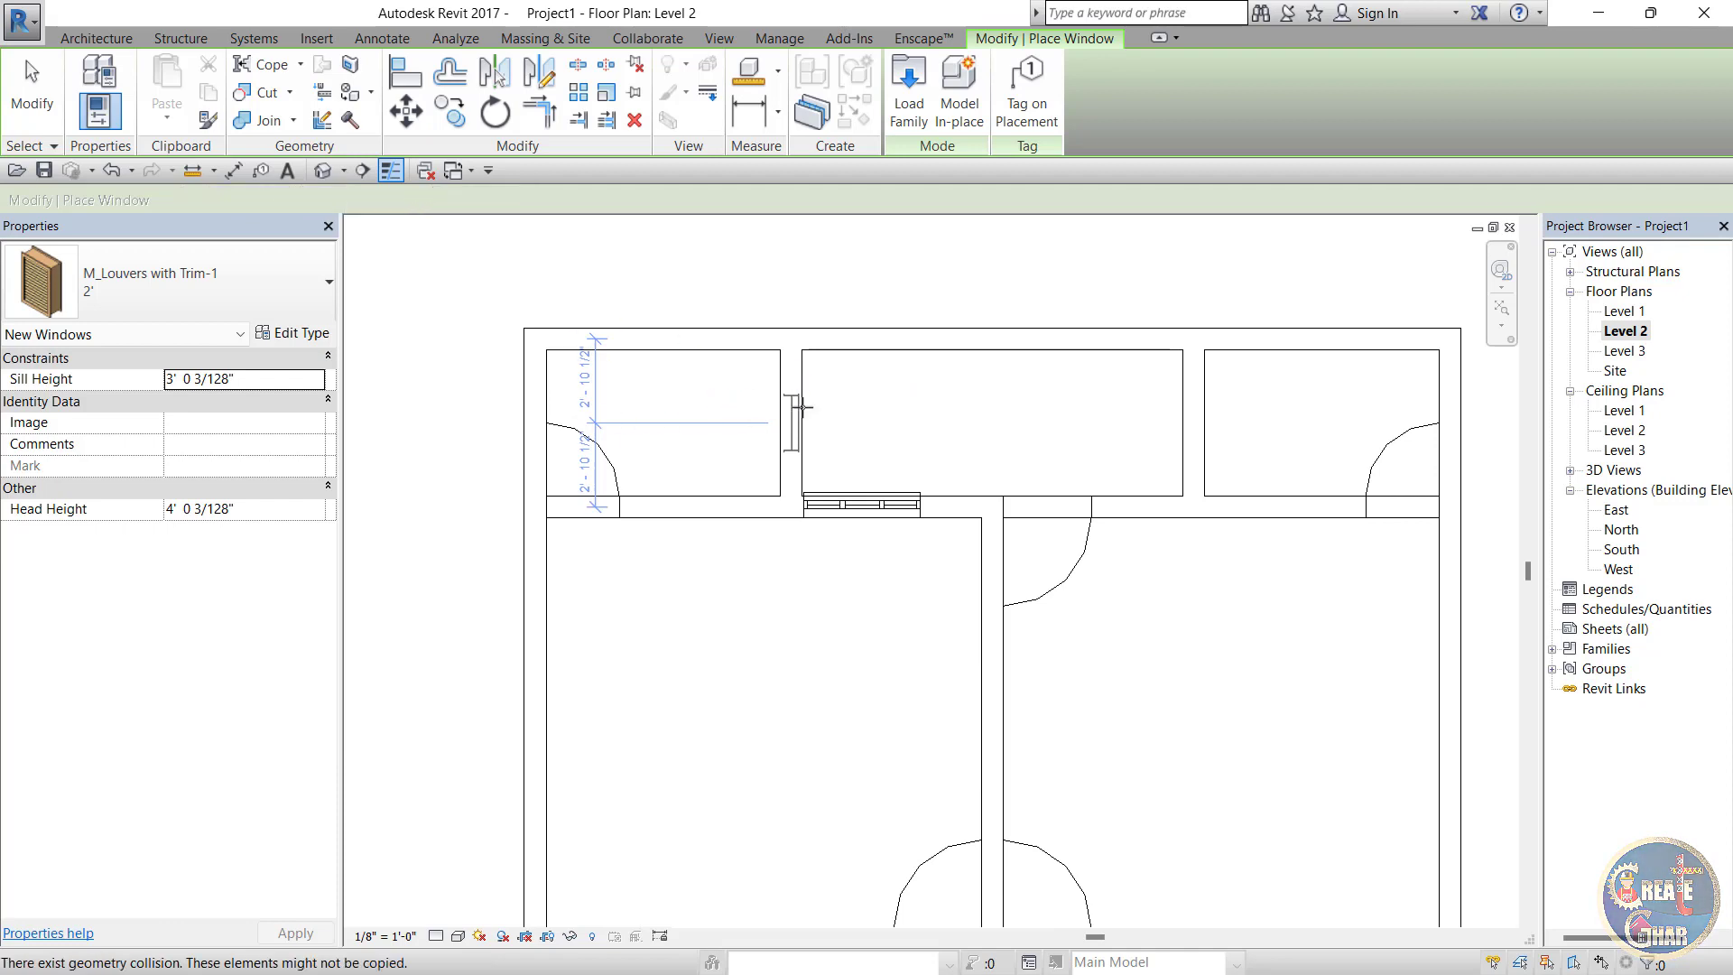
click(794, 414)
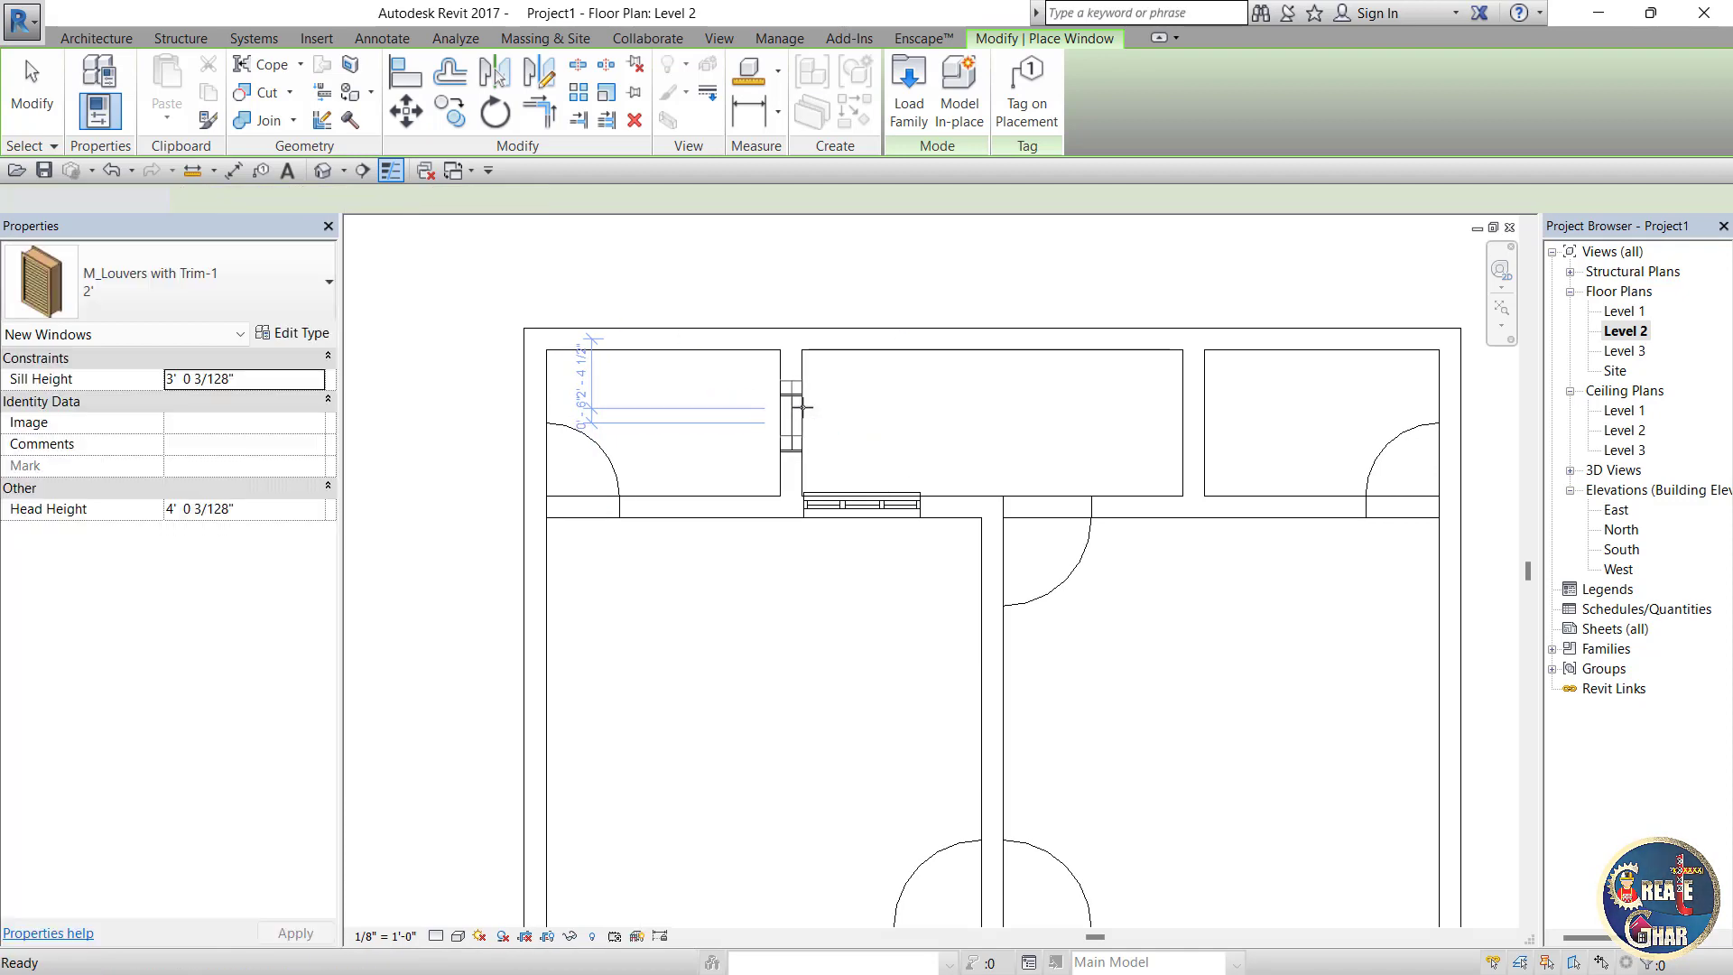
key(Escape)
Step: Check the newly placed louver in the 3D view and delete it from its partition
key(ctrl+Tab)
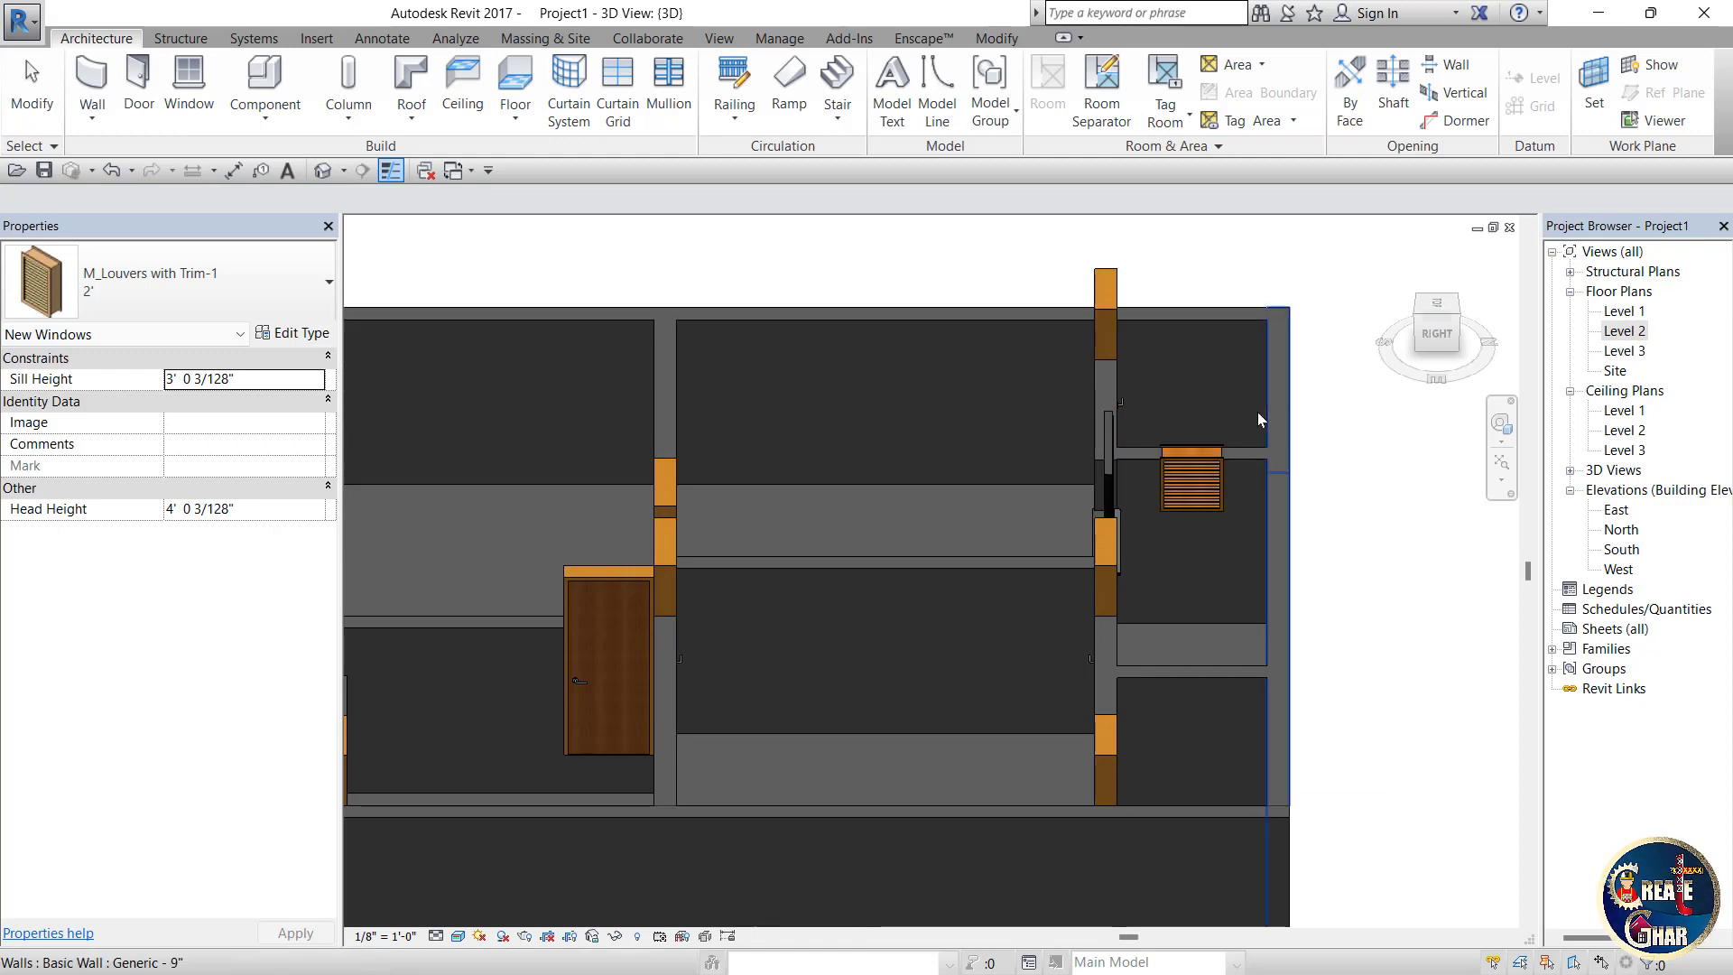
mouse_move(1450, 323)
mouse_down()
mouse_move(1392, 289)
mouse_move(1412, 275)
mouse_move(1380, 285)
mouse_move(1462, 350)
mouse_up()
scroll(1363, 348, down, 2)
scroll(1271, 511, up, 3)
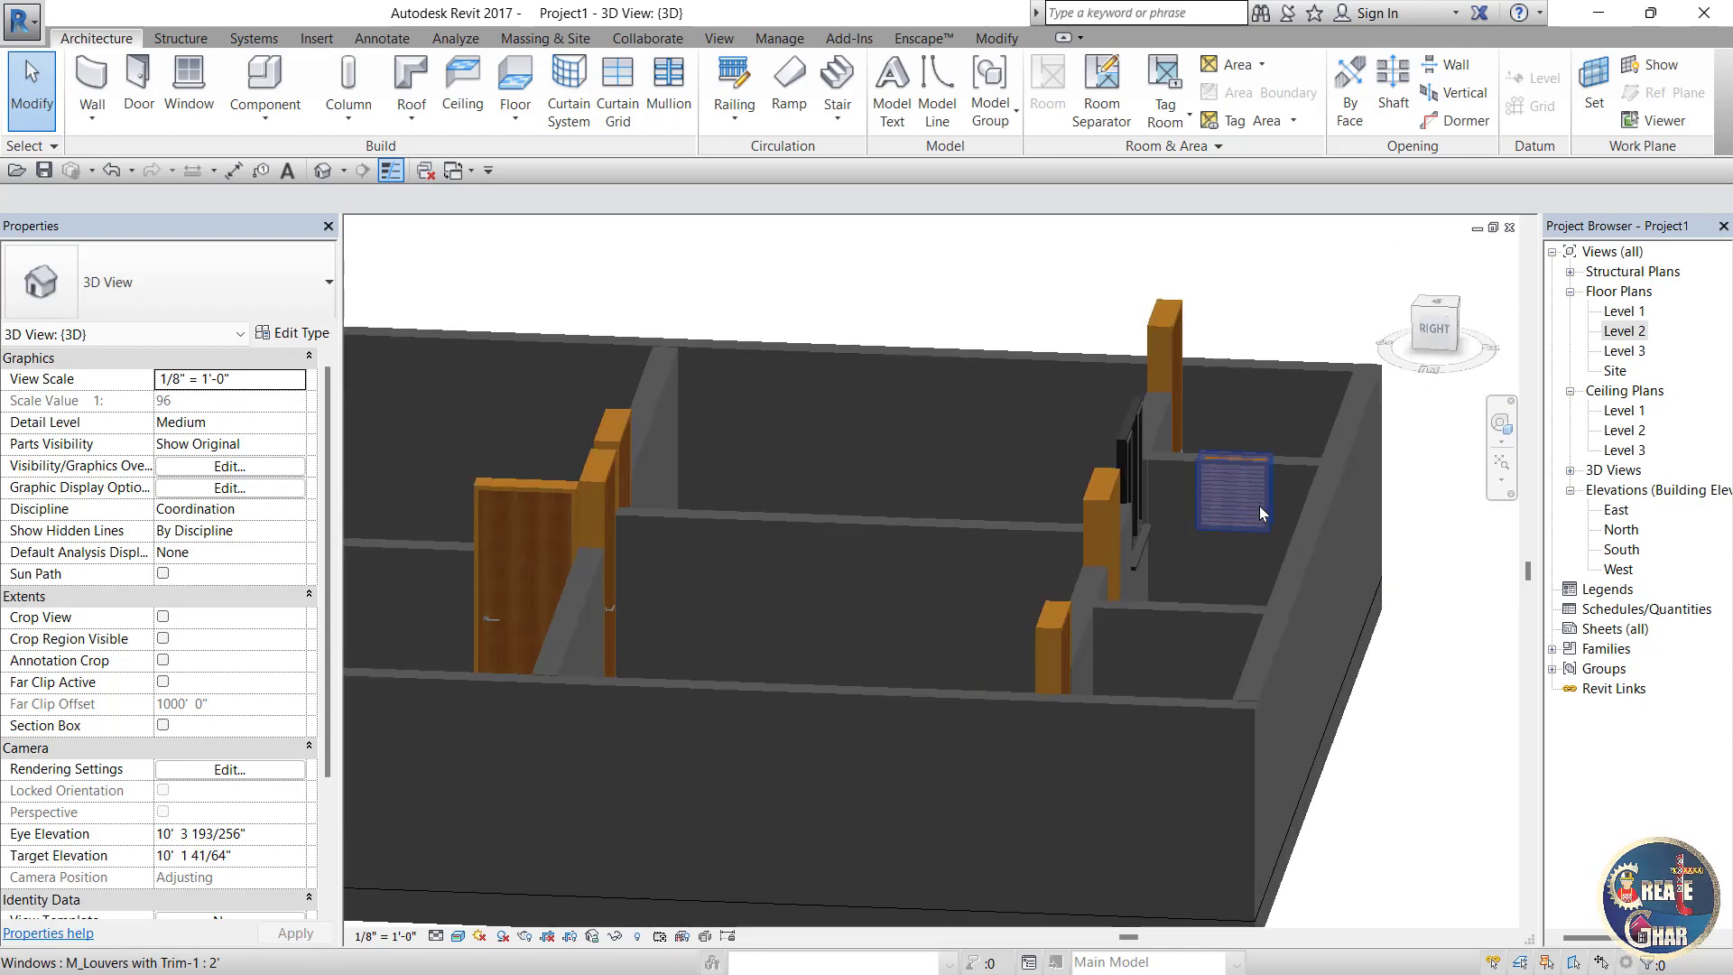
click(1259, 506)
key(Delete)
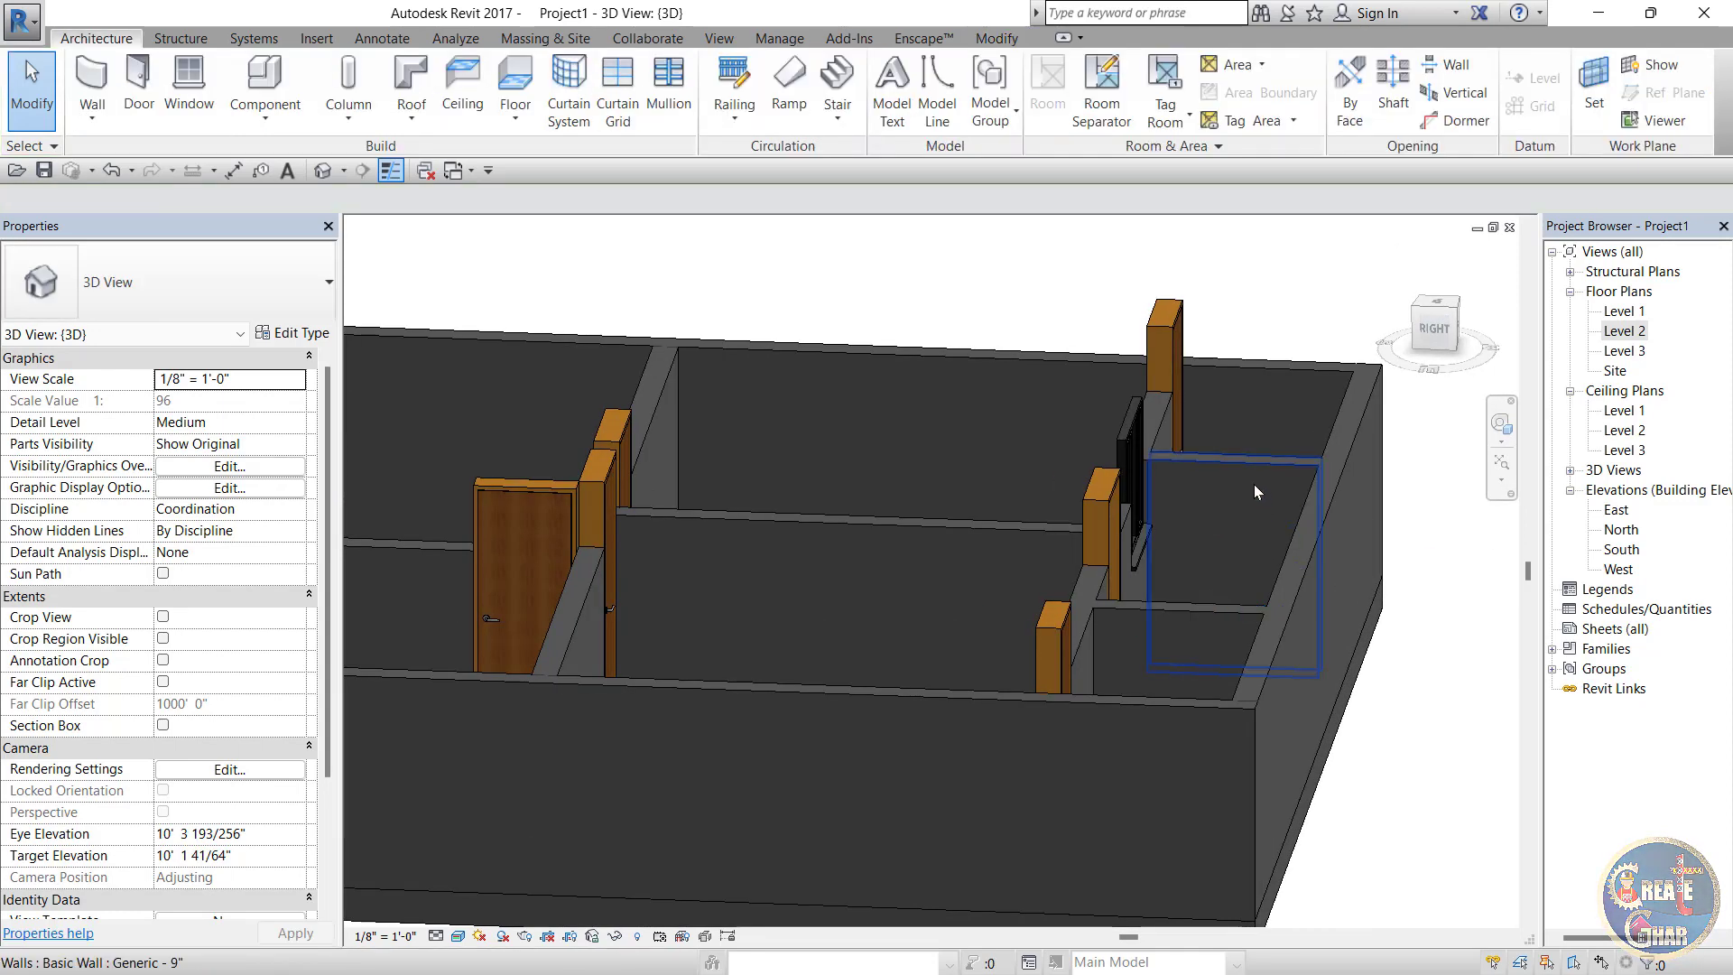
Step: Set the unconnected height of the two short partitions flanking the middle rear room to 7.5 feet
click(1254, 484)
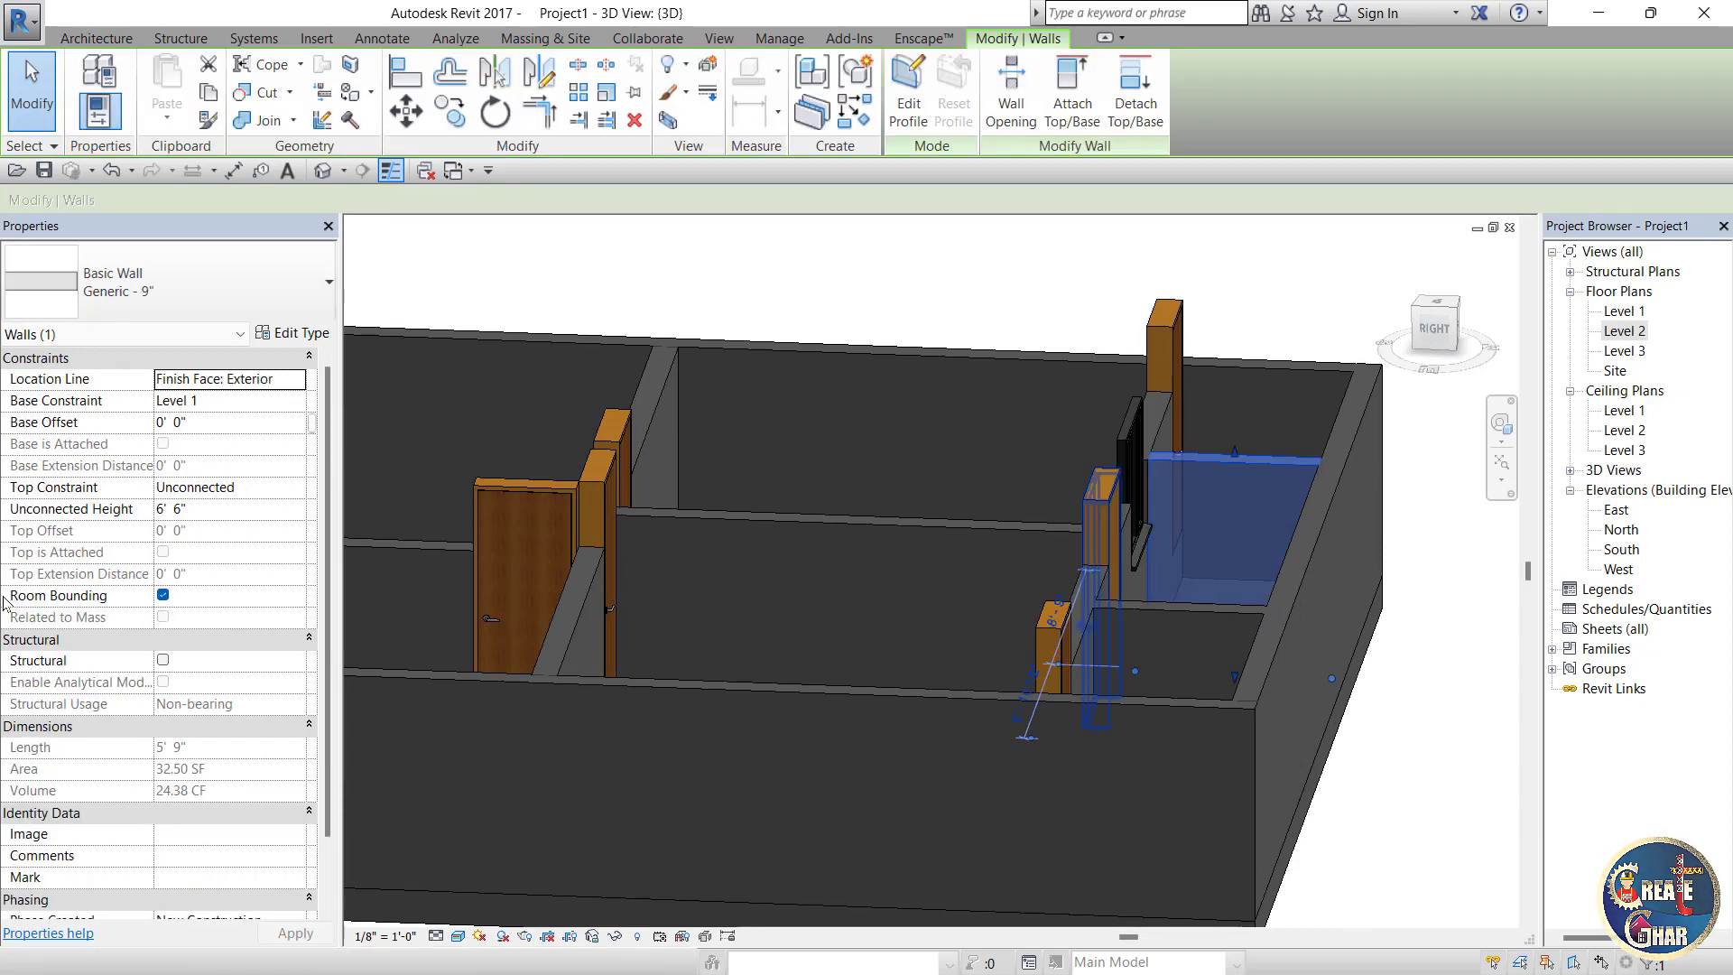
click(233, 511)
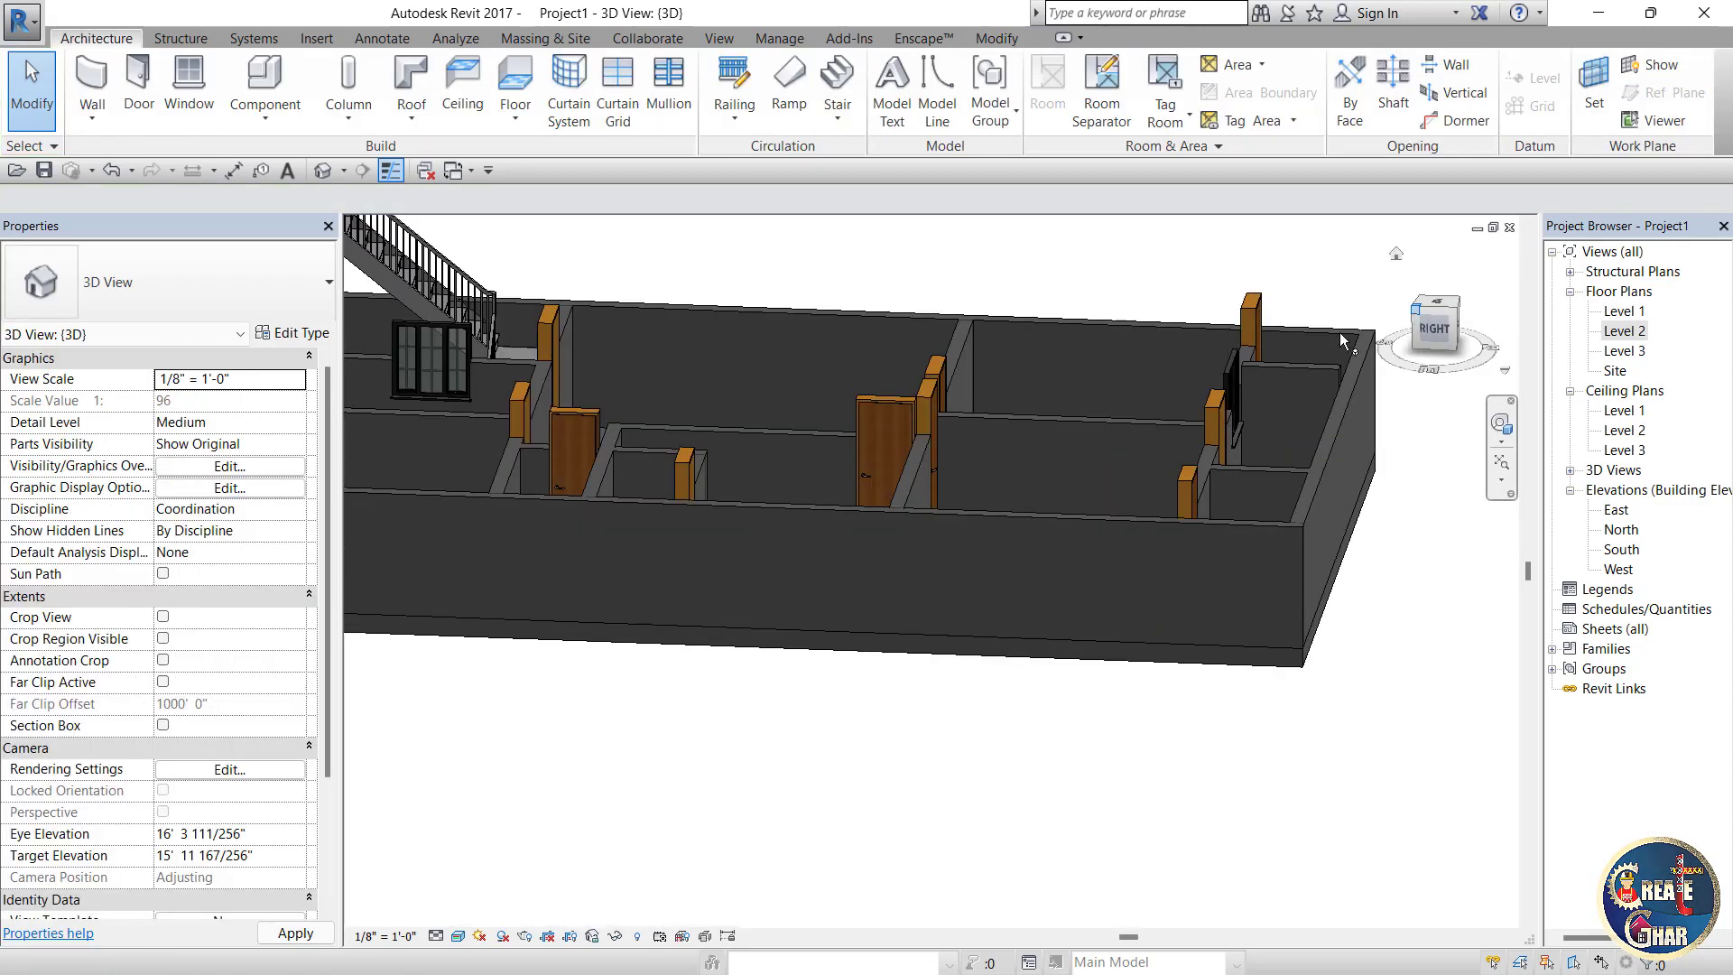
drag(1339, 332, 1419, 334)
click(1135, 652)
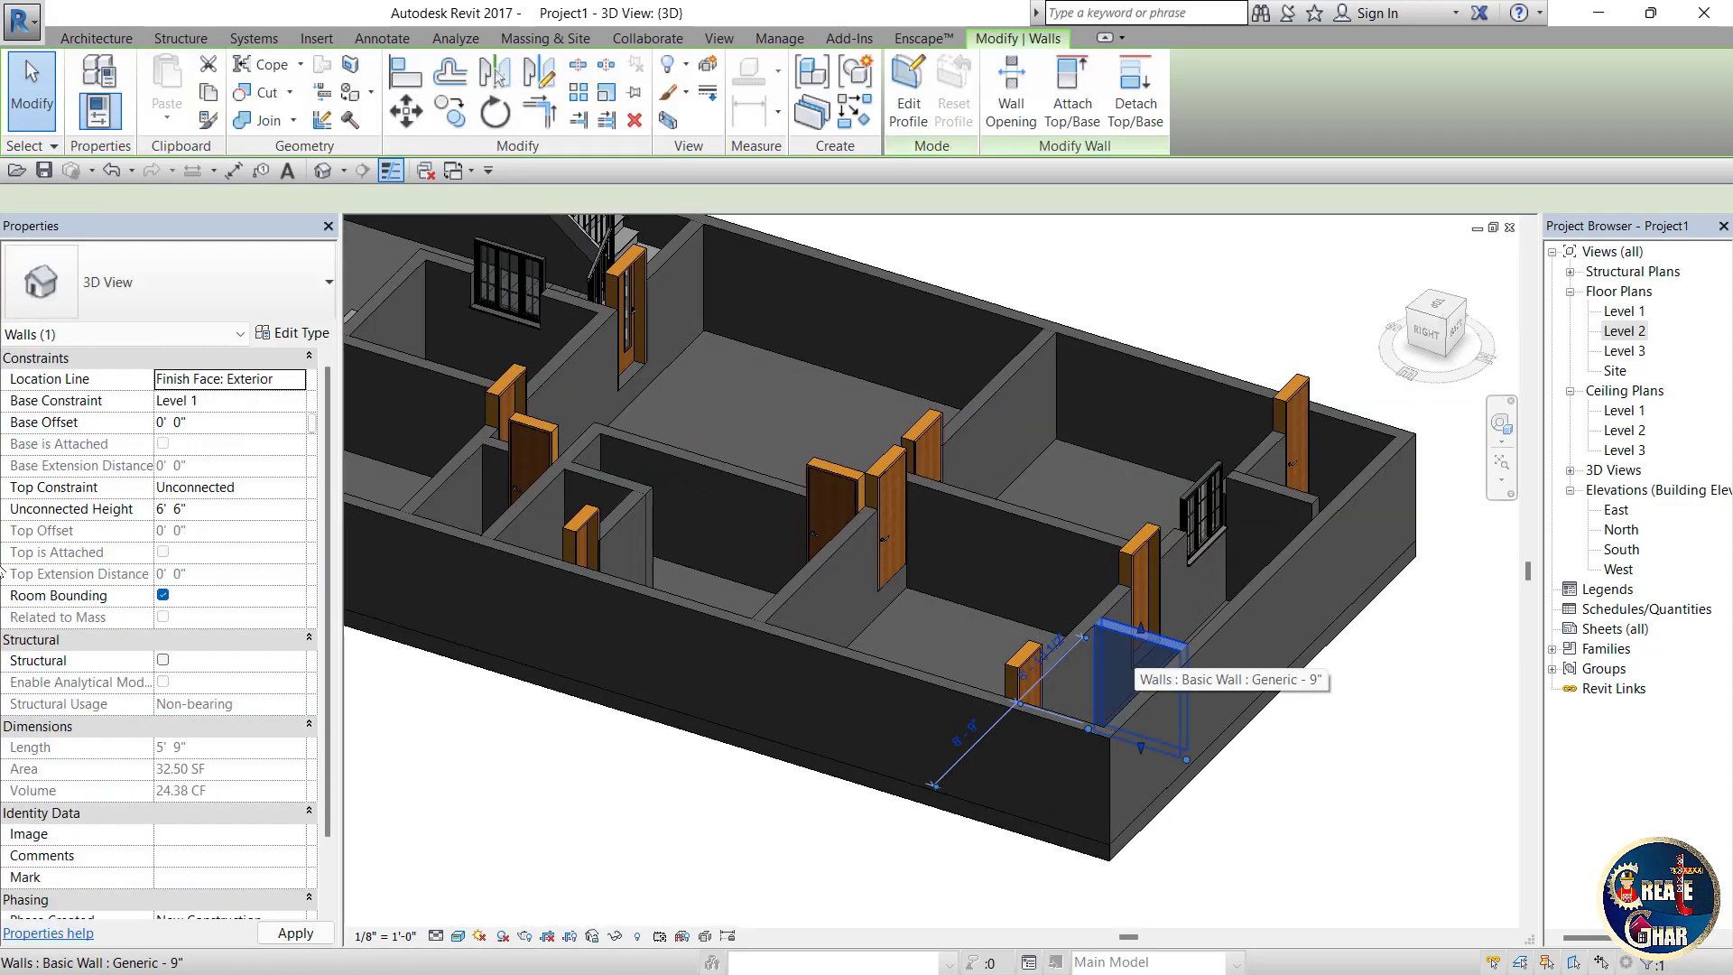
click(242, 511)
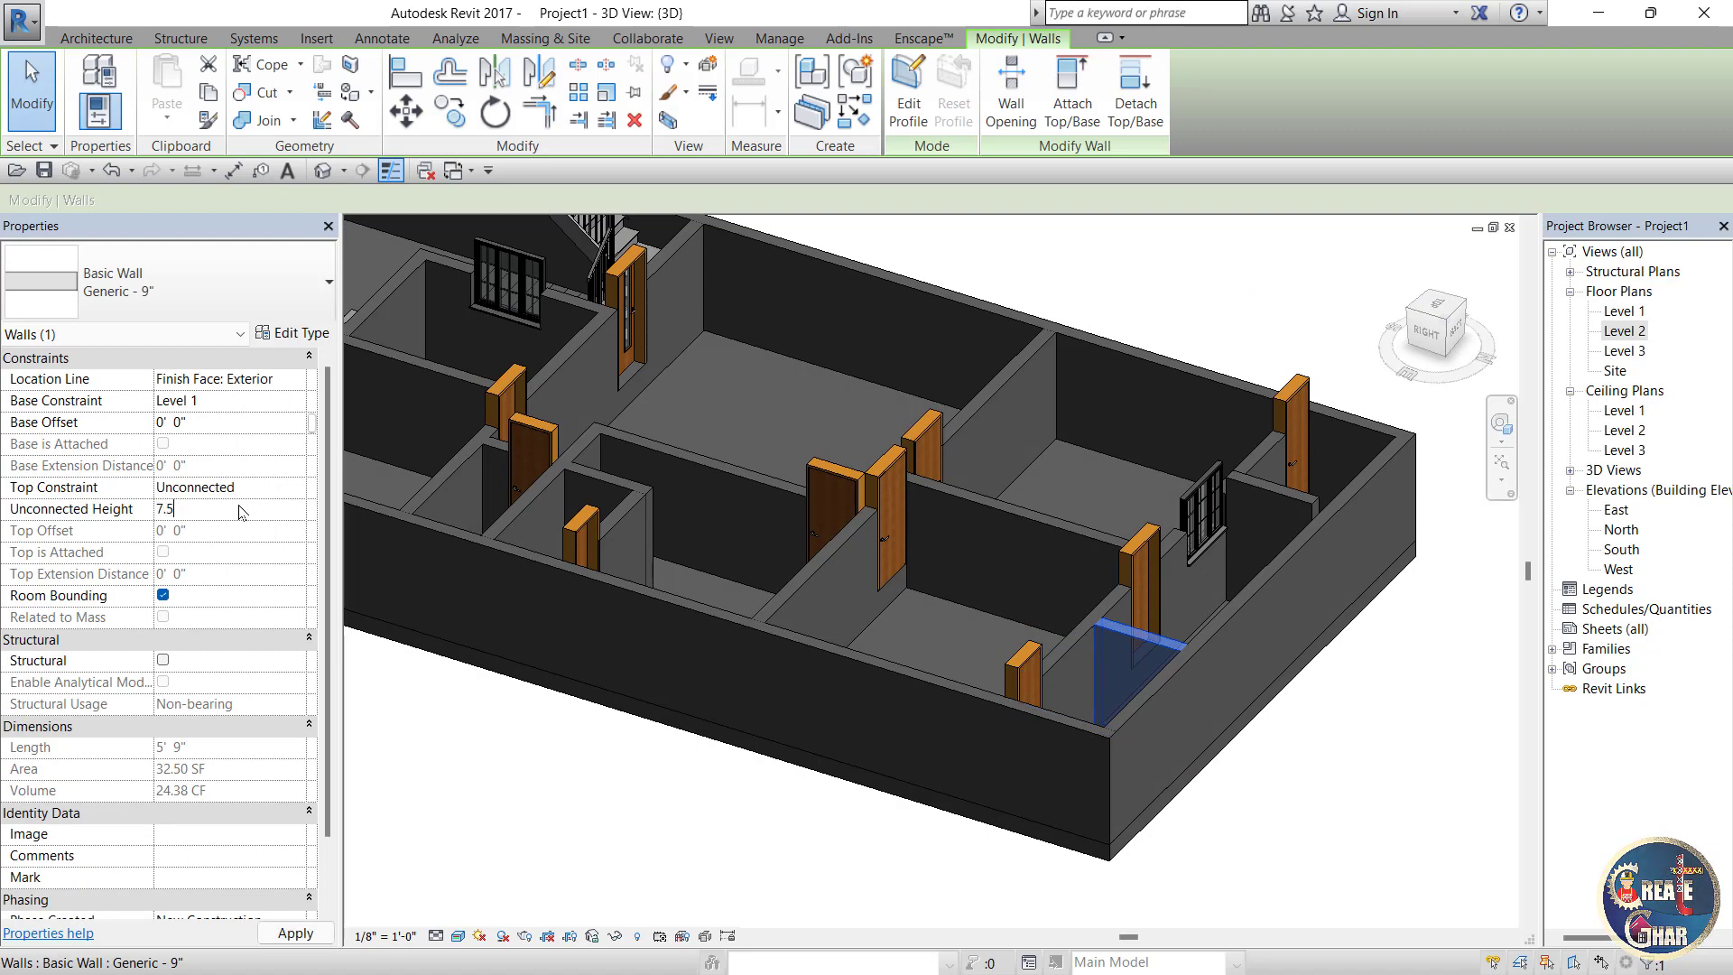
click(1215, 263)
Step: From the Level 2 plan, place a 2' M_Louvers with Trim-1 in each partition flanking the middle rear room, with a 5'-0" sill height
double_click(1642, 332)
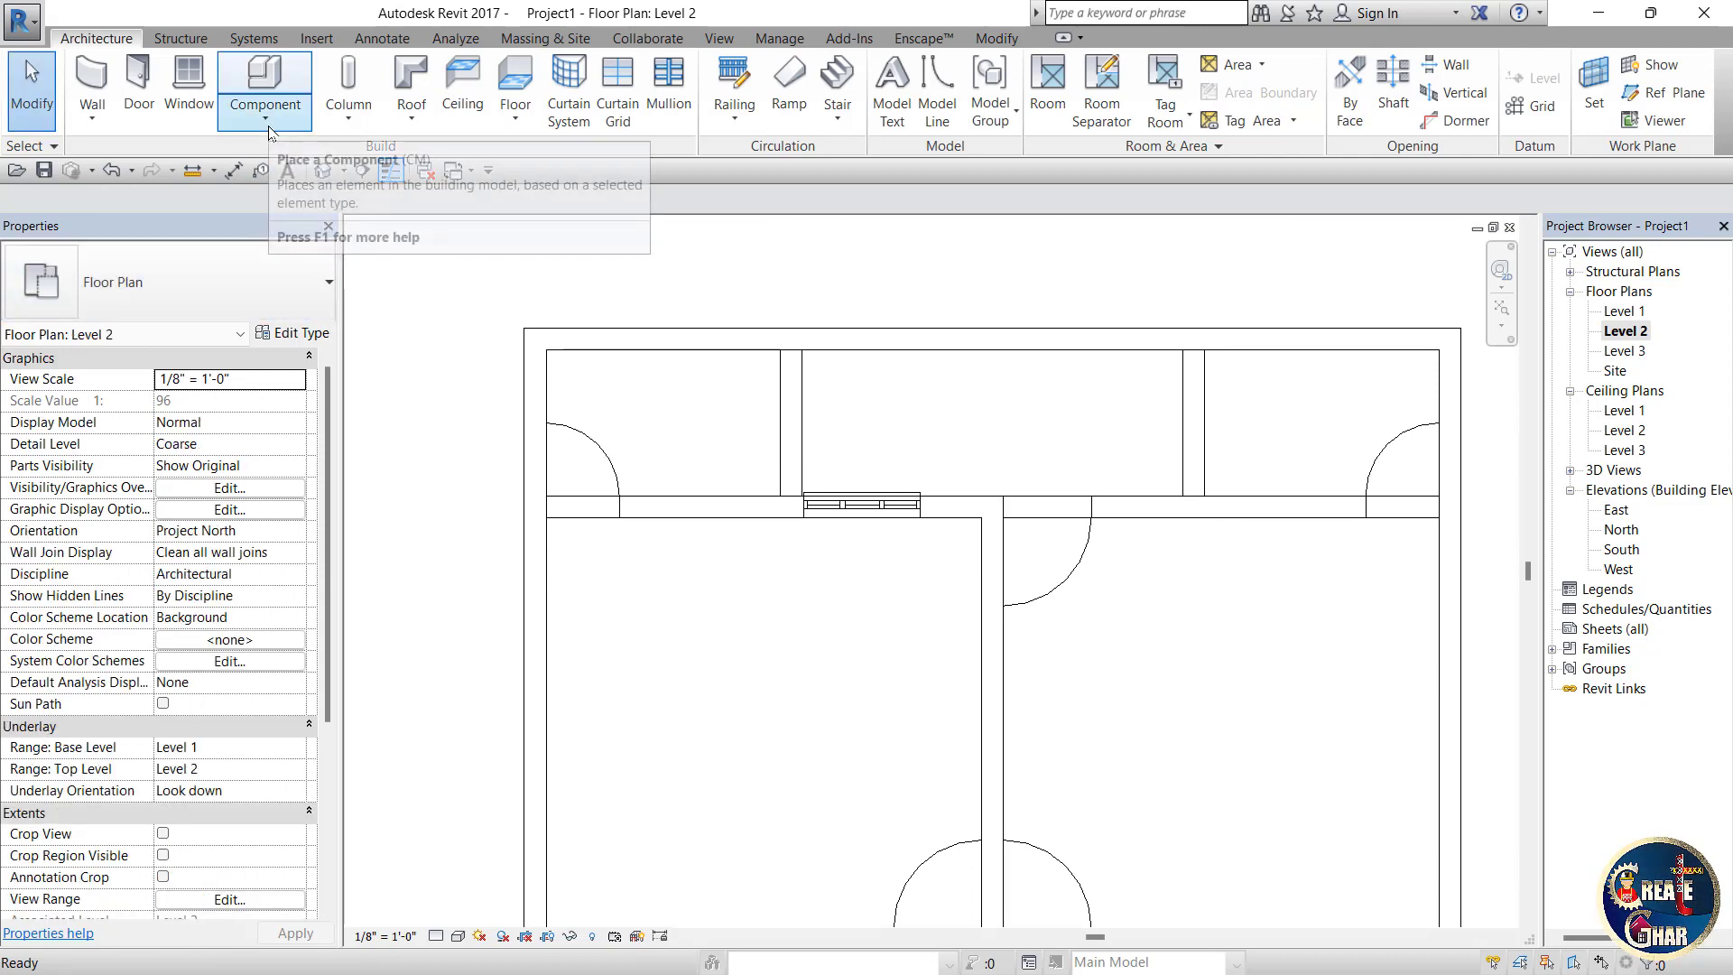
click(180, 120)
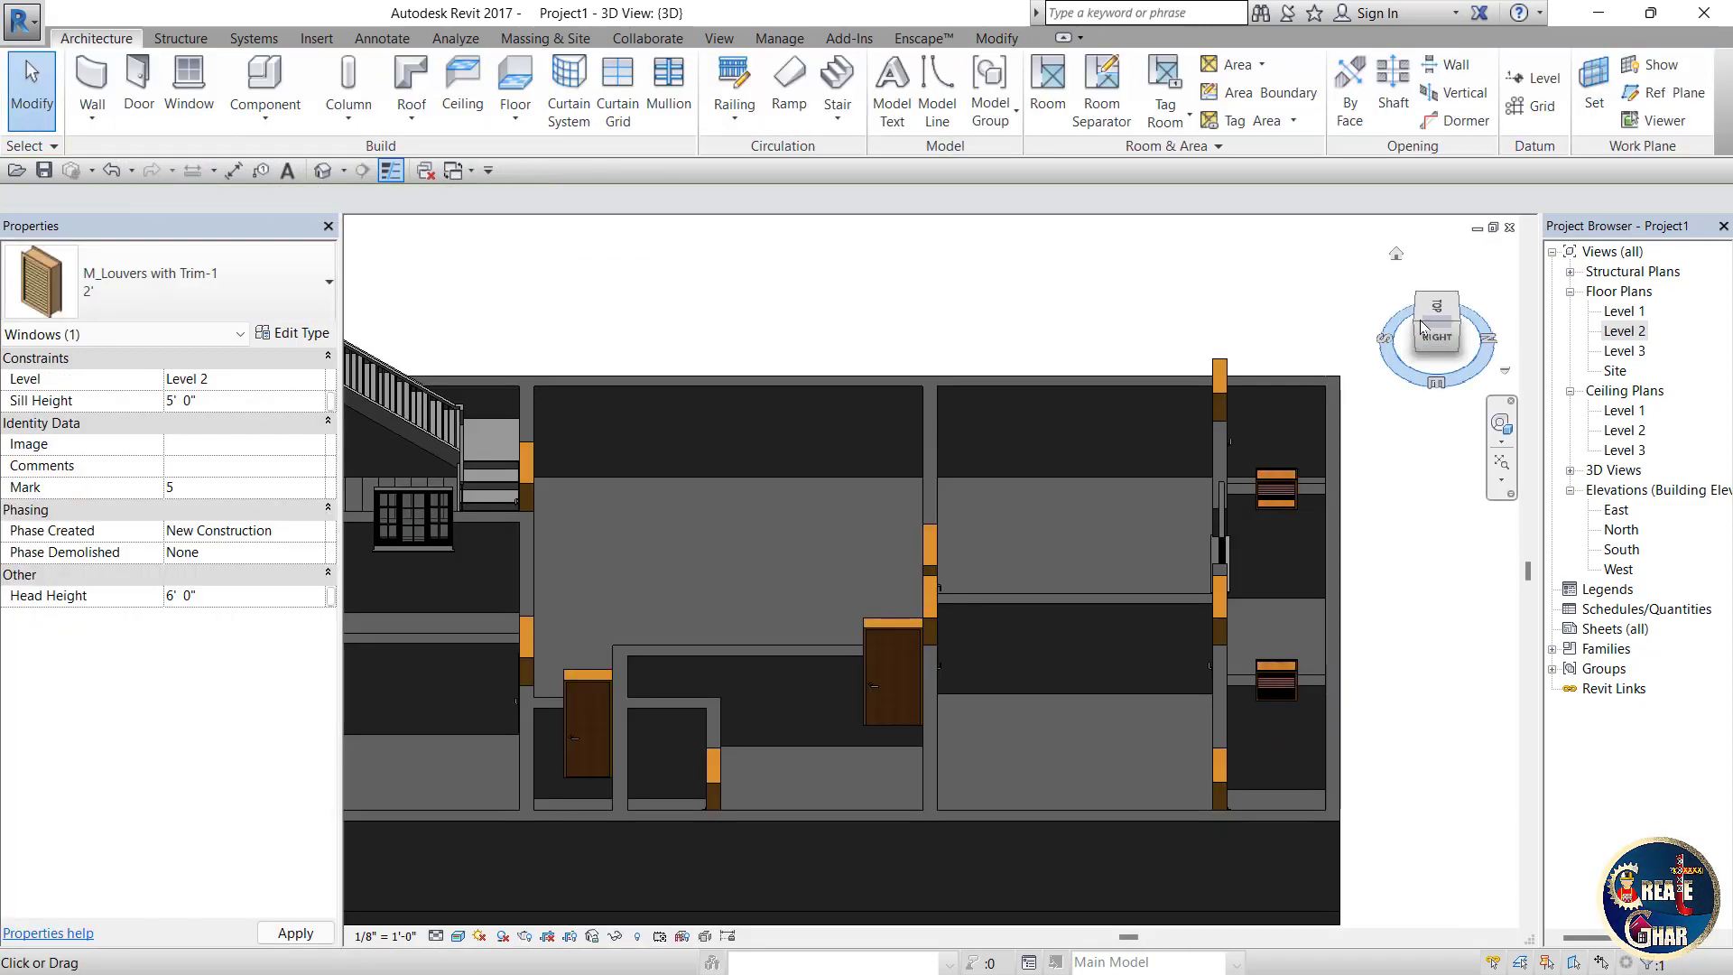
Step: Examine the whole house with its doors, windows and louvers in 3D from the front corner
drag(1421, 327, 1343, 332)
scroll(1303, 330, down, 2)
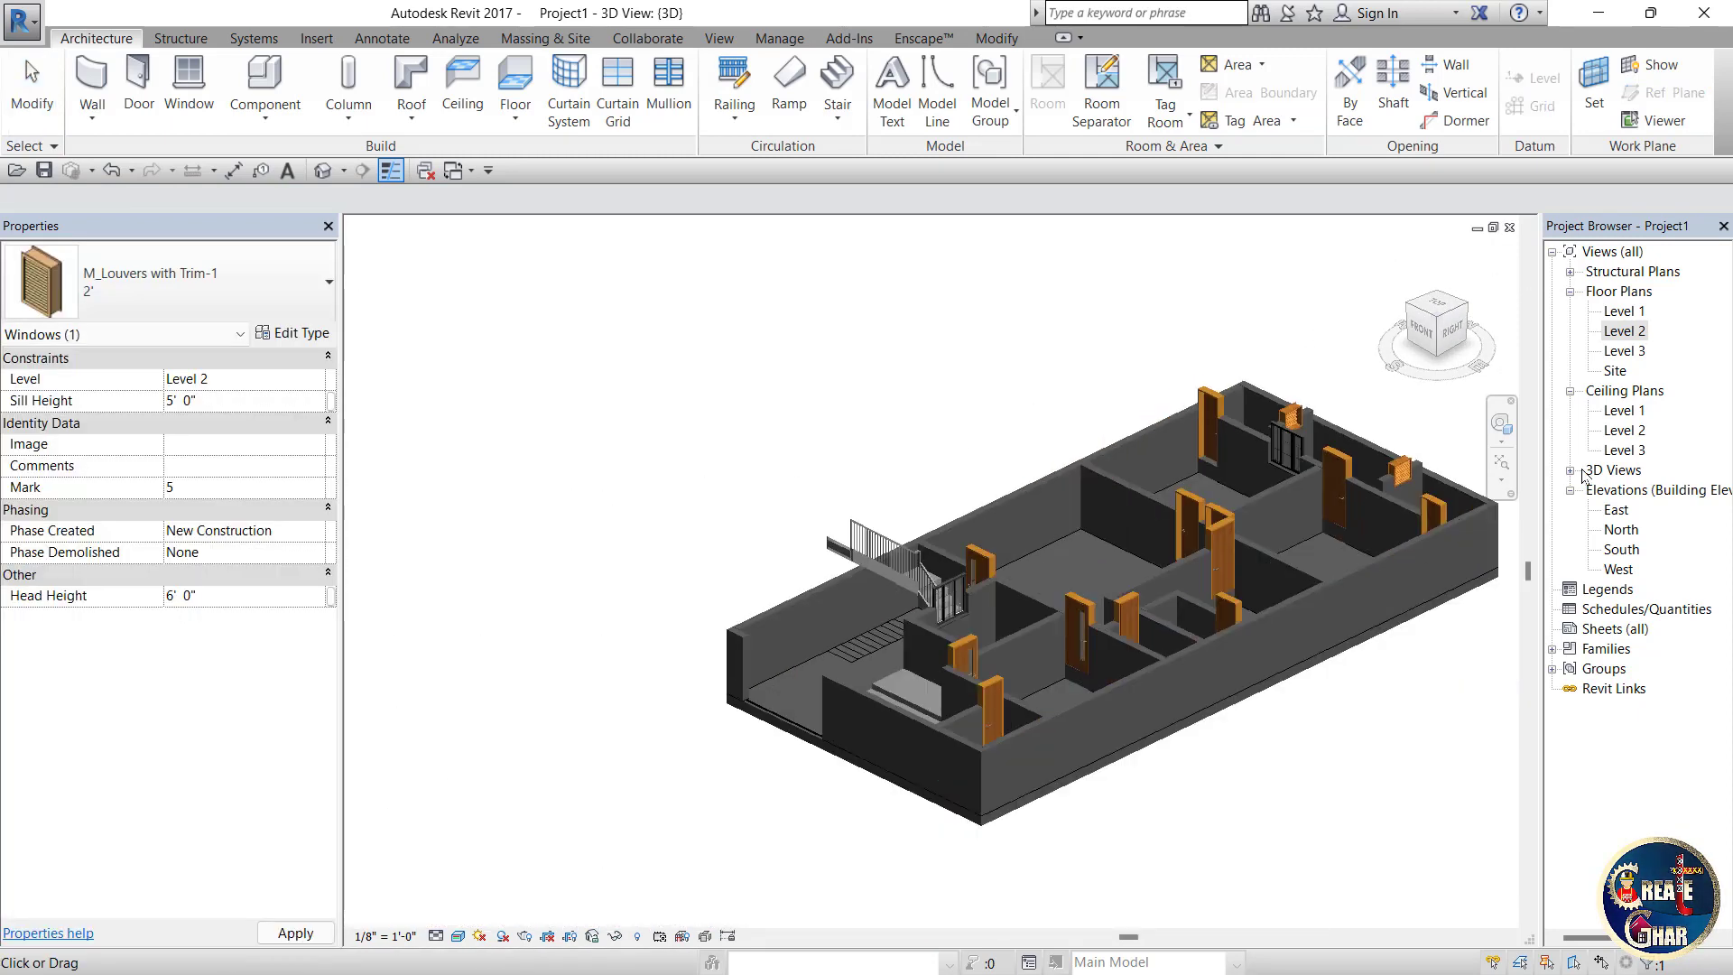
click(1327, 362)
drag(1458, 323, 1542, 330)
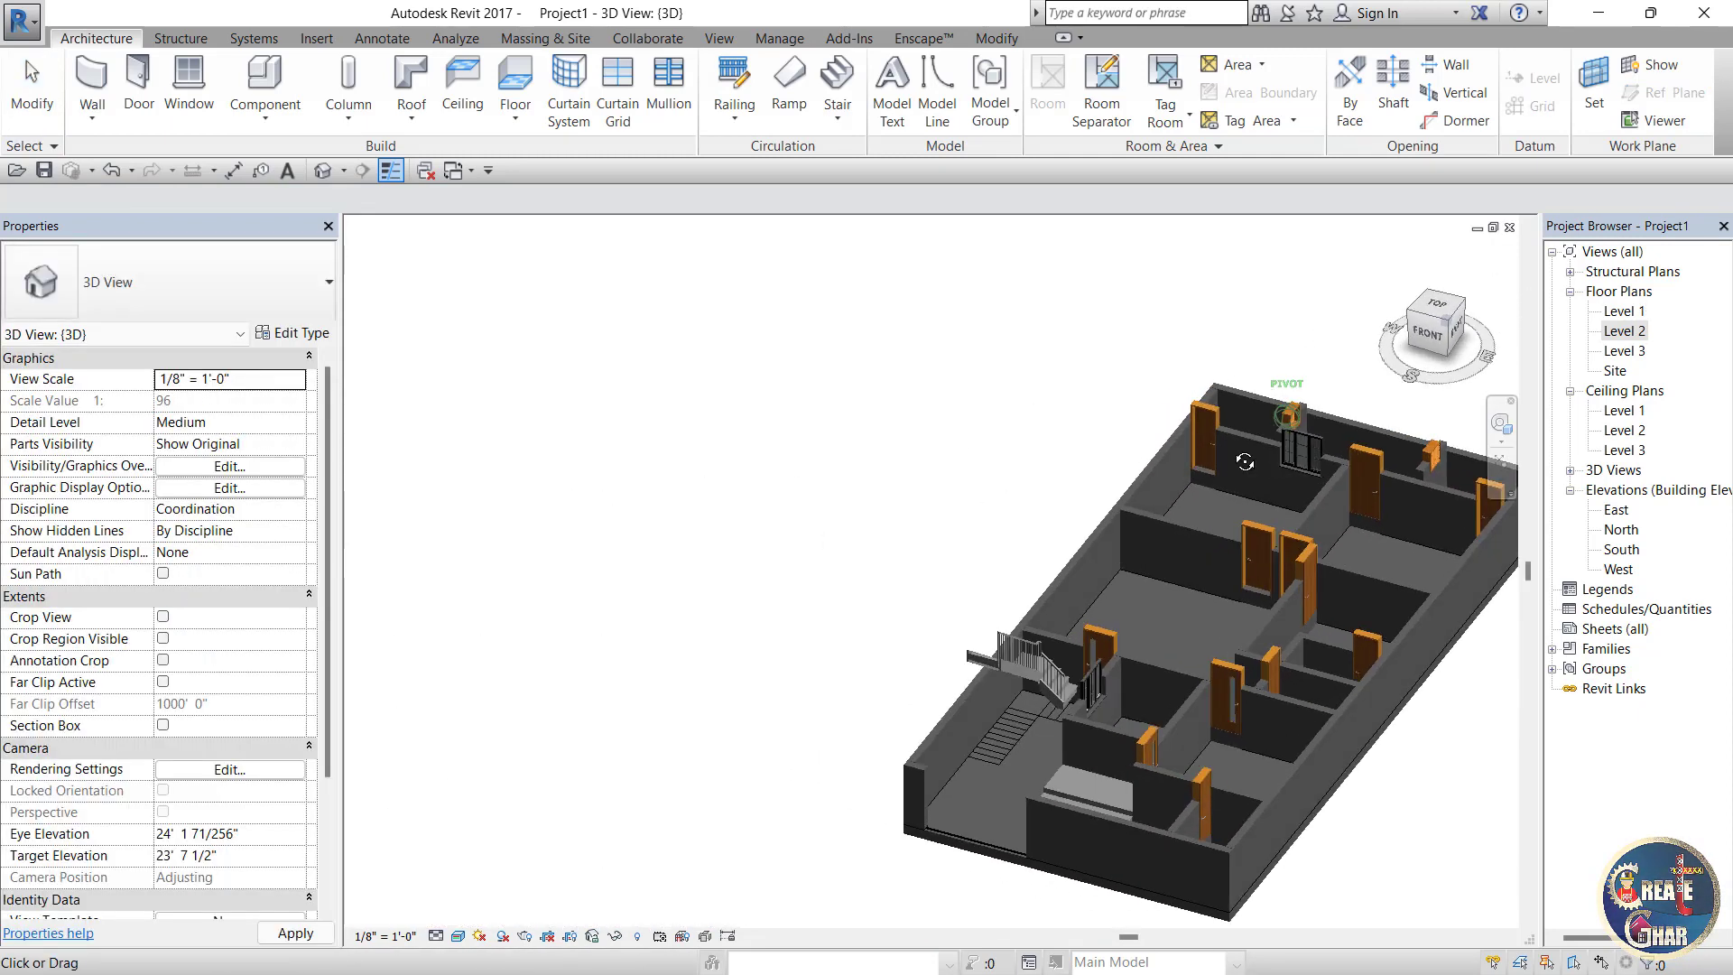
scroll(586, 631, down, 1)
scroll(1061, 759, up, 3)
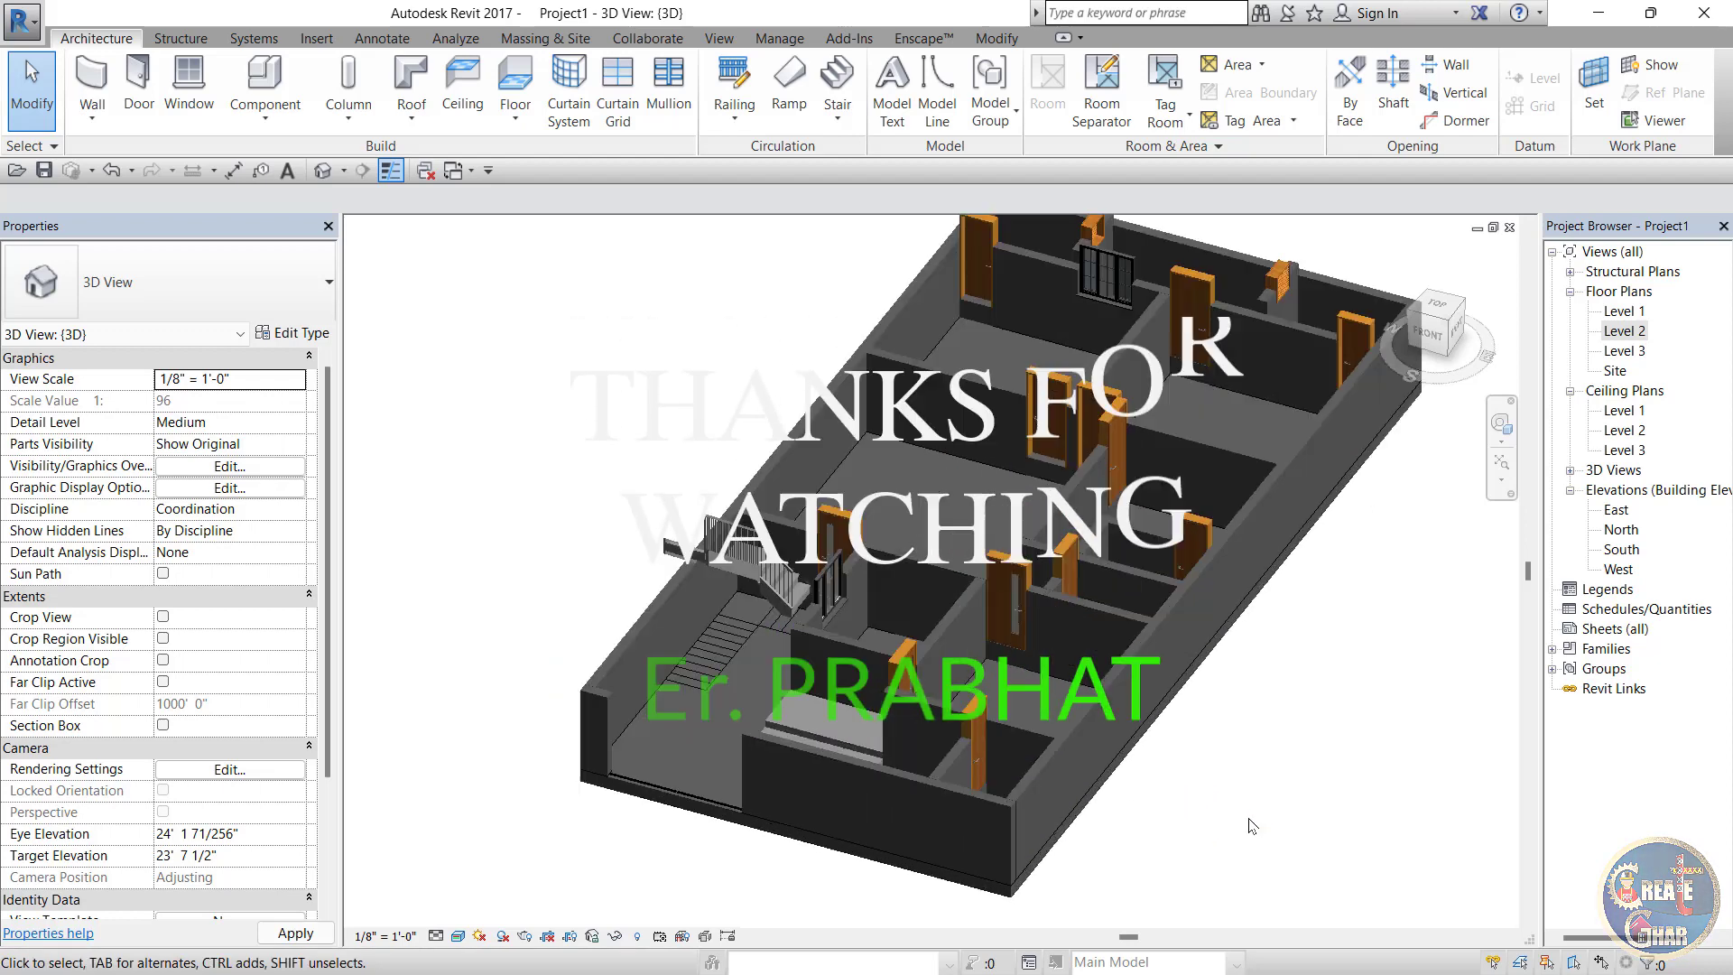